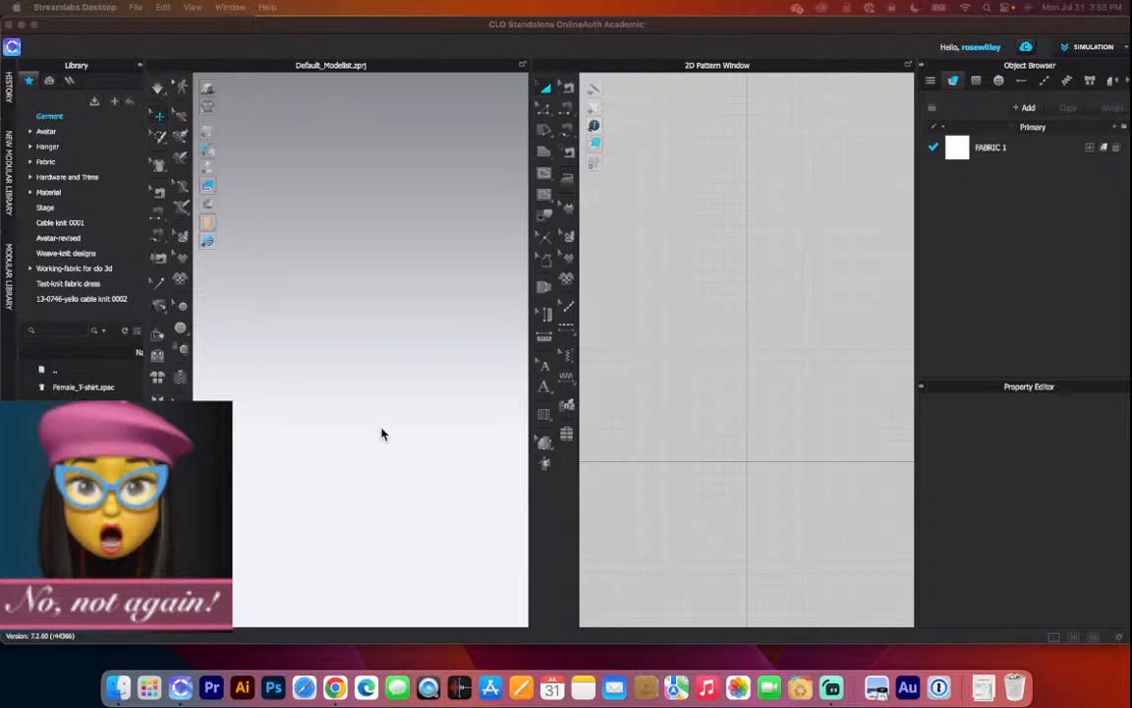
Widen the Library area slightly so its file list has more room.
click(694, 34)
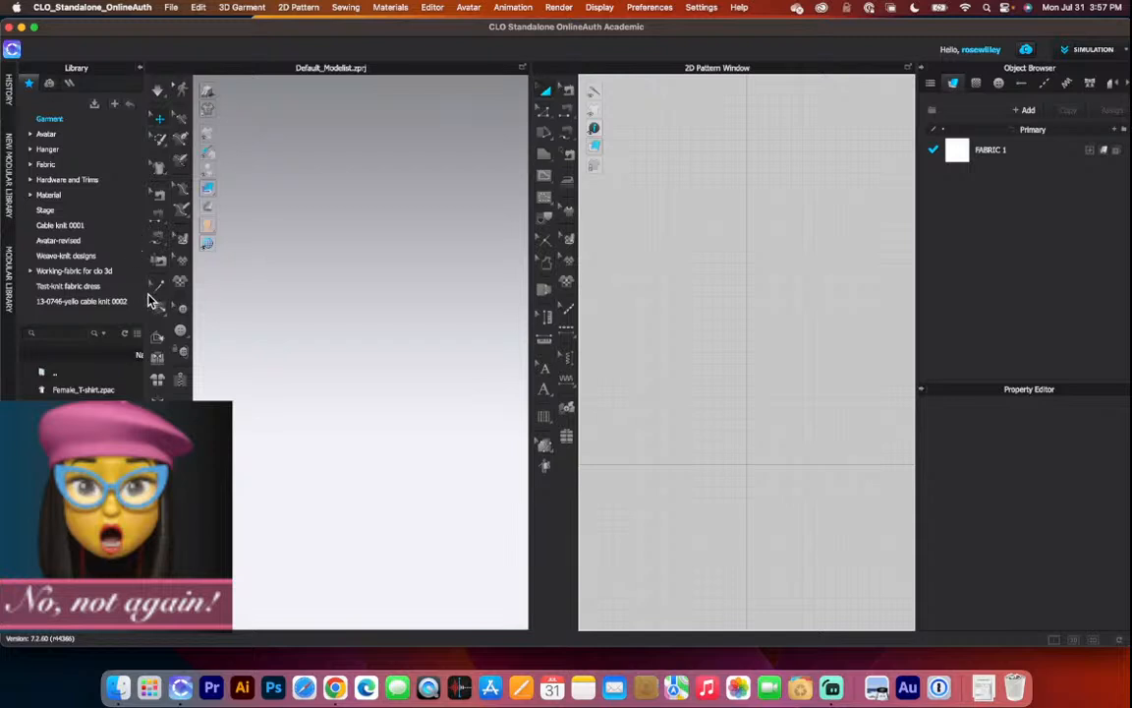
drag(143, 293, 163, 293)
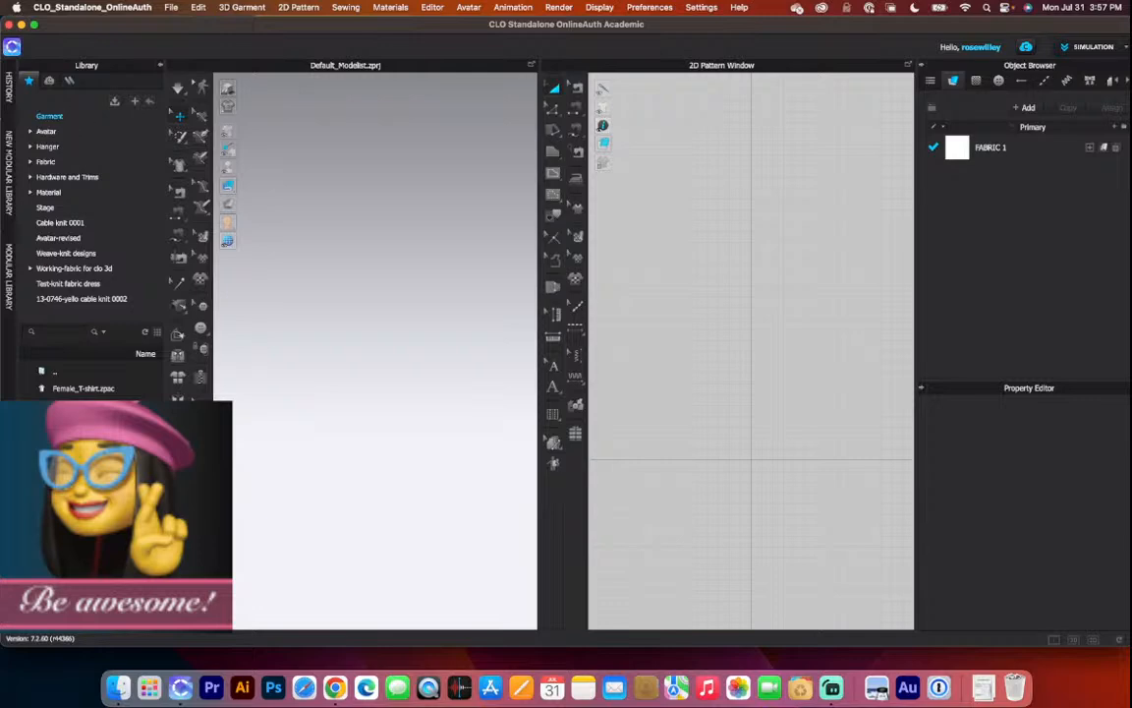
Load the Female_T-shirt.zpac garment from the library's Garment folder.
click(69, 118)
mouse_move(87, 392)
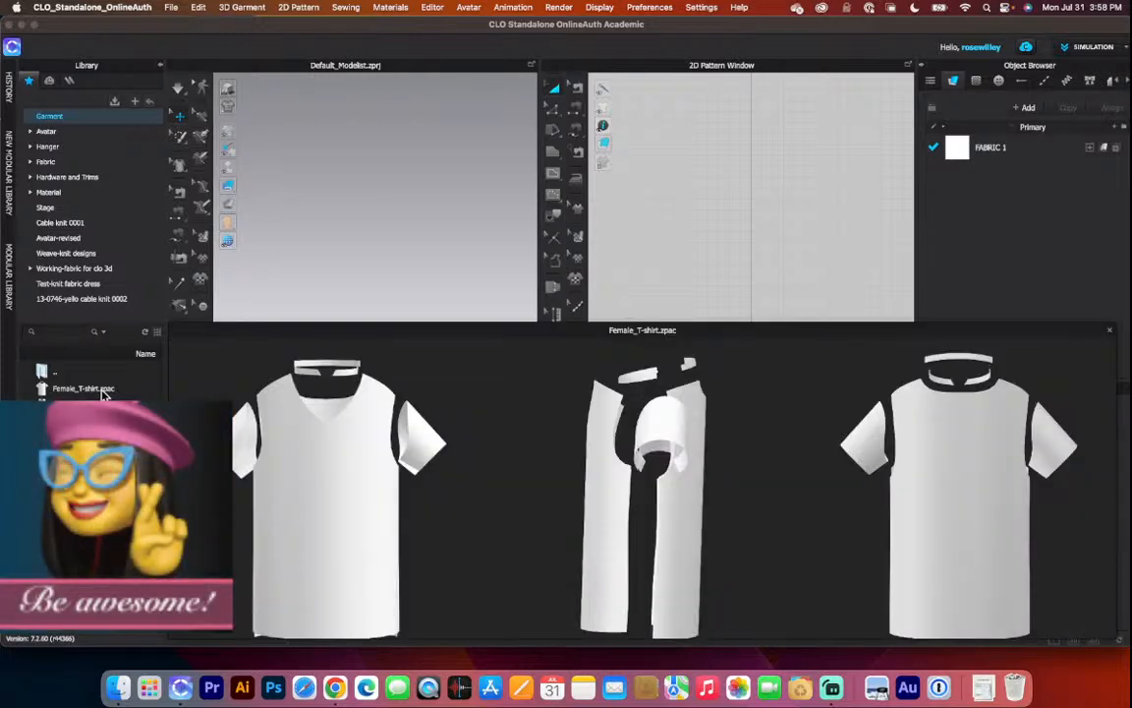
double_click(101, 390)
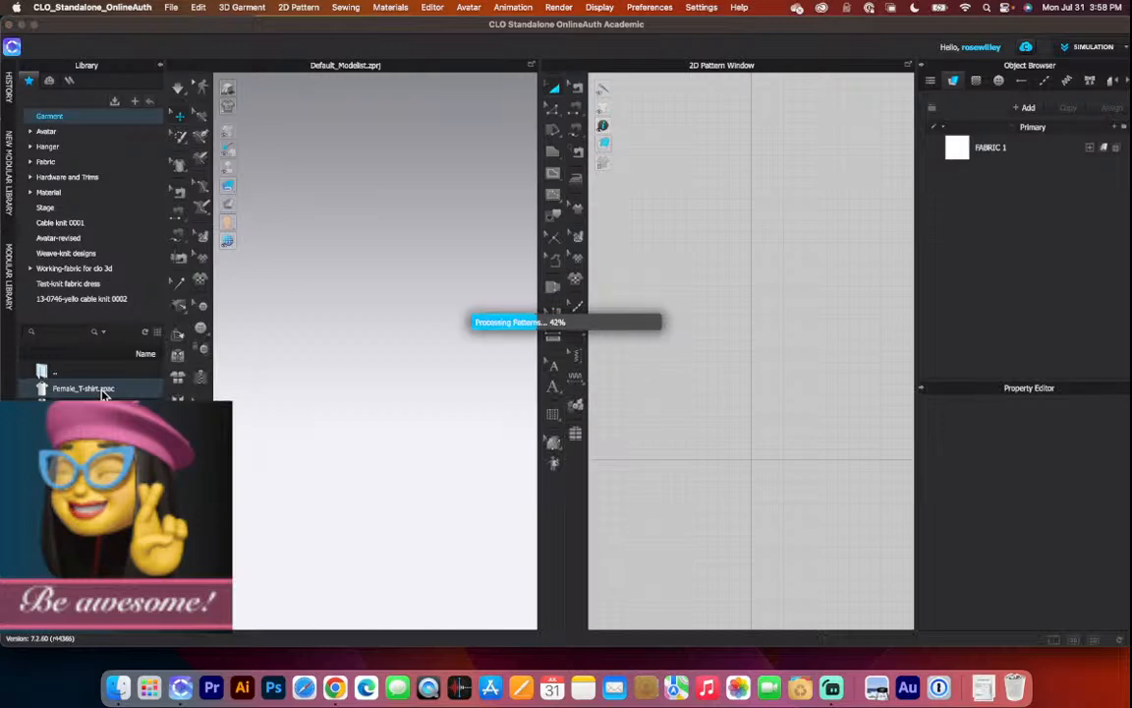
mouse_move(108, 391)
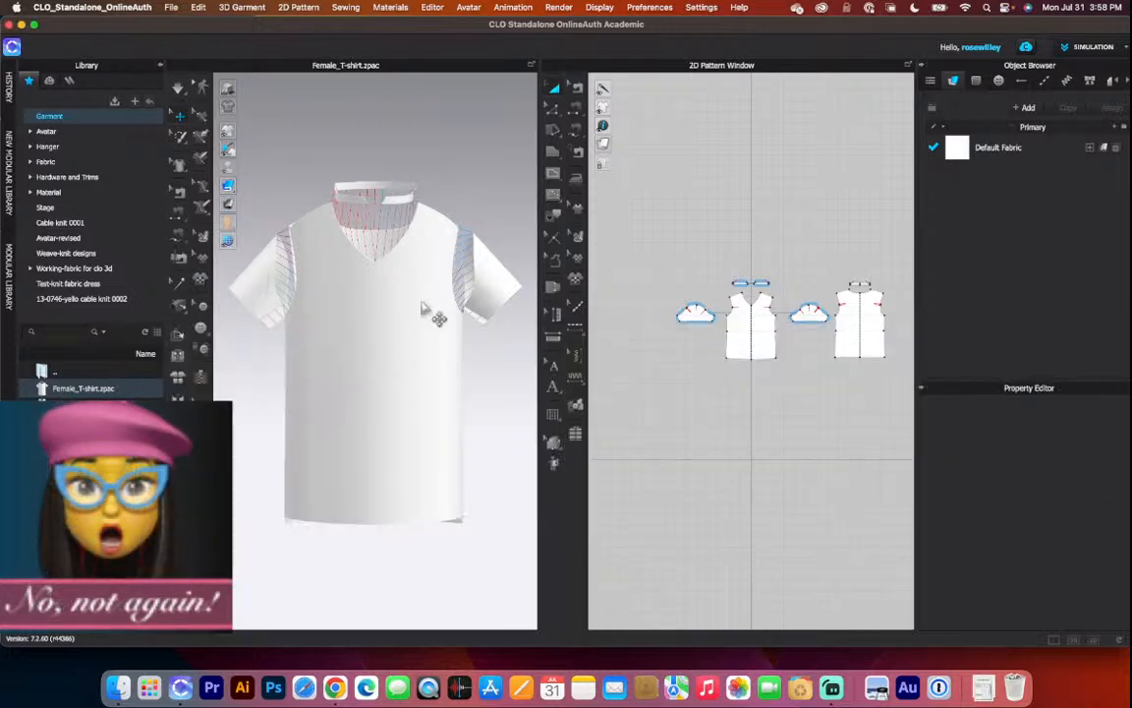
scroll(428, 349, down, 3)
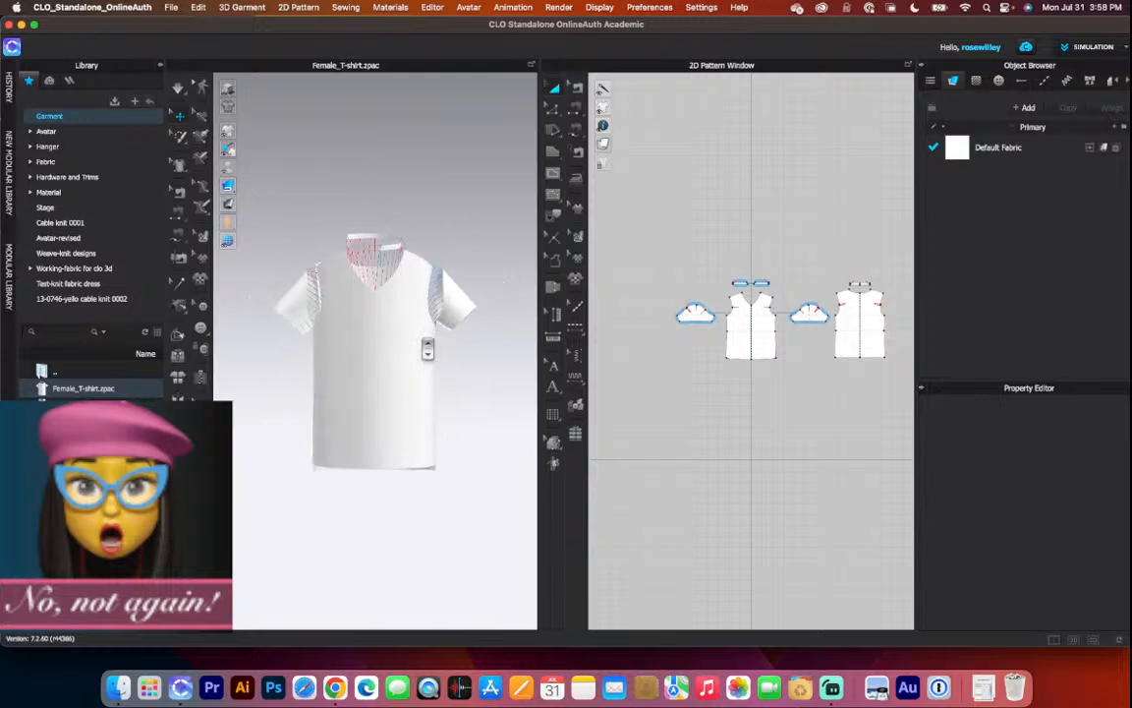
scroll(415, 339, down, 2)
scroll(415, 339, down, 1)
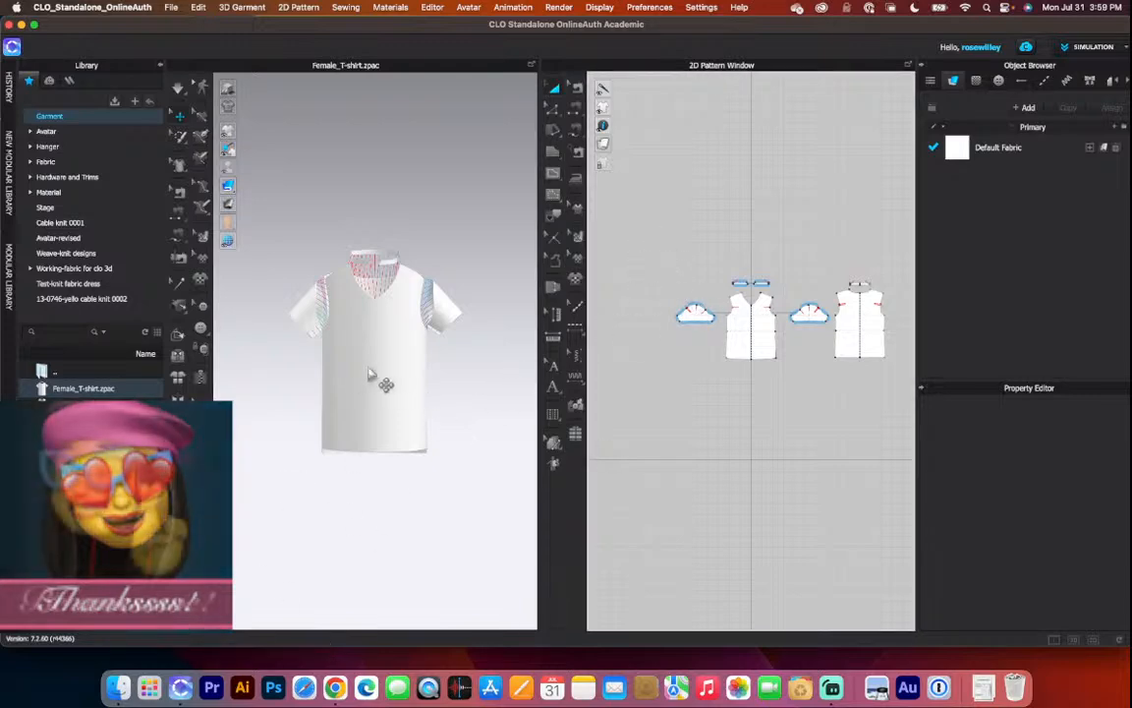
Delete all the T-shirt pattern pieces.
drag(605, 184, 907, 457)
key(Delete)
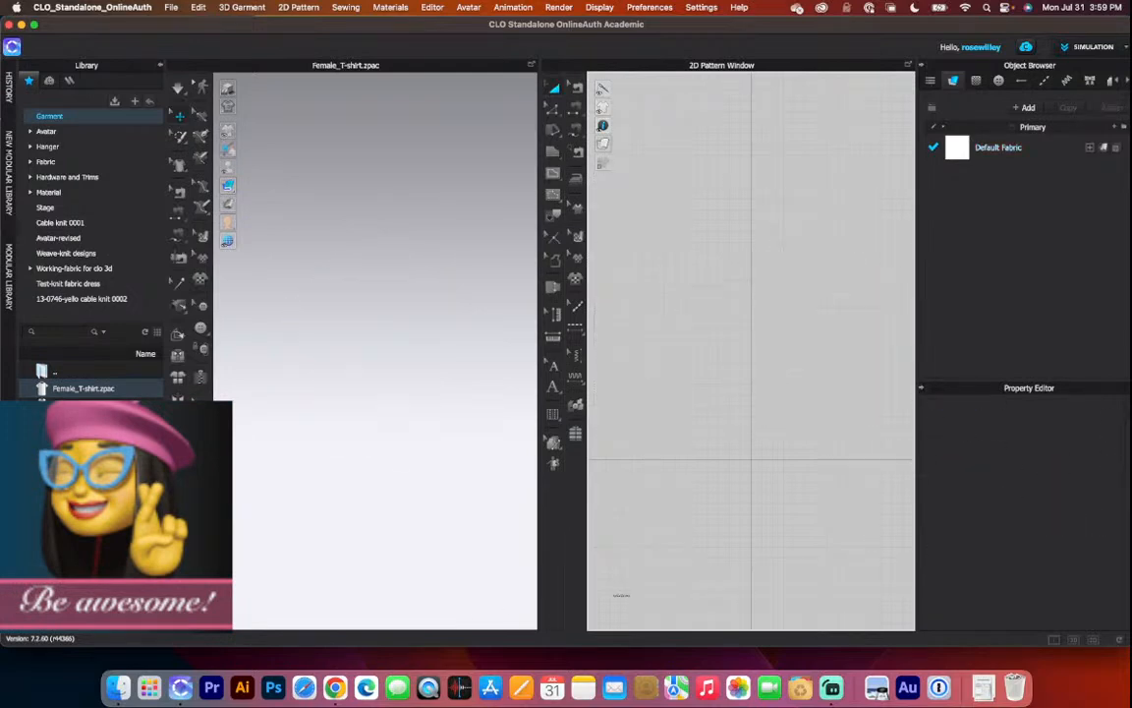
Load a female avatar from the library's Female_V2 folder.
click(49, 131)
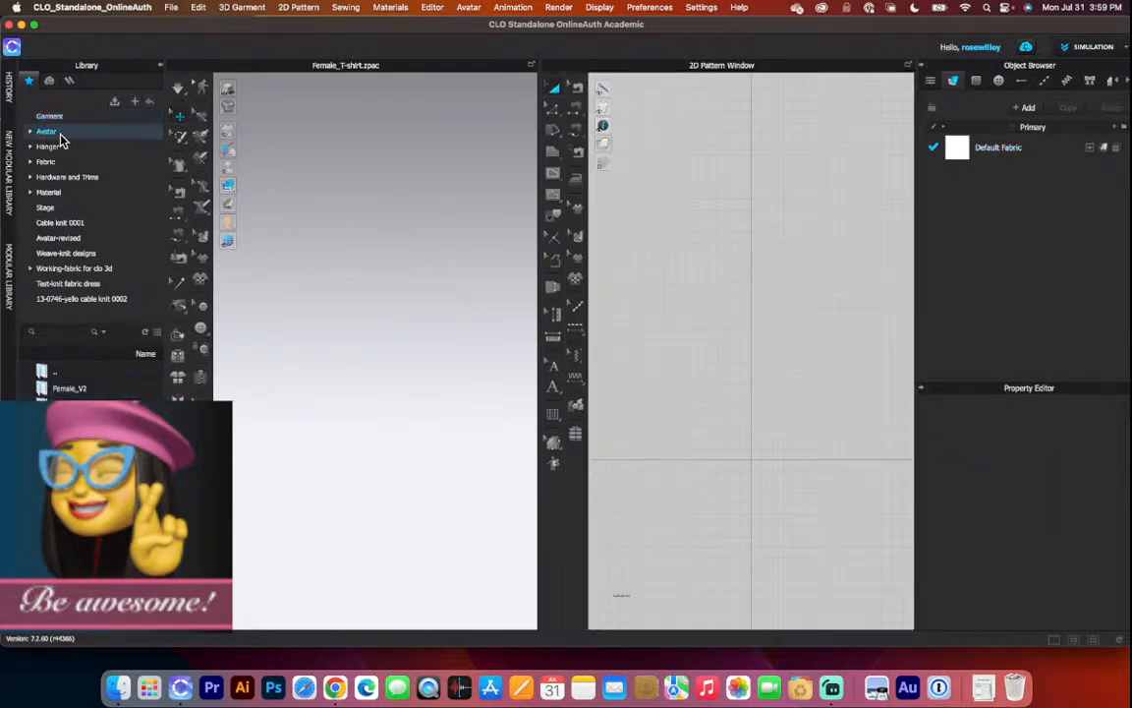
double_click(98, 391)
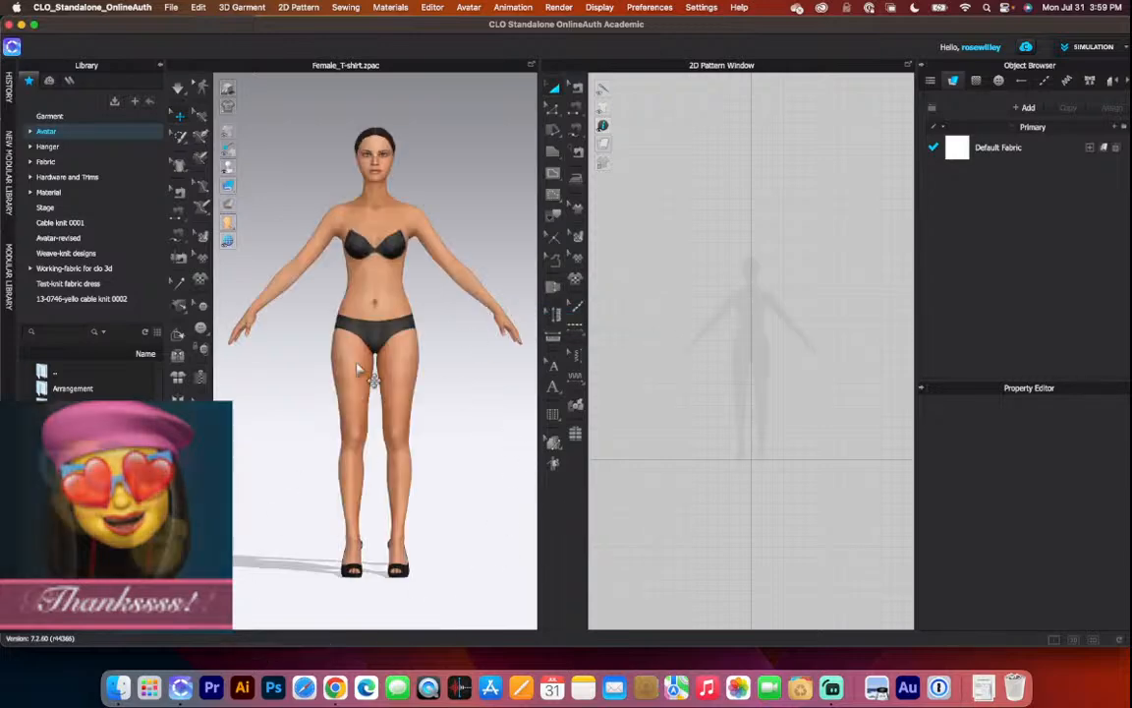
scroll(771, 411, up, 2)
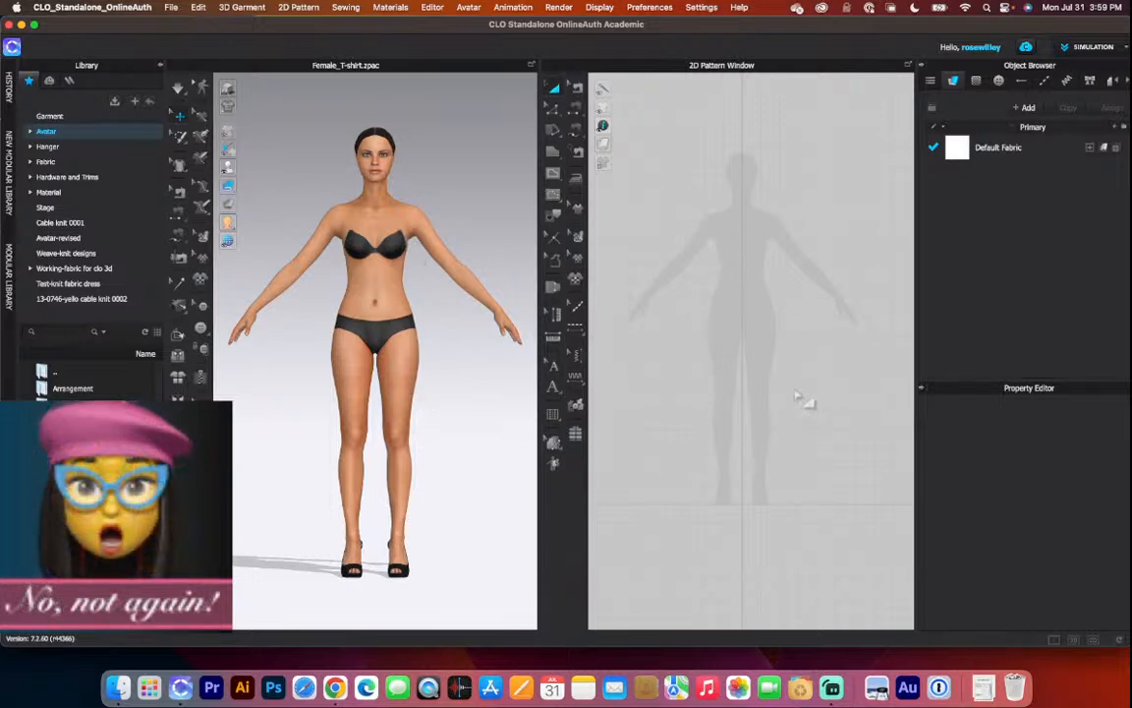
scroll(801, 399, up, 2)
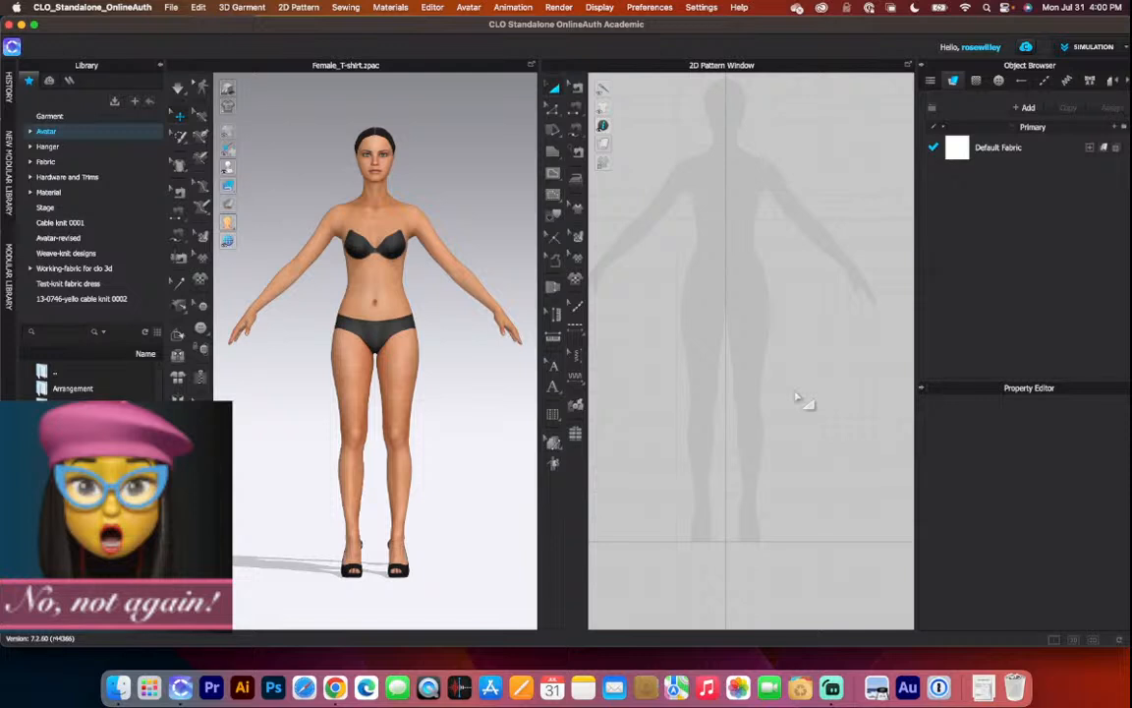
scroll(728, 259, up, 2)
scroll(733, 262, down, 3)
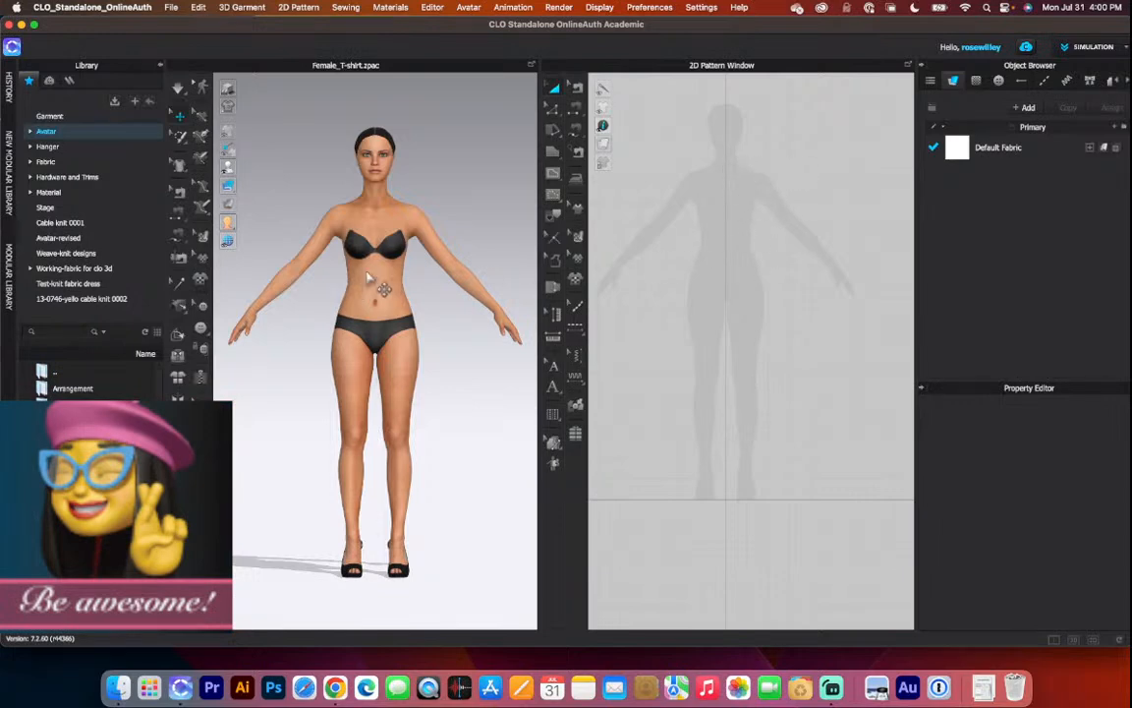
scroll(744, 285, up, 1)
middle_drag(743, 279, 747, 310)
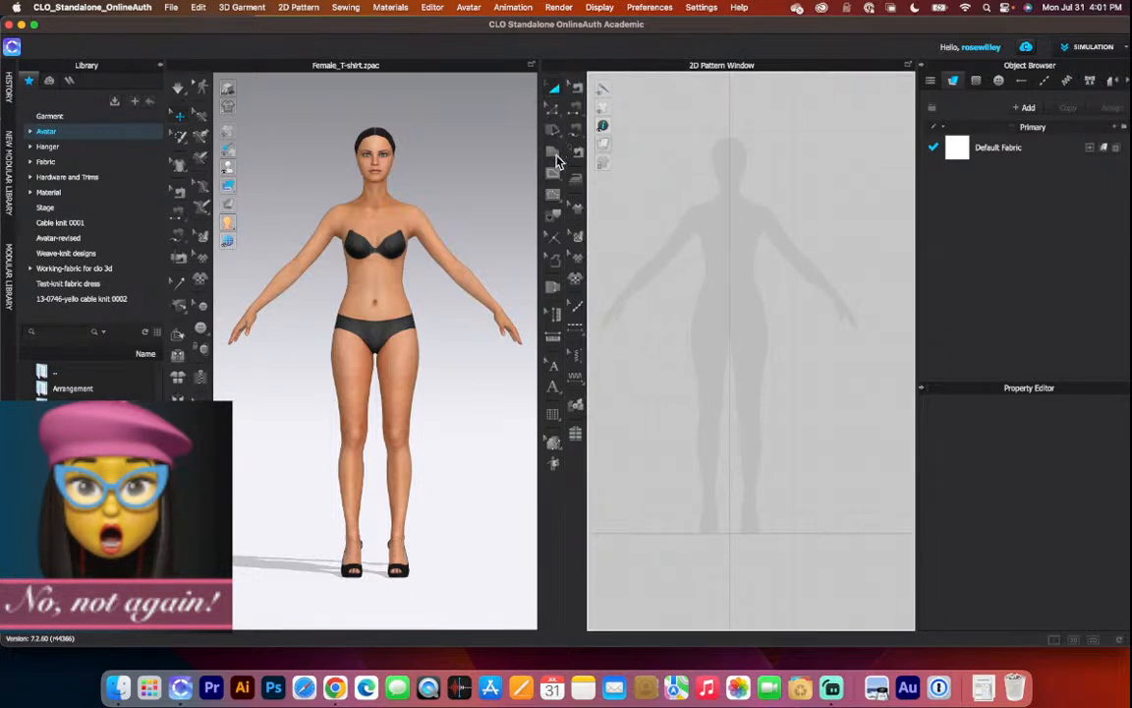
Draw half of a V-neck, flared dress front as a polygon from the avatar silhouette's centre line, with a curved armhole.
click(556, 158)
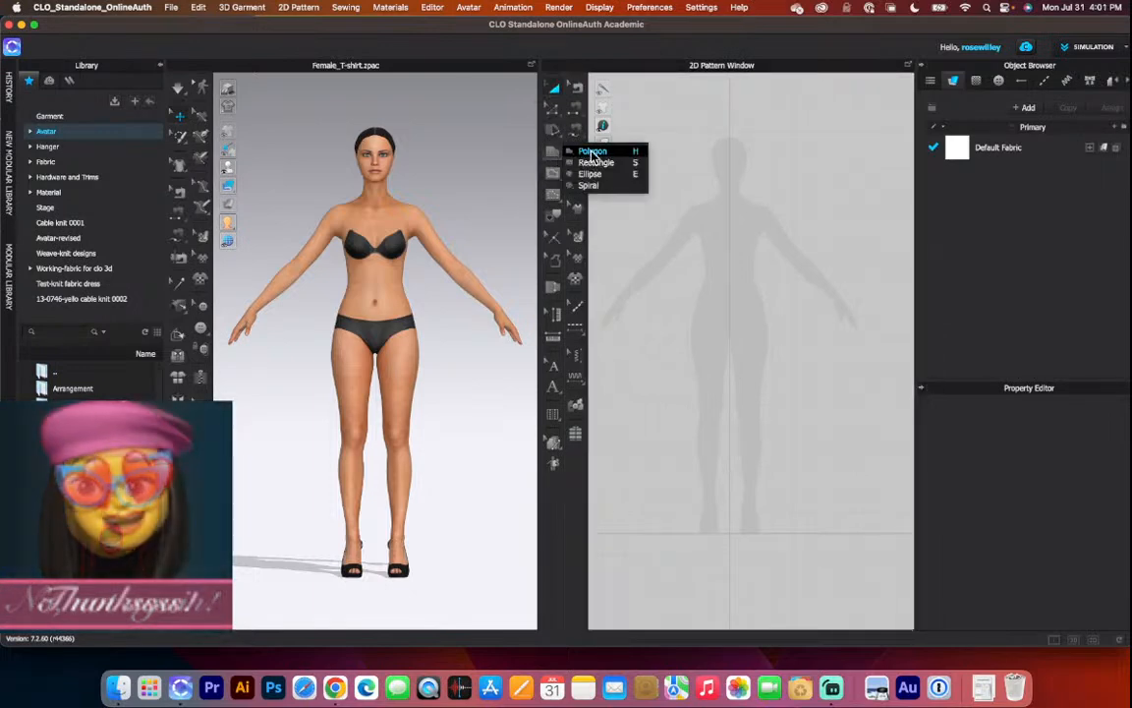
click(592, 151)
click(729, 230)
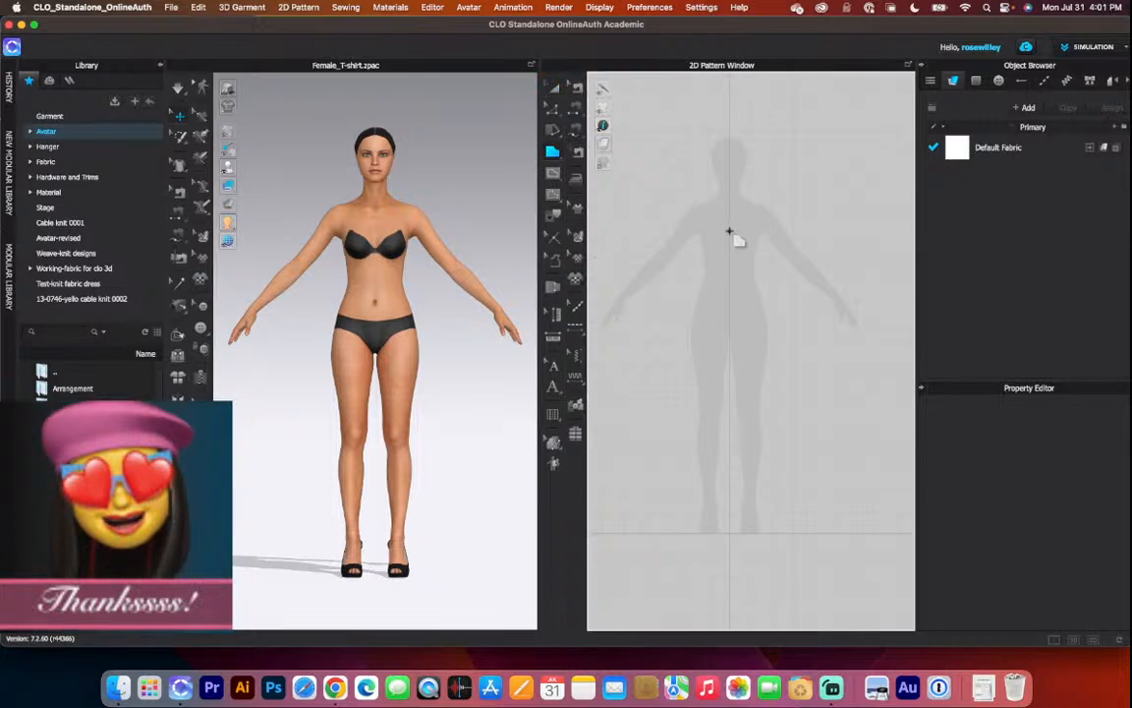
click(747, 192)
click(767, 200)
click(767, 243)
click(761, 272)
click(821, 377)
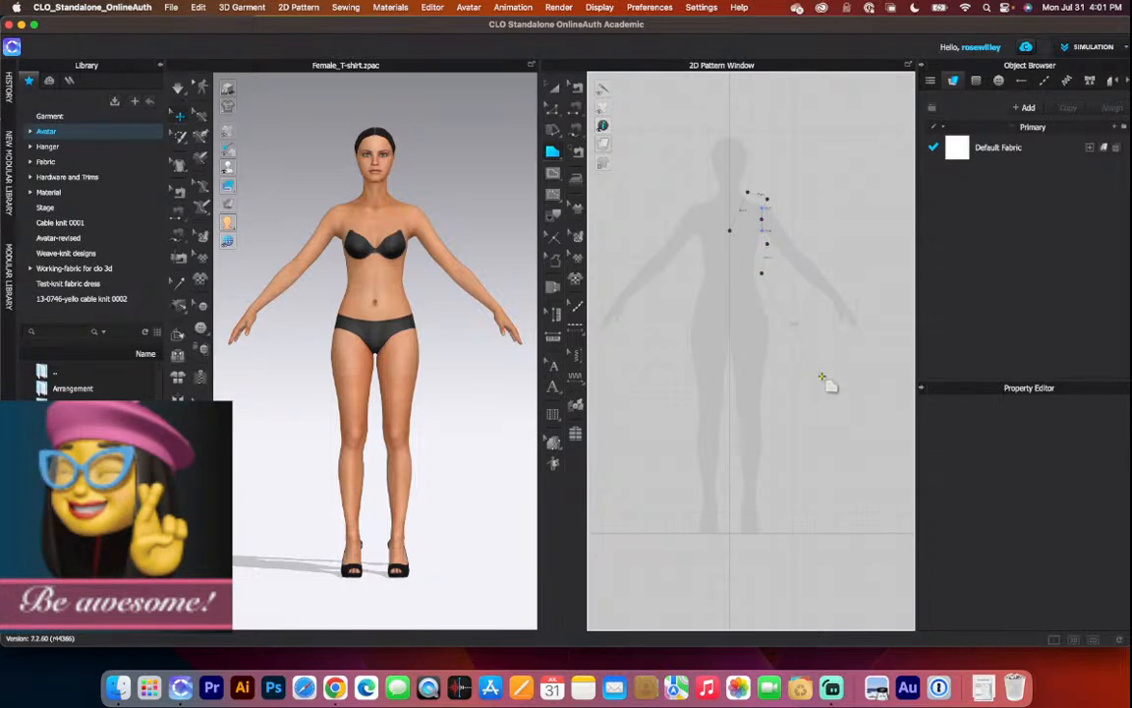
click(730, 398)
click(729, 230)
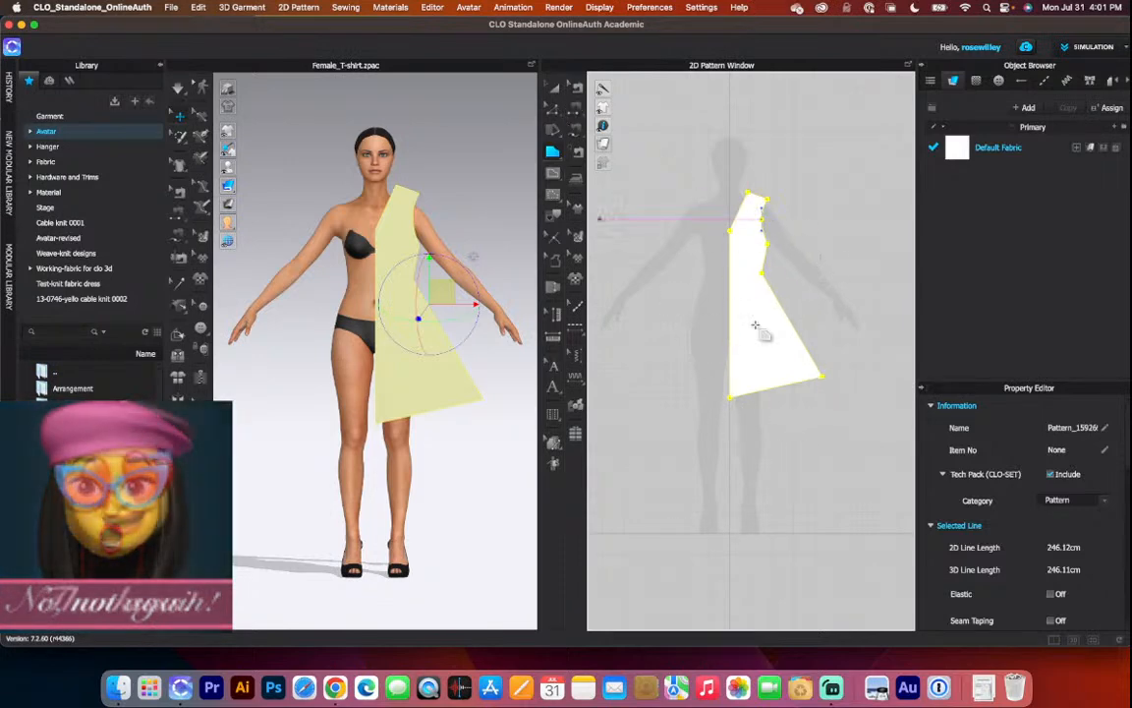
Unfold the half dress pattern along its centre front line using Unfold Pattern Outline Only.
click(553, 108)
click(732, 328)
right_click(729, 315)
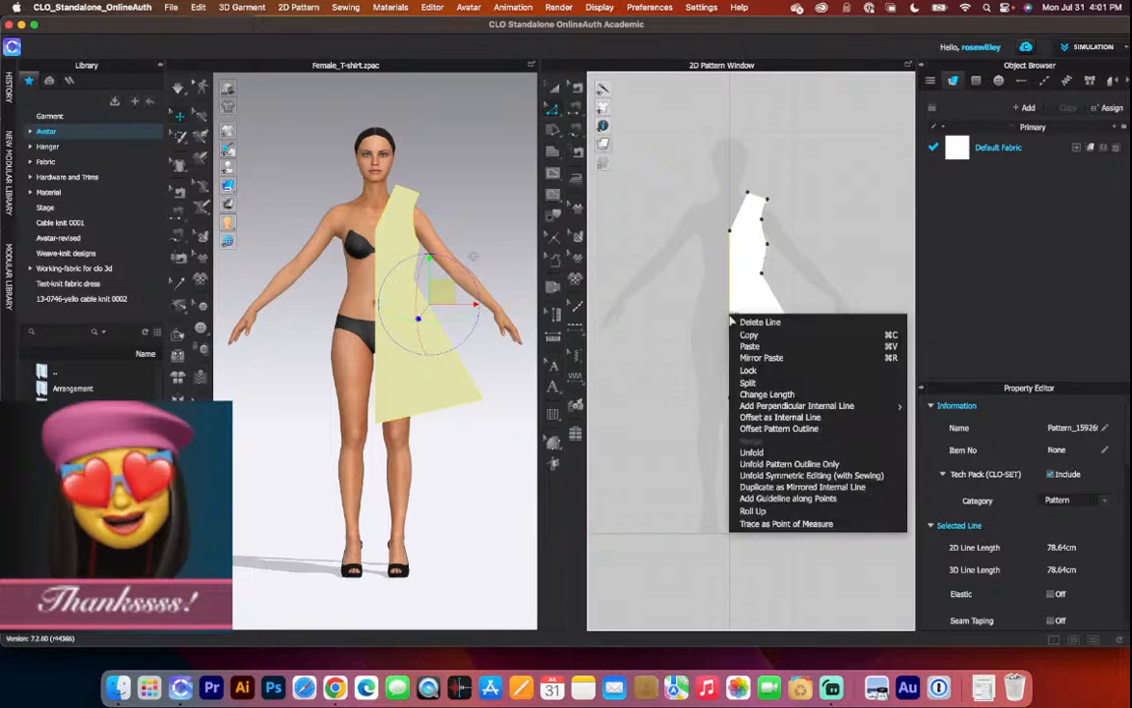
click(779, 464)
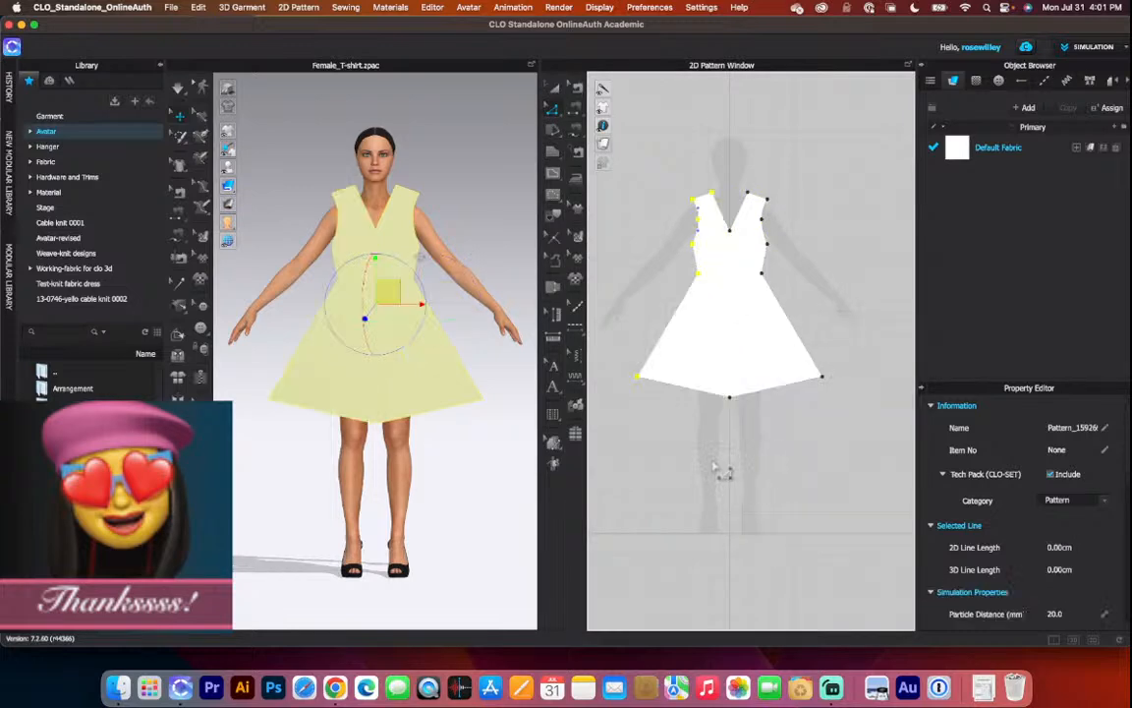
click(555, 89)
click(816, 247)
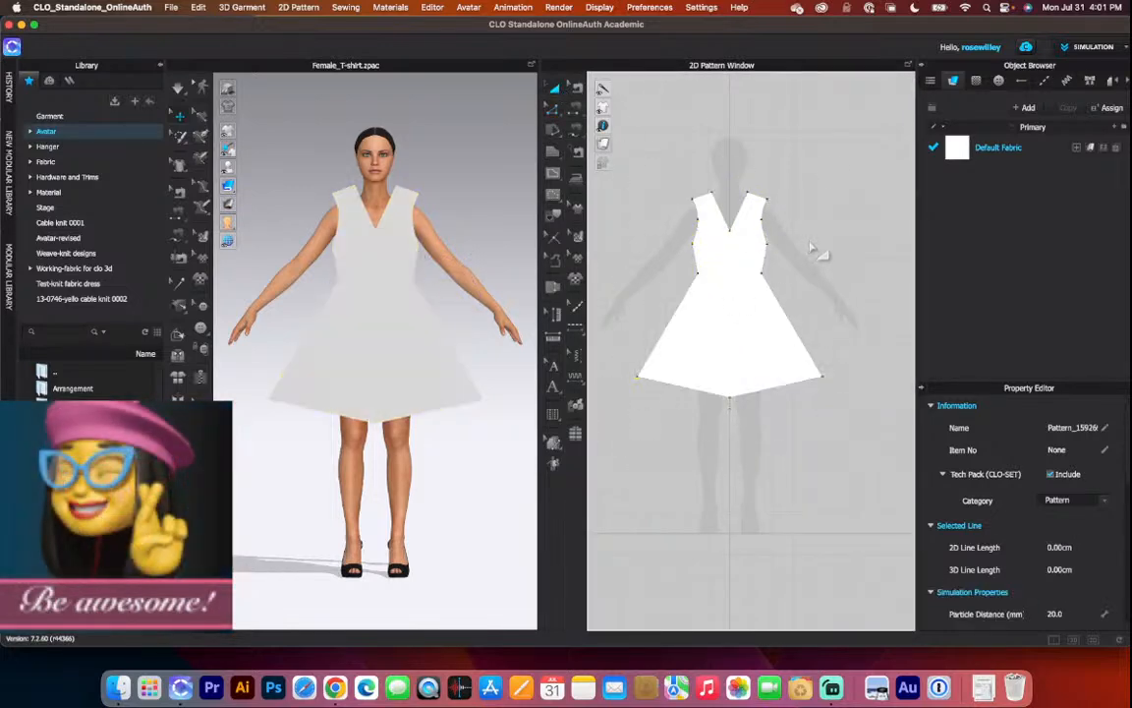
Clone the dress front as a Symmetric Pattern (with Sewing) and place the copy to the right of the original.
scroll(719, 403, down, 2)
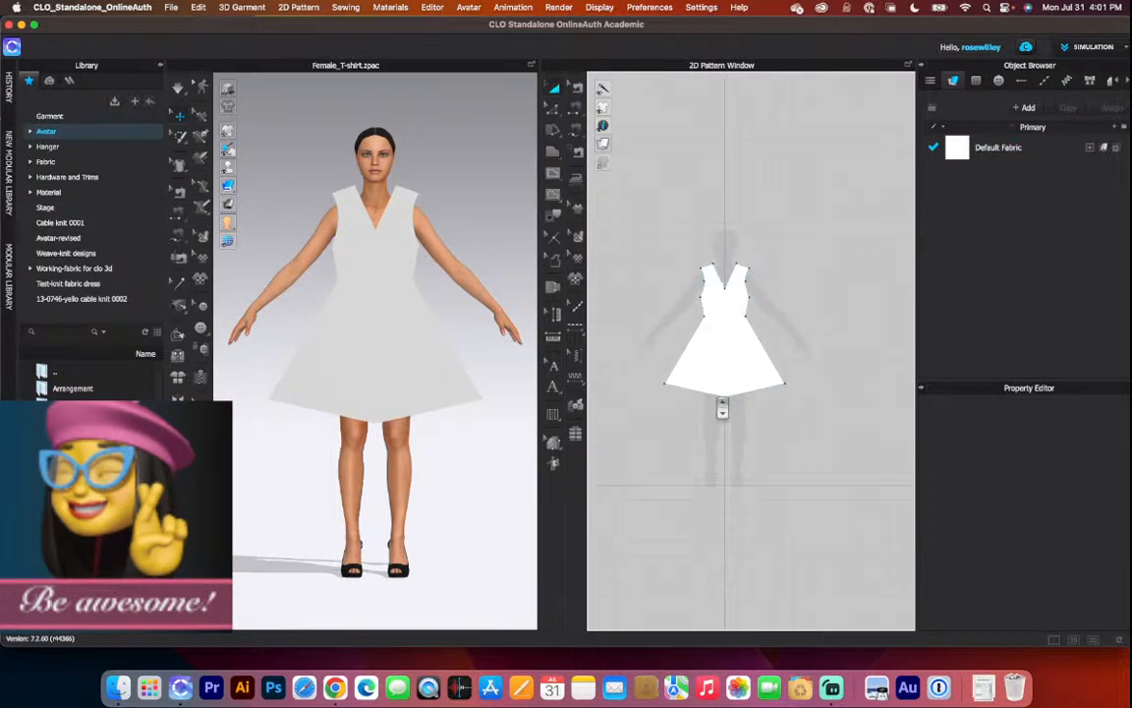
click(726, 378)
right_click(727, 377)
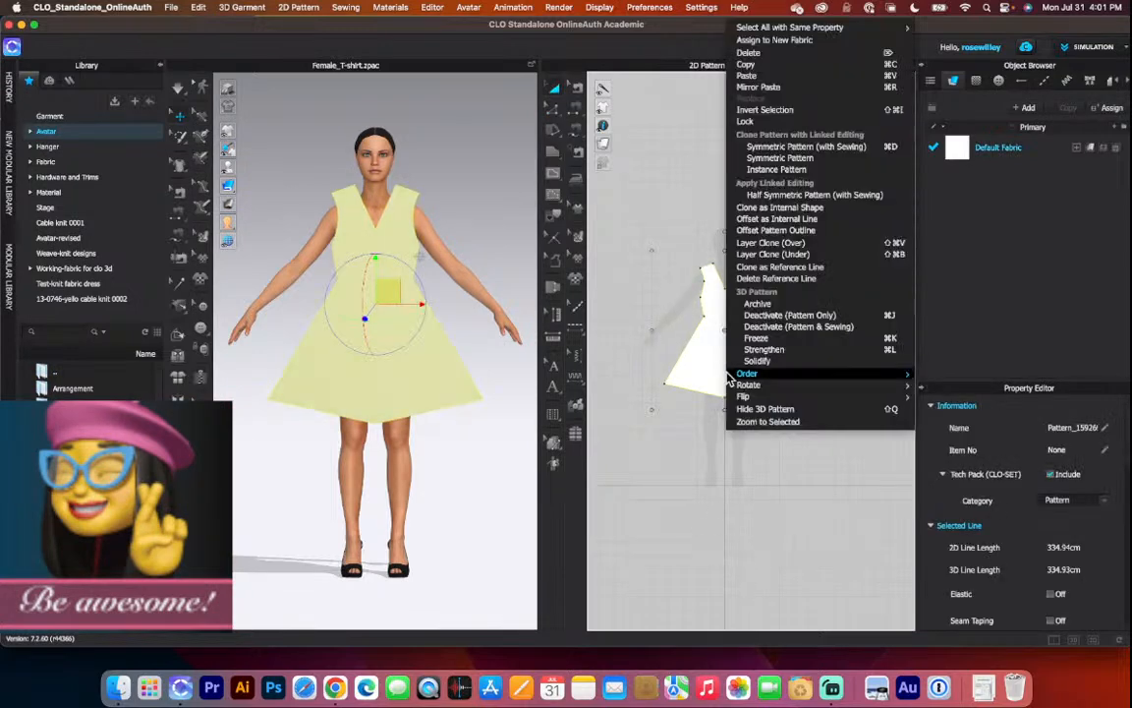
click(800, 148)
scroll(678, 324, down, 2)
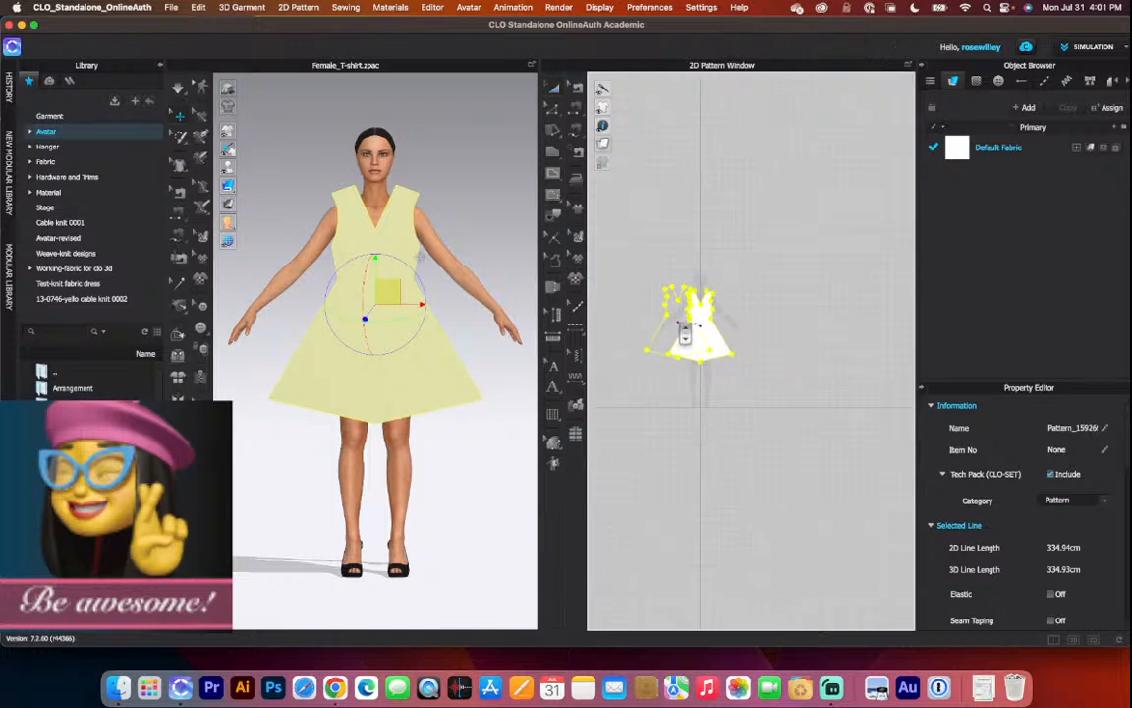
click(787, 339)
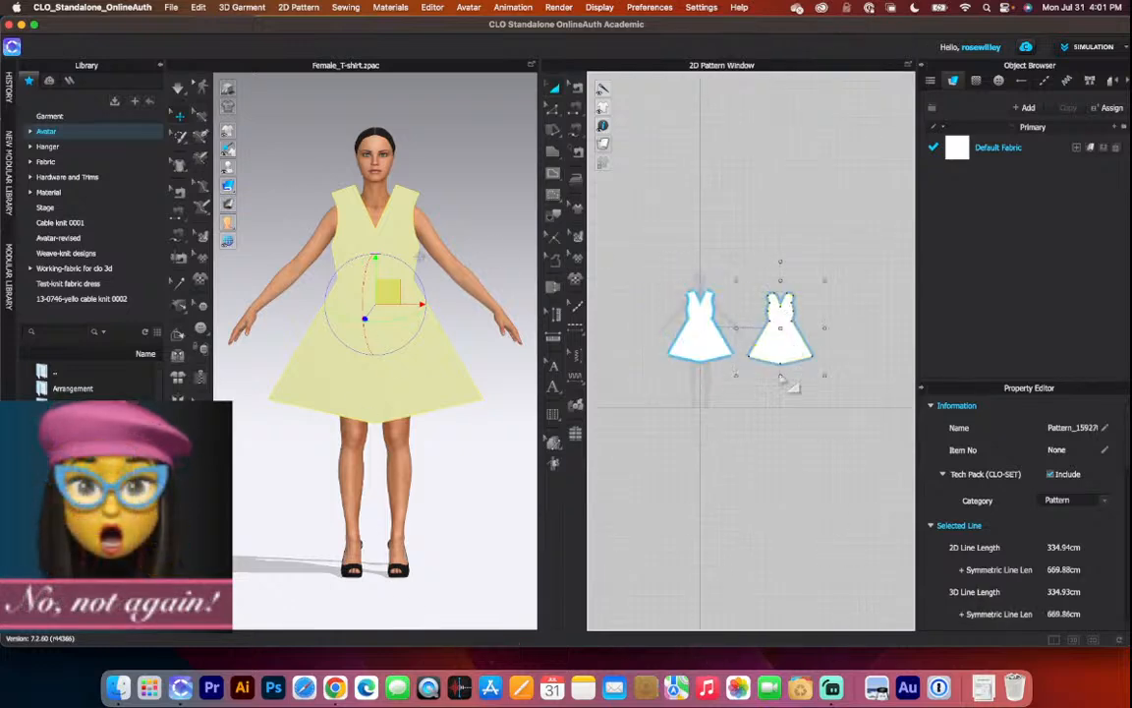
Move both dress pieces together down and to the right, clear of the avatar silhouette.
drag(641, 225, 822, 404)
key(ctrl+v)
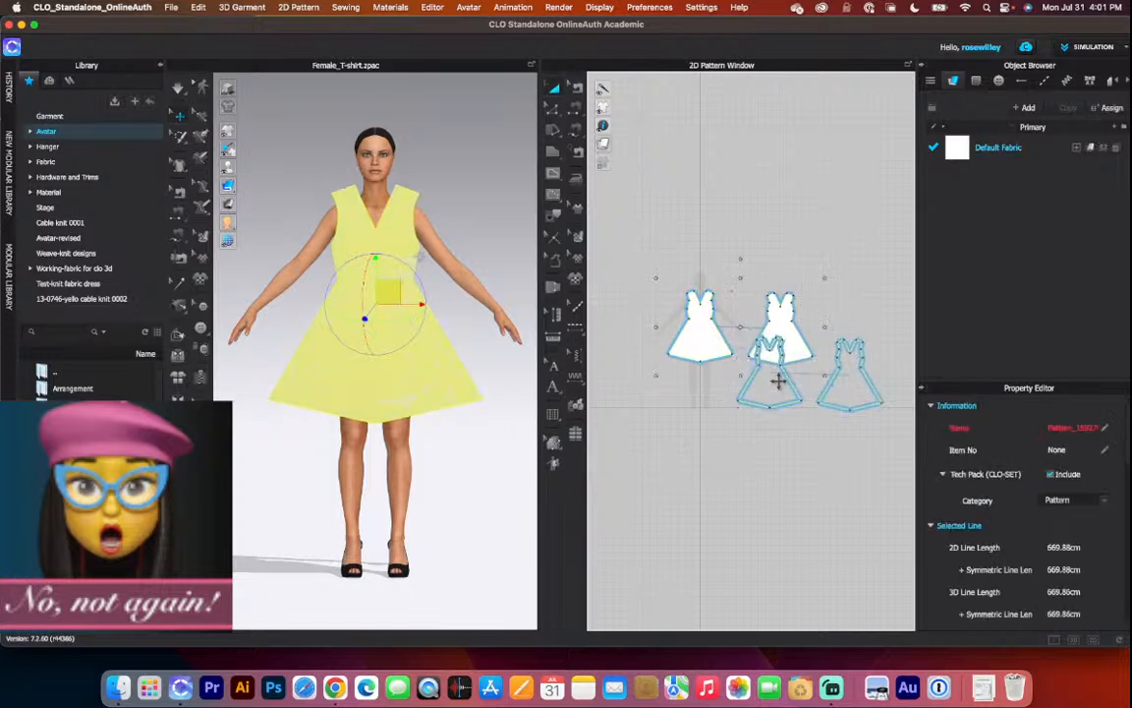
click(778, 376)
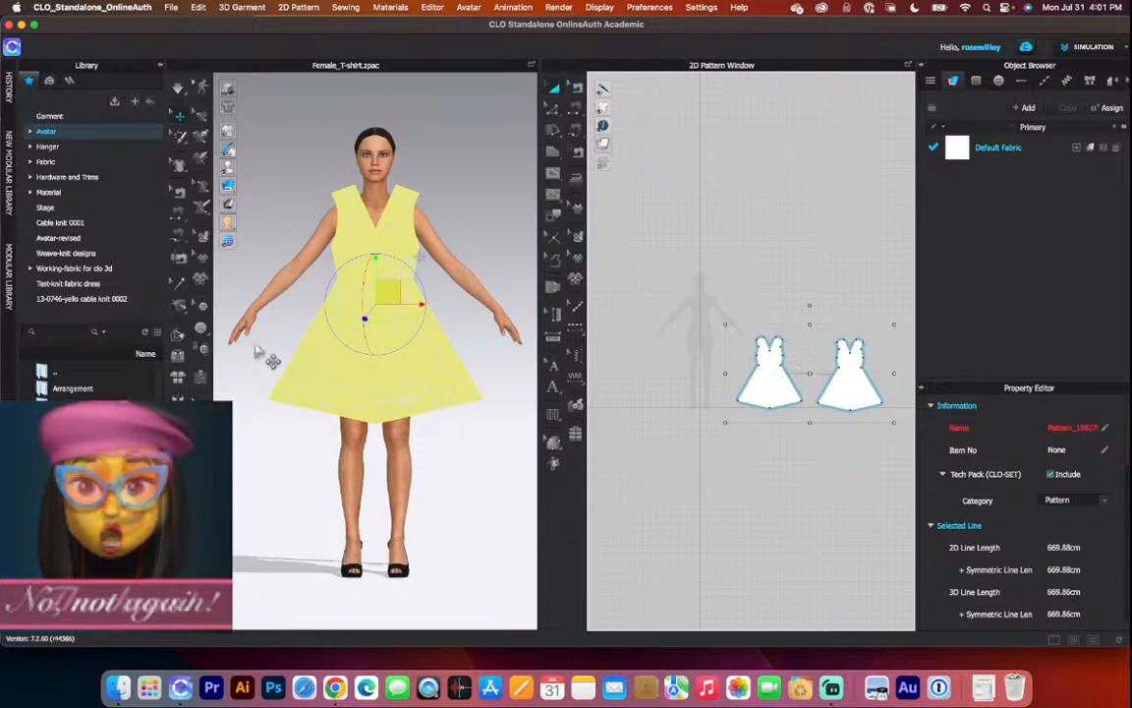
Reset the 3D arrangement of the dress pieces to match their 2D layout.
click(179, 380)
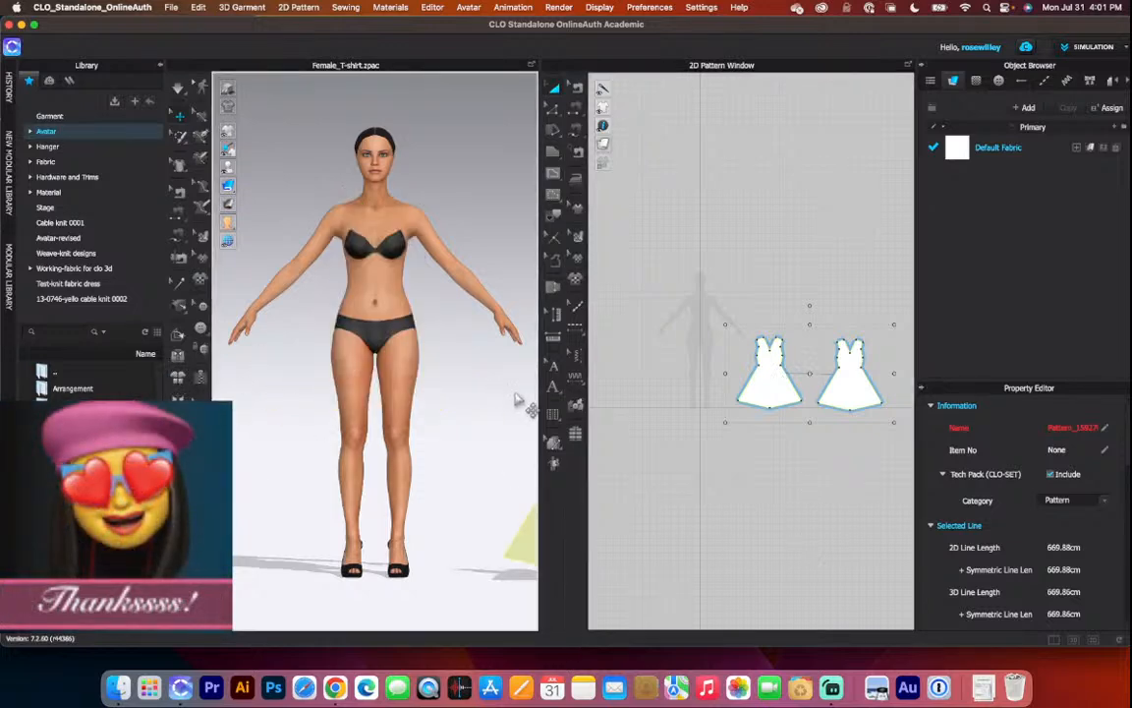
scroll(518, 400, down, 10)
scroll(385, 369, up, 10)
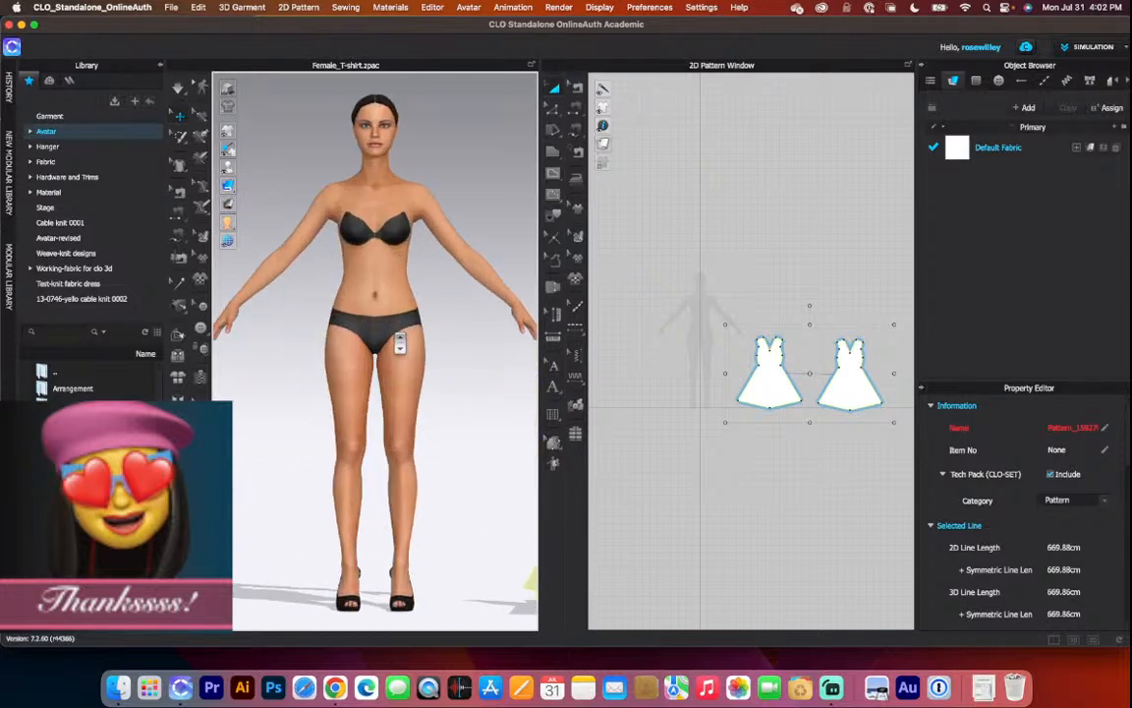
Show the avatar's arrangement points and place the dress front on the Body_Front_Waist point.
mouse_move(228, 167)
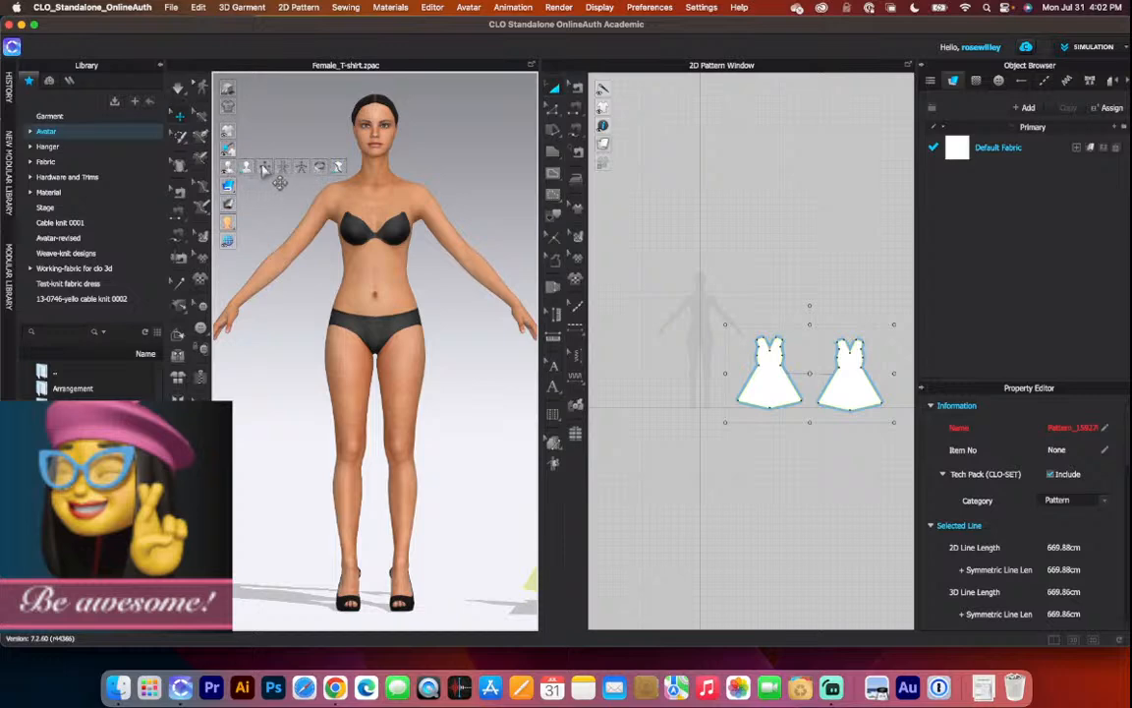
click(263, 168)
click(704, 320)
drag(706, 277, 821, 455)
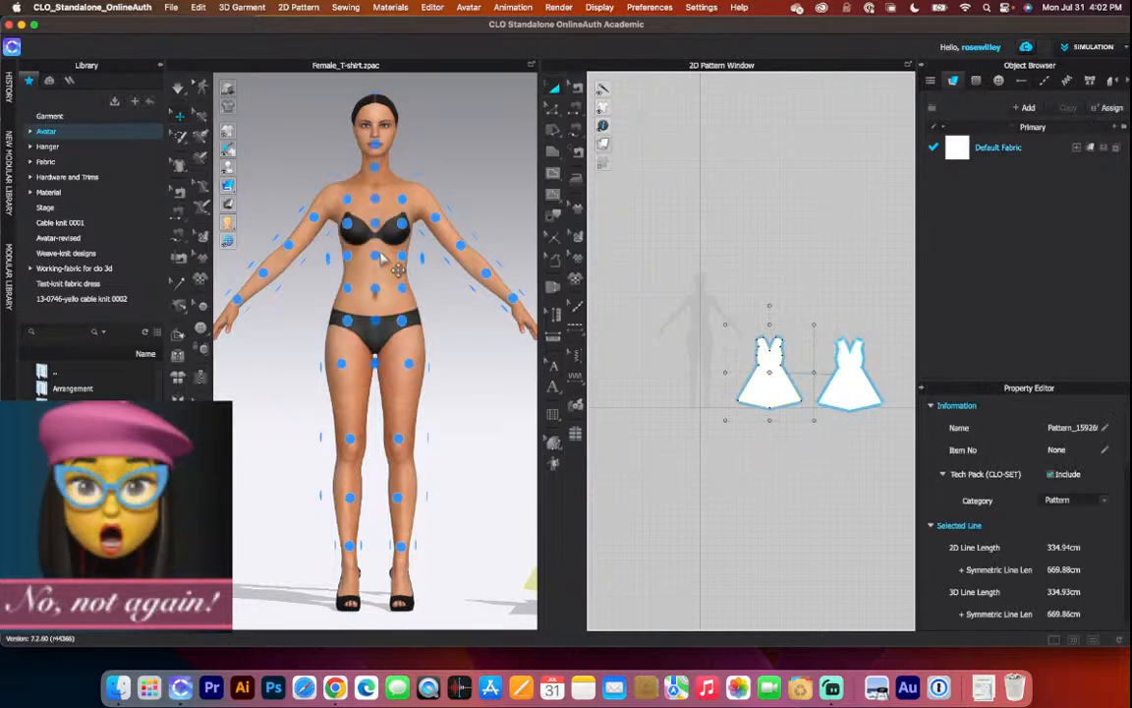
click(375, 293)
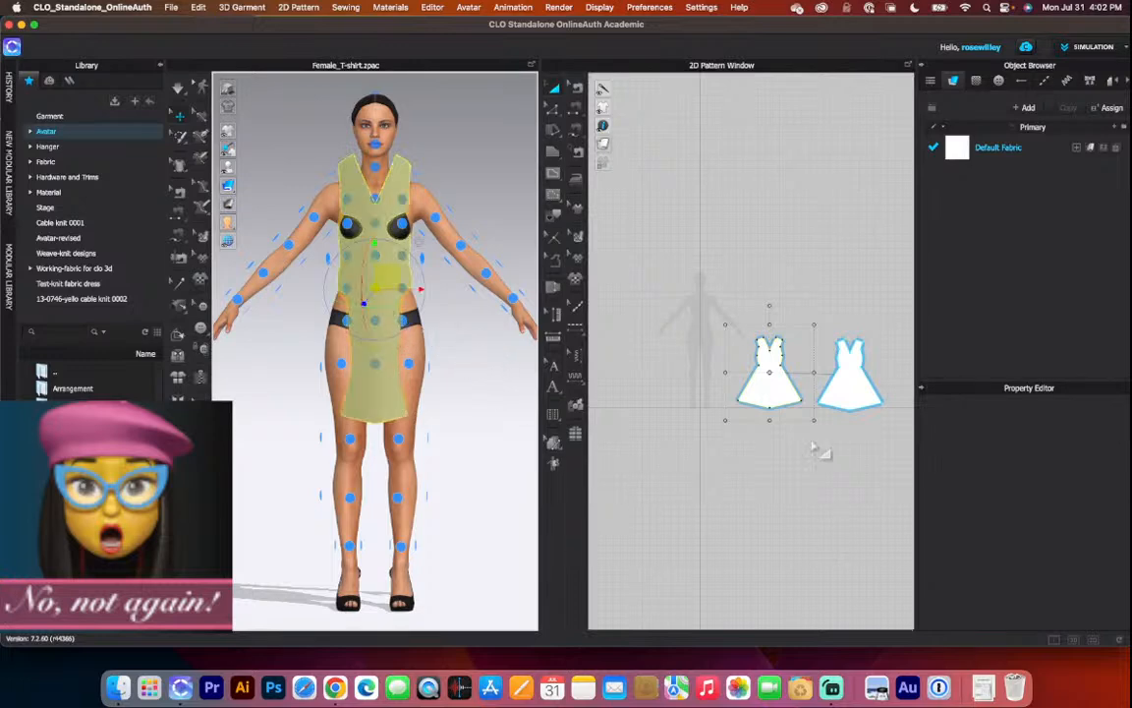
Set the dress front's arrangement offset to 88 and lower the piece slightly on the avatar.
click(780, 392)
scroll(1057, 555, down, 15)
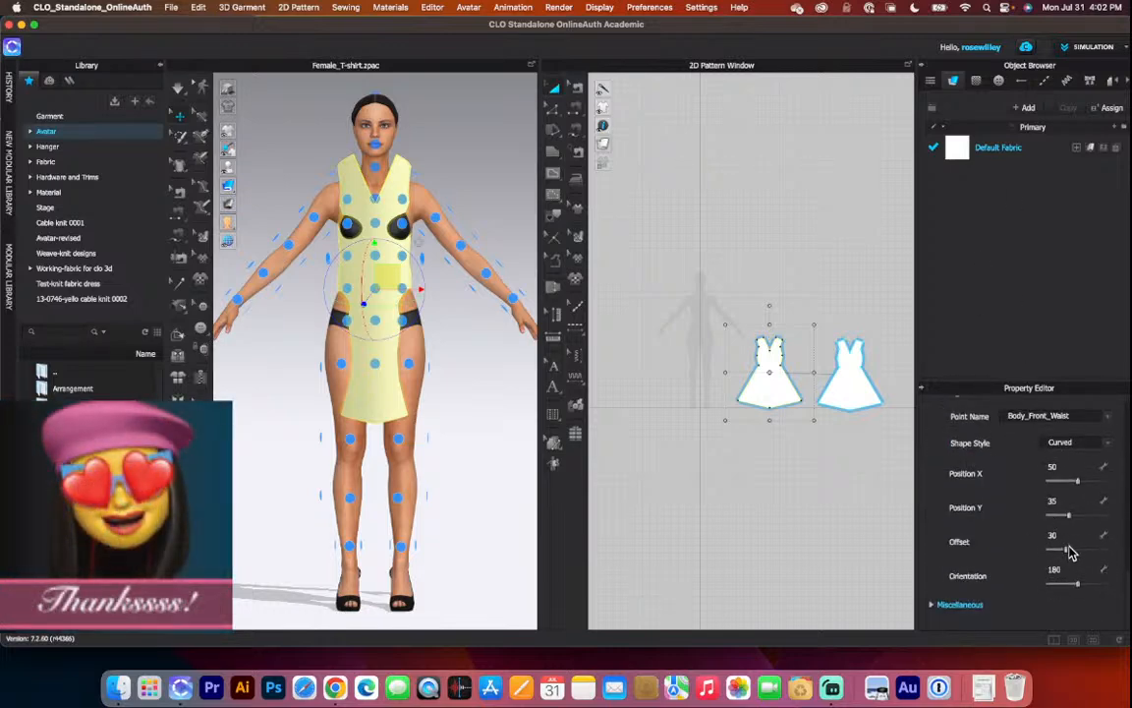
drag(1070, 556, 1101, 554)
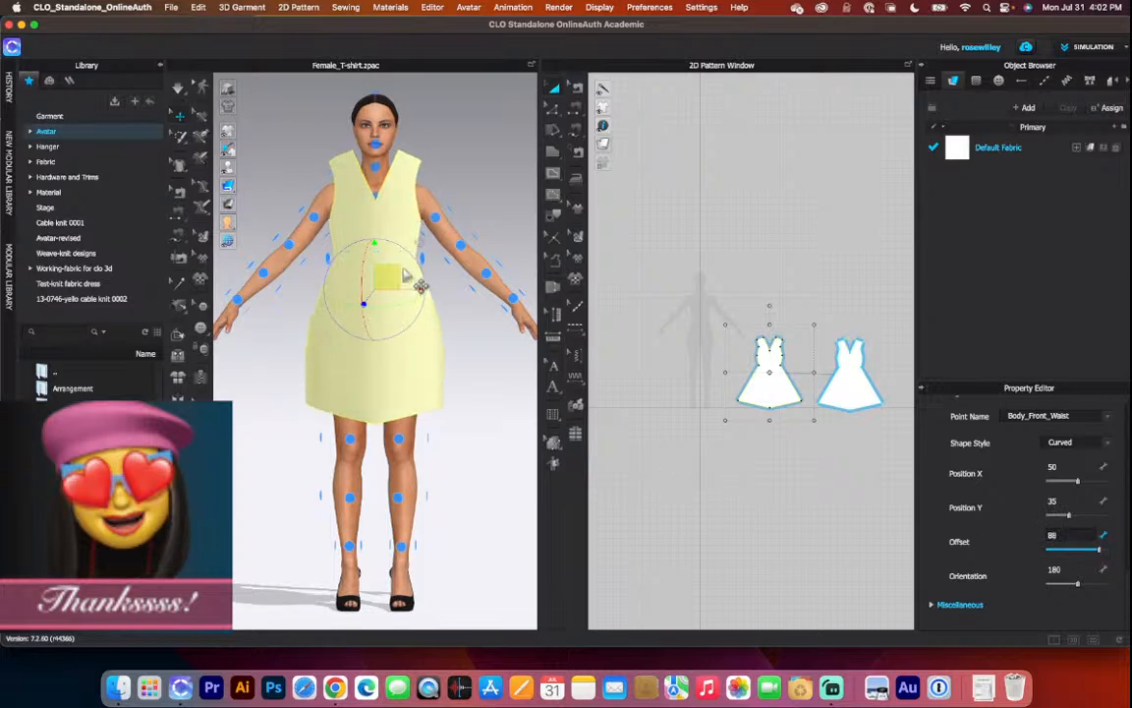
drag(396, 273, 397, 291)
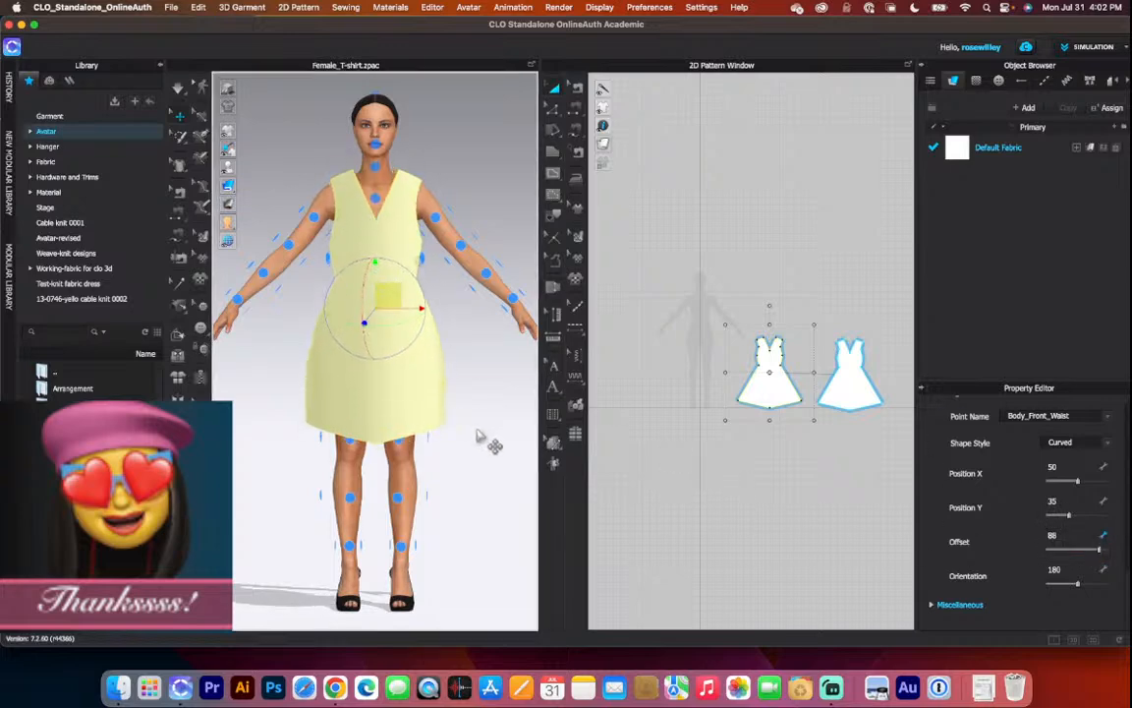
Place the dress back piece on the Body_Back_Center_5 arrangement point behind the avatar.
key(2)
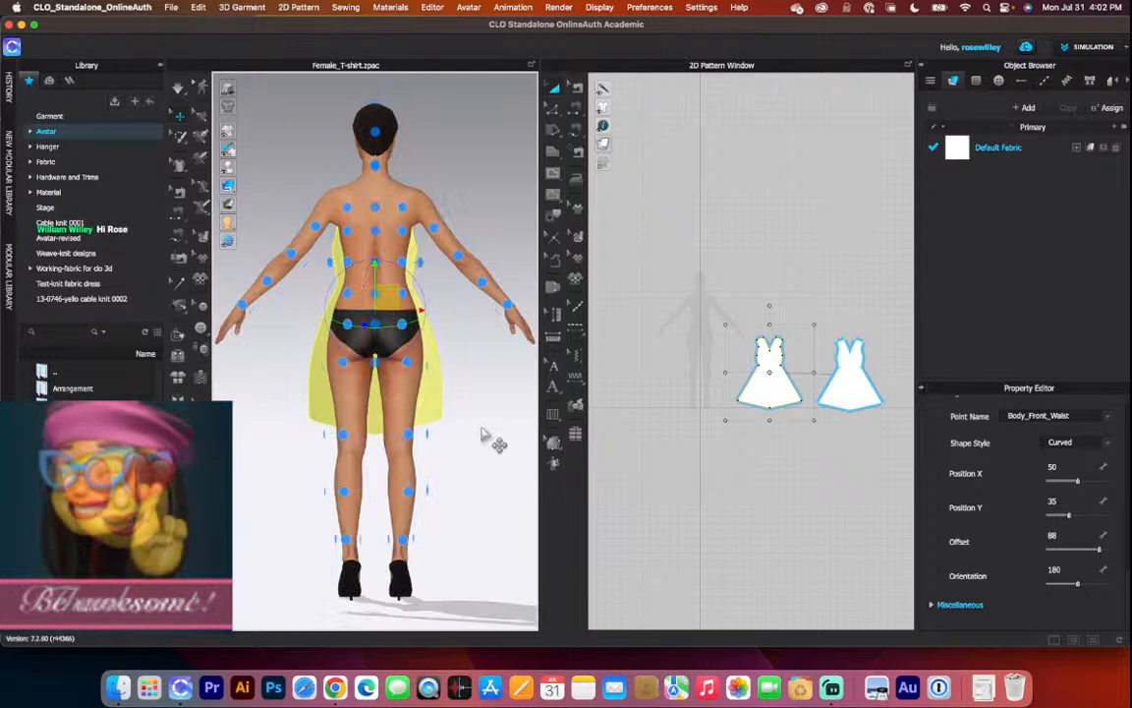
click(853, 389)
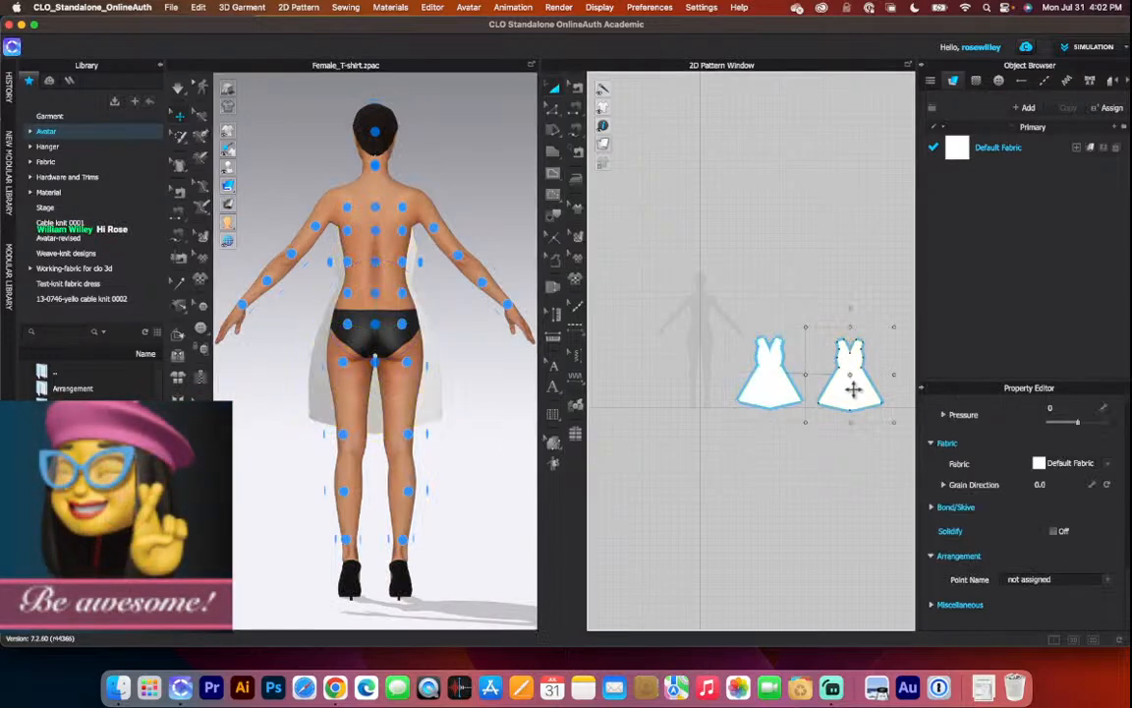
click(387, 324)
drag(387, 318, 386, 291)
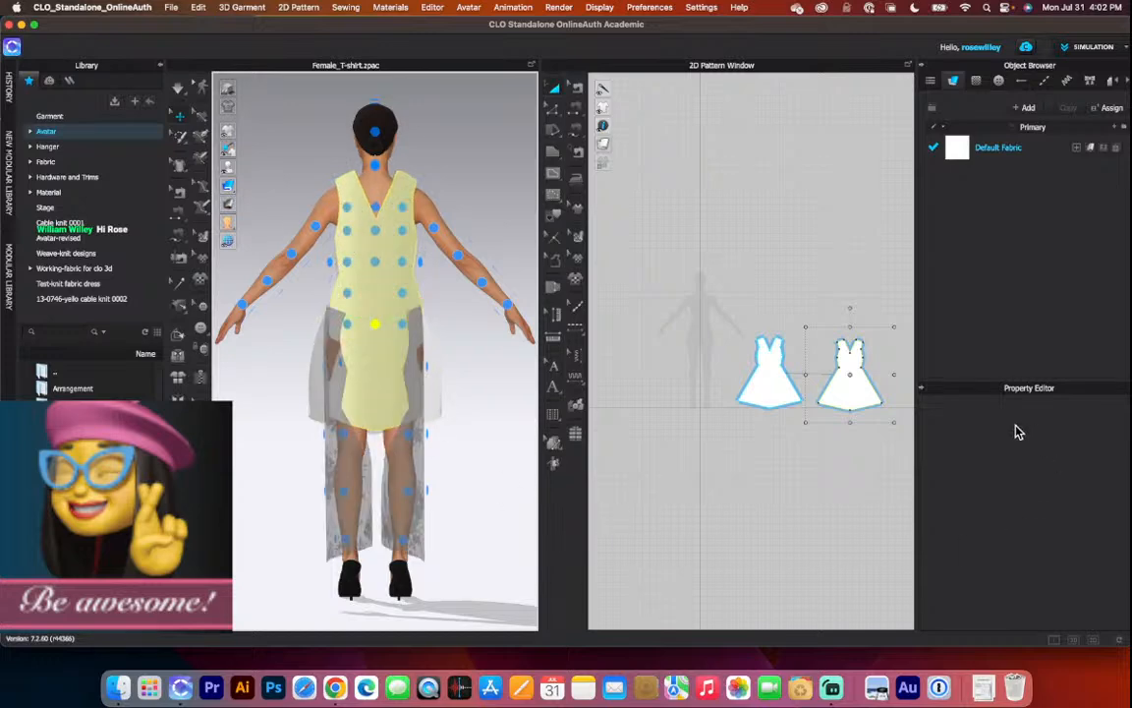
Set the dress back's arrangement offset to 100 and raise the piece slightly on the avatar.
click(860, 394)
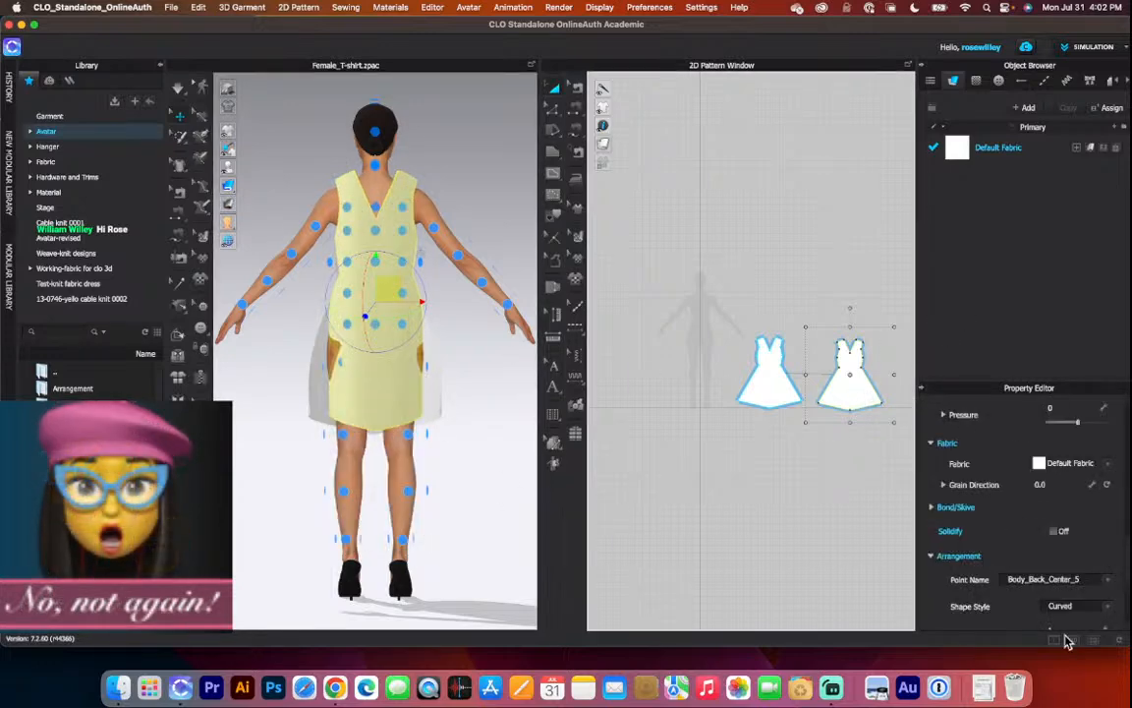
scroll(1023, 526, down, 5)
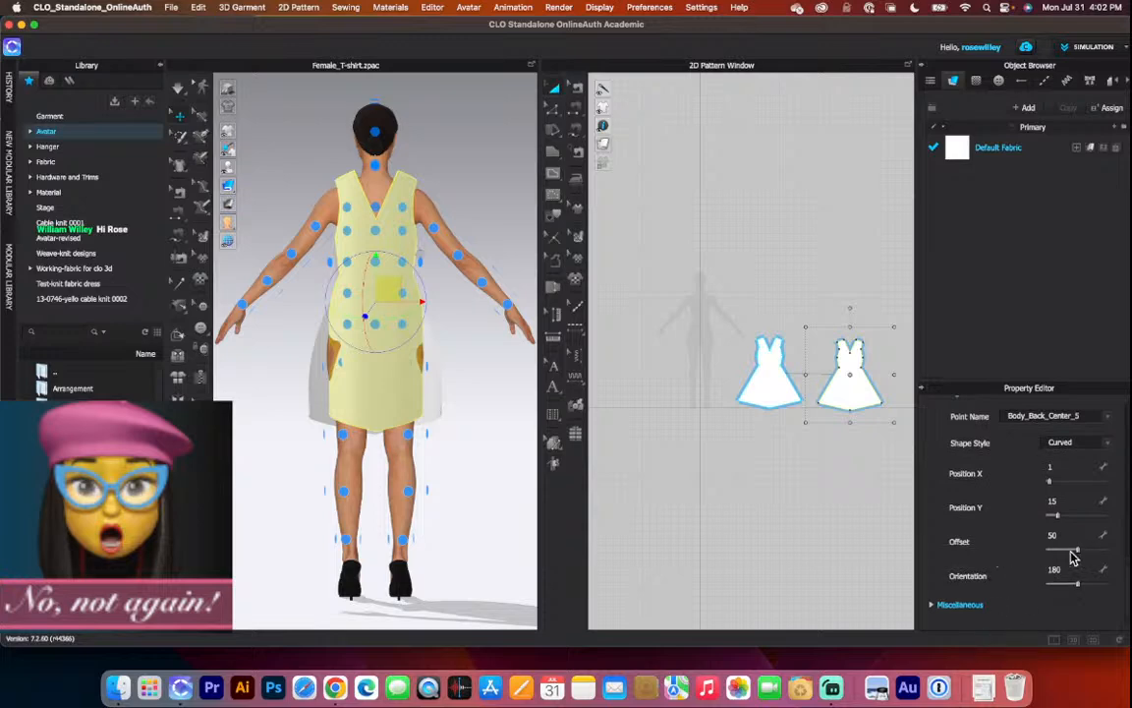
drag(1078, 556, 1105, 555)
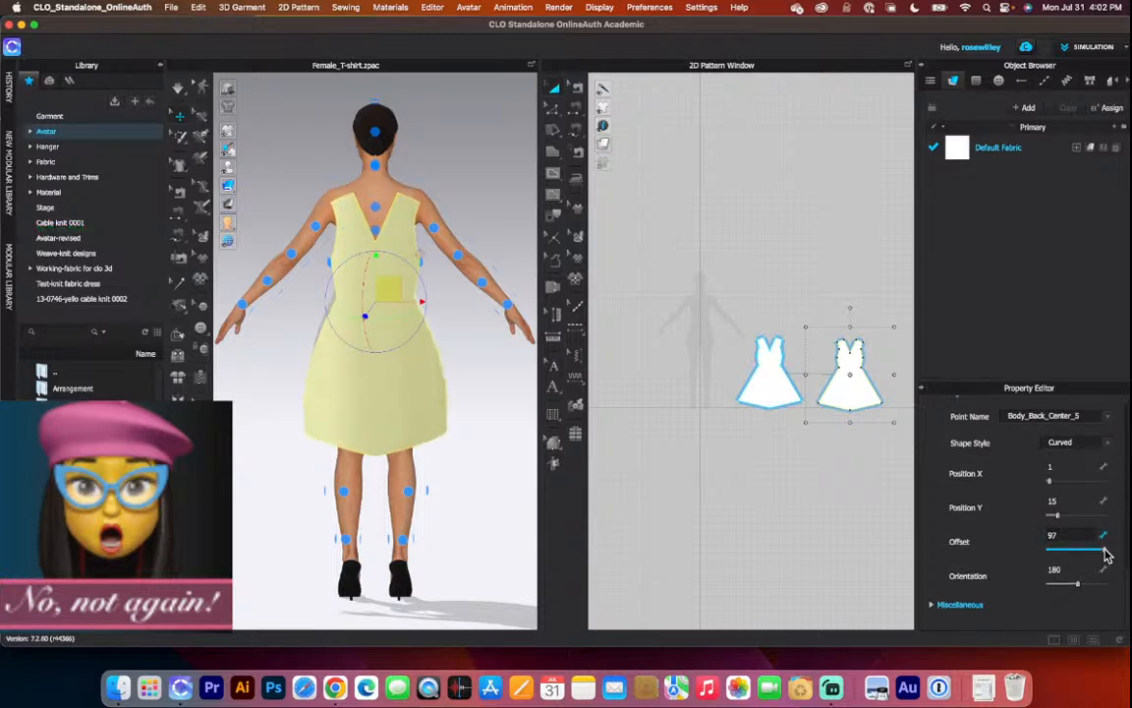
click(489, 365)
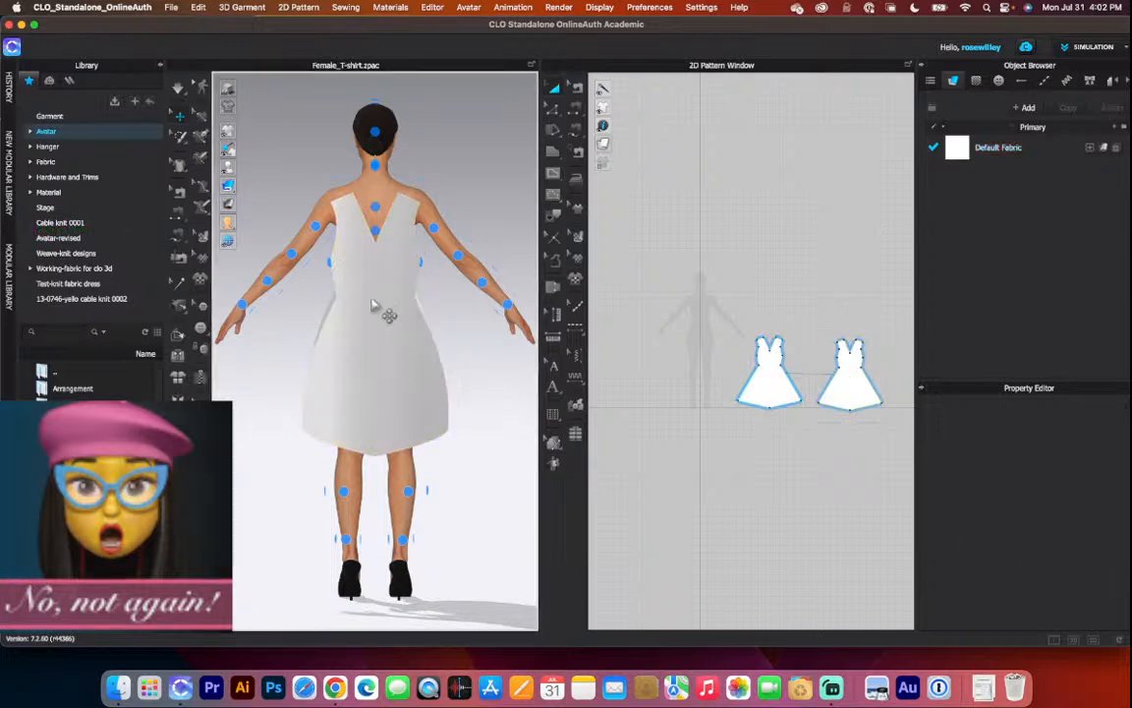
click(371, 300)
drag(379, 286, 380, 268)
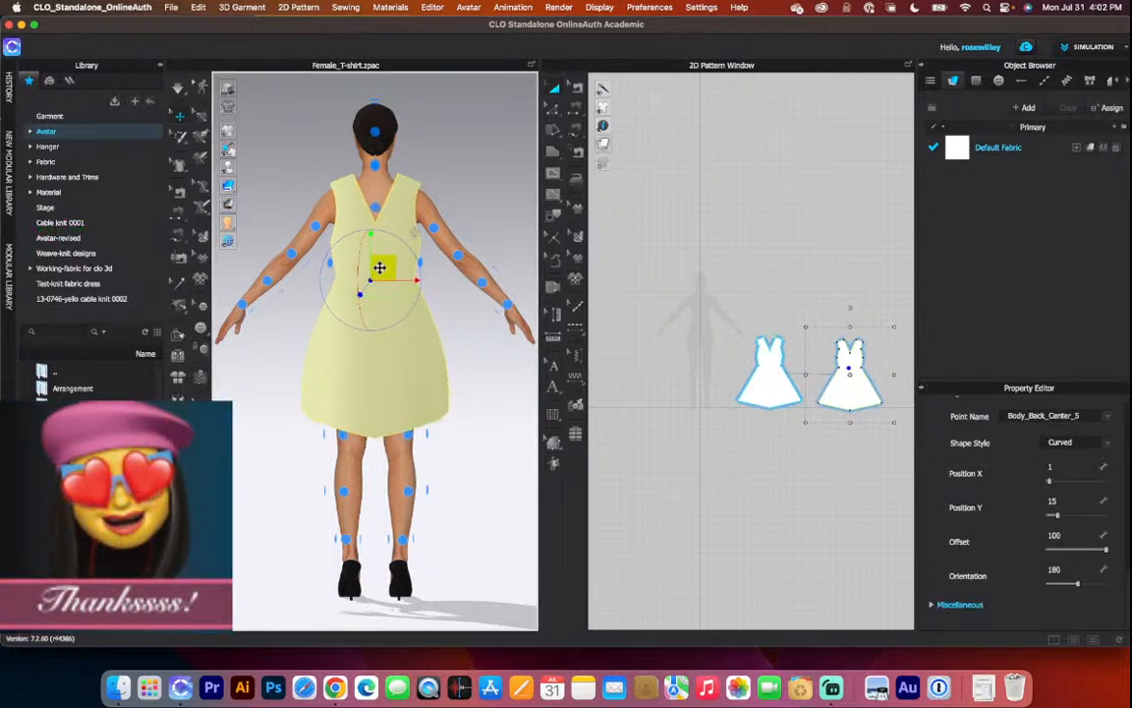
Return to the avatar's front view and hide the arrangement points.
click(476, 400)
key(2)
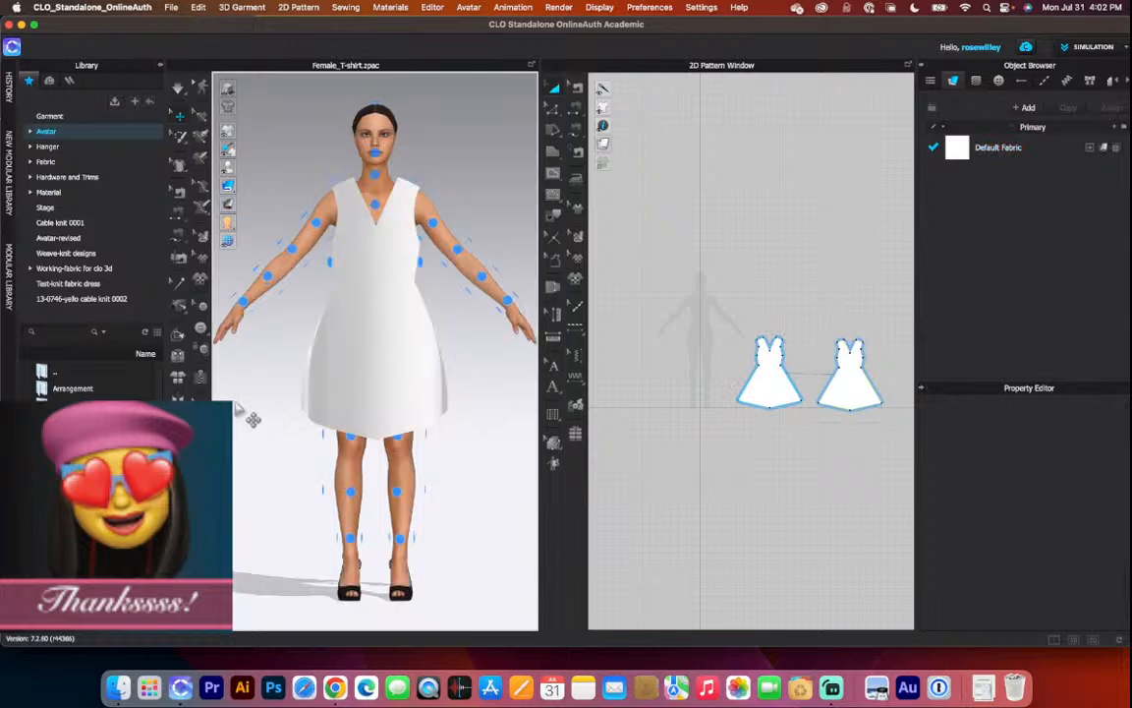
click(265, 170)
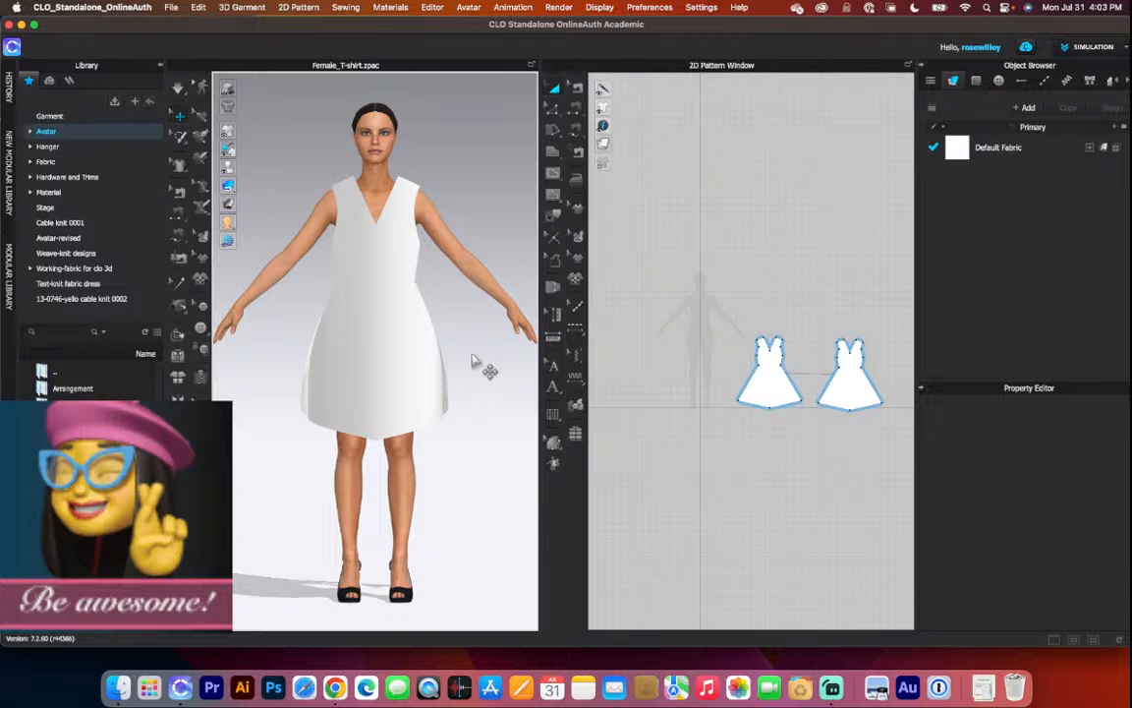
Run Auto Sewing on the dress pieces with garment type Top and front type Openable.
mouse_move(489, 477)
right_down()
mouse_move(442, 481)
mouse_move(496, 477)
right_up()
right_drag(319, 508, 358, 499)
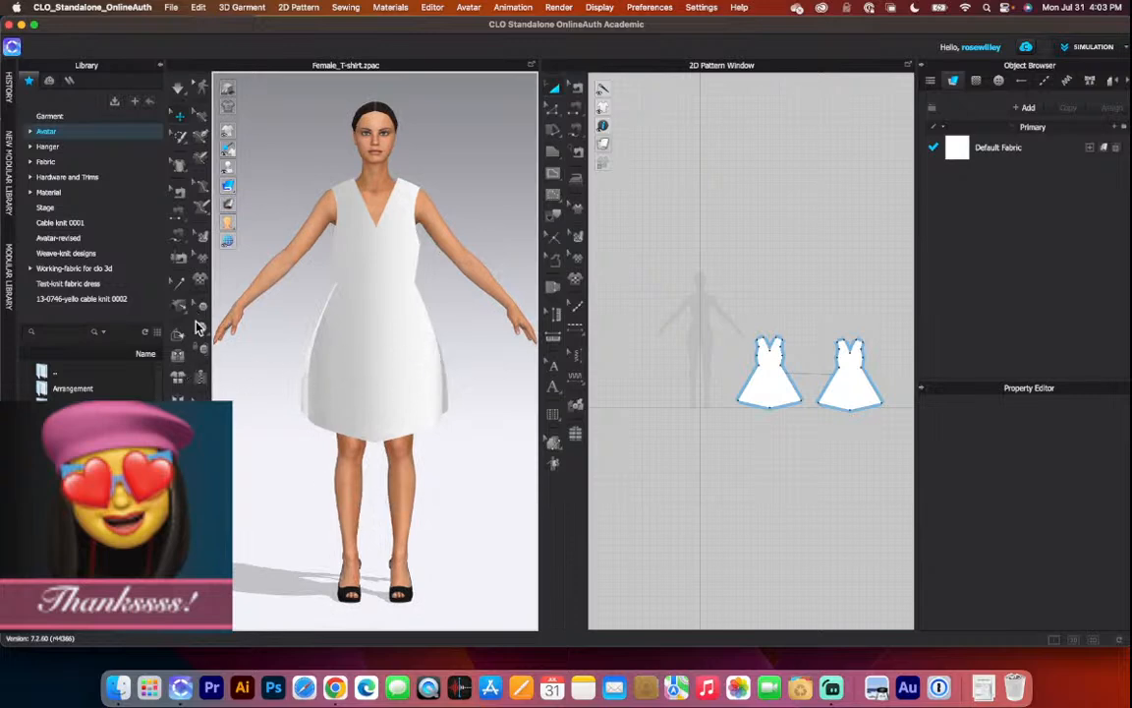
click(179, 262)
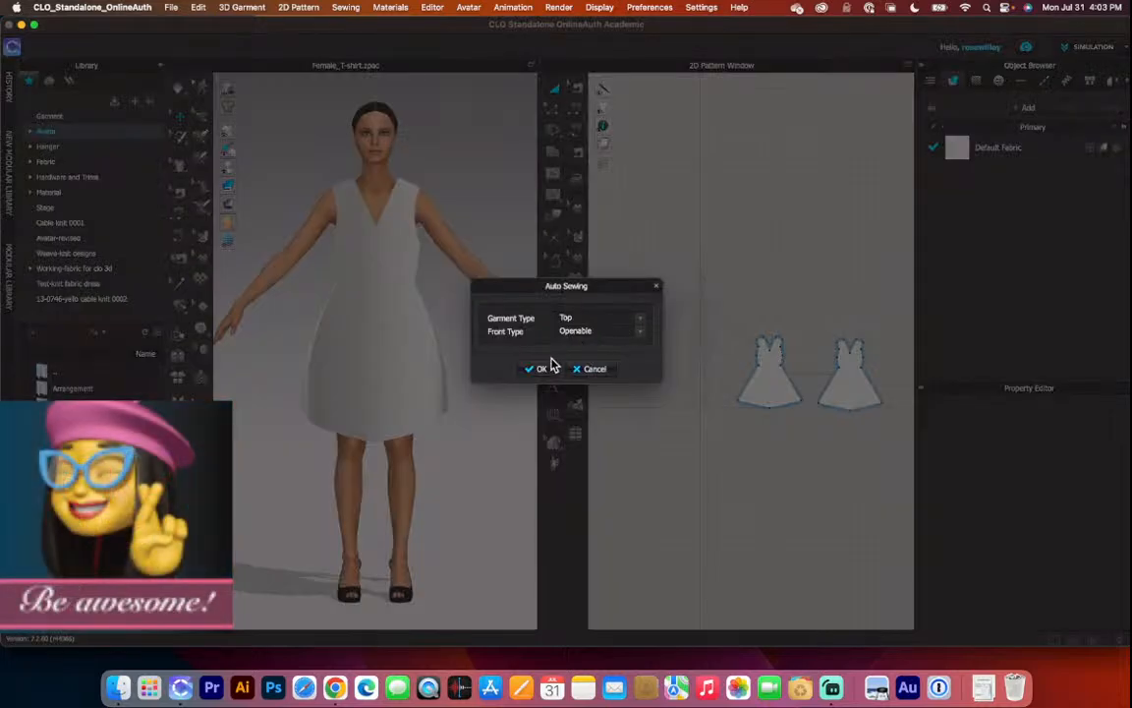
click(541, 369)
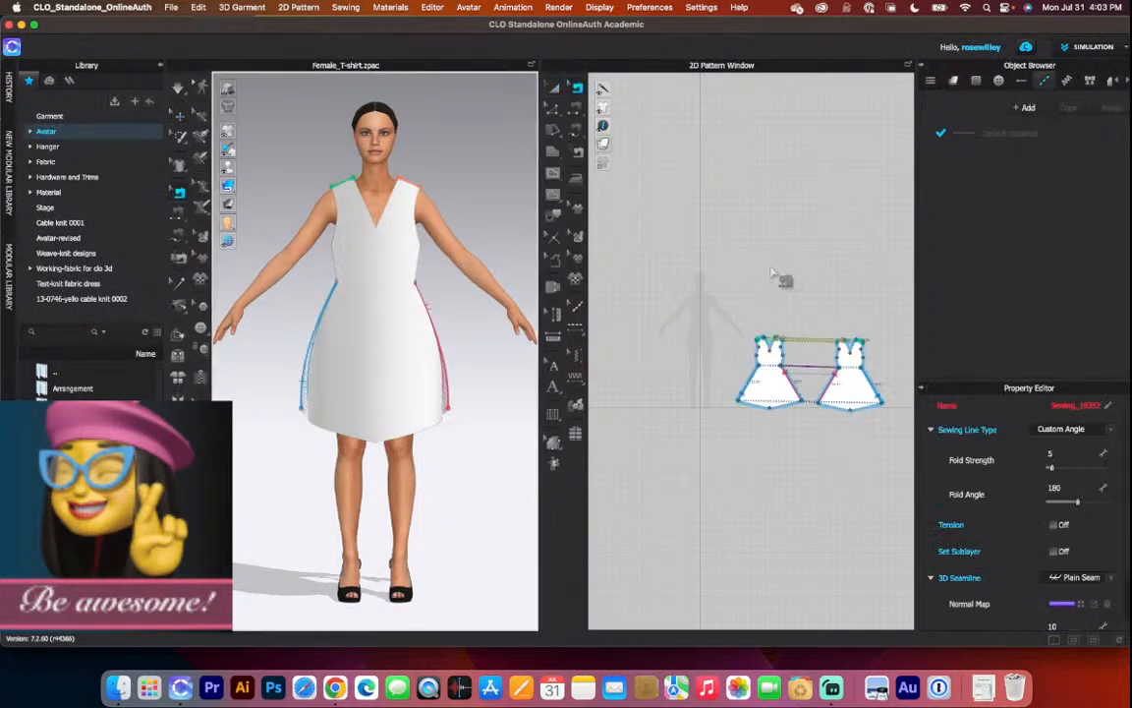
Extend the side seam joining the facing edges of the front and back pieces up from the waist to the underarm points.
right_drag(472, 340, 368, 359)
right_drag(274, 367, 466, 364)
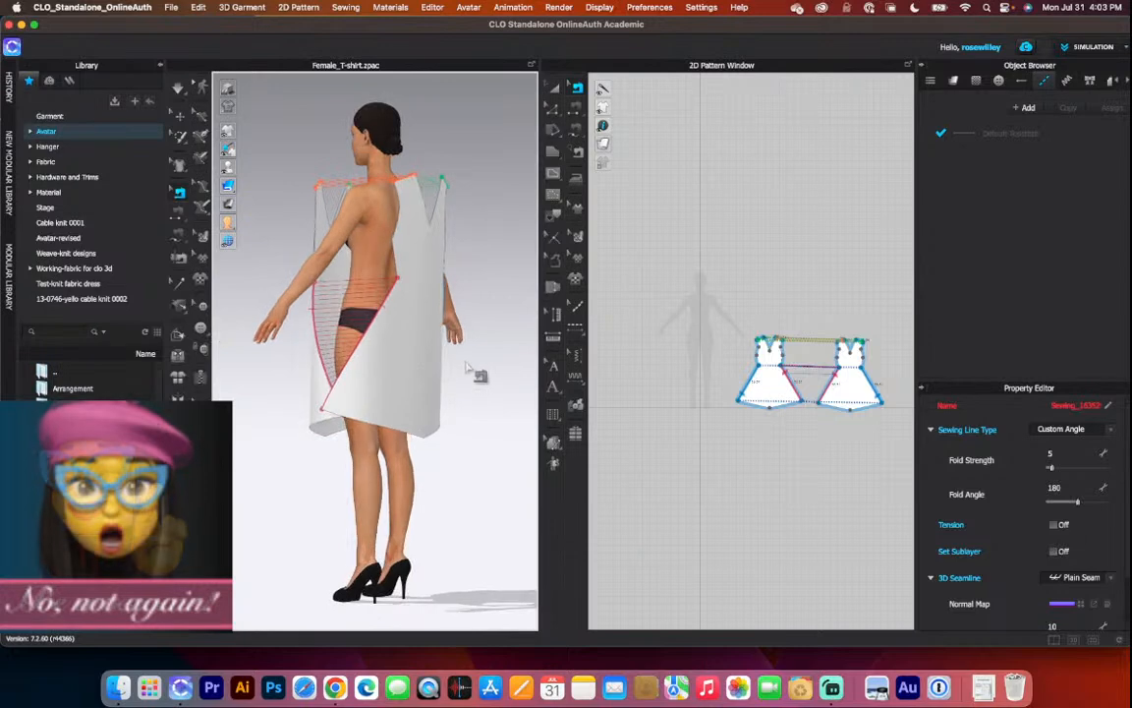
right_drag(286, 383, 398, 406)
right_drag(265, 350, 377, 360)
scroll(411, 324, up, 5)
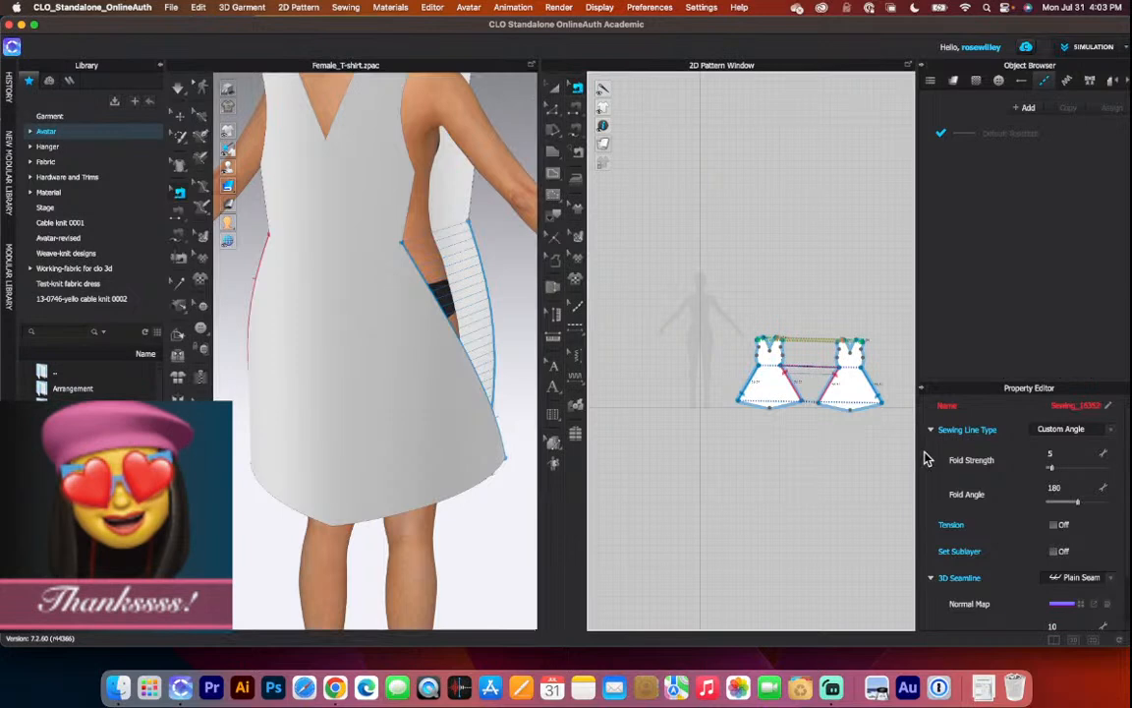
scroll(777, 391, up, 8)
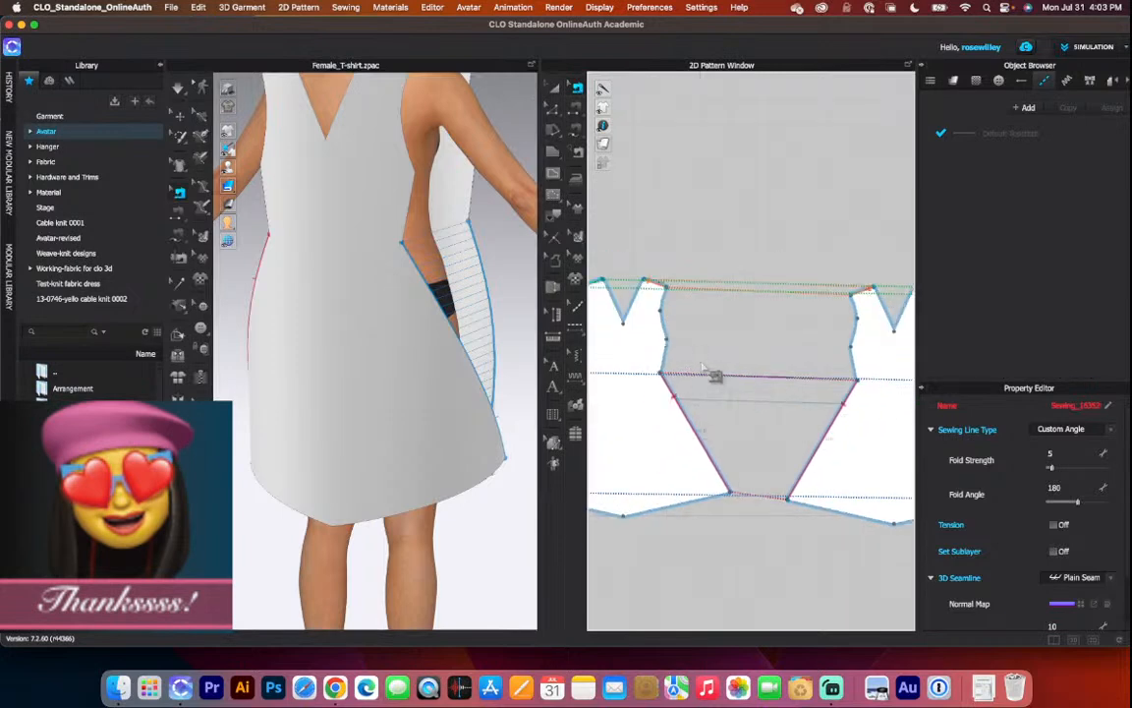
scroll(691, 374, down, 4)
scroll(696, 379, up, 6)
scroll(695, 377, down, 3)
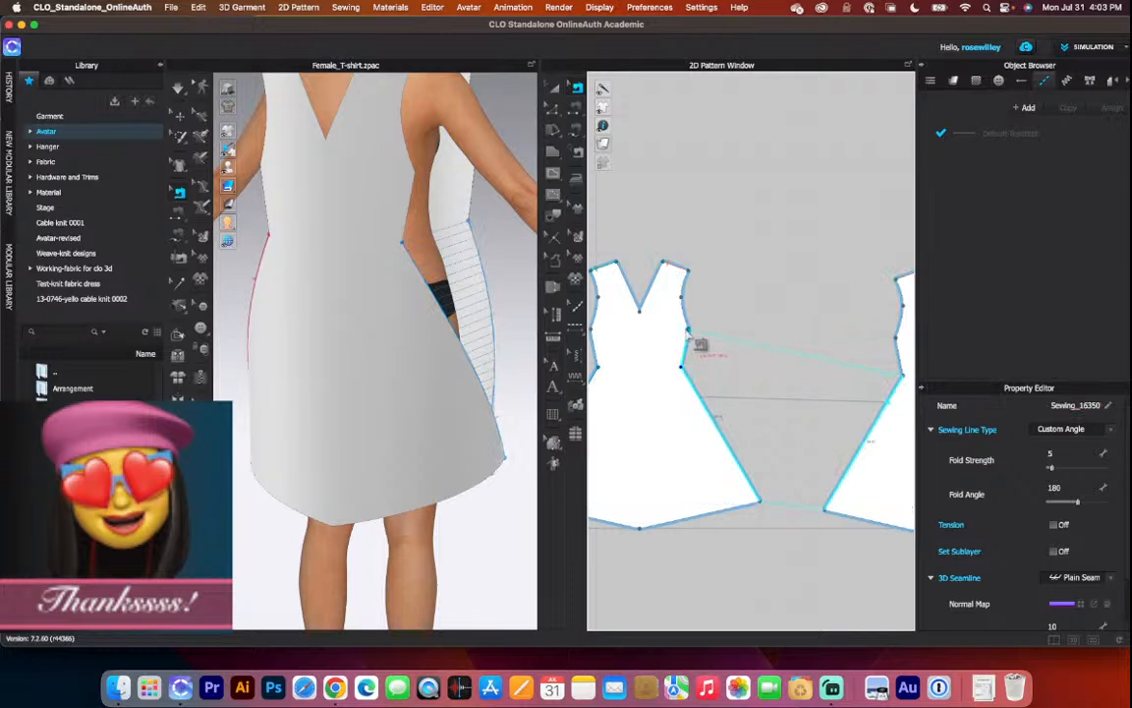
scroll(737, 338, down, 4)
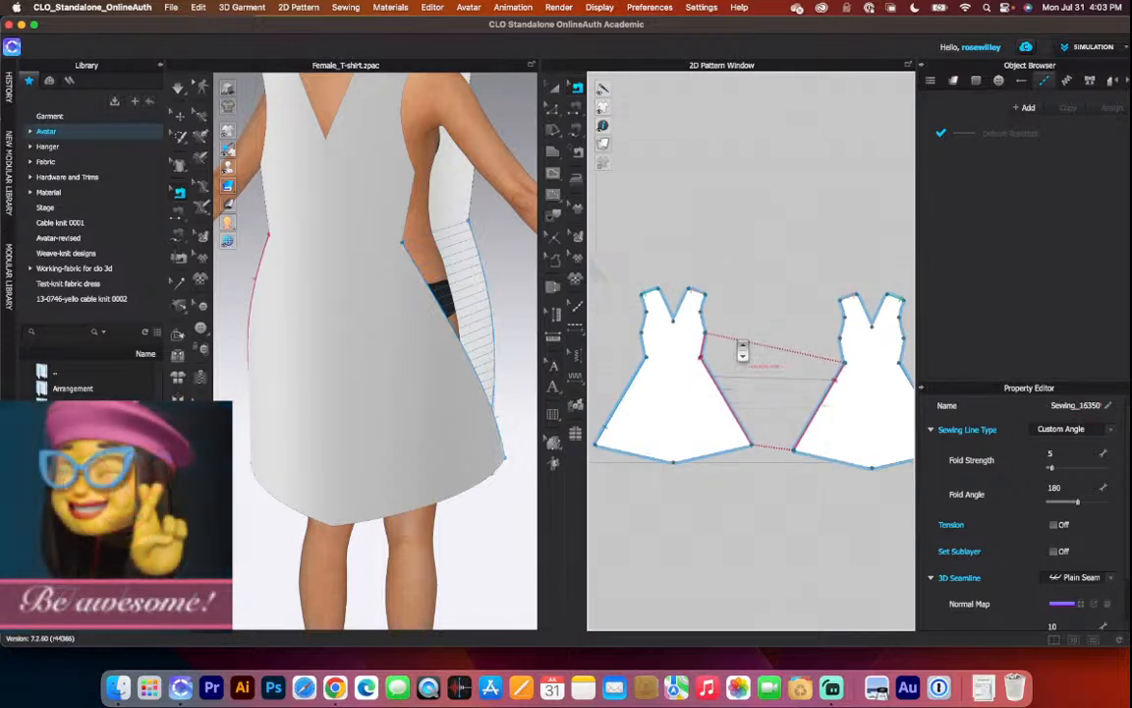
click(848, 360)
scroll(853, 350, down, 3)
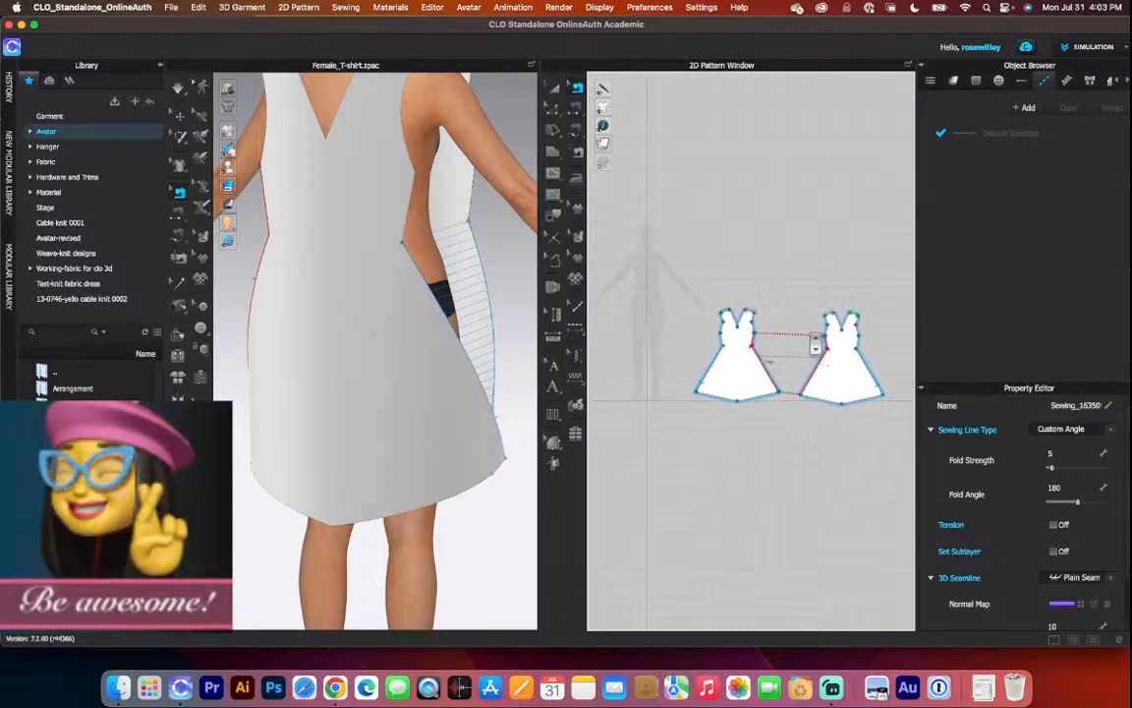
Extend the side seam joining the outer edges of the front and back pieces up from the waist to the underarm points.
scroll(734, 346, up, 5)
click(701, 354)
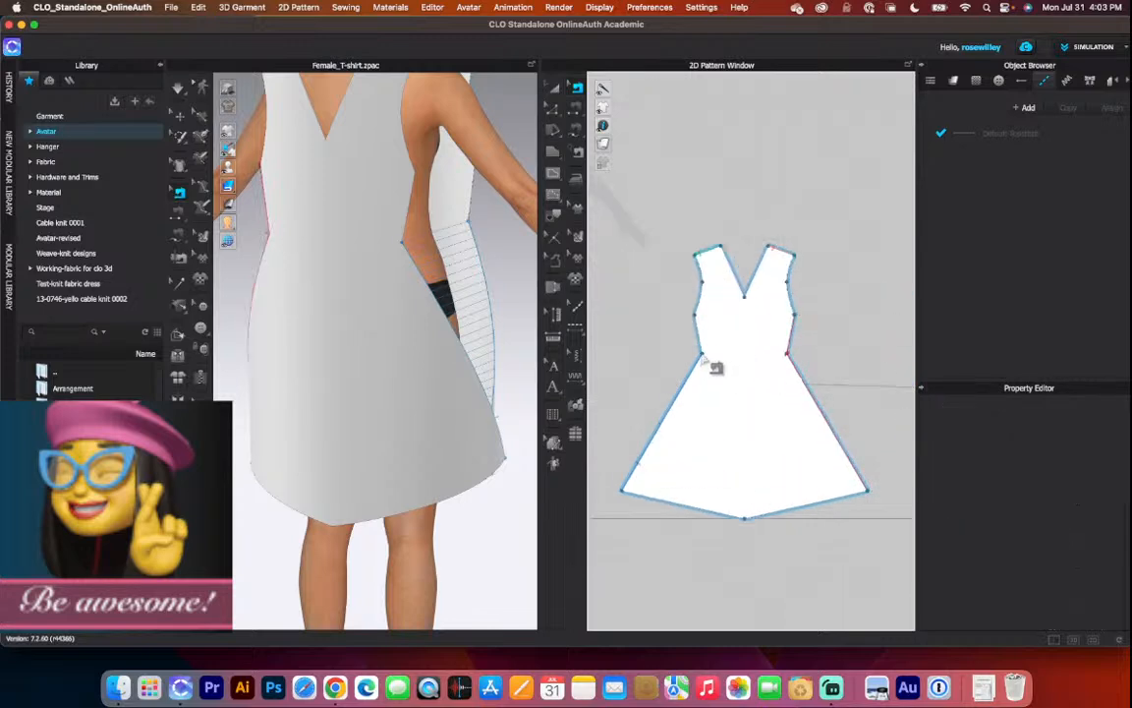
click(703, 359)
scroll(704, 332, down, 5)
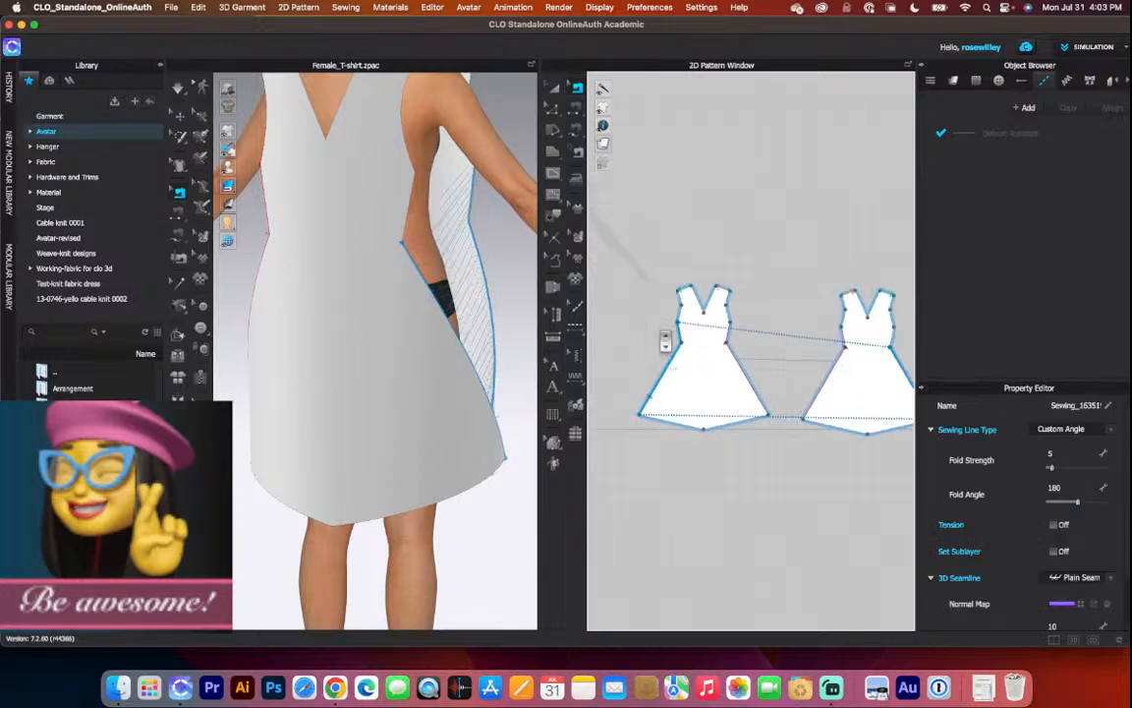
scroll(774, 349, up, 3)
scroll(774, 349, up, 4)
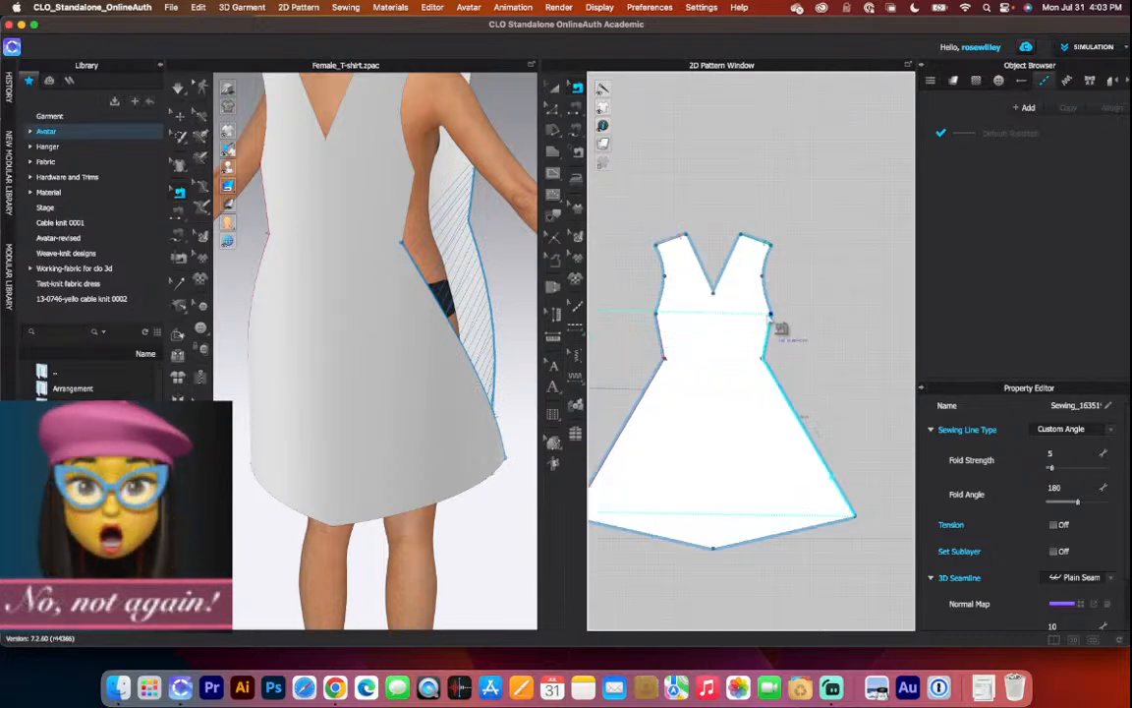
scroll(775, 336, down, 3)
scroll(751, 337, up, 5)
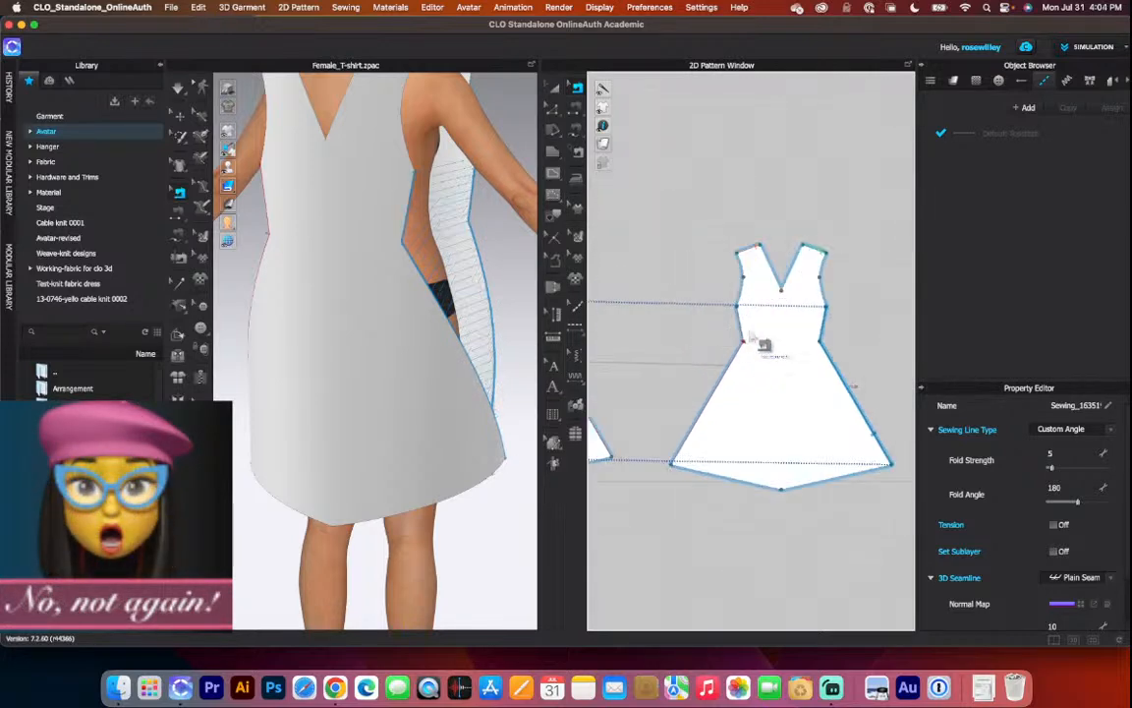
scroll(747, 335, down, 10)
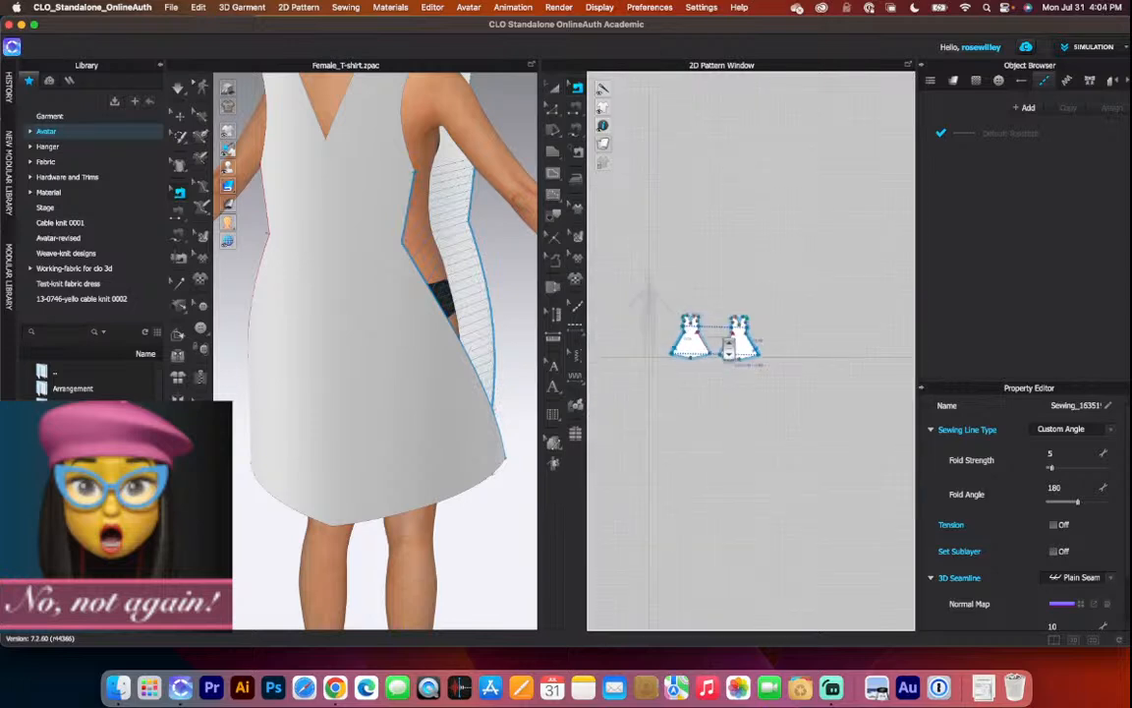
scroll(758, 352, up, 5)
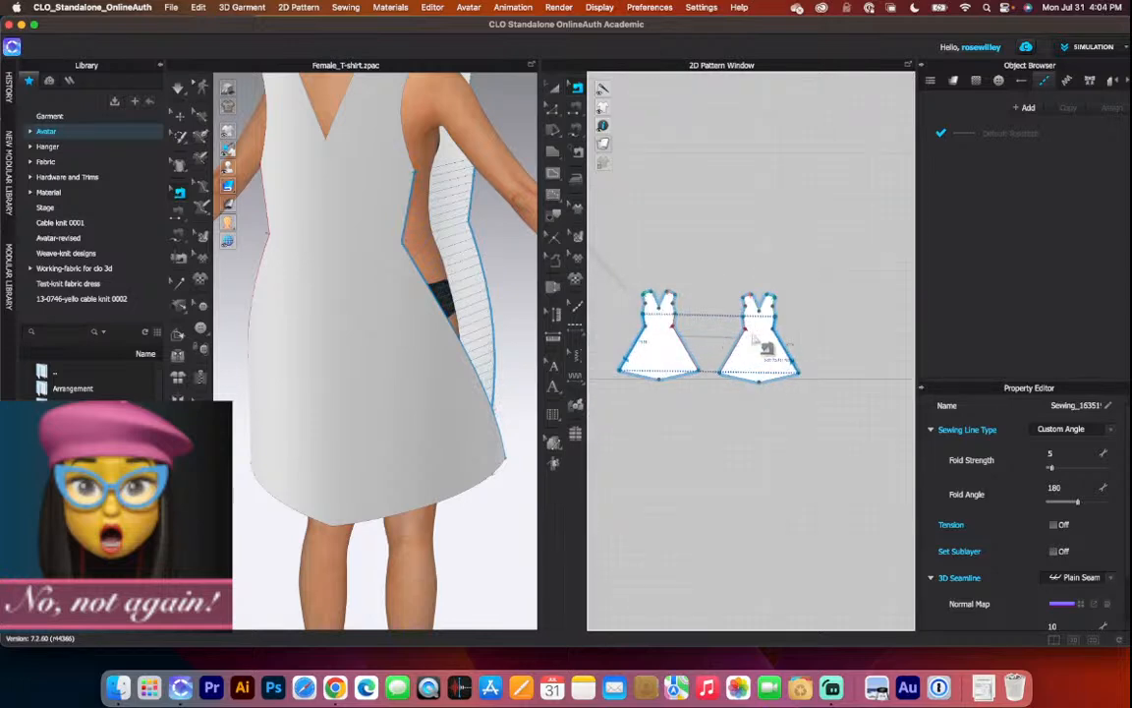
Leave seam editing and simulate the sewn dress on the avatar, viewed from the front.
click(555, 88)
scroll(733, 383, down, 2)
scroll(482, 401, down, 2)
scroll(435, 407, up, 1)
key(2)
scroll(433, 407, up, 3)
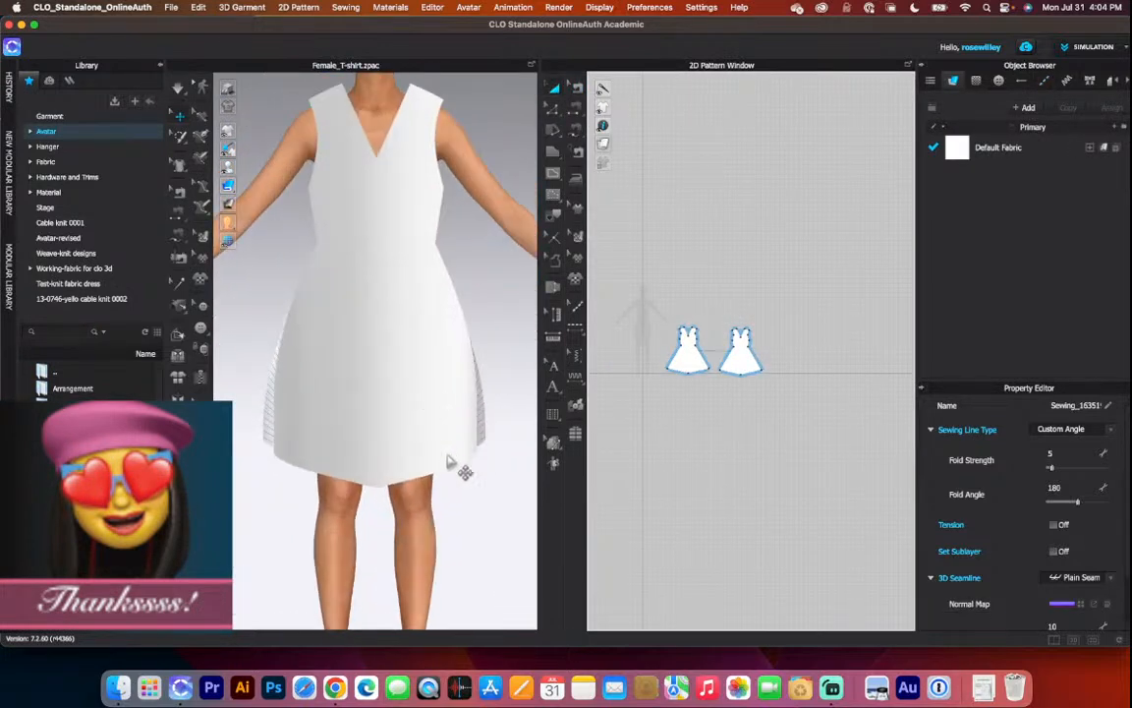
key(space)
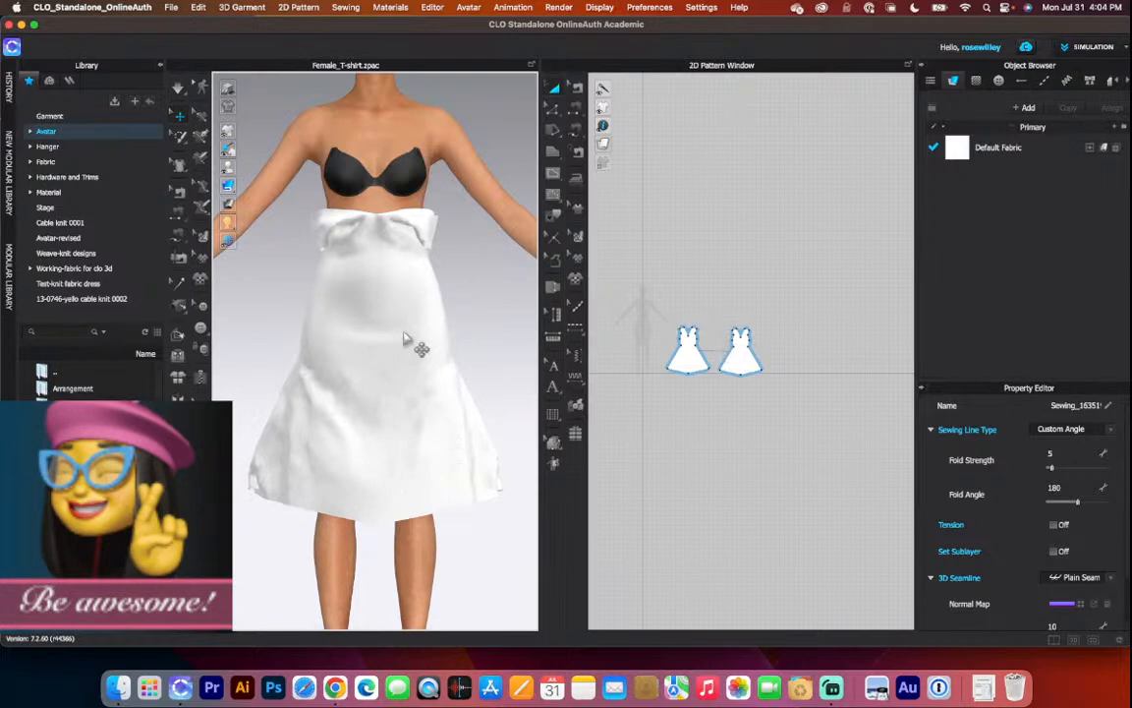
Select both dress pieces and reset their 3D arrangement around the avatar.
click(555, 89)
drag(637, 306, 862, 465)
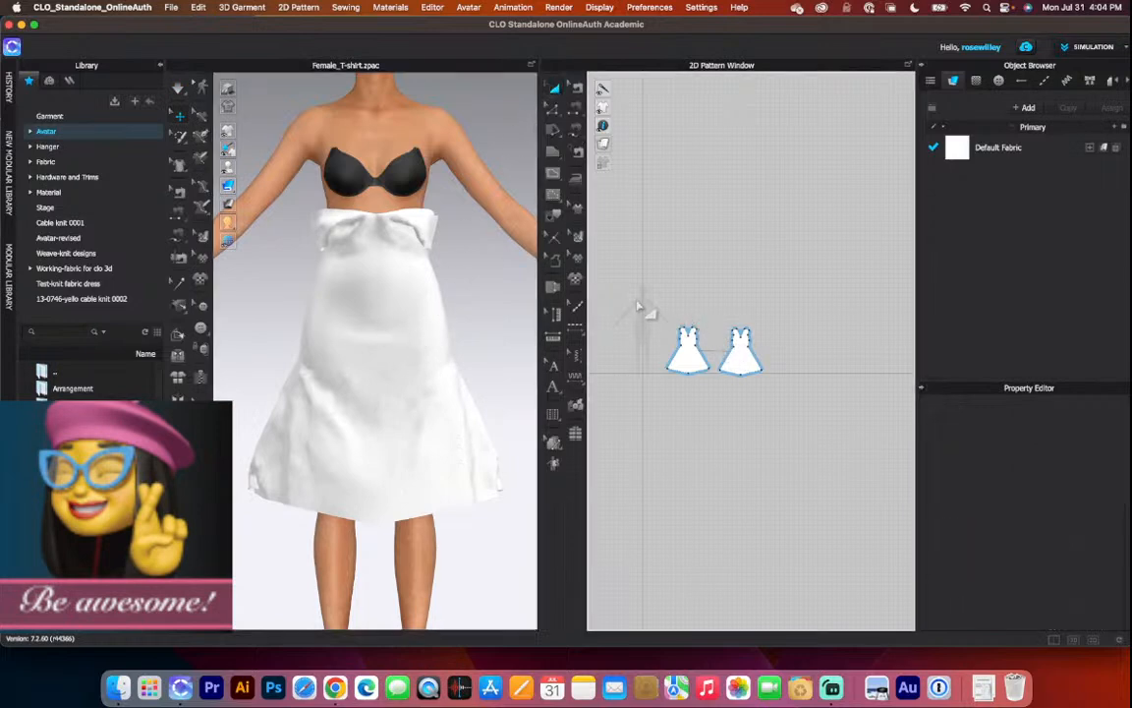
right_click(391, 354)
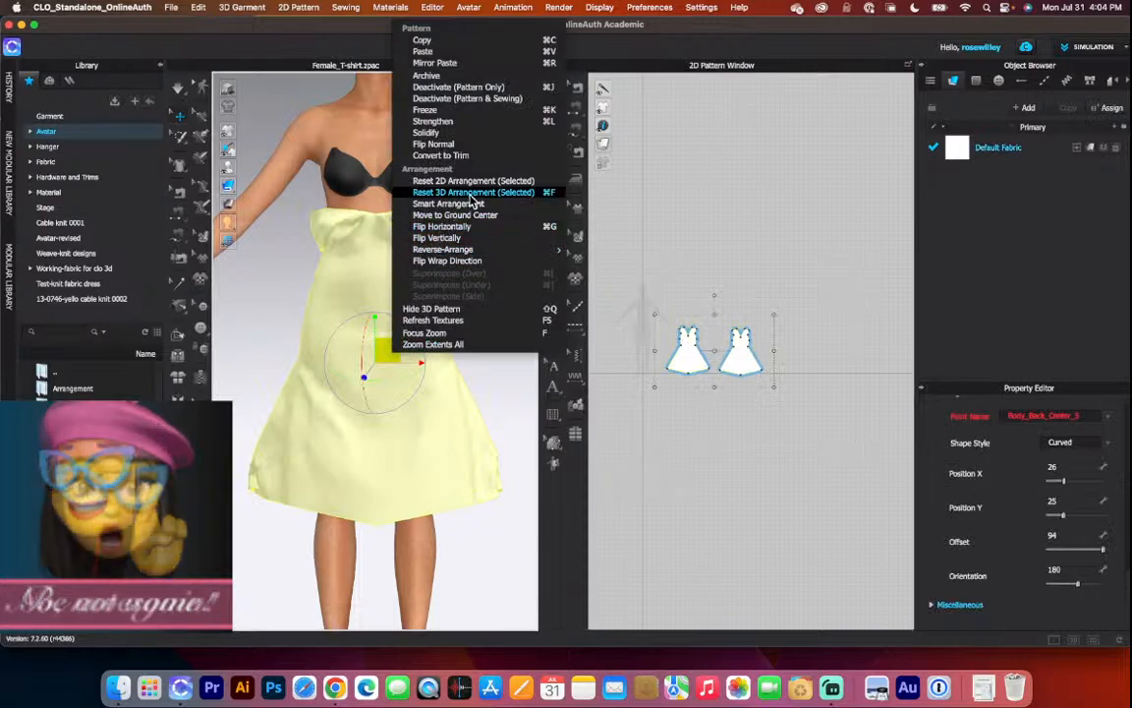
click(473, 193)
right_drag(499, 301, 504, 327)
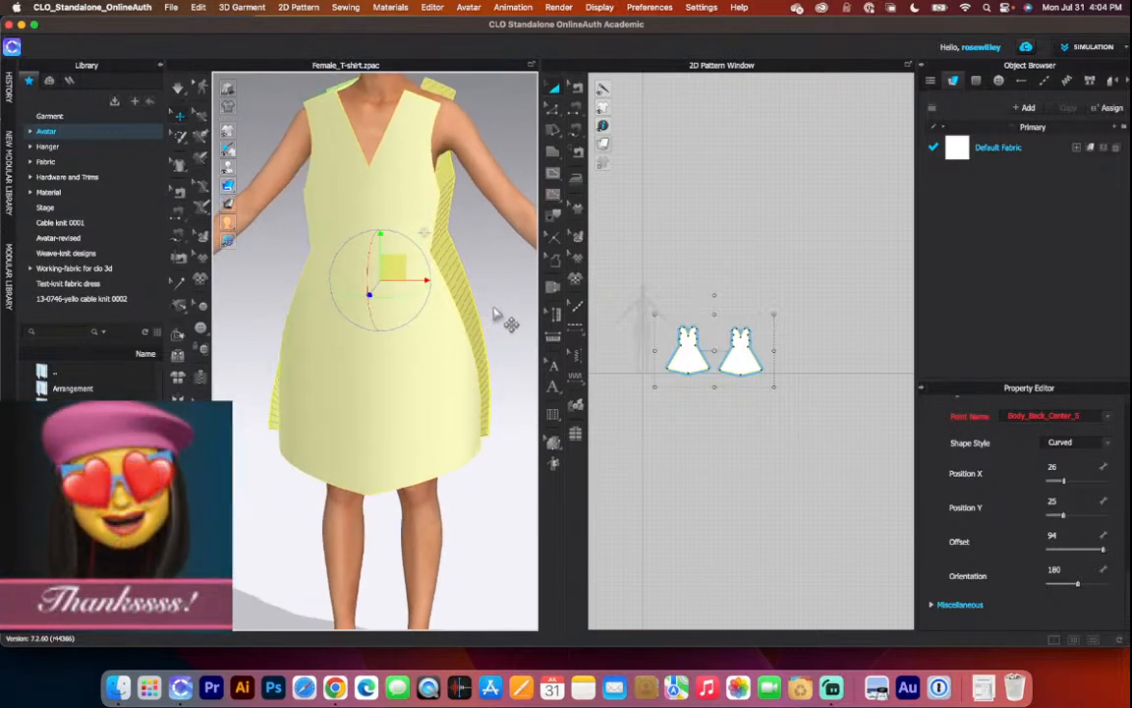
click(705, 296)
Examine how the two shoulder seams pair the front and back pieces in the 2D pattern.
scroll(705, 360, up, 5)
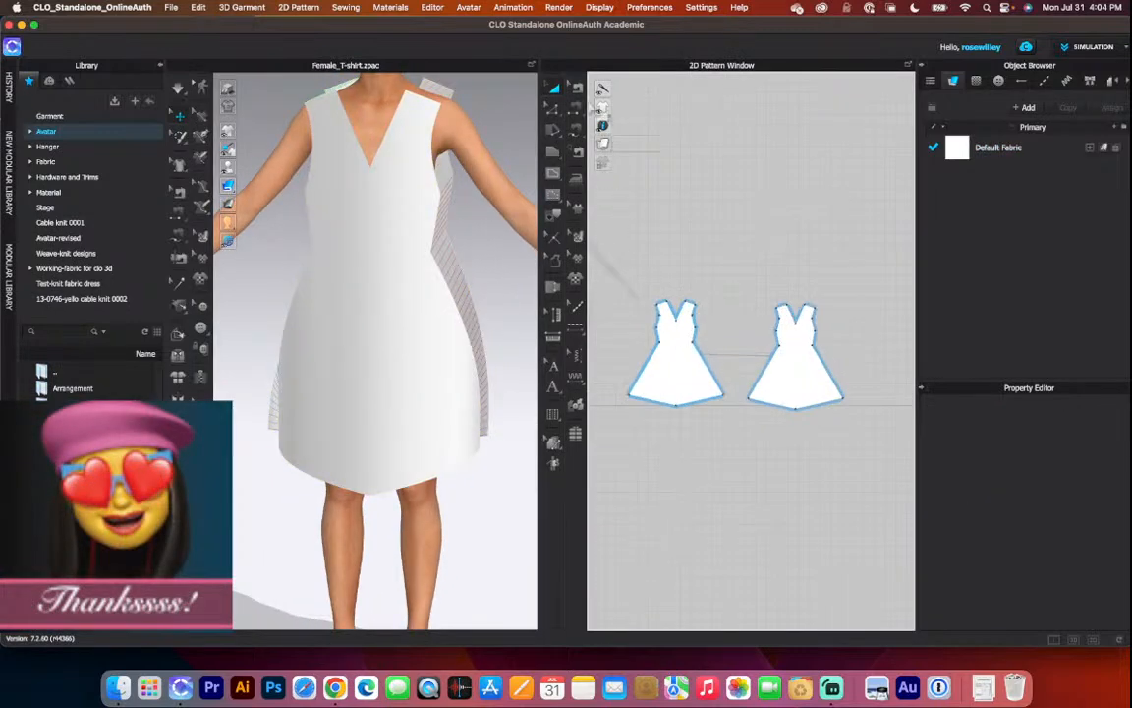
click(578, 89)
scroll(660, 295, up, 5)
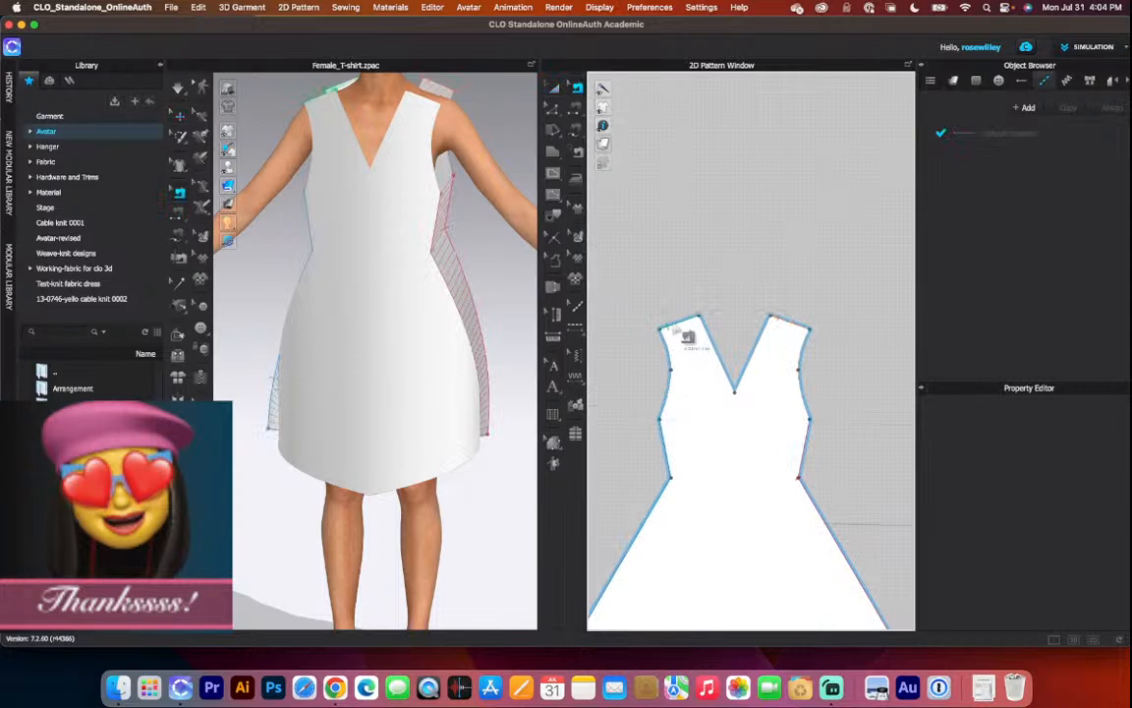
click(688, 335)
scroll(654, 303, down, 4)
scroll(733, 305, up, 3)
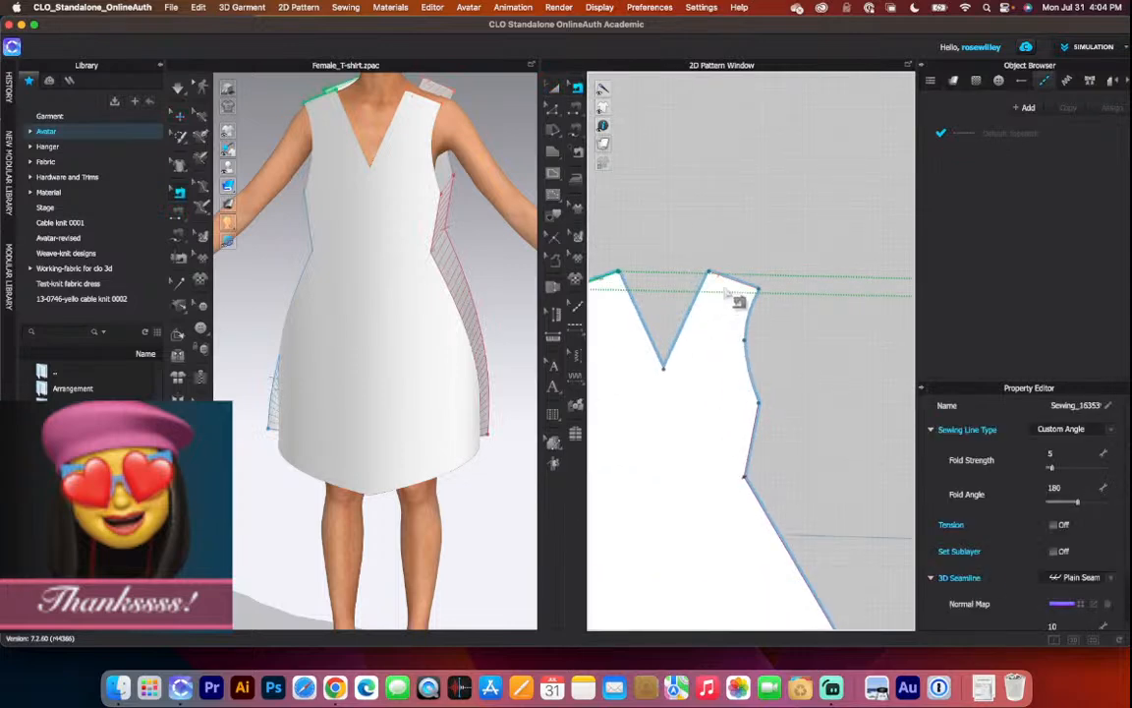
scroll(745, 298, down, 6)
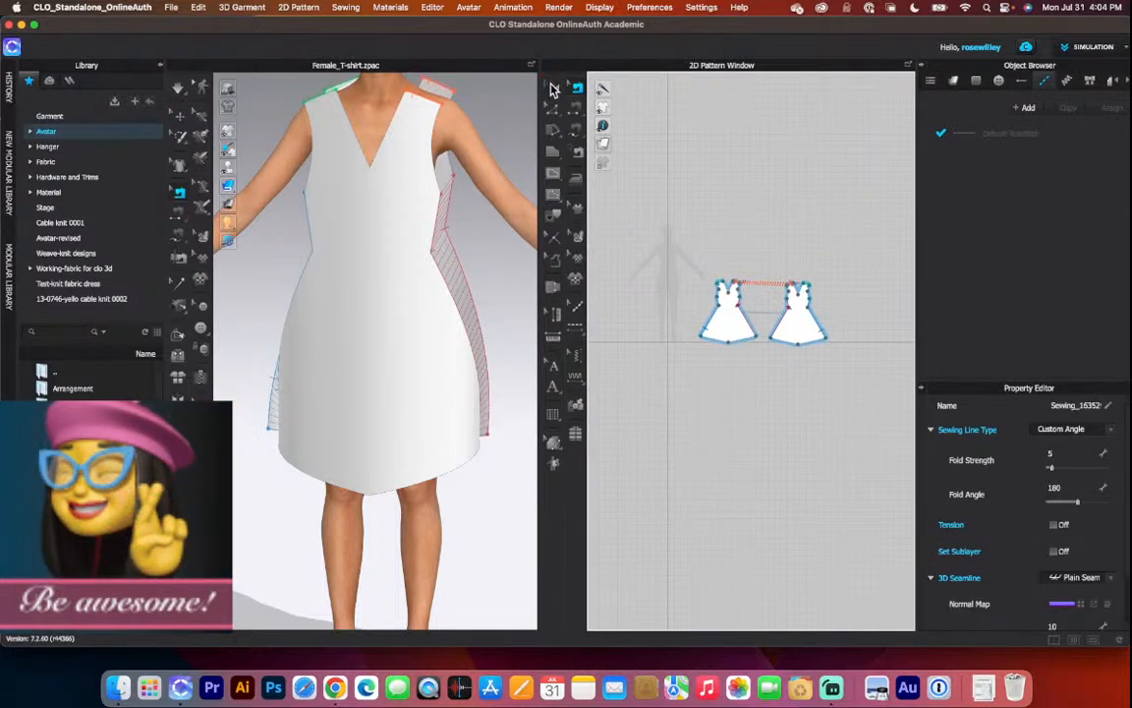
key(a)
drag(634, 241, 865, 378)
click(635, 373)
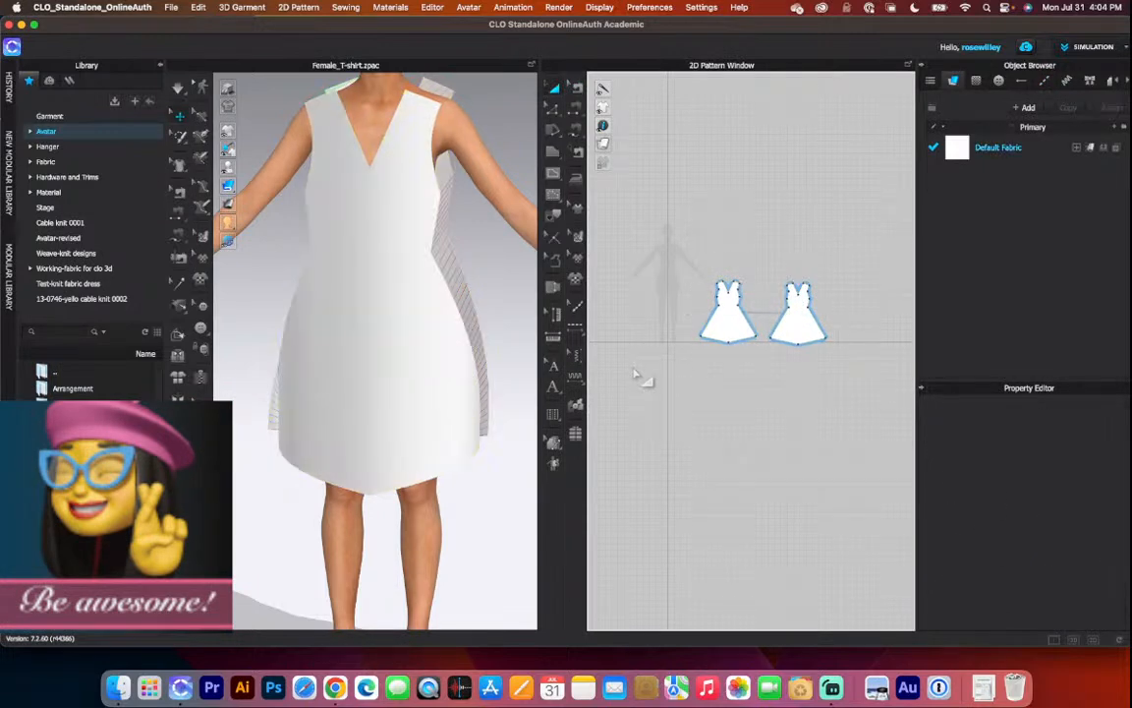
Move the front dress piece closer to the avatar's body in the 3D view.
click(365, 292)
mouse_move(511, 271)
right_down()
mouse_move(469, 280)
mouse_move(404, 231)
right_up()
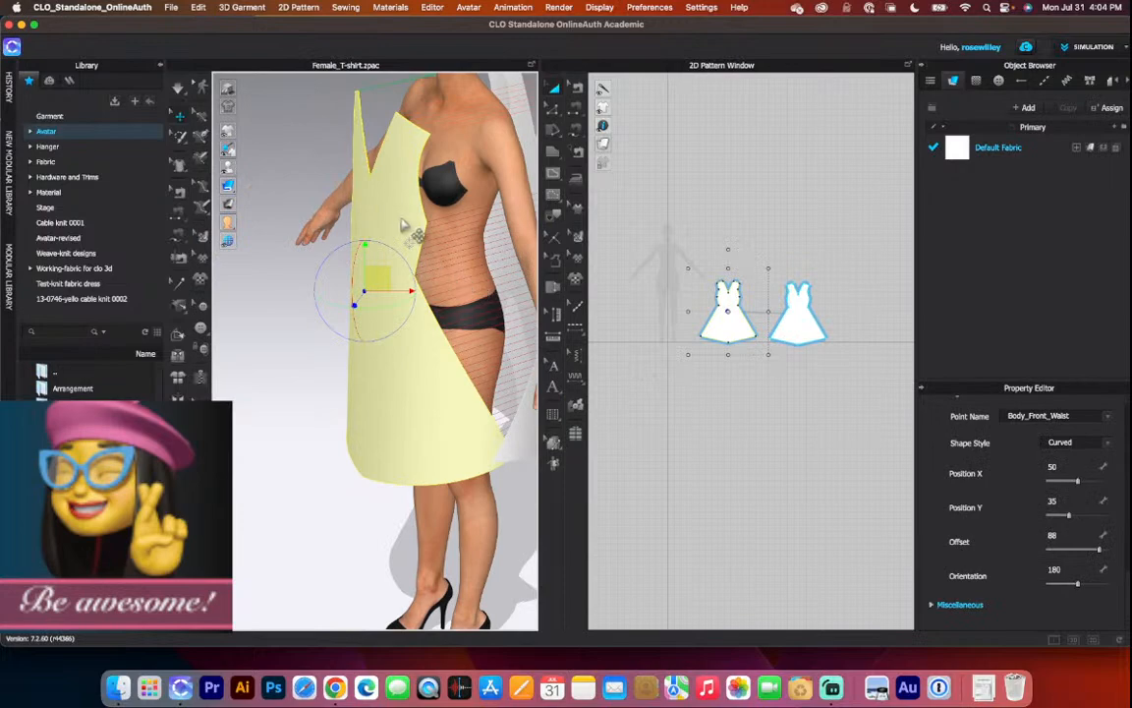
drag(394, 205, 424, 181)
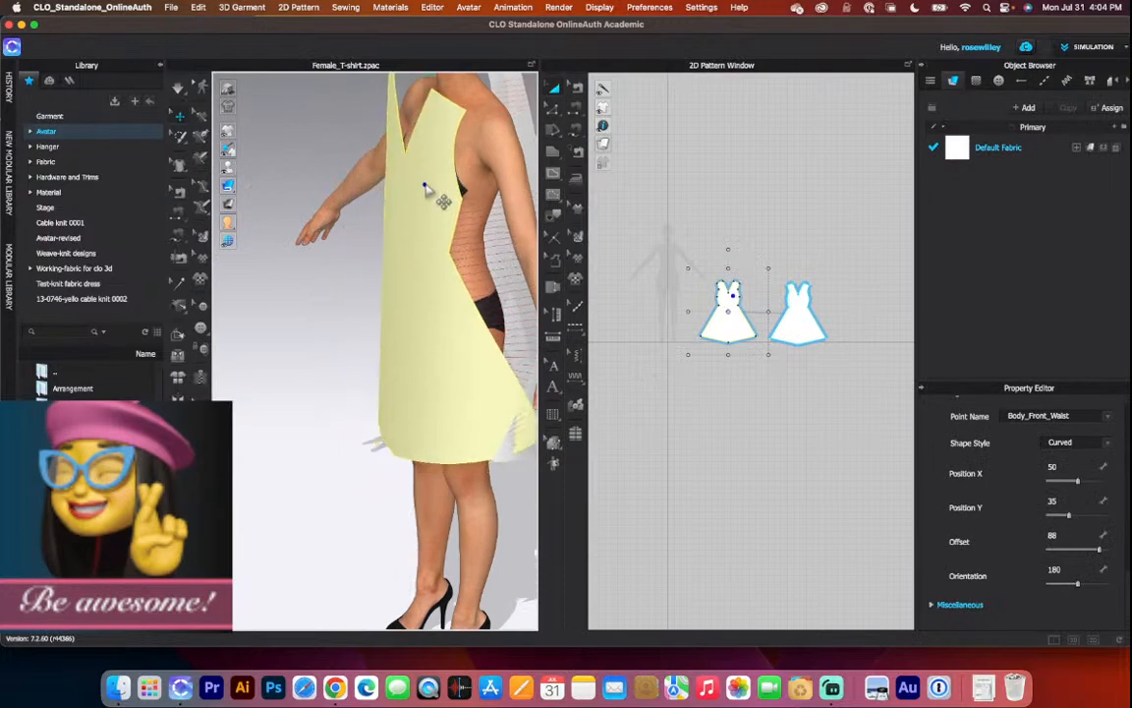
click(316, 314)
right_drag(386, 511, 318, 521)
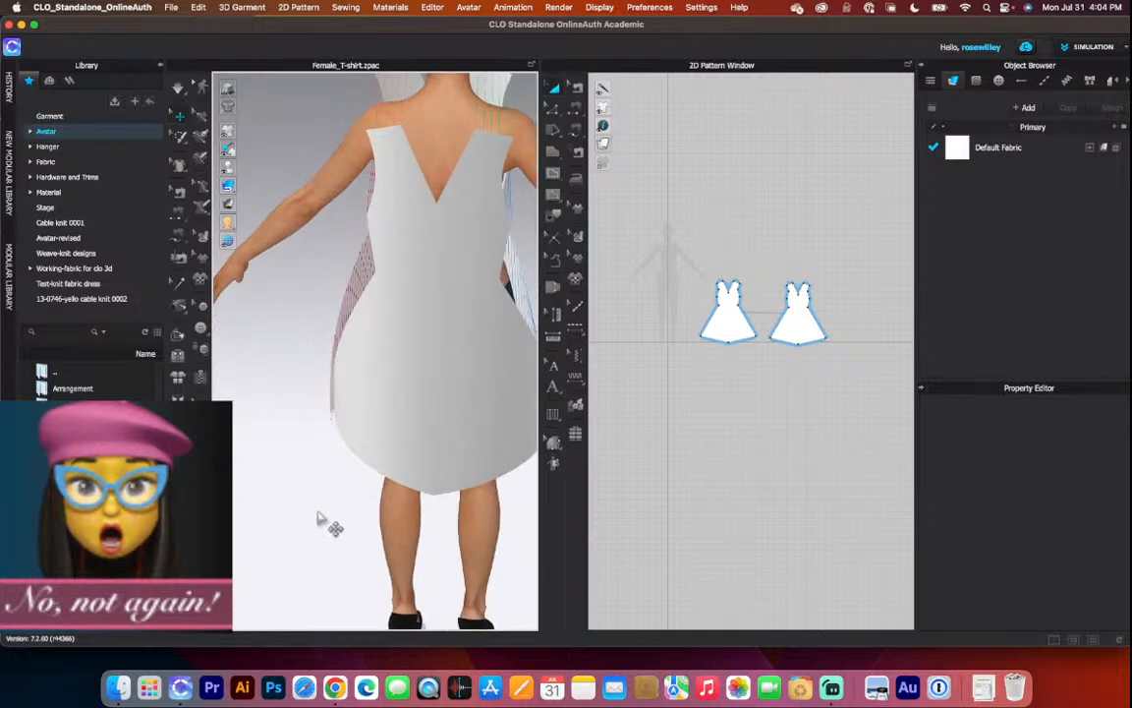
Adjust the back dress piece's position so it sits closer behind the avatar.
key(2)
right_drag(492, 458, 413, 484)
right_drag(288, 513, 333, 503)
click(341, 268)
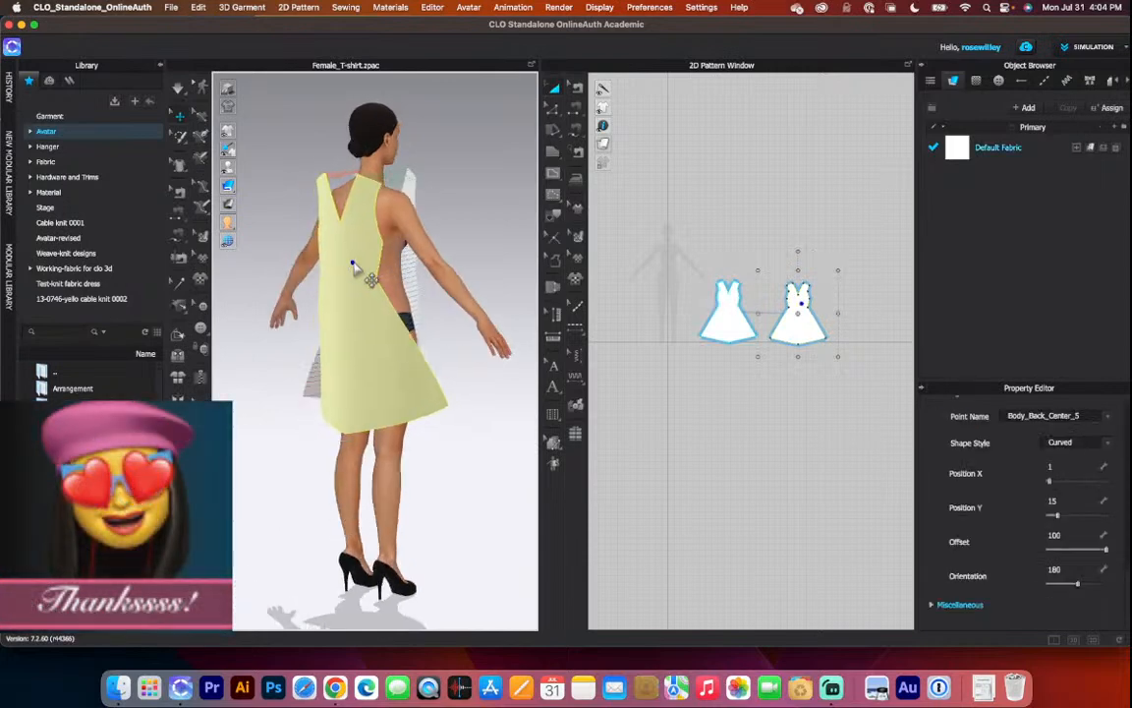
right_drag(455, 474, 353, 475)
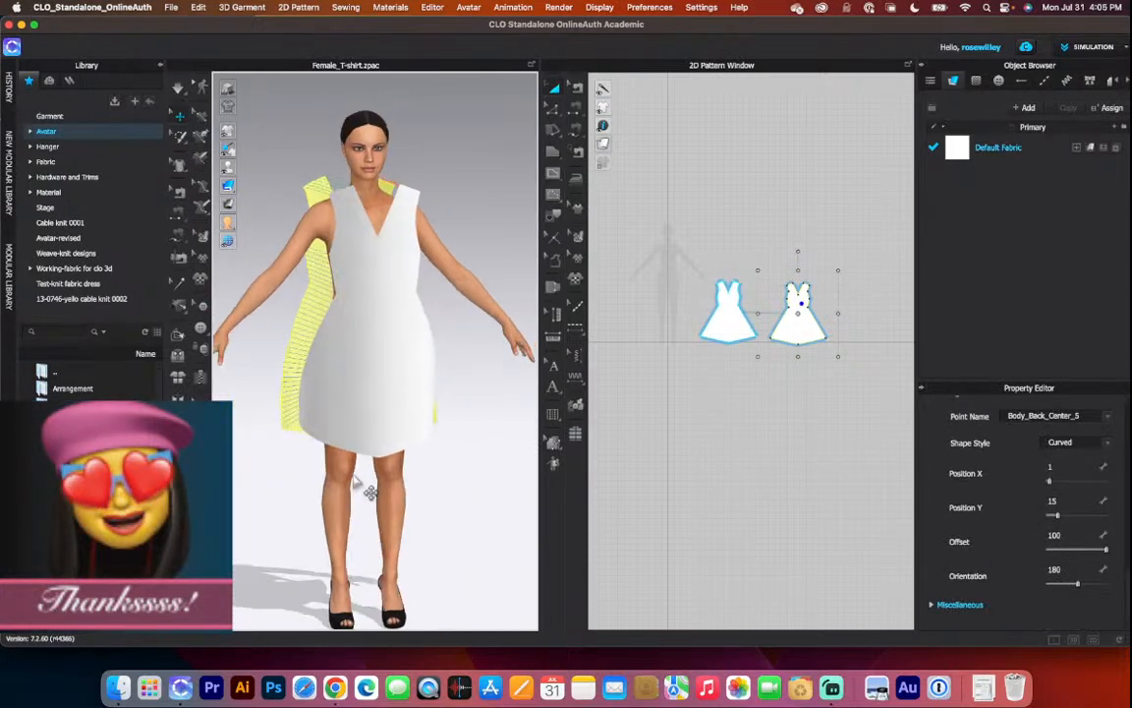
click(859, 235)
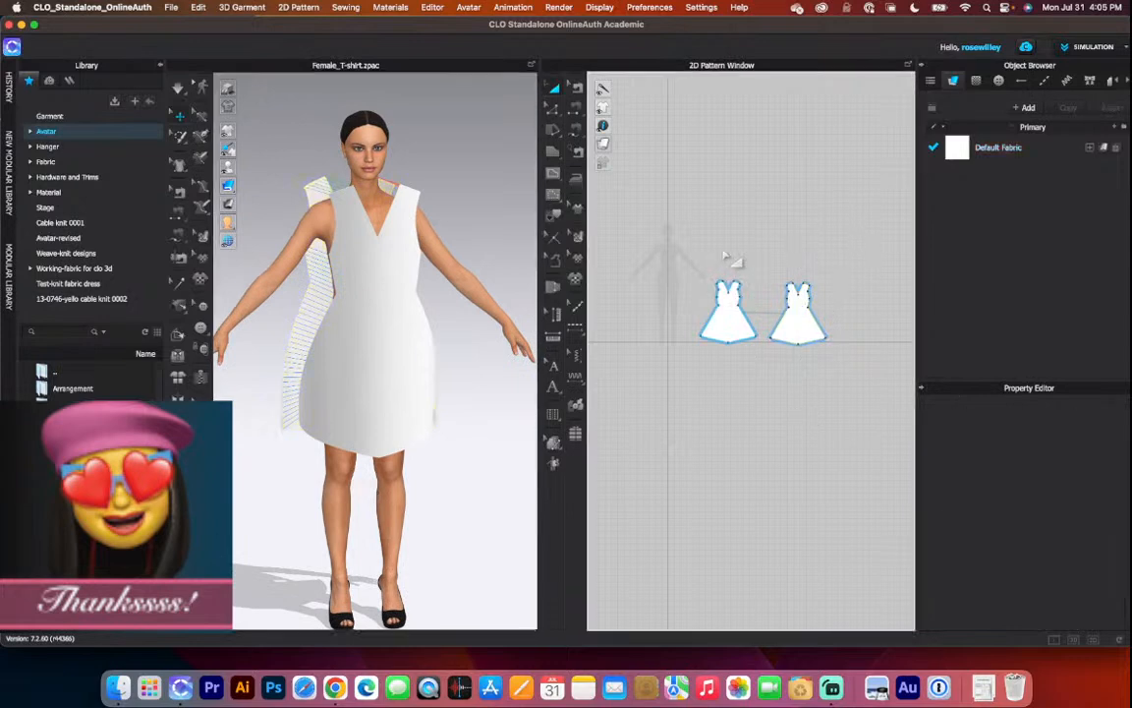
Strengthen both dress pieces and simulate them on the avatar.
drag(765, 297, 901, 407)
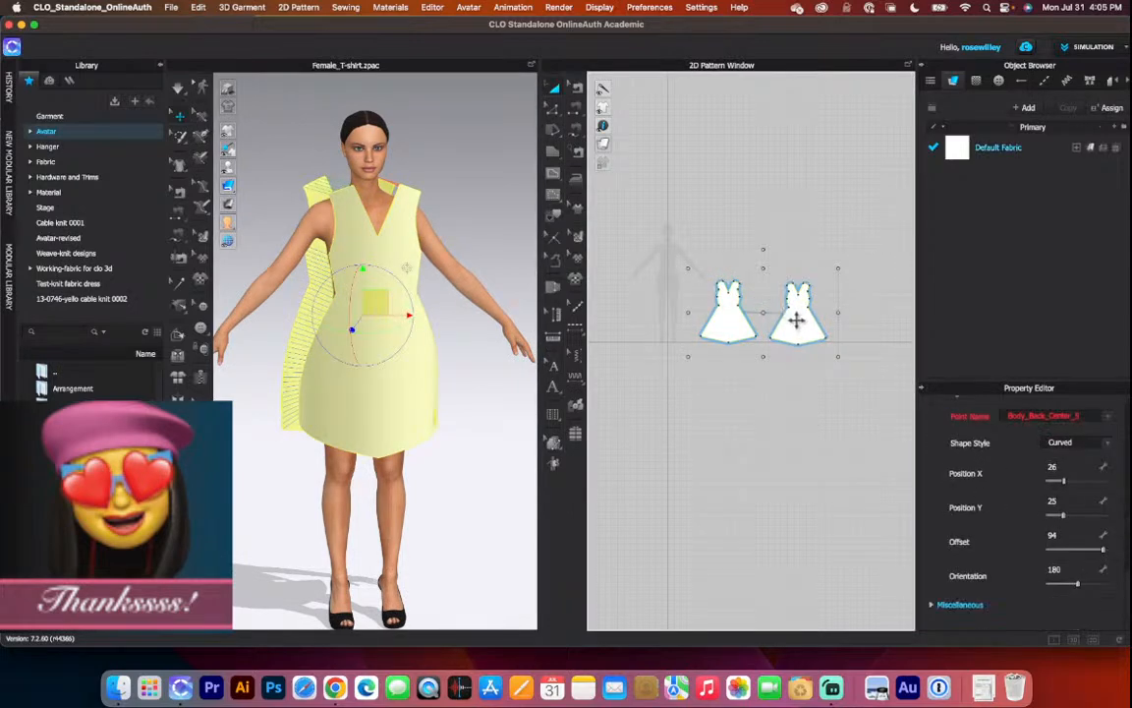
right_click(796, 318)
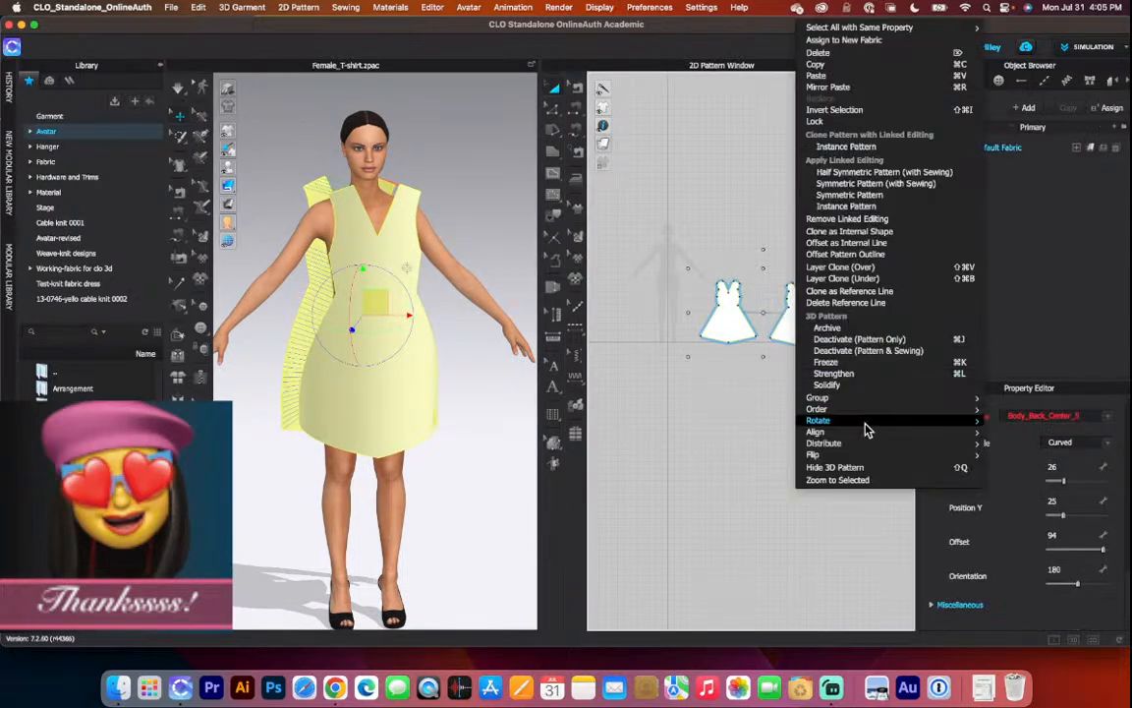
click(836, 373)
scroll(490, 416, down, 2)
right_drag(493, 417, 458, 429)
key(space)
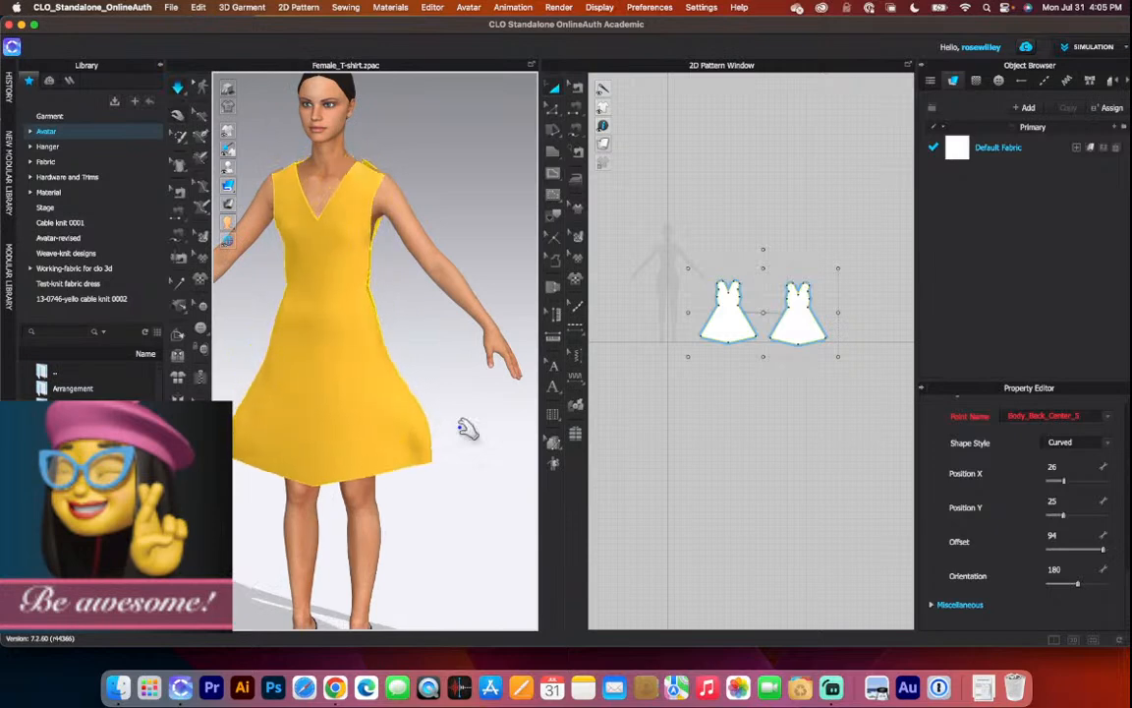
key(space)
Lift the strengthened dress slightly on the avatar and re-simulate it, then repeat with a smaller lift.
scroll(468, 433, up, 2)
mouse_move(472, 434)
right_down()
mouse_move(399, 443)
mouse_move(475, 439)
mouse_move(469, 450)
mouse_move(487, 411)
mouse_move(484, 432)
right_up()
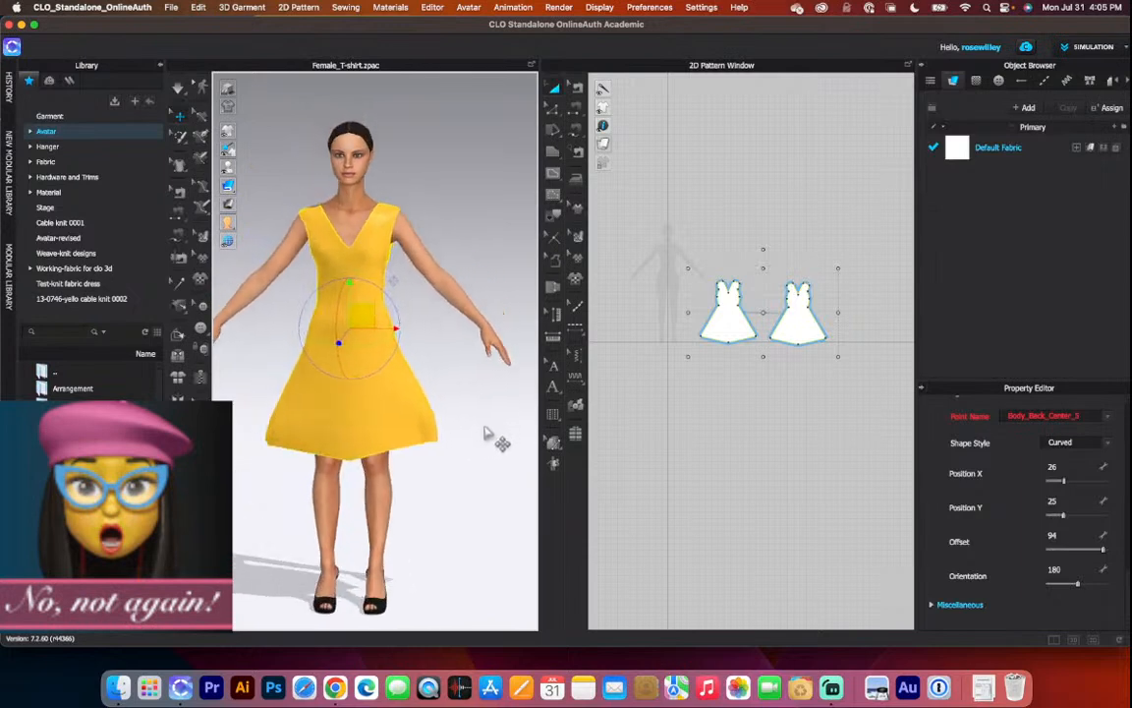
drag(360, 314, 362, 304)
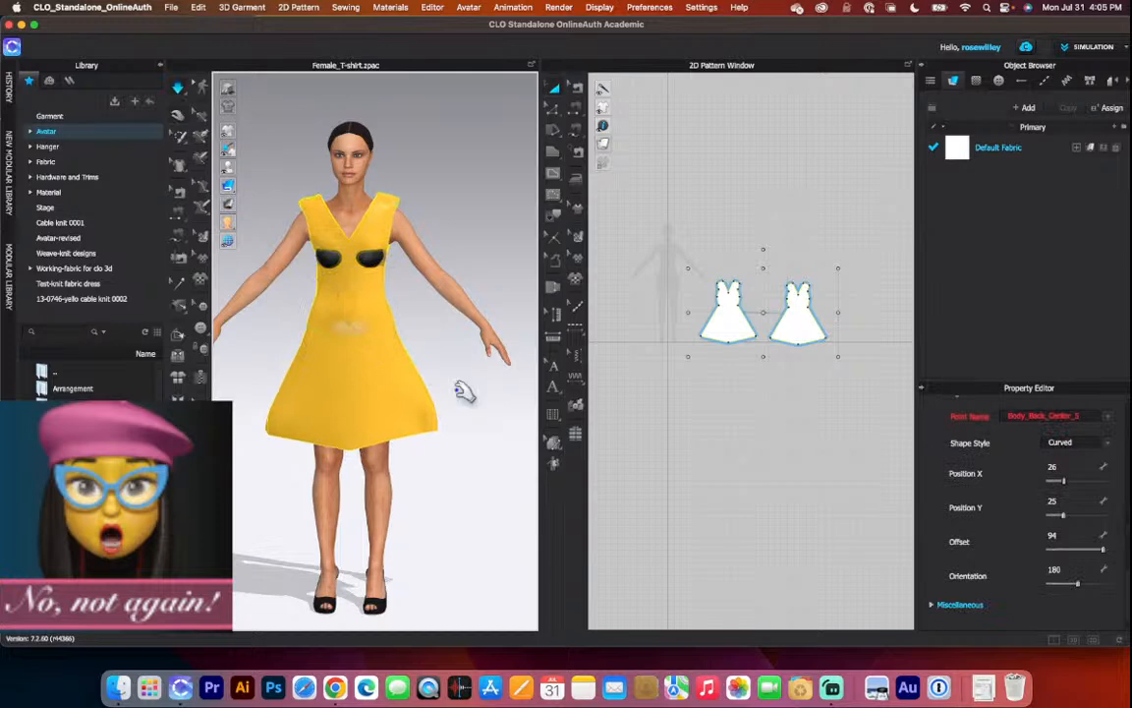
key(space)
right_drag(472, 394, 445, 396)
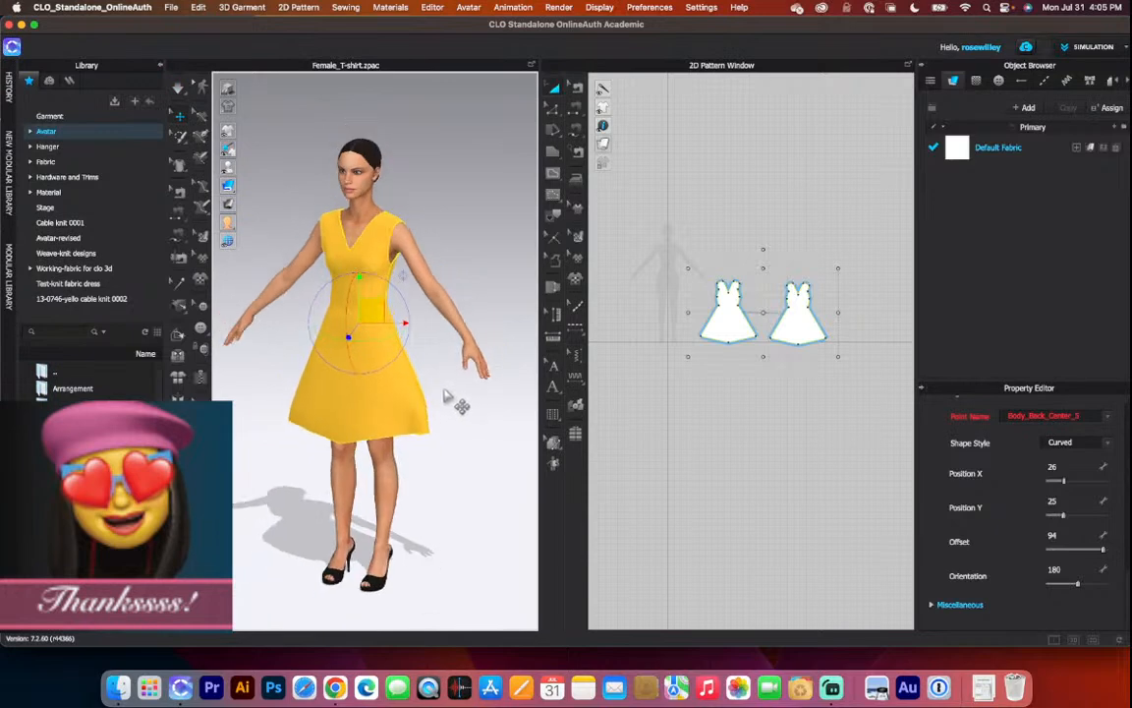
drag(376, 309, 375, 304)
click(475, 482)
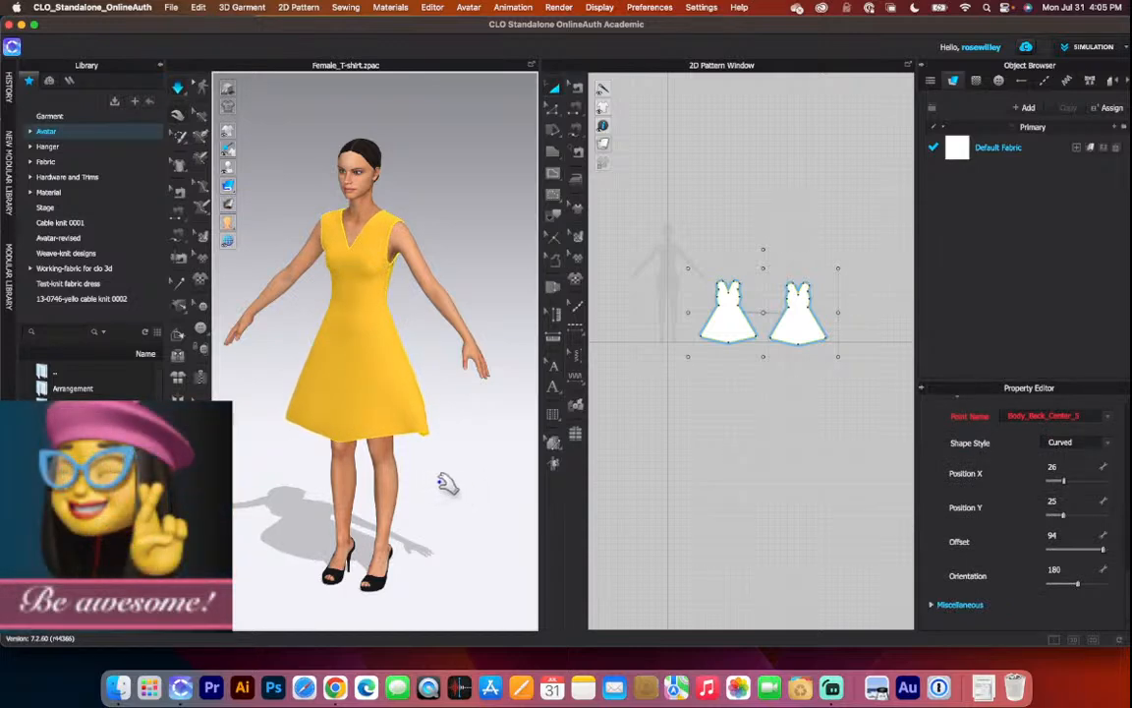
key(space)
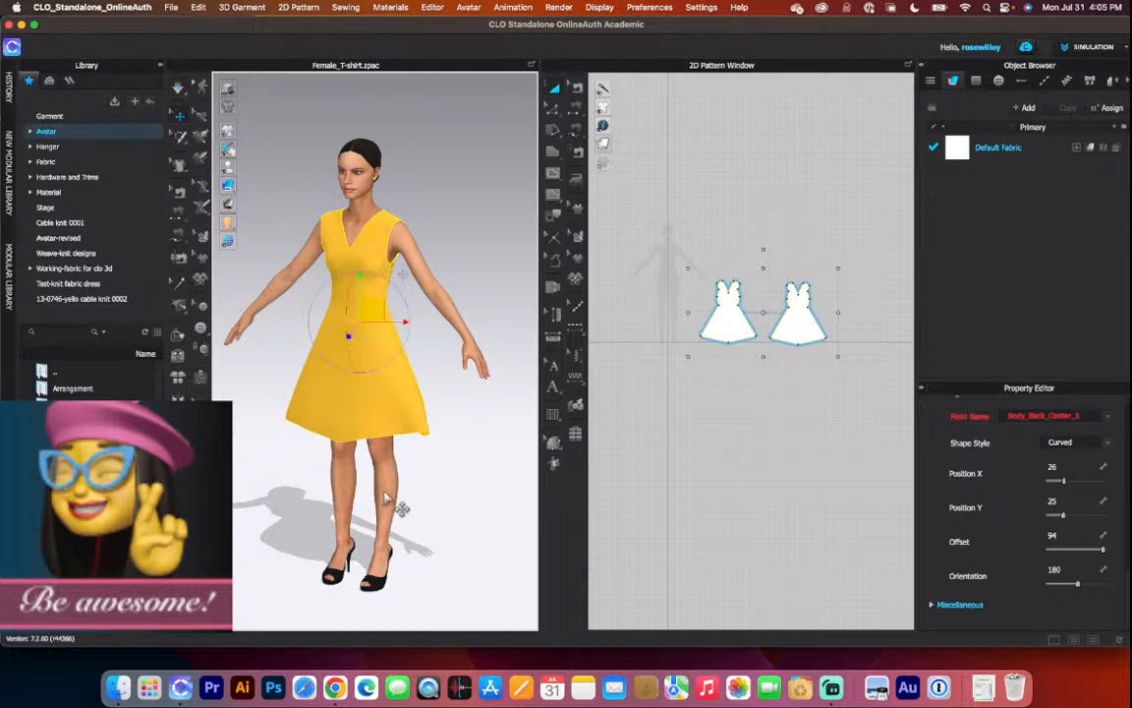
Examine the strengthened dress from the front and side, and compare it with its two pieces in the 2D pattern.
key(2)
click(430, 484)
scroll(435, 488, up, 2)
mouse_move(436, 485)
right_down()
mouse_move(324, 485)
mouse_move(453, 486)
right_up()
scroll(442, 309, down, 2)
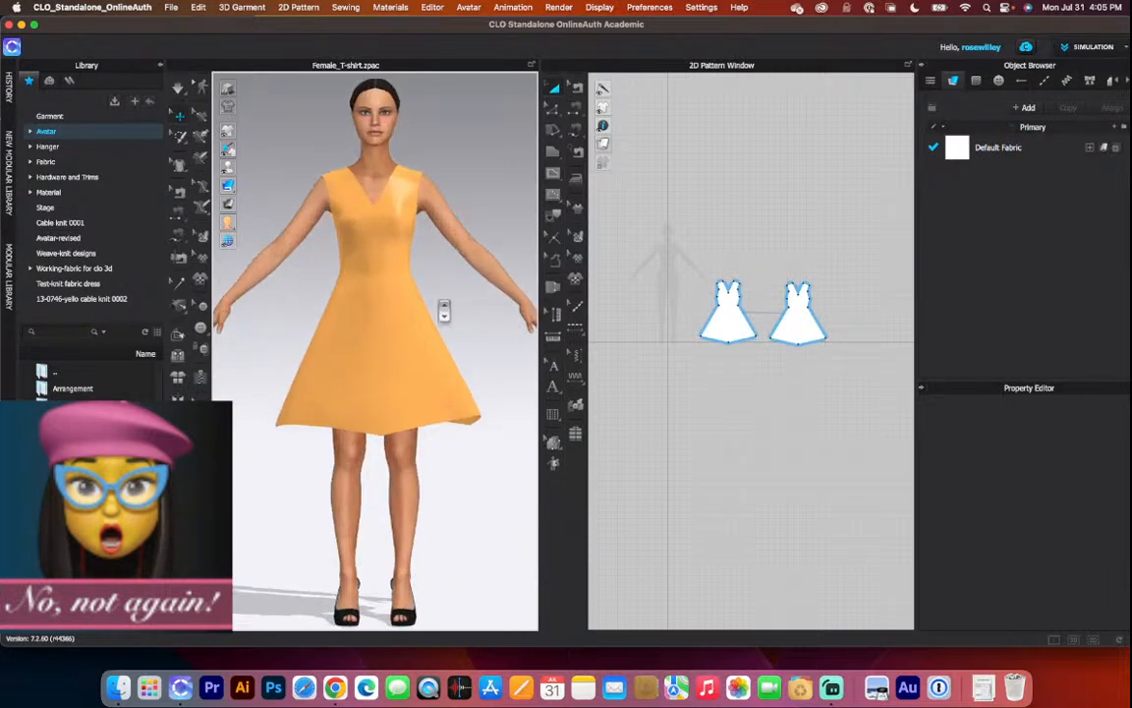
scroll(480, 497, down, 1)
scroll(471, 516, down, 1)
scroll(472, 526, down, 1)
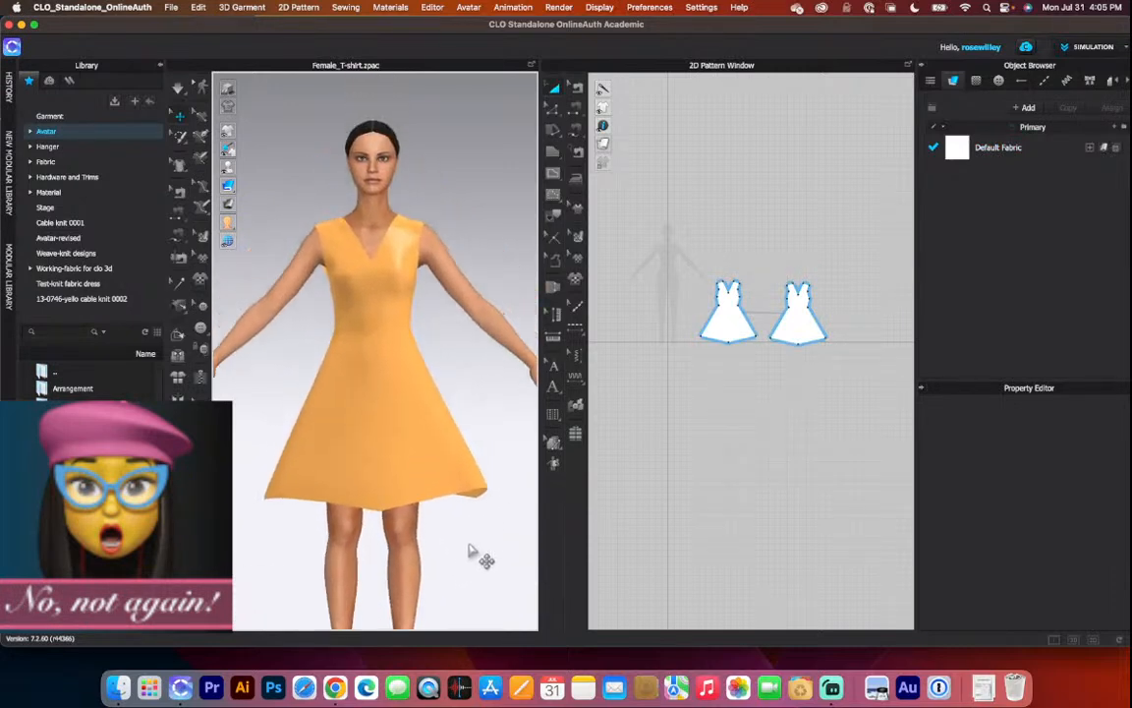
scroll(462, 531, up, 2)
right_drag(450, 528, 404, 536)
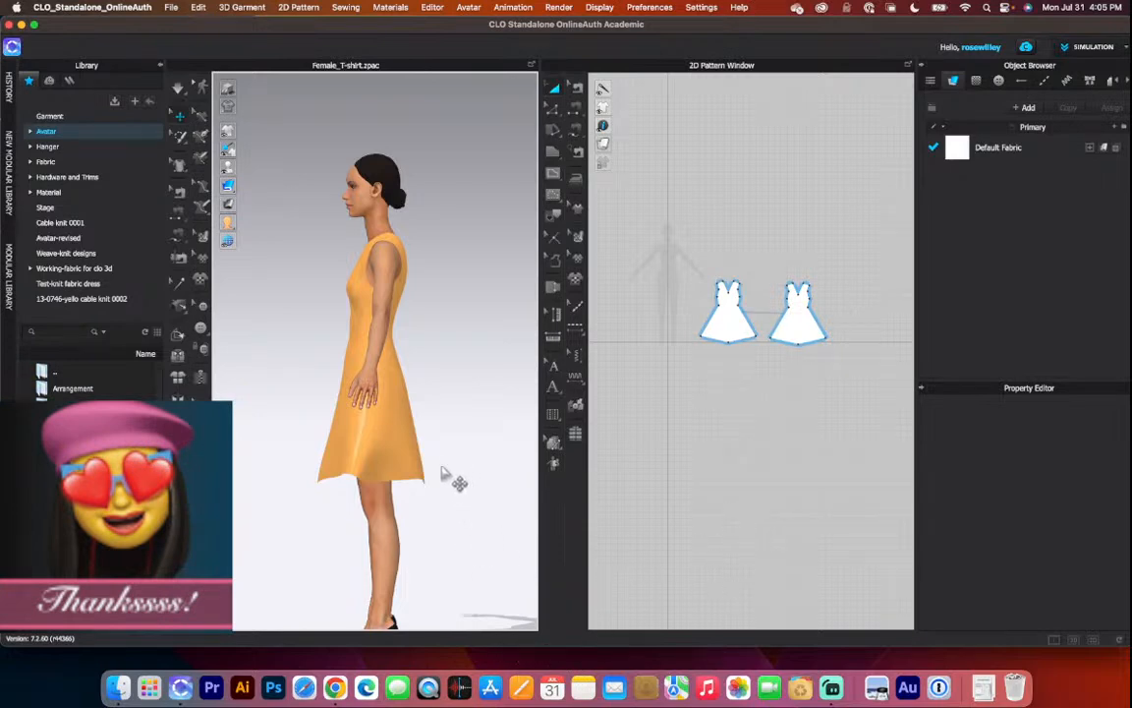
scroll(415, 474, up, 6)
scroll(415, 474, down, 3)
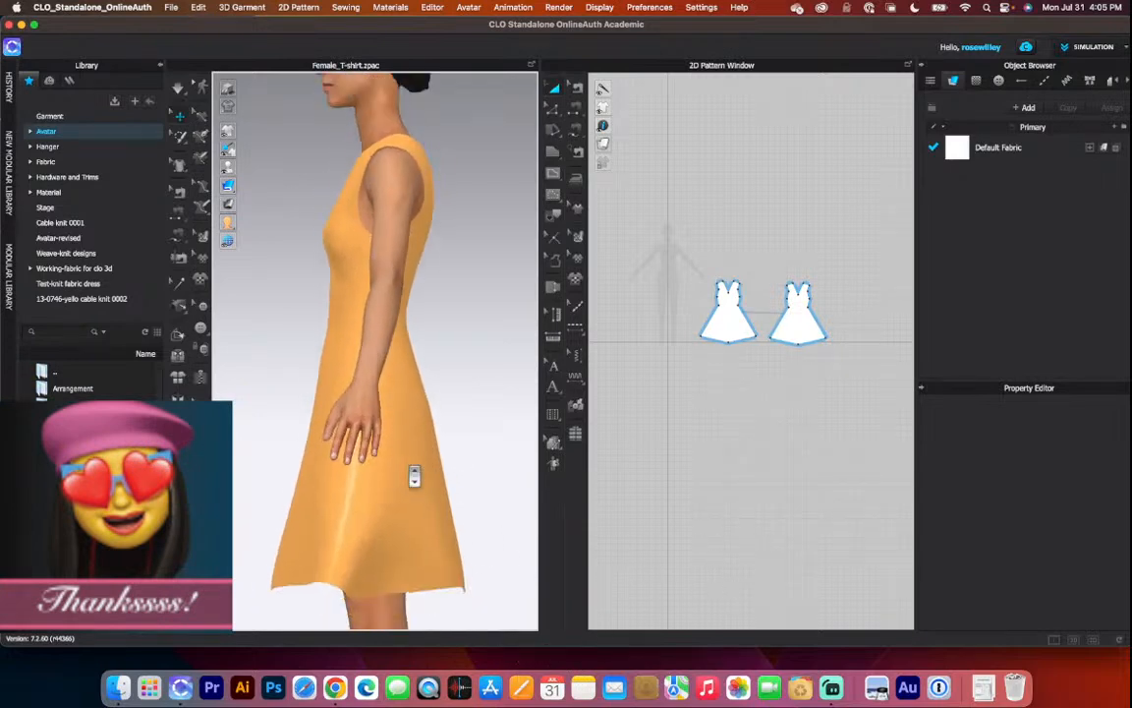
scroll(364, 452, down, 3)
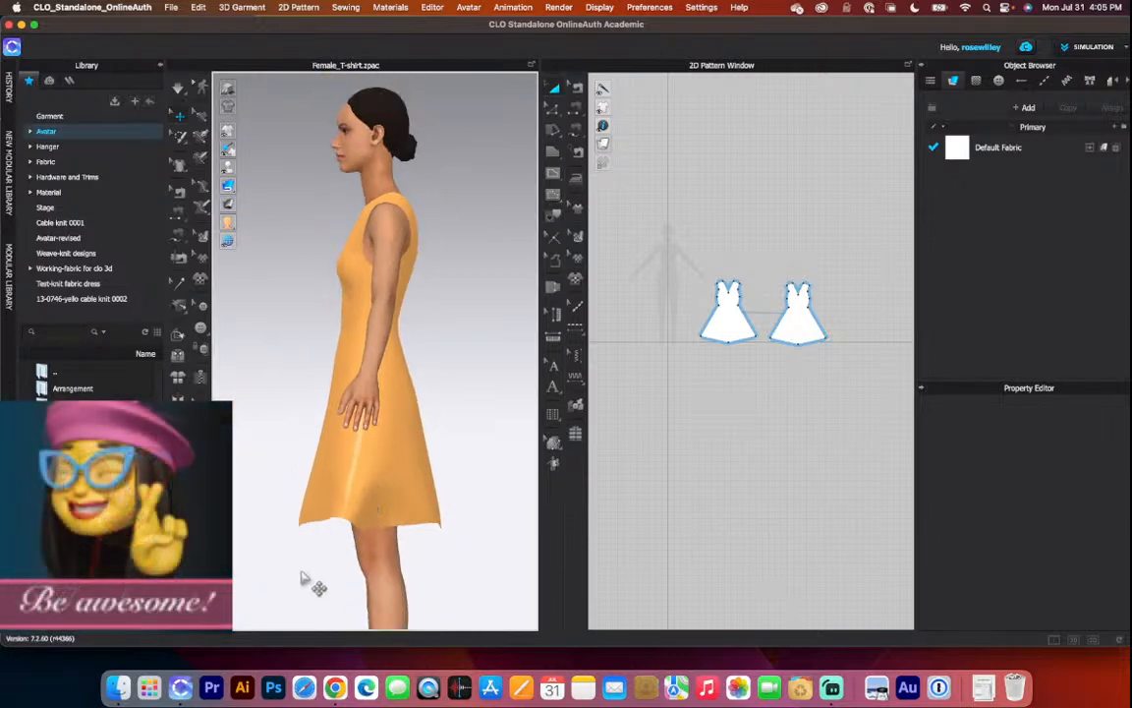
right_drag(295, 516, 371, 576)
scroll(379, 571, down, 3)
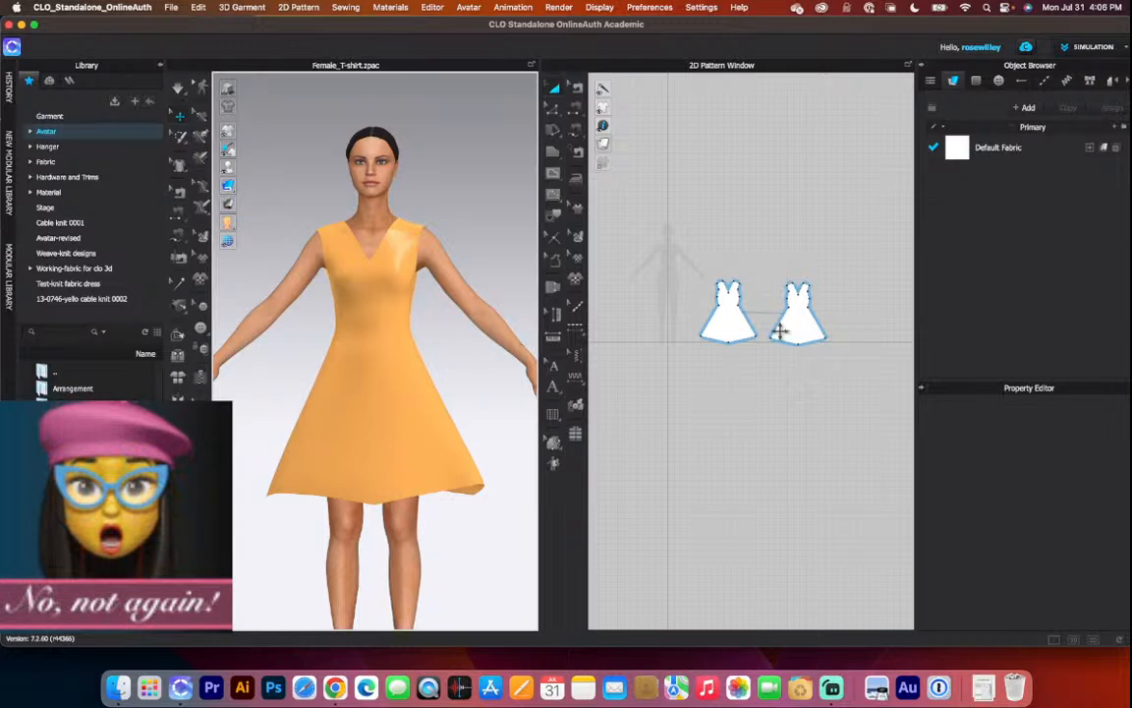
scroll(762, 312, up, 3)
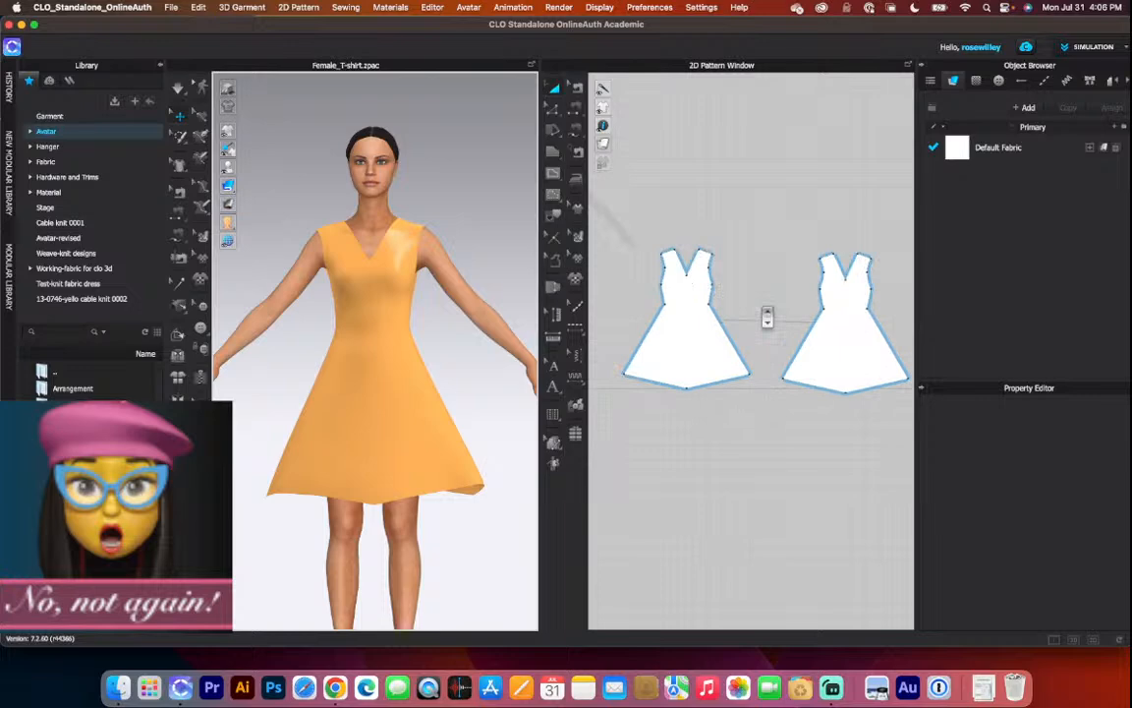
scroll(767, 316, down, 2)
scroll(767, 317, up, 3)
scroll(767, 316, down, 3)
mouse_move(492, 445)
right_down()
mouse_move(386, 442)
mouse_move(506, 456)
right_up()
scroll(685, 398, down, 2)
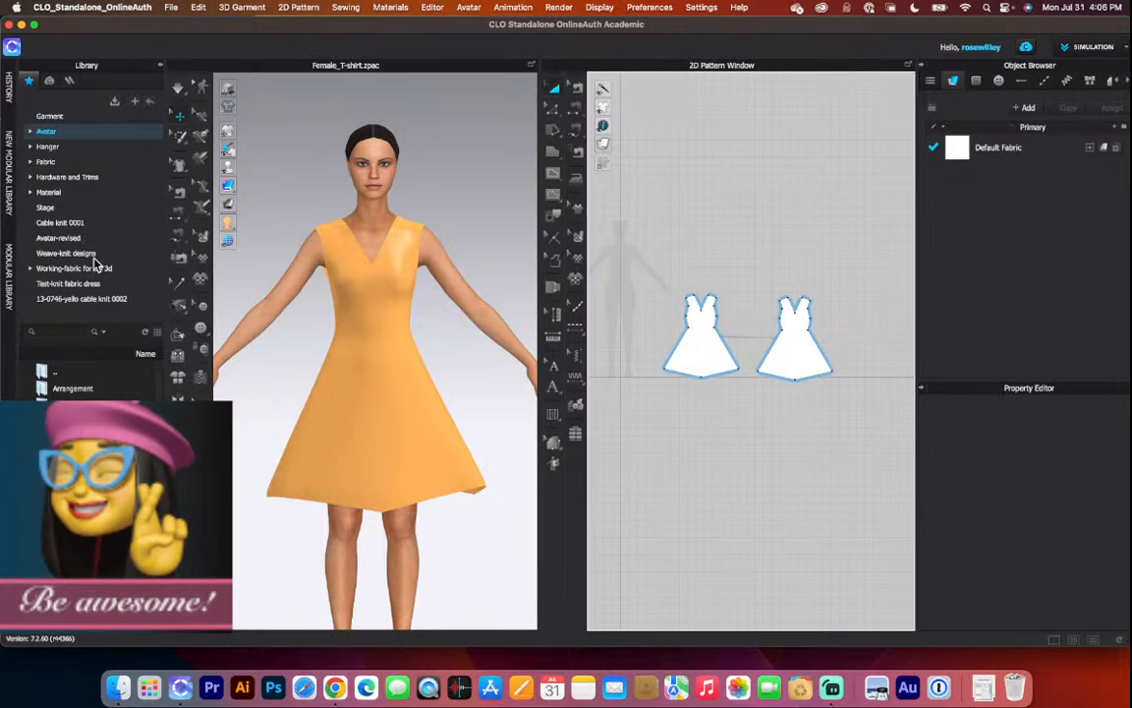
Search the fabric library for "knit" and replace the default fabric with Silk_Knit_Jersey.
click(75, 162)
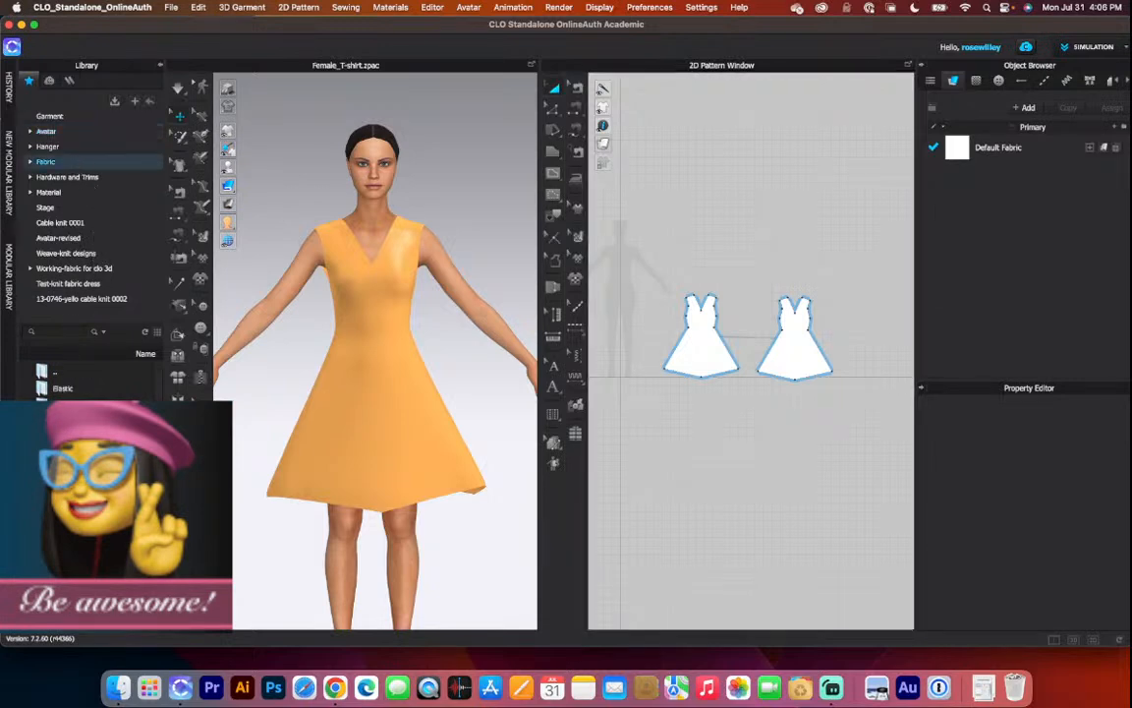
scroll(69, 364, down, 5)
scroll(69, 364, up, 5)
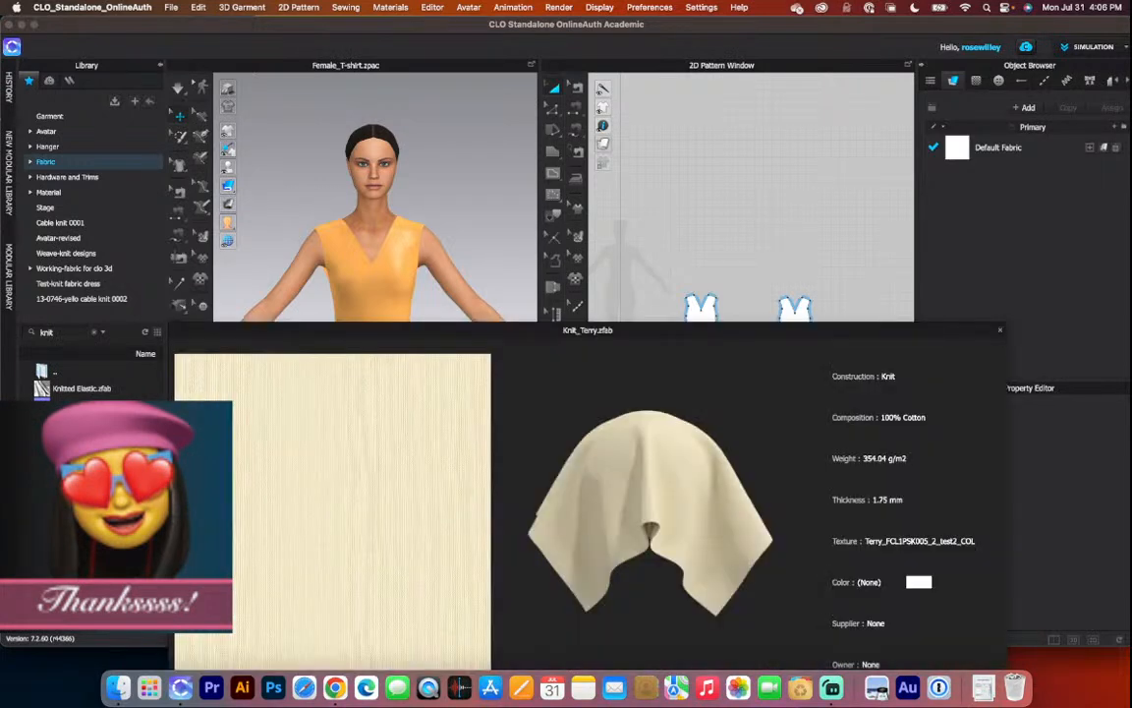
drag(89, 422, 978, 141)
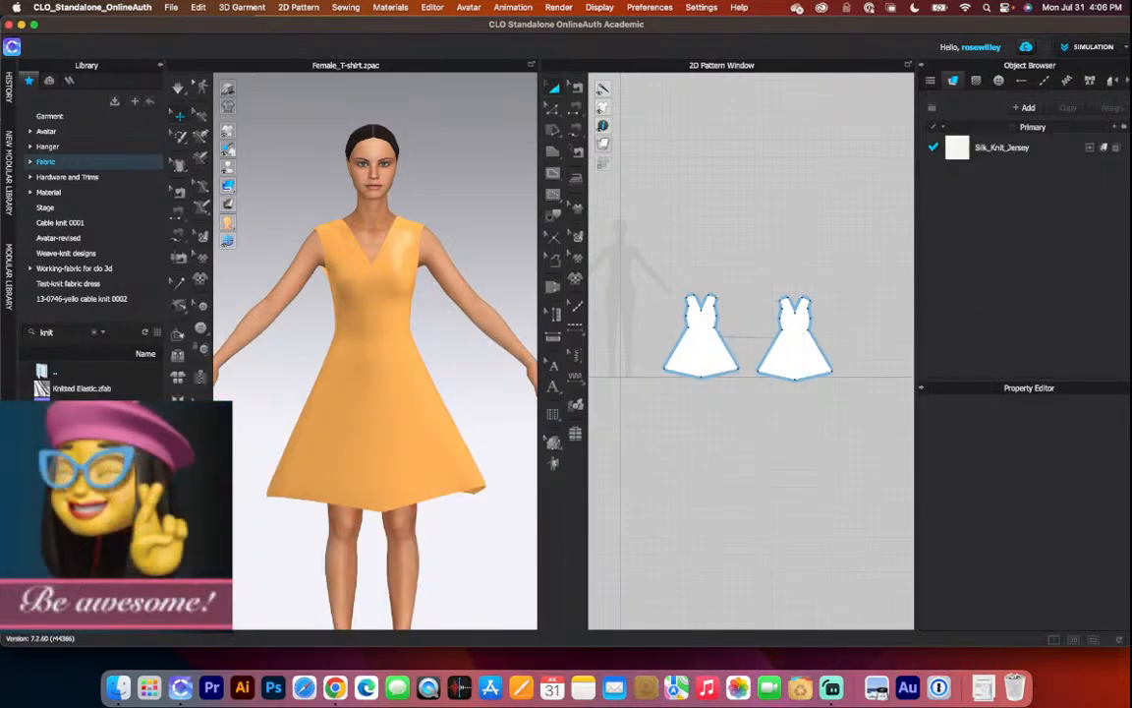
Unstrengthen both dress pieces and simulate the dress in the jersey fabric.
scroll(758, 330, up, 2)
scroll(758, 330, down, 2)
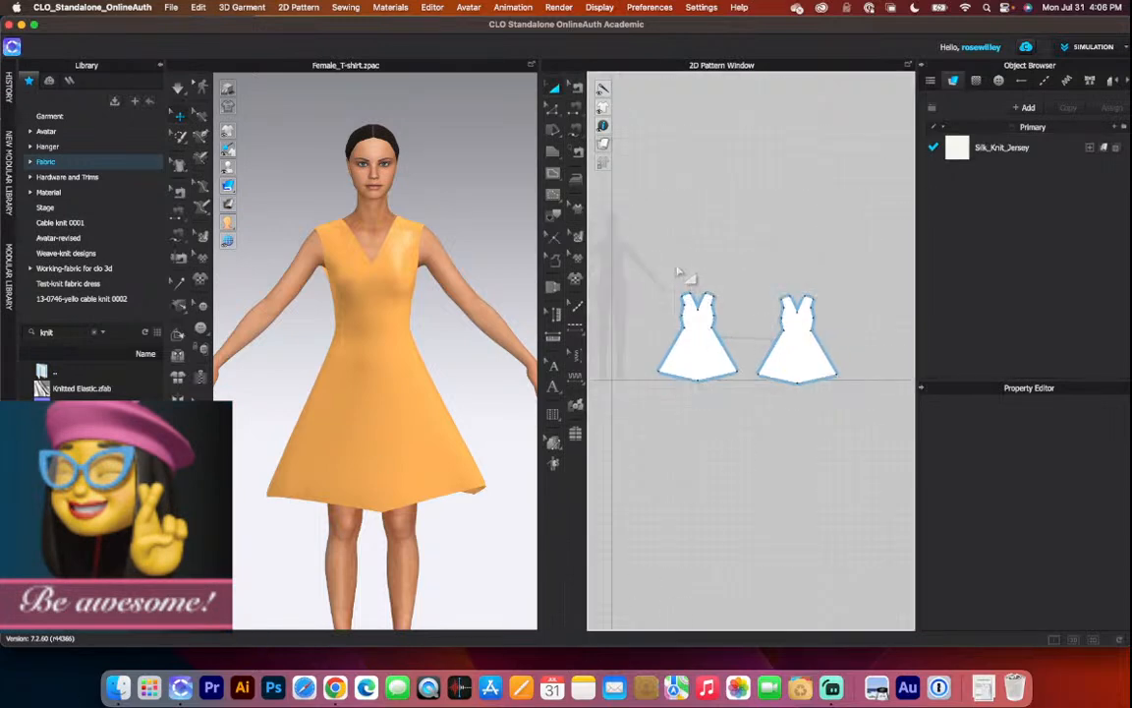
drag(618, 276, 826, 364)
right_click(822, 360)
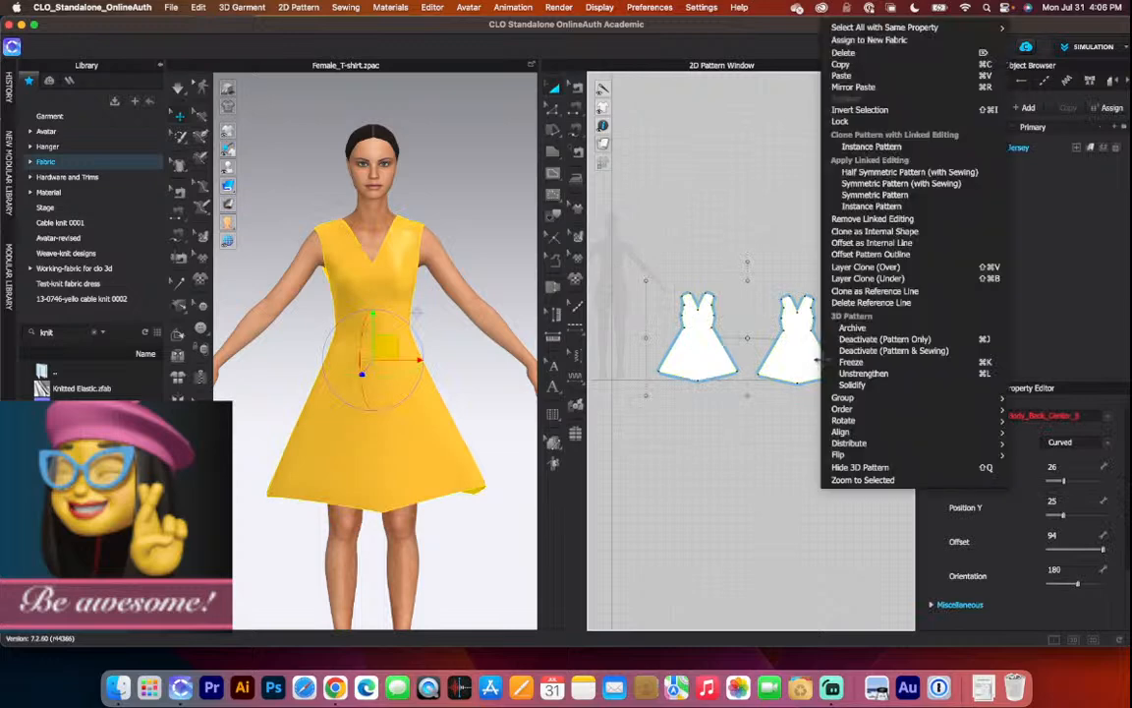
click(831, 371)
click(477, 364)
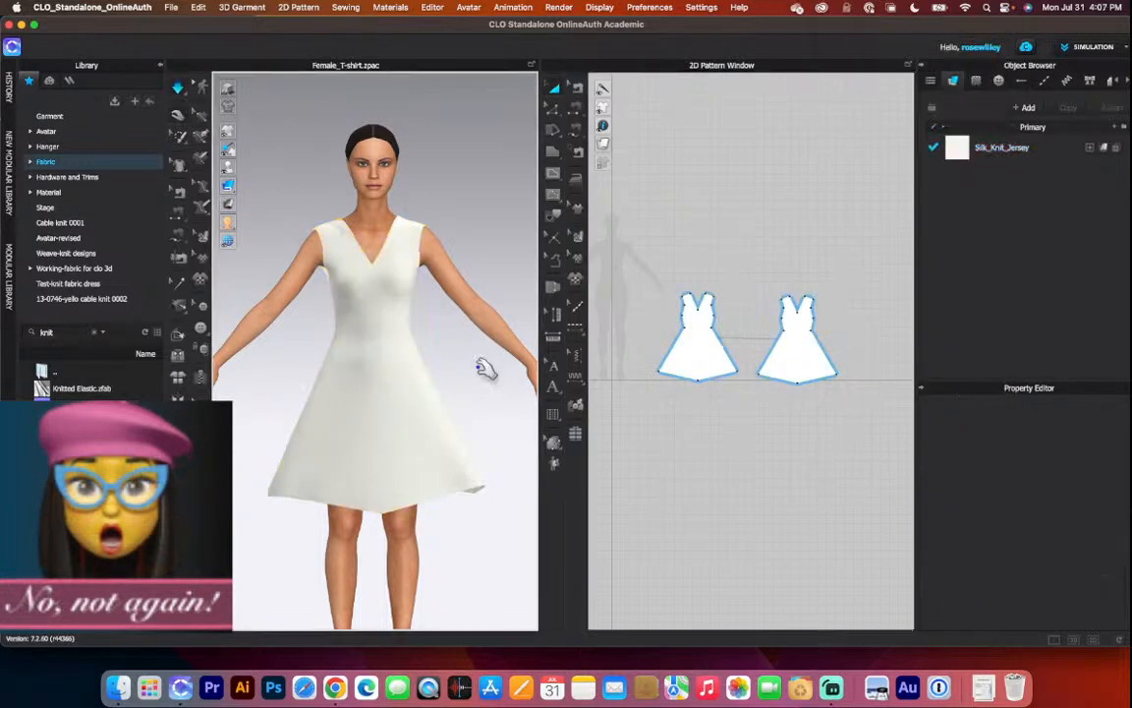
Examine how the jersey dress drapes from the front and side while the simulation runs.
scroll(485, 378, up, 3)
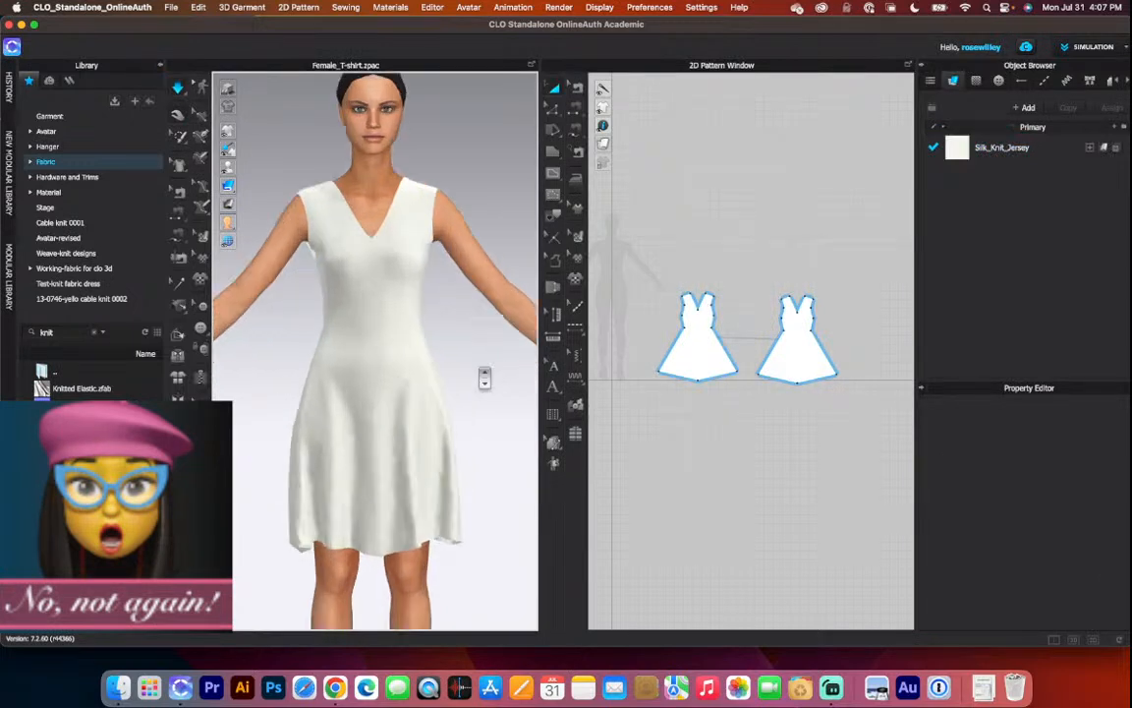
scroll(488, 370, up, 2)
right_drag(488, 368, 421, 370)
scroll(391, 384, down, 1)
scroll(392, 383, up, 3)
scroll(422, 374, down, 2)
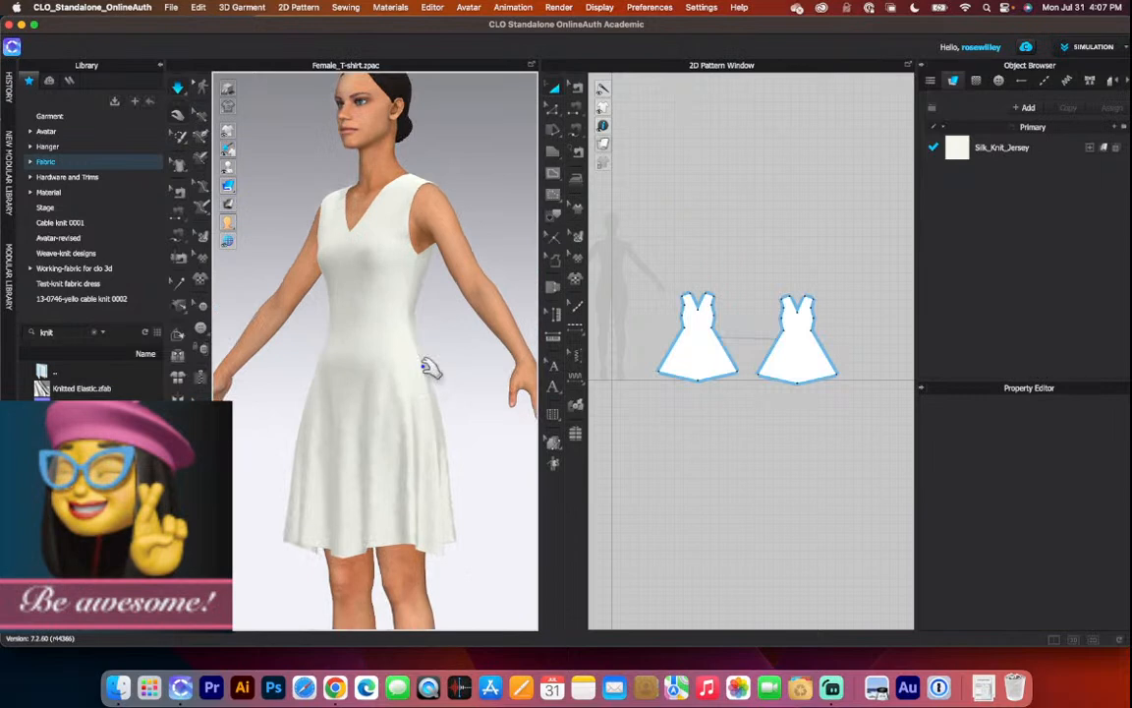
right_drag(444, 380, 375, 375)
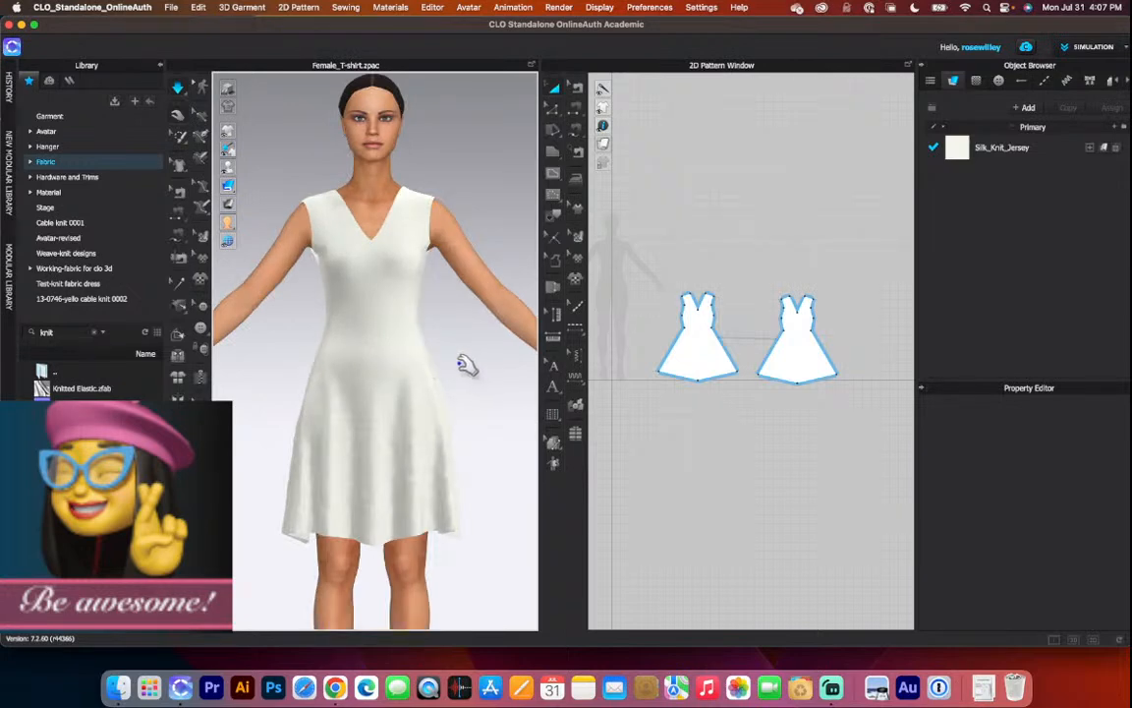
mouse_move(450, 361)
right_down()
mouse_move(404, 379)
mouse_move(462, 361)
right_up()
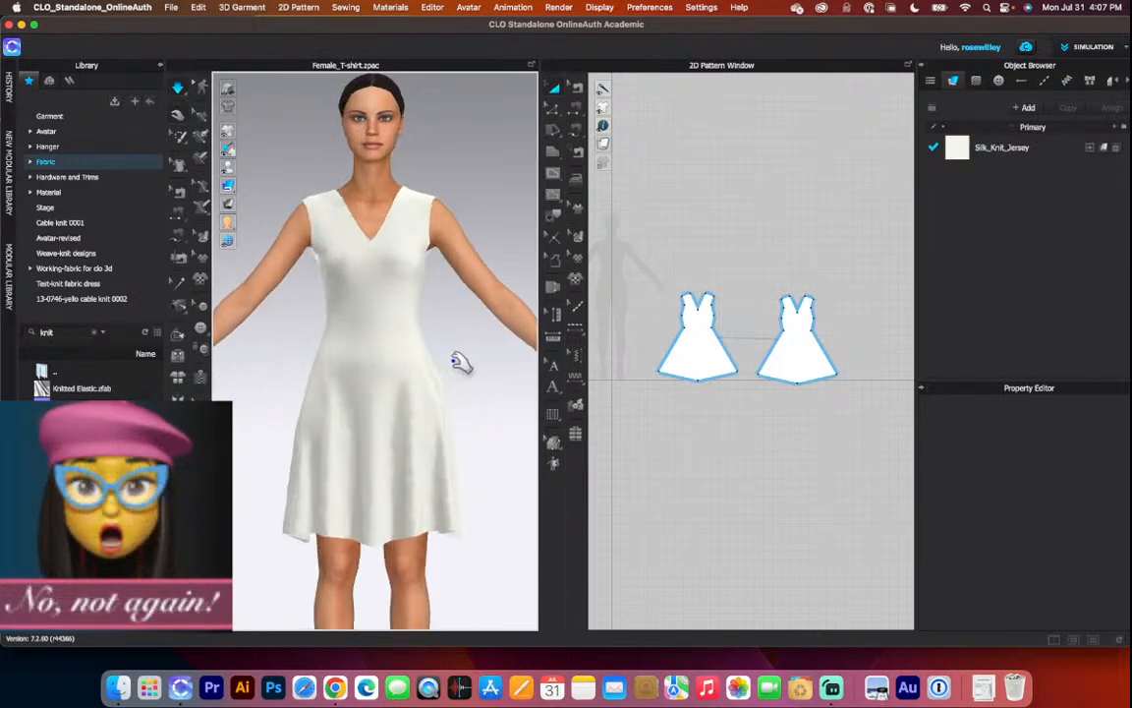
right_drag(344, 332, 359, 378)
scroll(376, 365, up, 3)
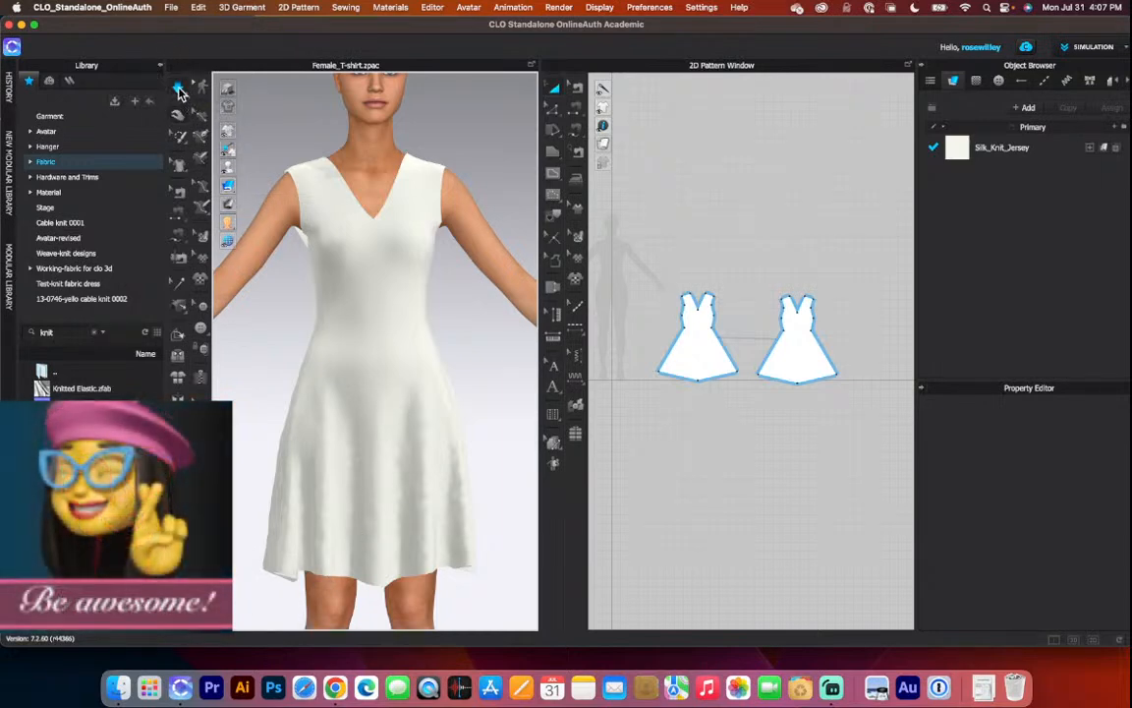
Stop the simulation and check the finished jersey dress from several angles.
scroll(436, 351, down, 2)
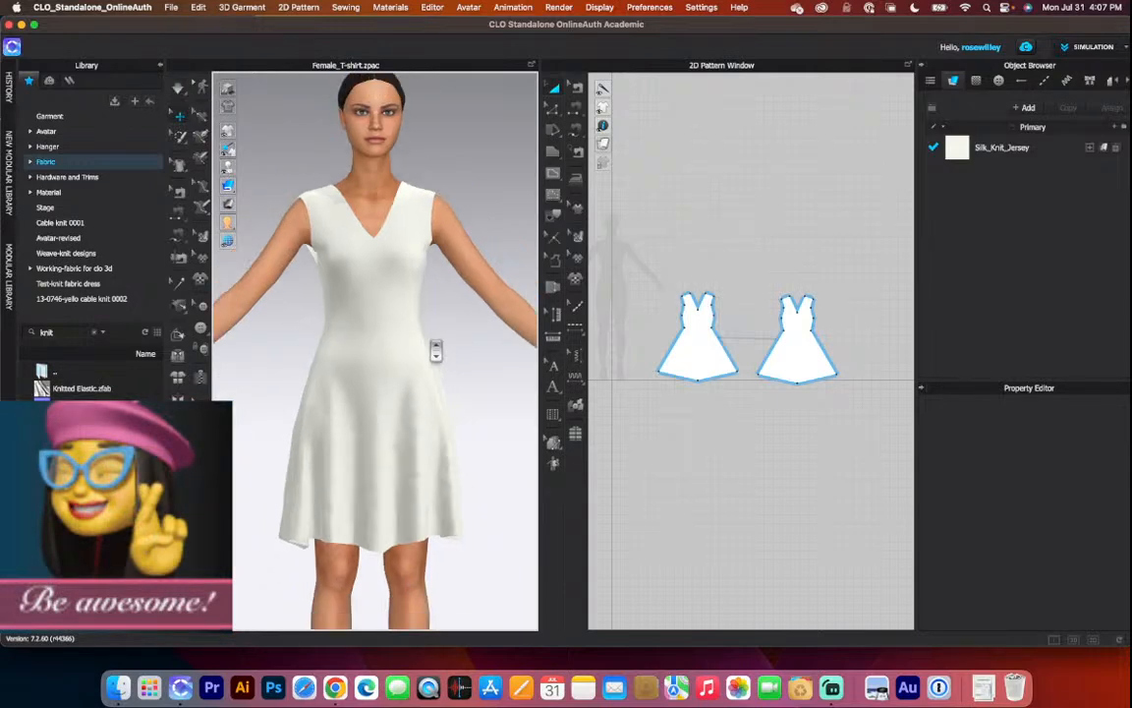
right_drag(457, 362, 432, 360)
right_drag(314, 369, 434, 375)
right_drag(306, 375, 384, 370)
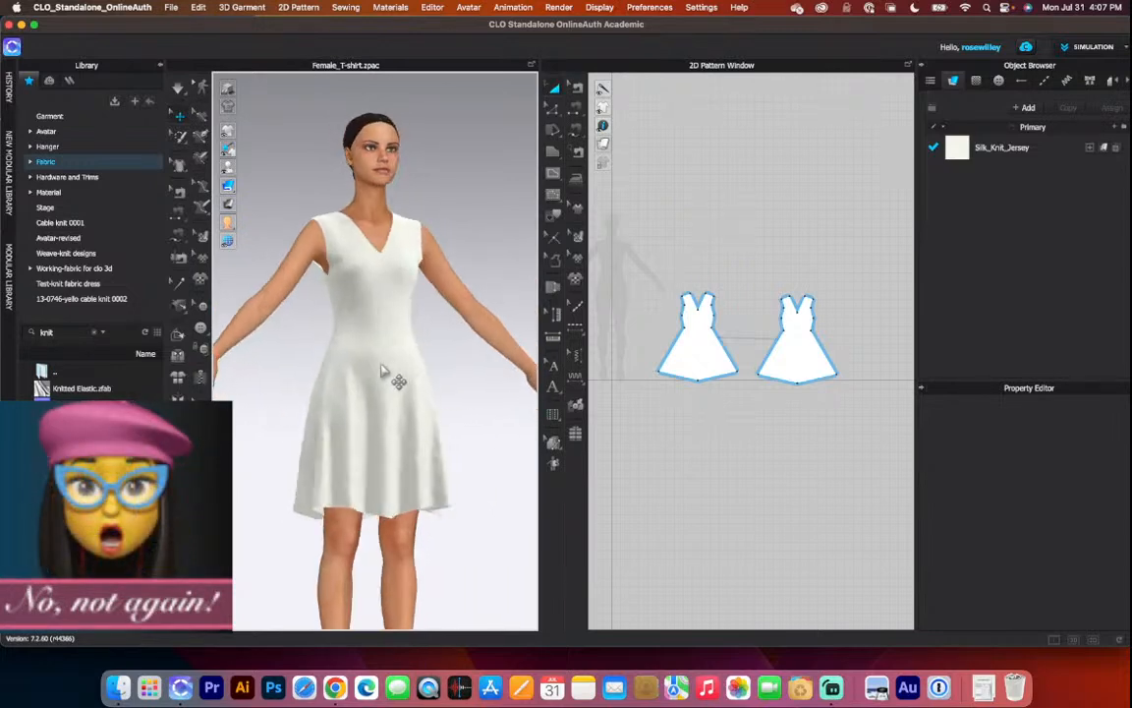
scroll(448, 393, down, 1)
mouse_move(448, 393)
right_down()
mouse_move(426, 392)
mouse_move(436, 397)
right_up()
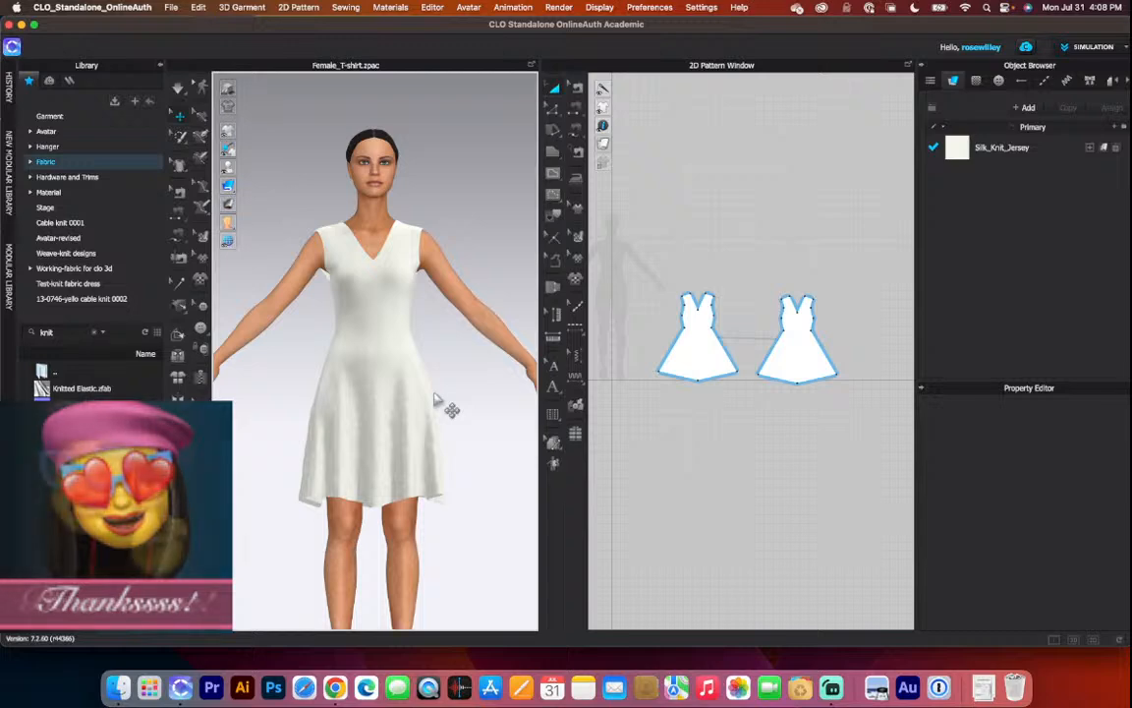
Switch to Chrome and search Google for "encoder fashion".
click(335, 687)
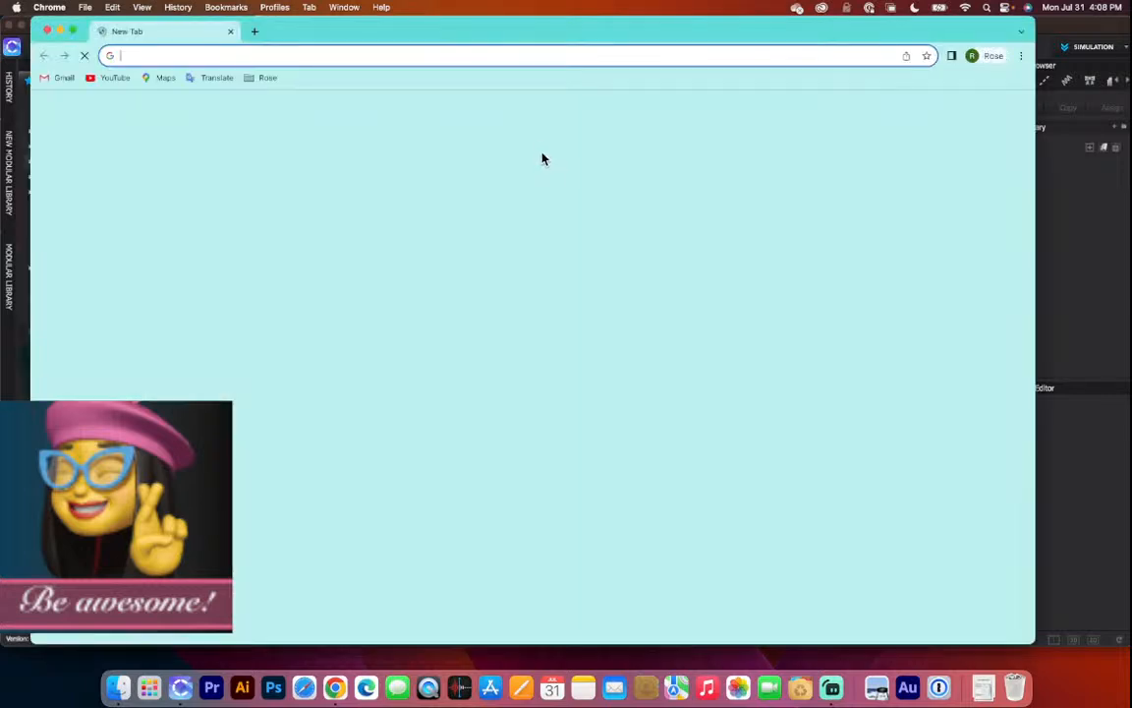
click(361, 56)
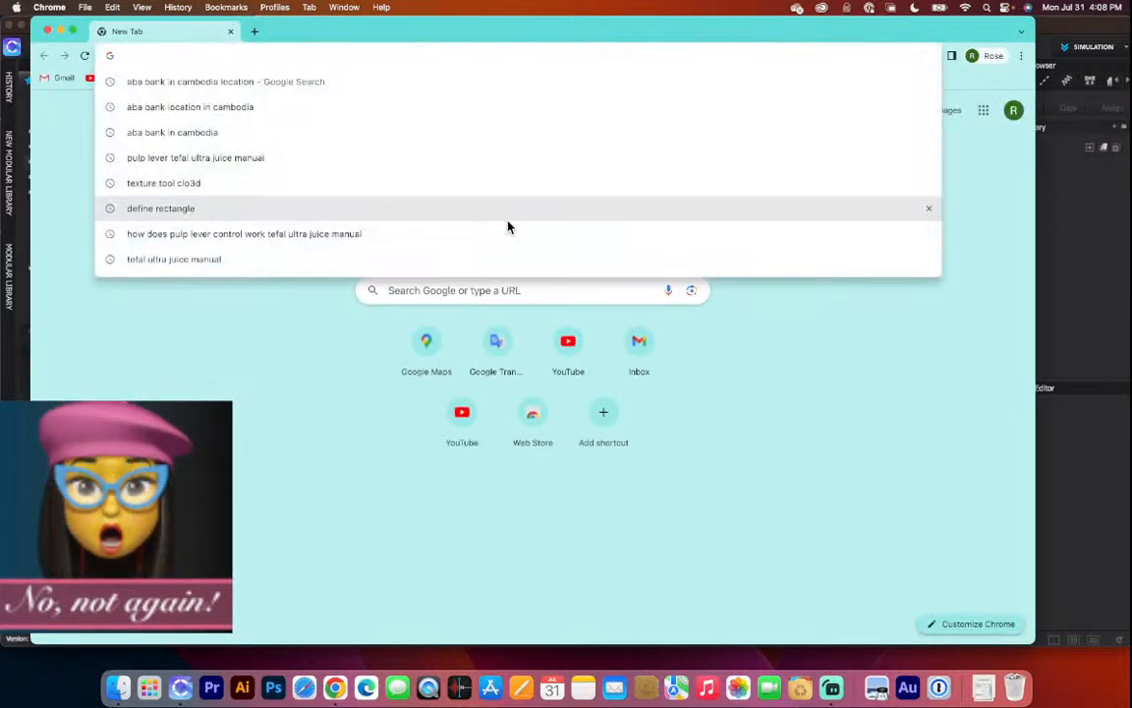
text(enoc)
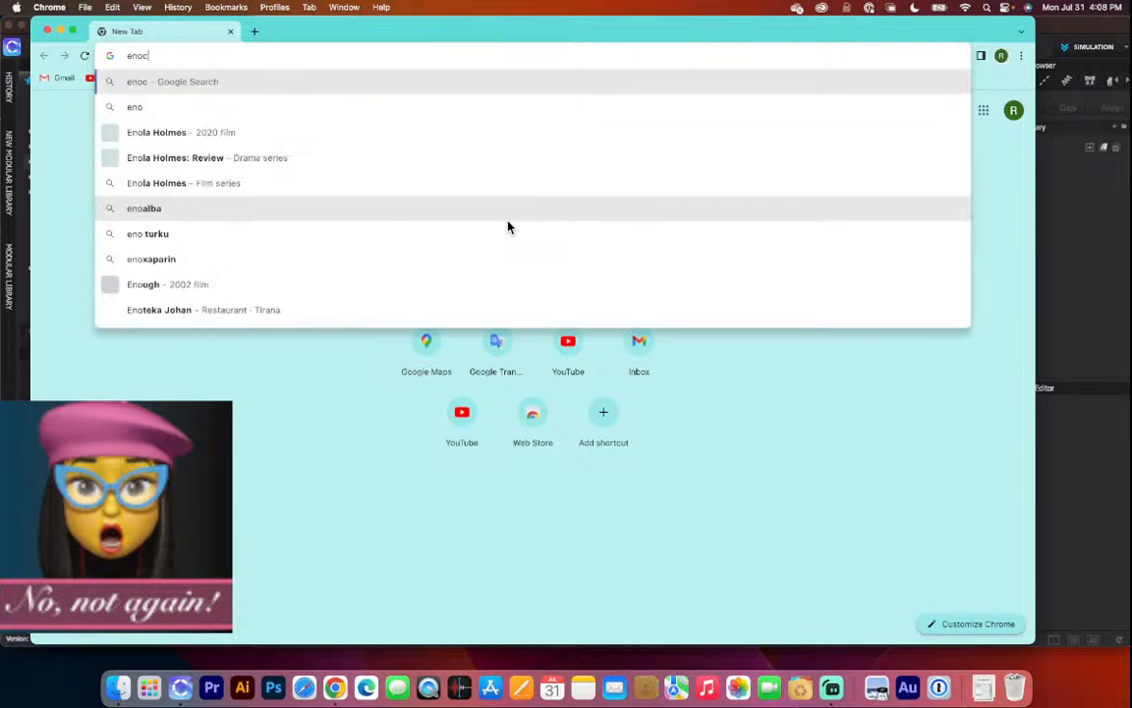
key(BackSpace)
key(BackSpace)
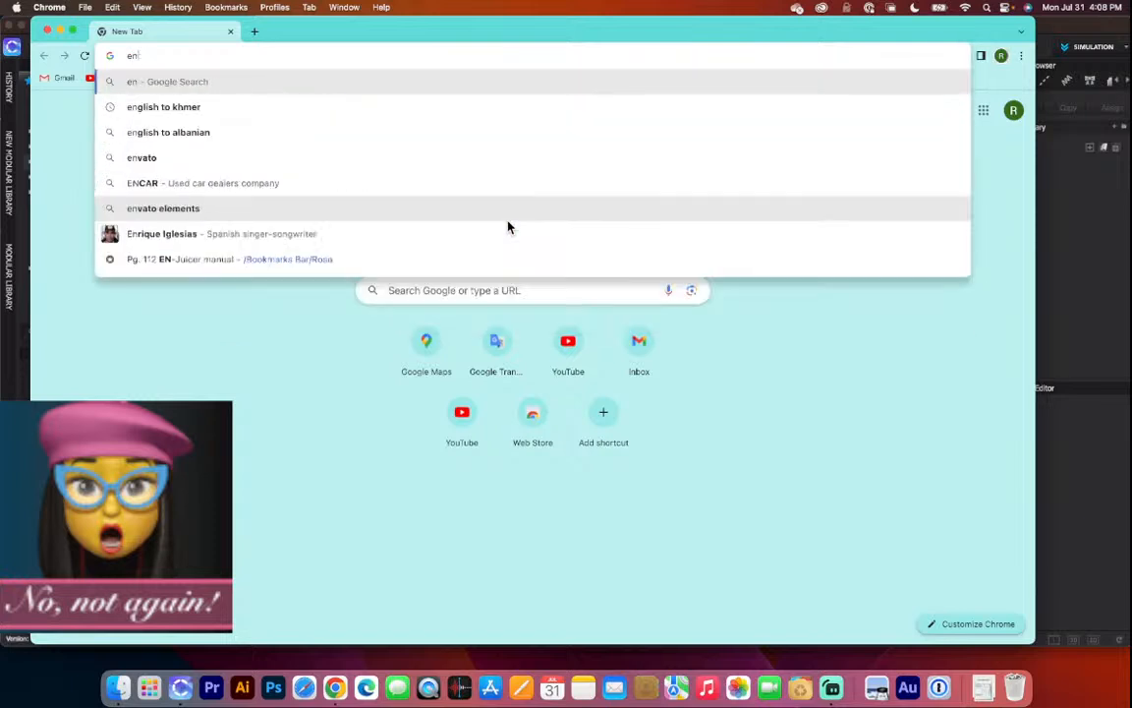
text(coder fashion)
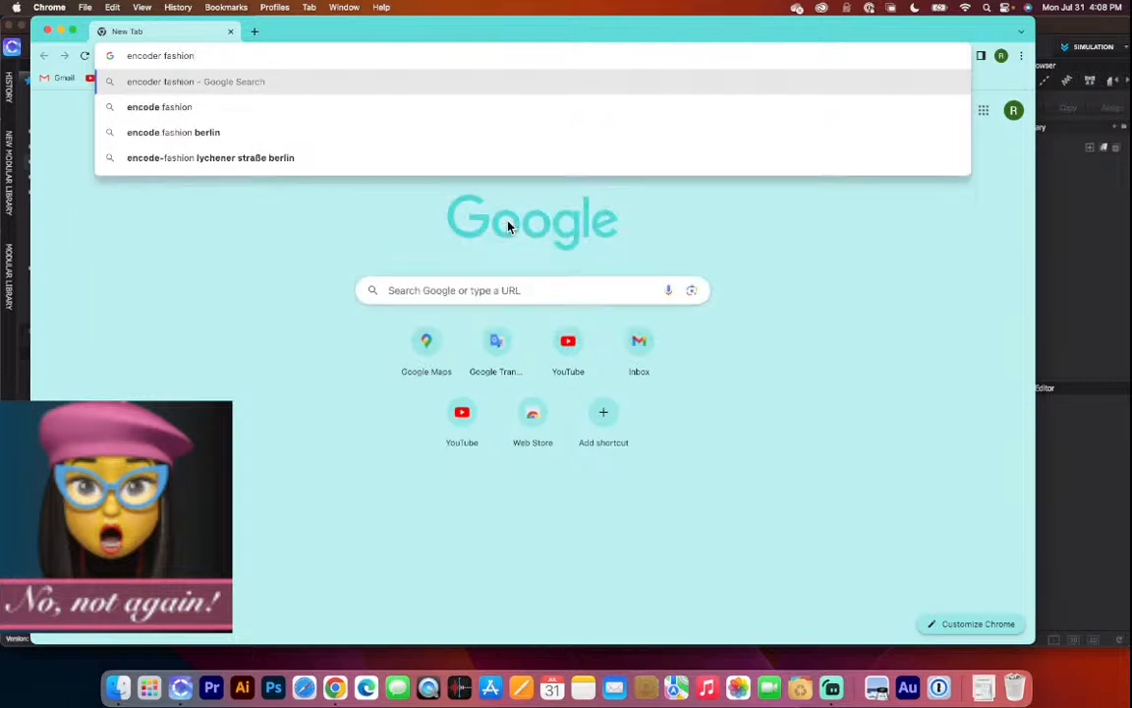
key(Return)
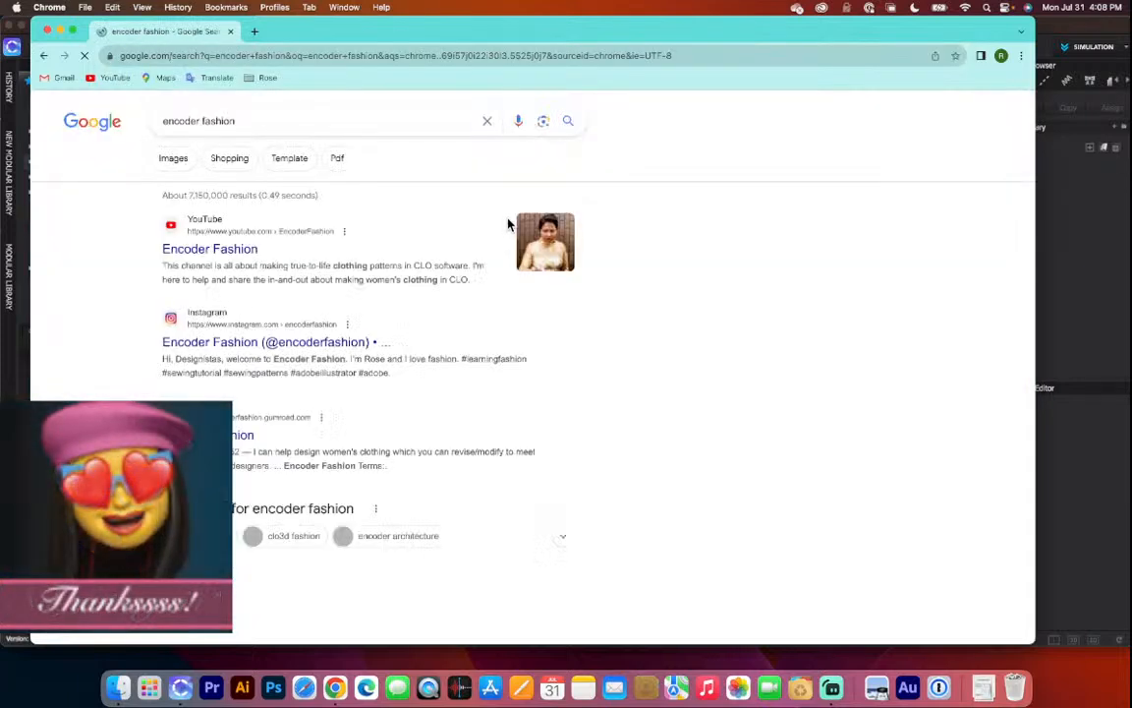
Open the Encoder Fashion YouTube channel from the search results, look over its home page and return to the results.
click(214, 250)
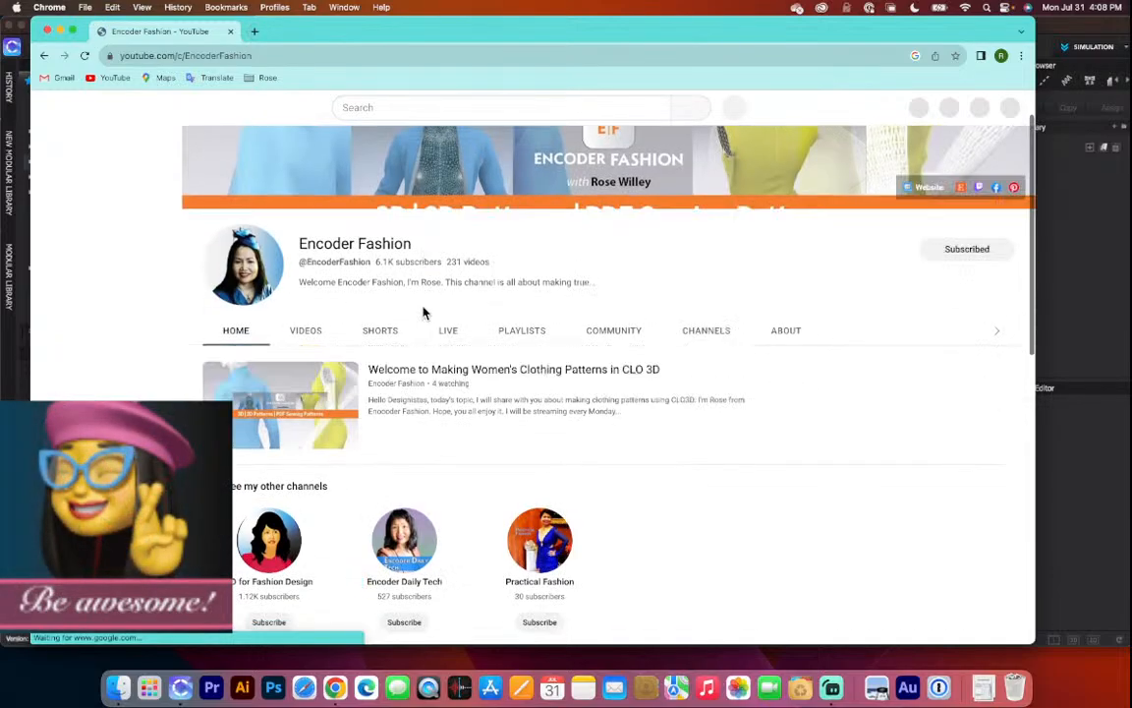
scroll(423, 312, down, 5)
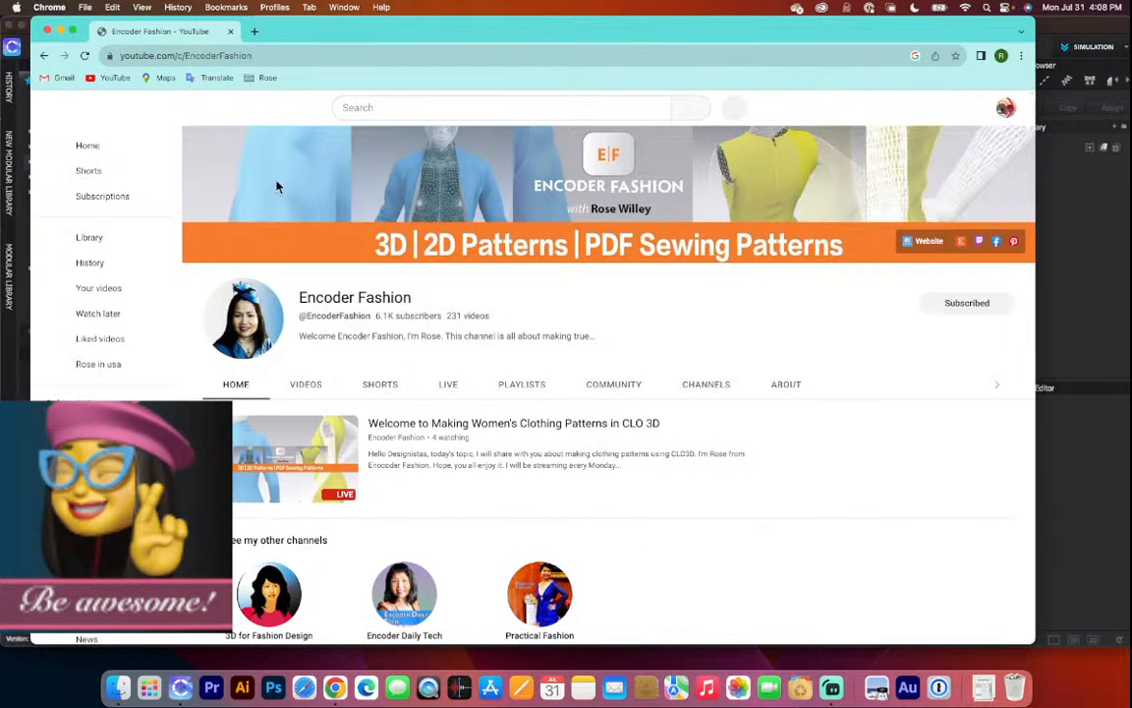
click(44, 56)
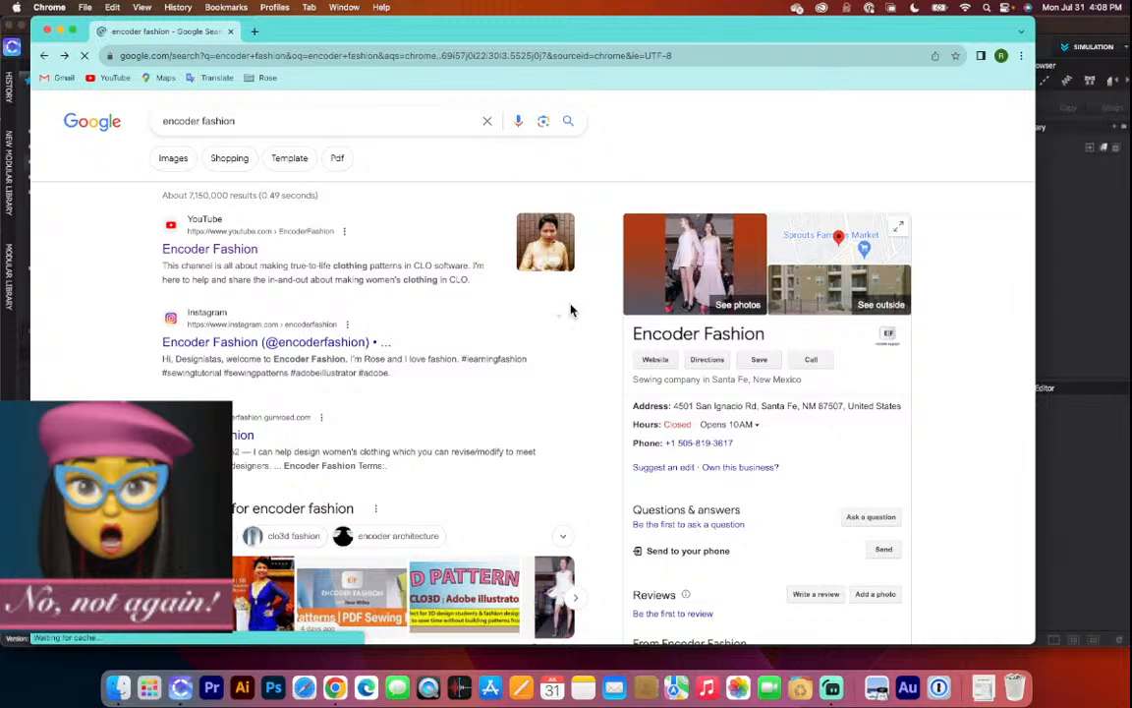
scroll(728, 384, down, 2)
scroll(727, 384, up, 2)
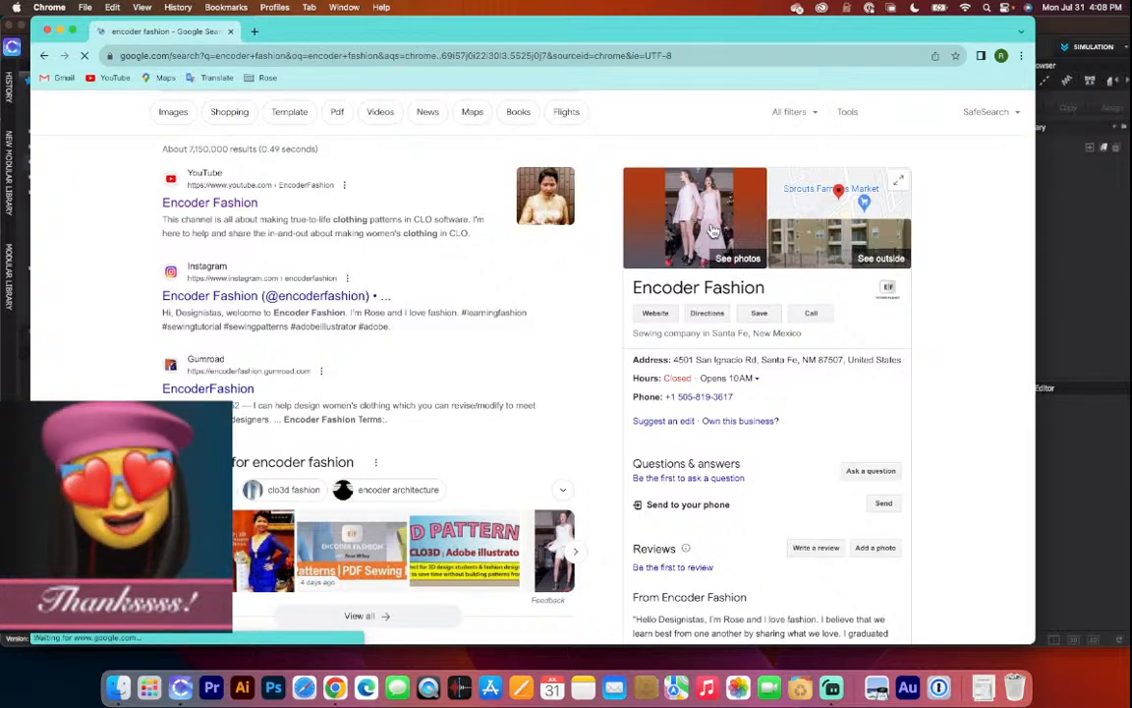
Open the Encoder Fashion photo gallery and view the group photo and the sleeveless top and shorts design sketch.
click(714, 230)
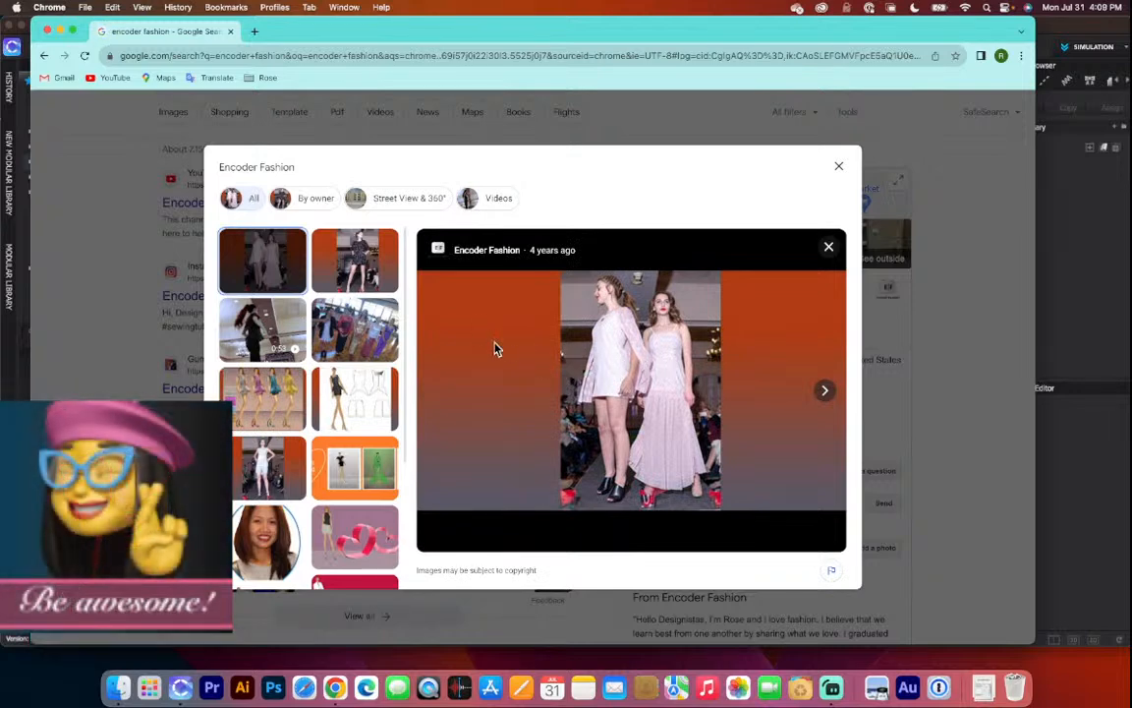
click(360, 332)
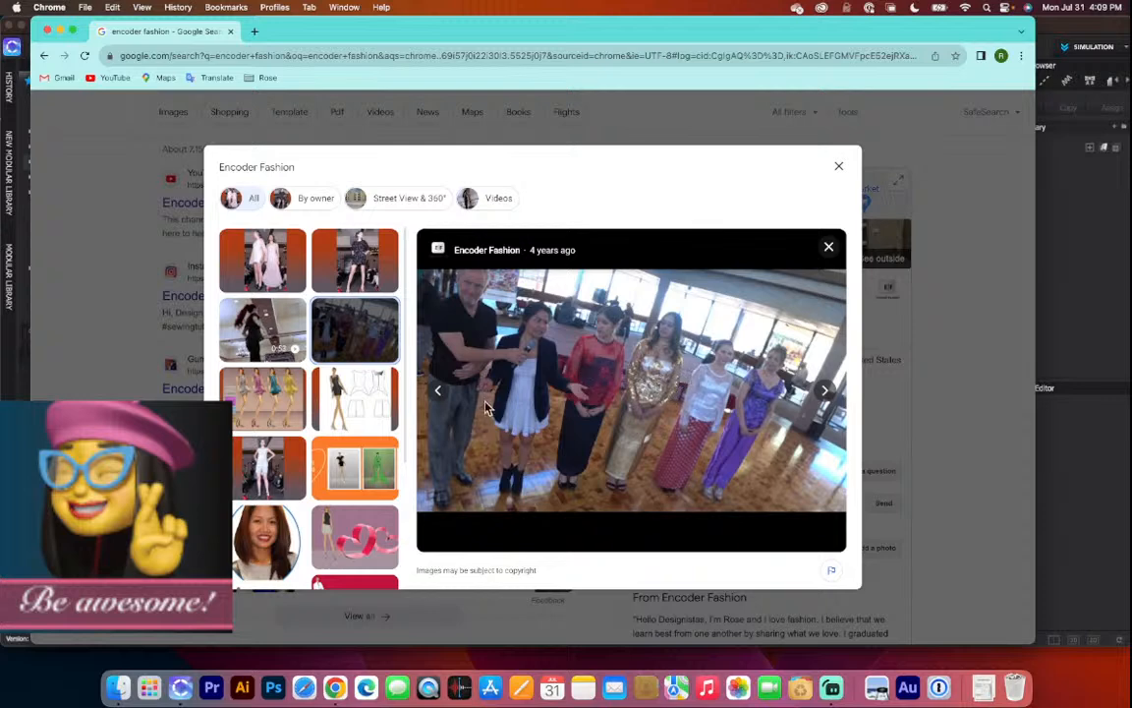
scroll(343, 333, down, 5)
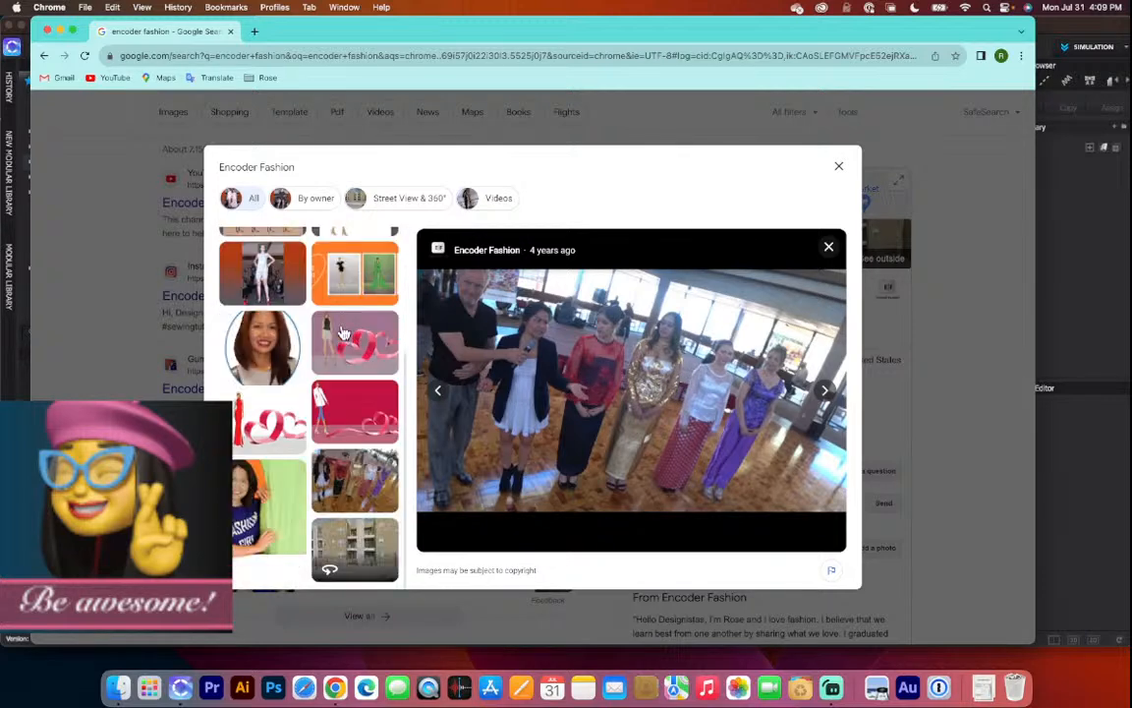
scroll(356, 436, up, 4)
scroll(343, 459, down, 1)
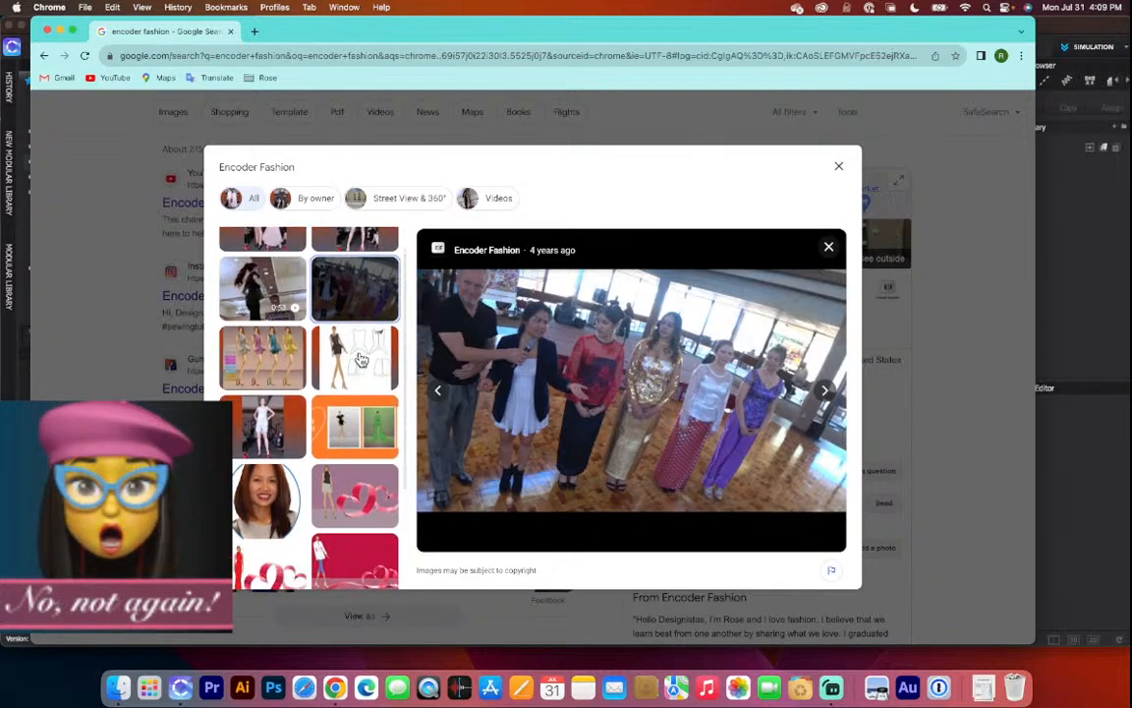
click(324, 339)
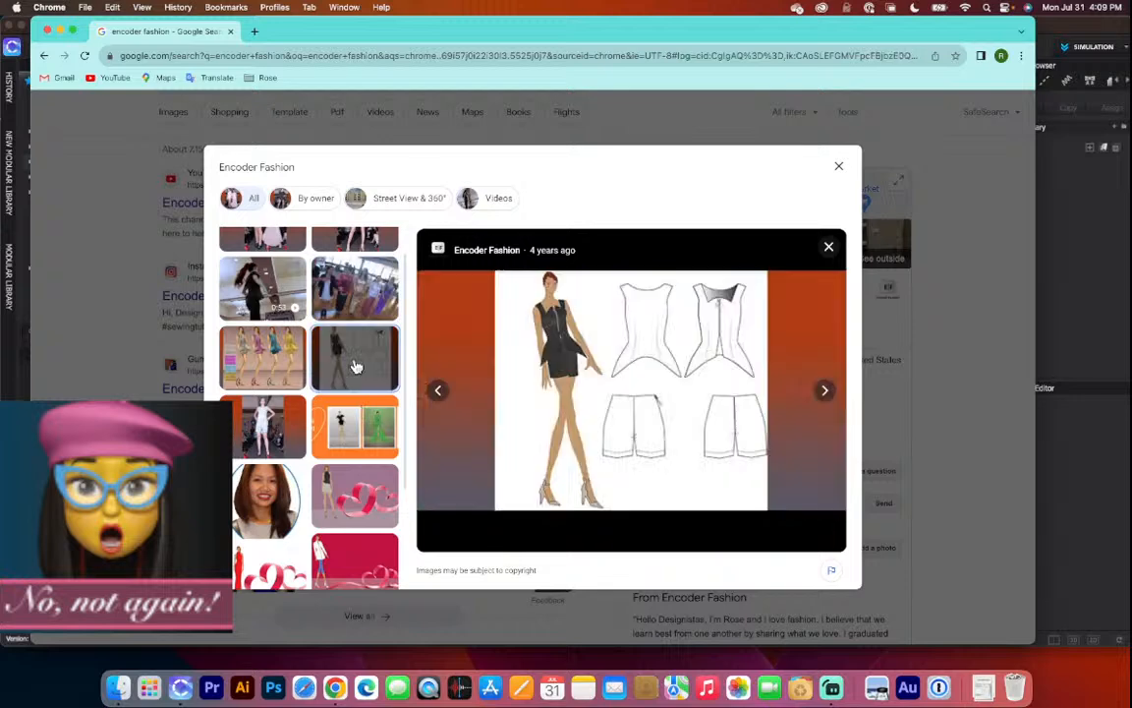
Browse the gallery from the runway top and shorts photo to the white jacket illustration, and close the gallery.
click(826, 392)
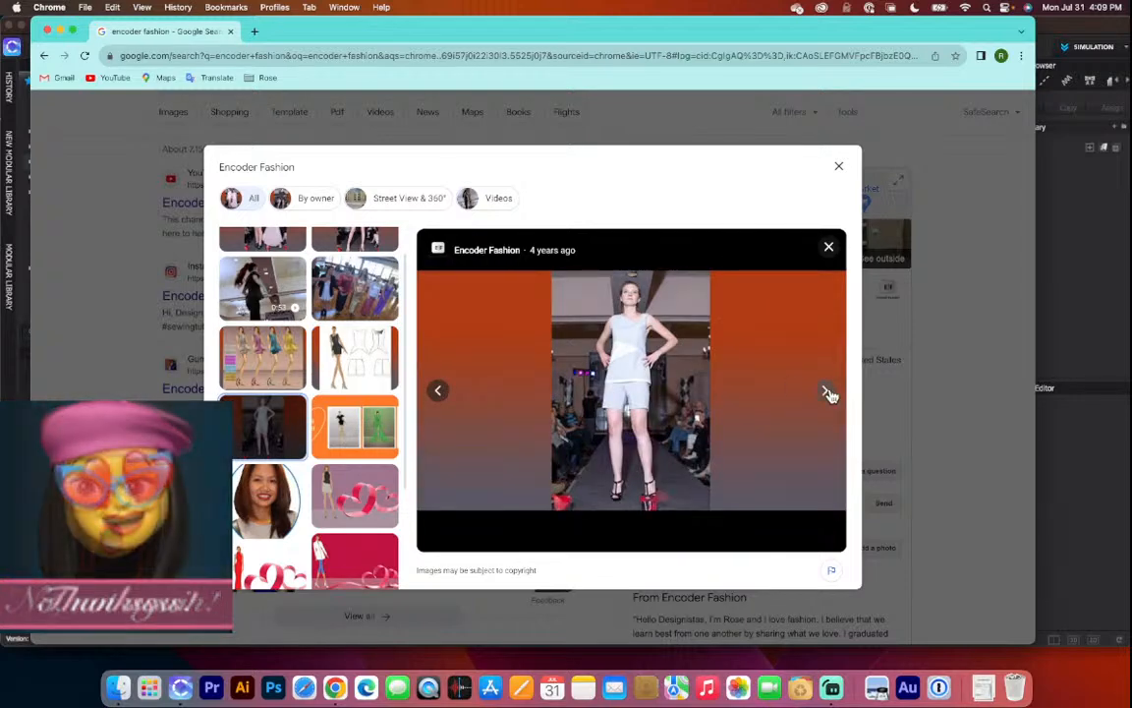
click(439, 392)
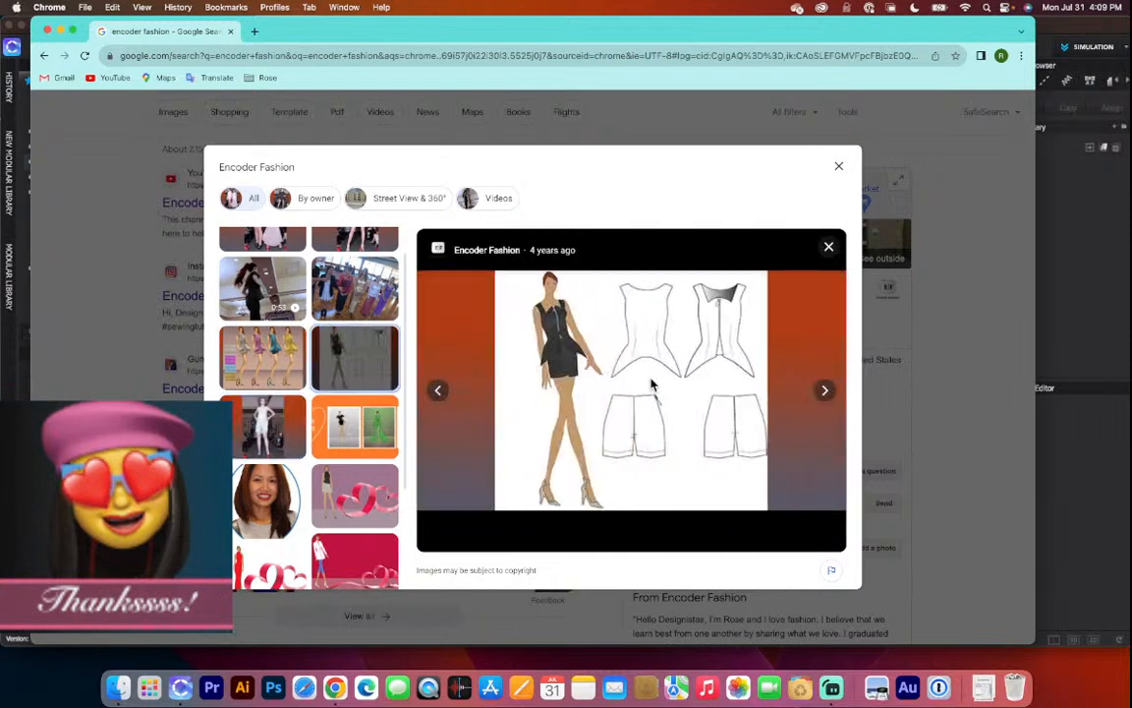
click(823, 393)
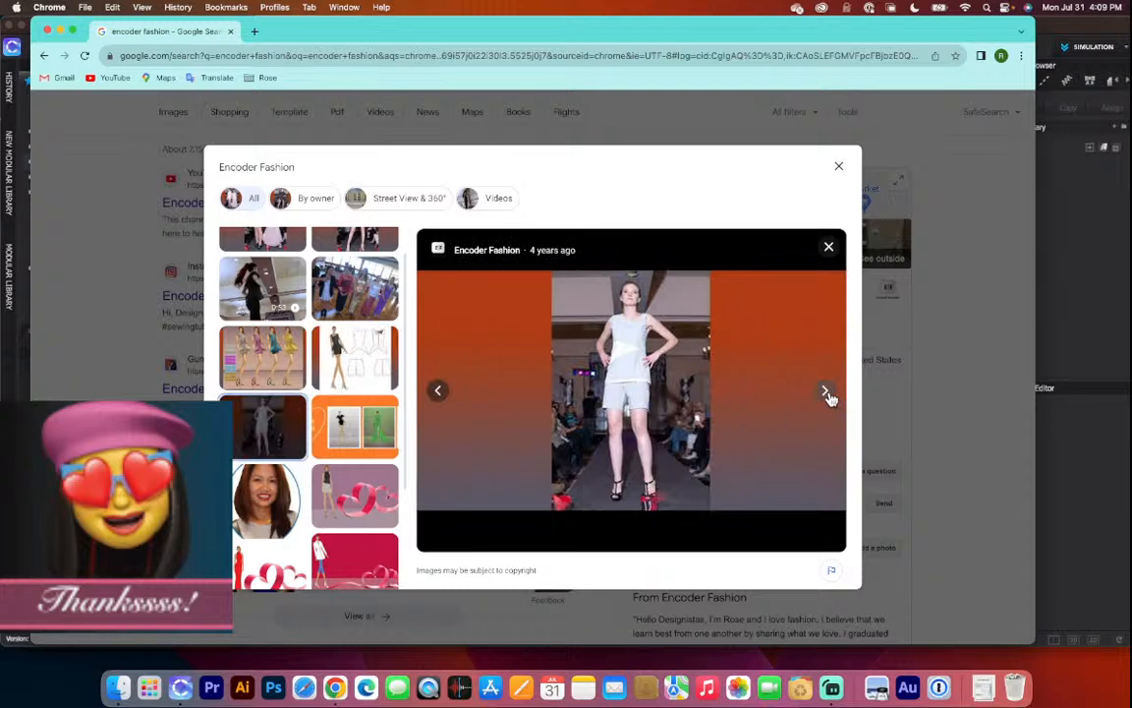
click(826, 393)
click(826, 392)
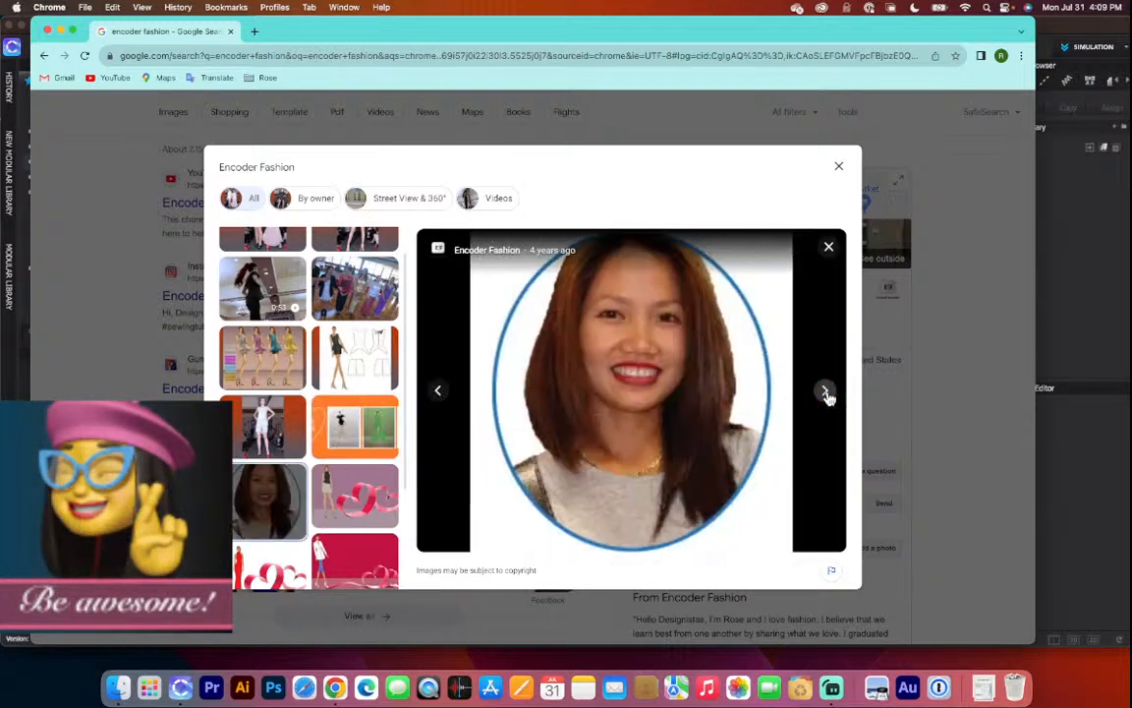
click(826, 392)
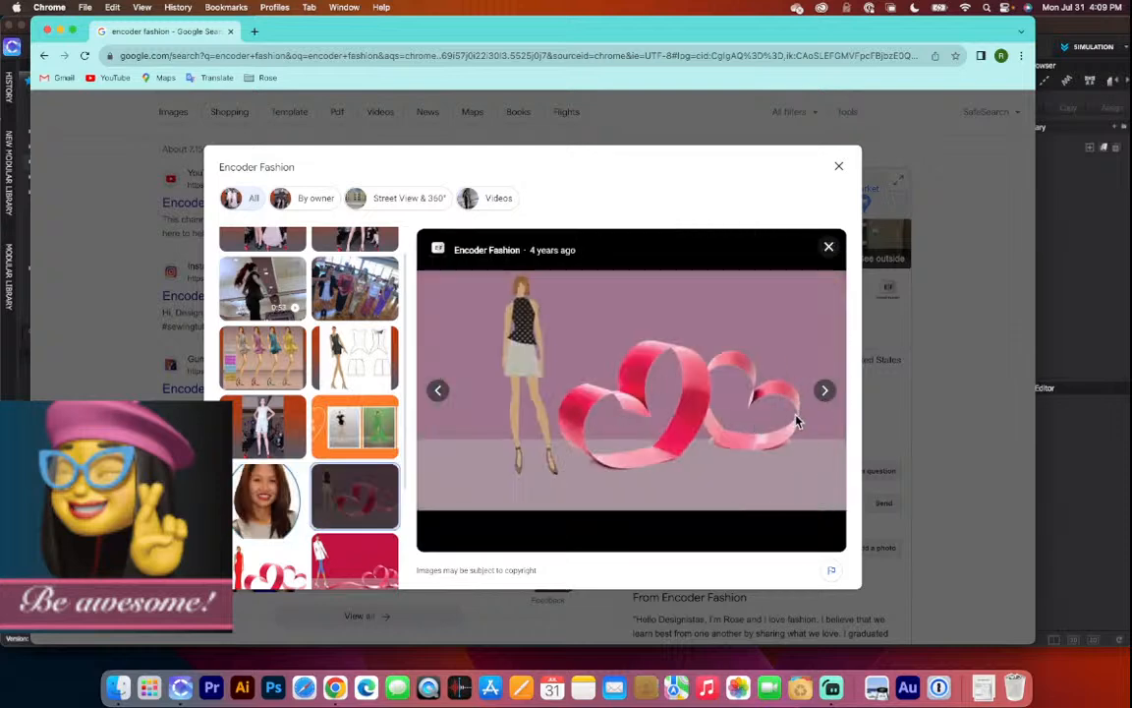
click(826, 393)
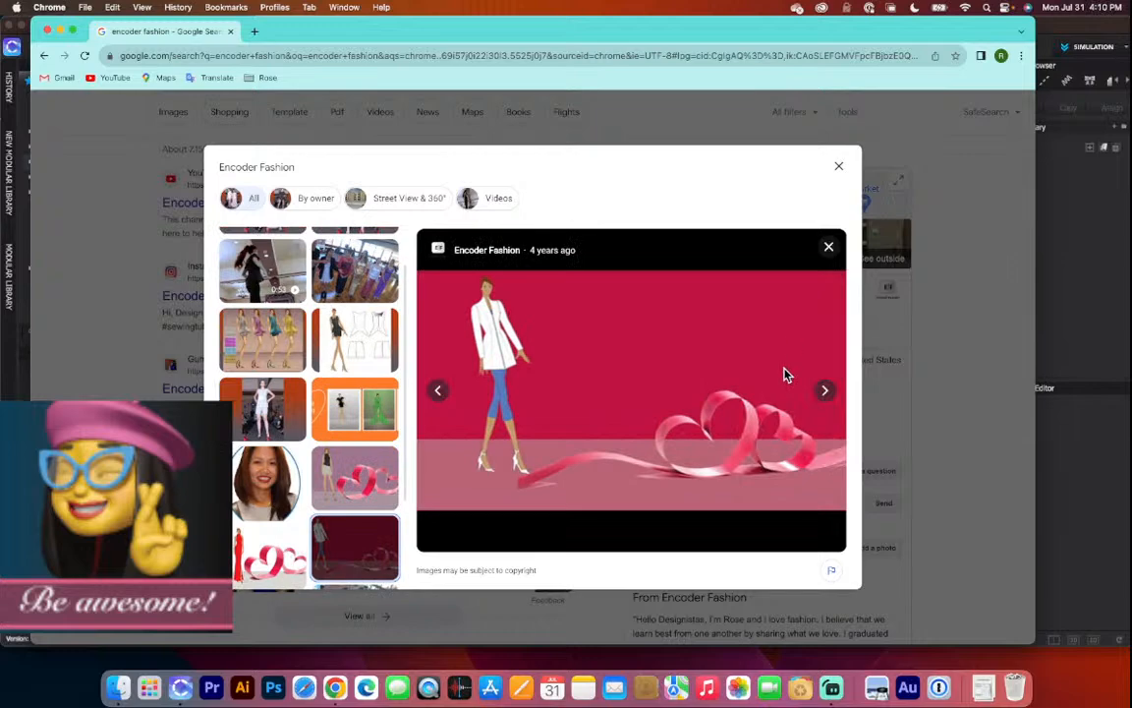
click(841, 168)
Look through the remaining Encoder Fashion search results, and close the browser window to return to CLO.
scroll(384, 324, down, 5)
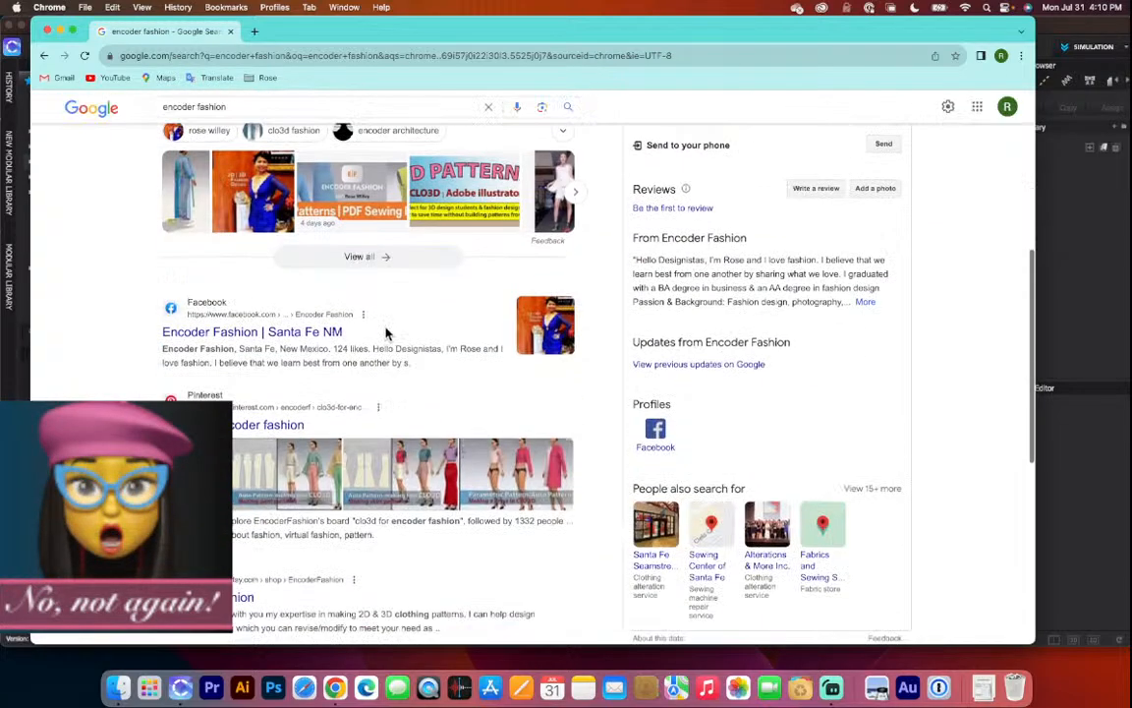
scroll(388, 331, down, 4)
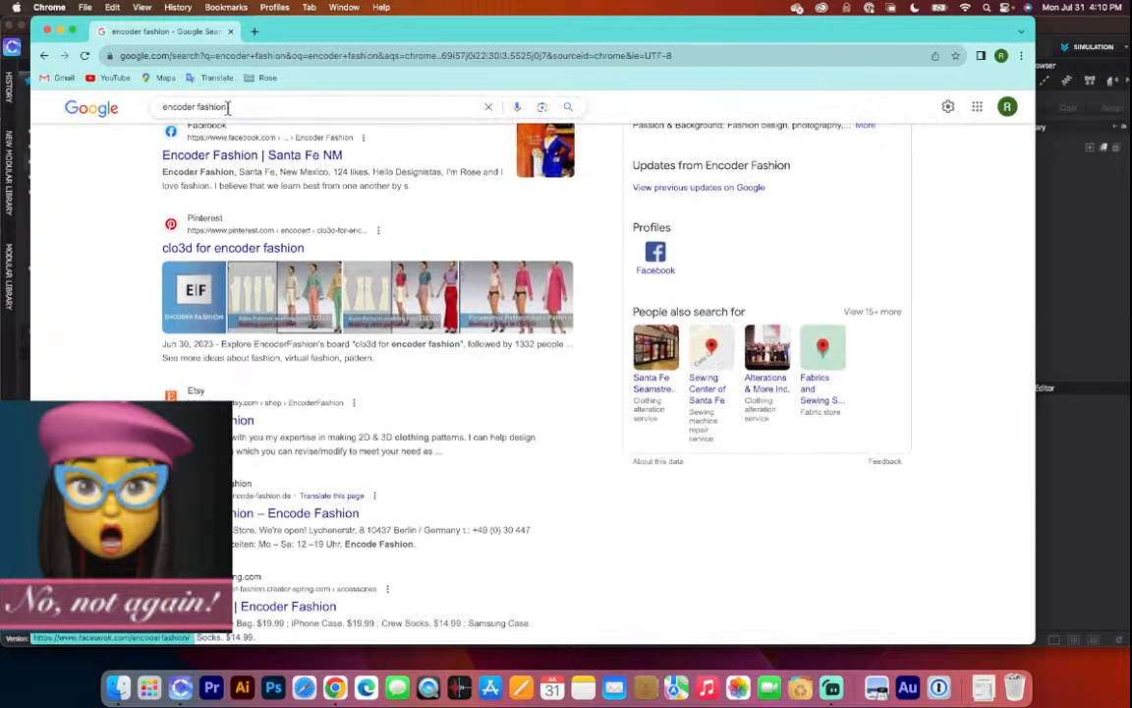
click(46, 33)
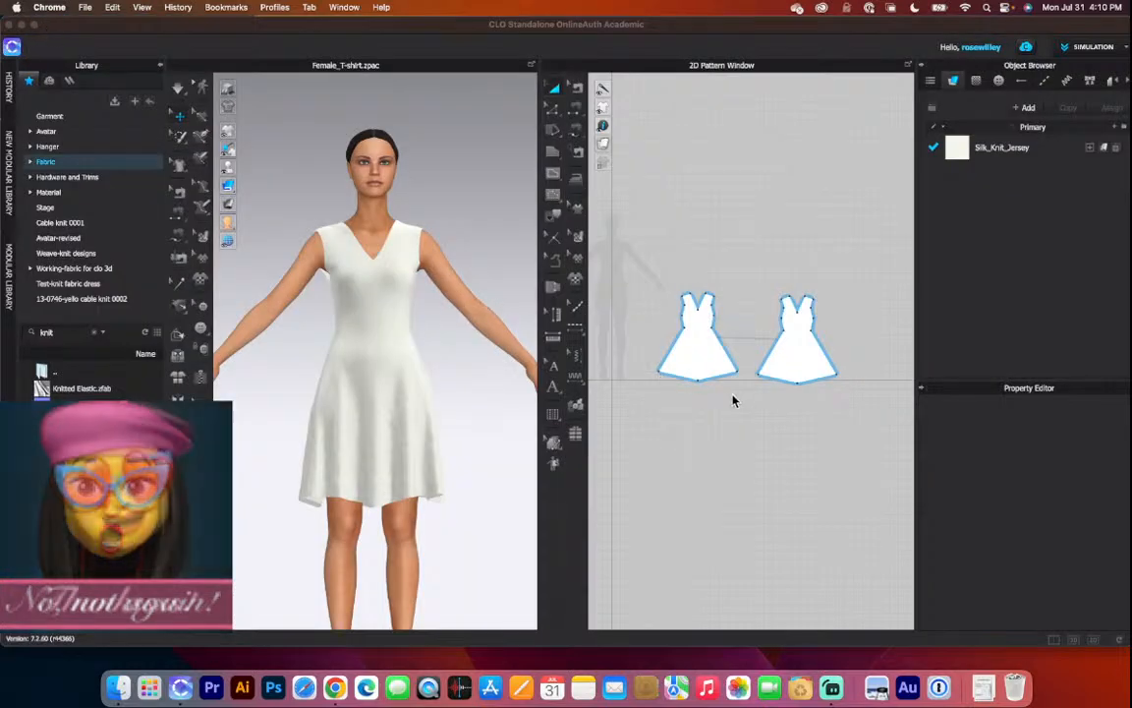
Examine the two dress pattern pieces and the draped jersey dress on the avatar, at full length and close up.
scroll(732, 402, up, 2)
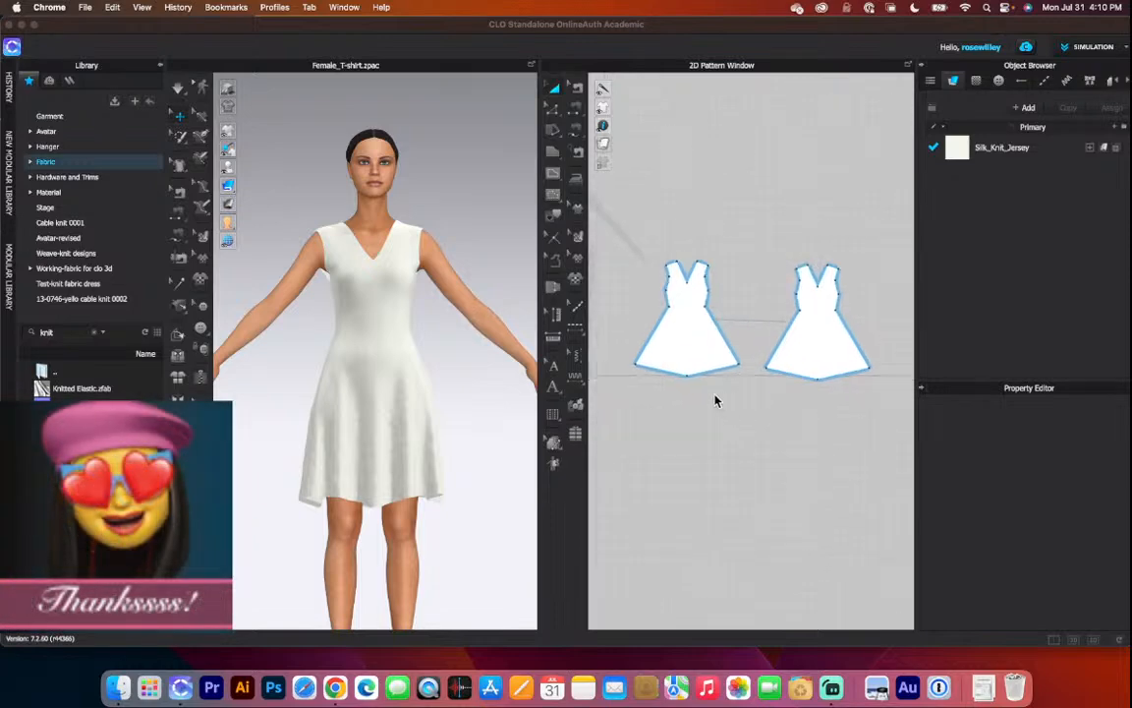
scroll(491, 374, down, 1)
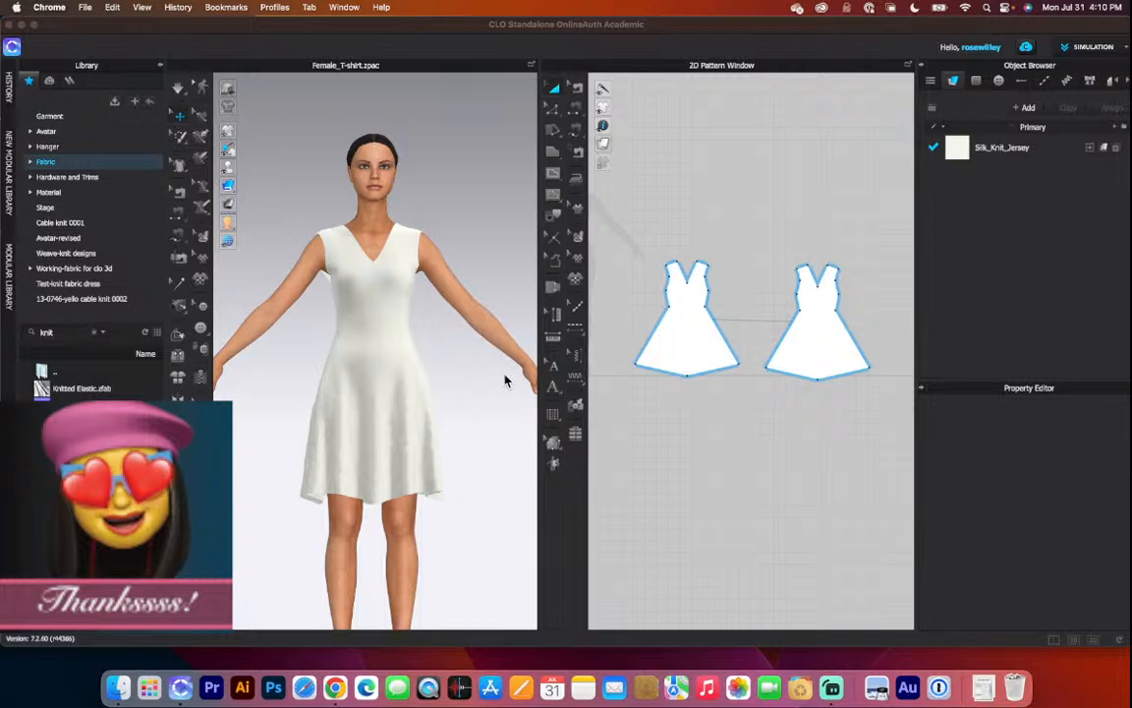
scroll(488, 382, down, 3)
right_drag(465, 445, 433, 463)
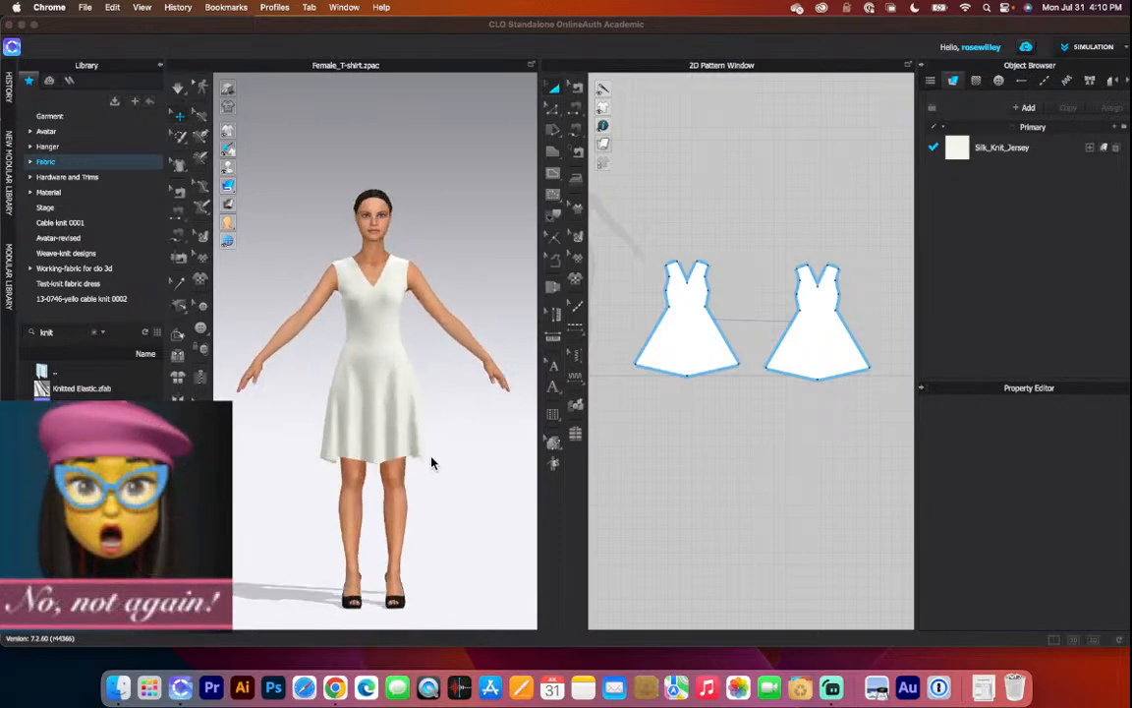
scroll(366, 283, up, 3)
mouse_move(470, 372)
right_down()
mouse_move(413, 374)
mouse_move(479, 373)
right_up()
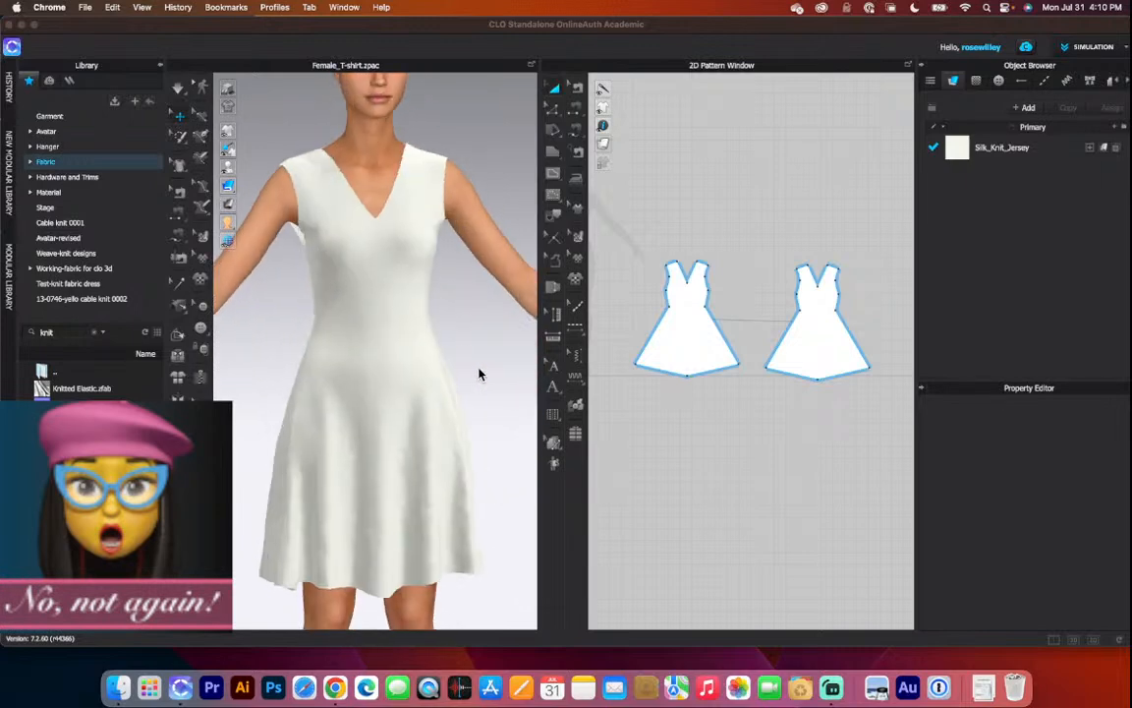
scroll(472, 371, down, 2)
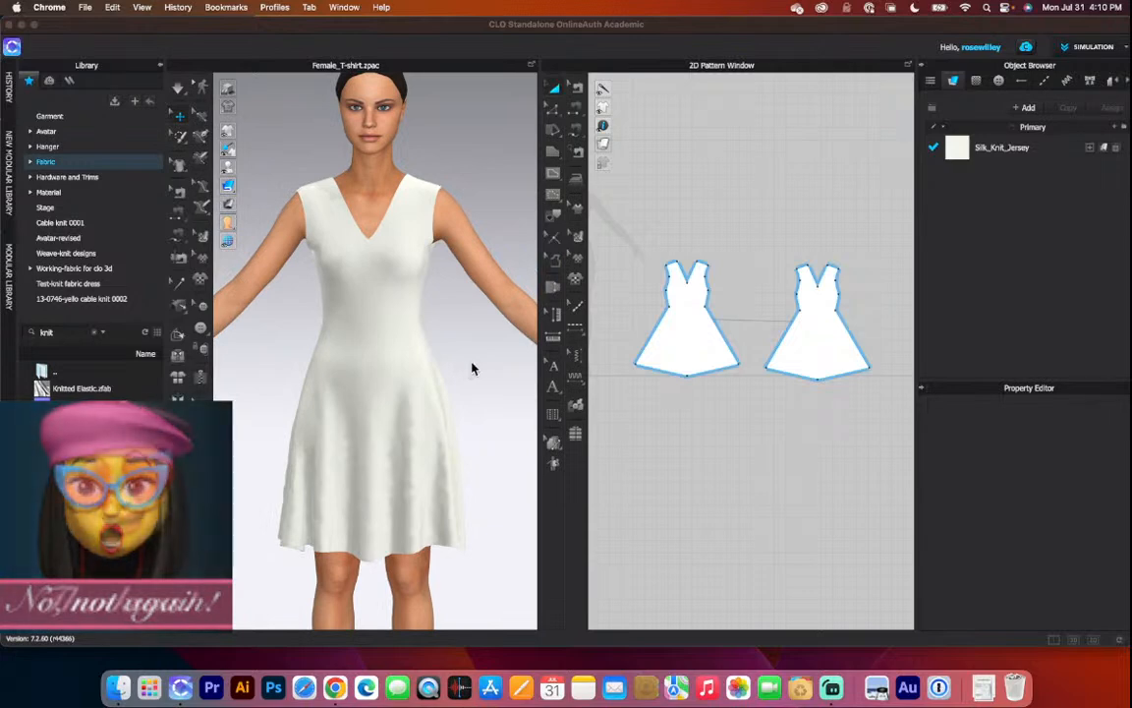
mouse_move(473, 367)
right_down()
mouse_move(417, 374)
mouse_move(473, 369)
right_up()
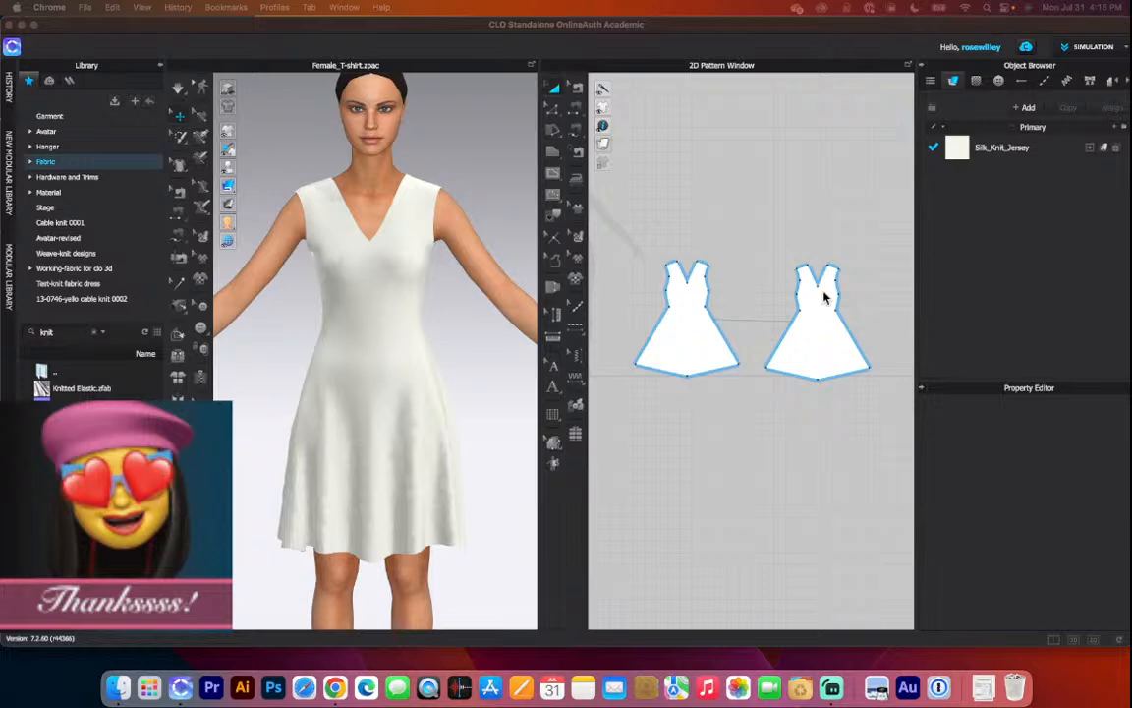
Change the Silk_Knit_Jersey fabric color to coral pink, FF8D8D, and apply it to the dress.
click(934, 129)
click(1013, 147)
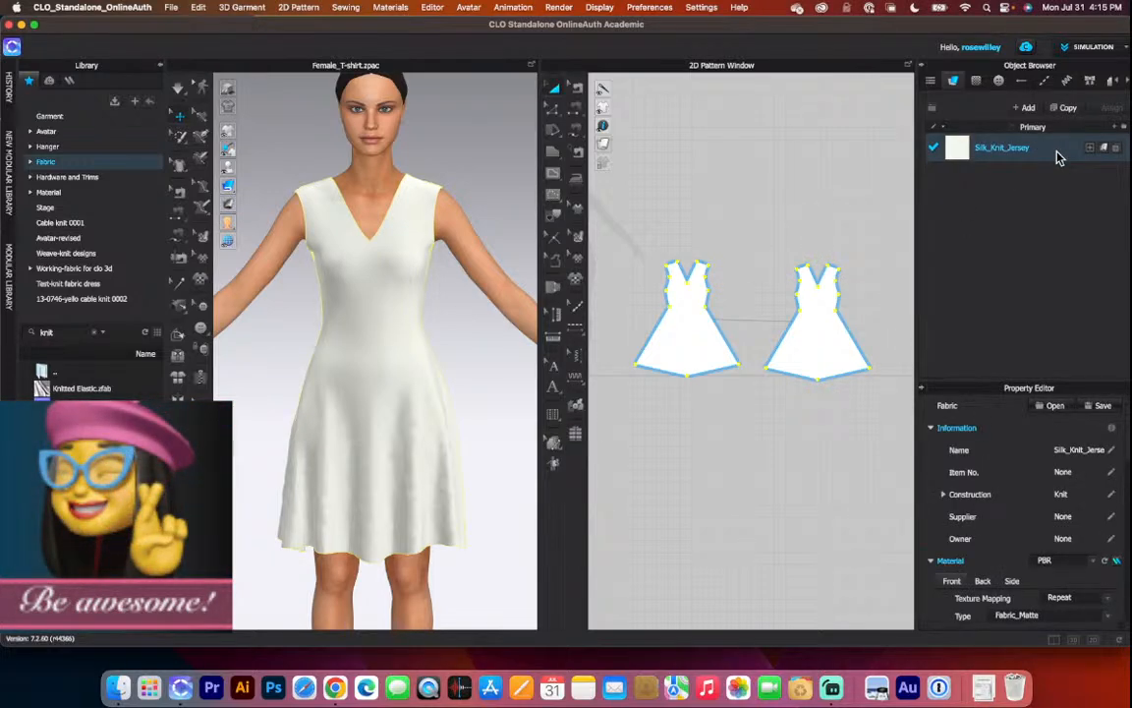
scroll(1059, 609, down, 3)
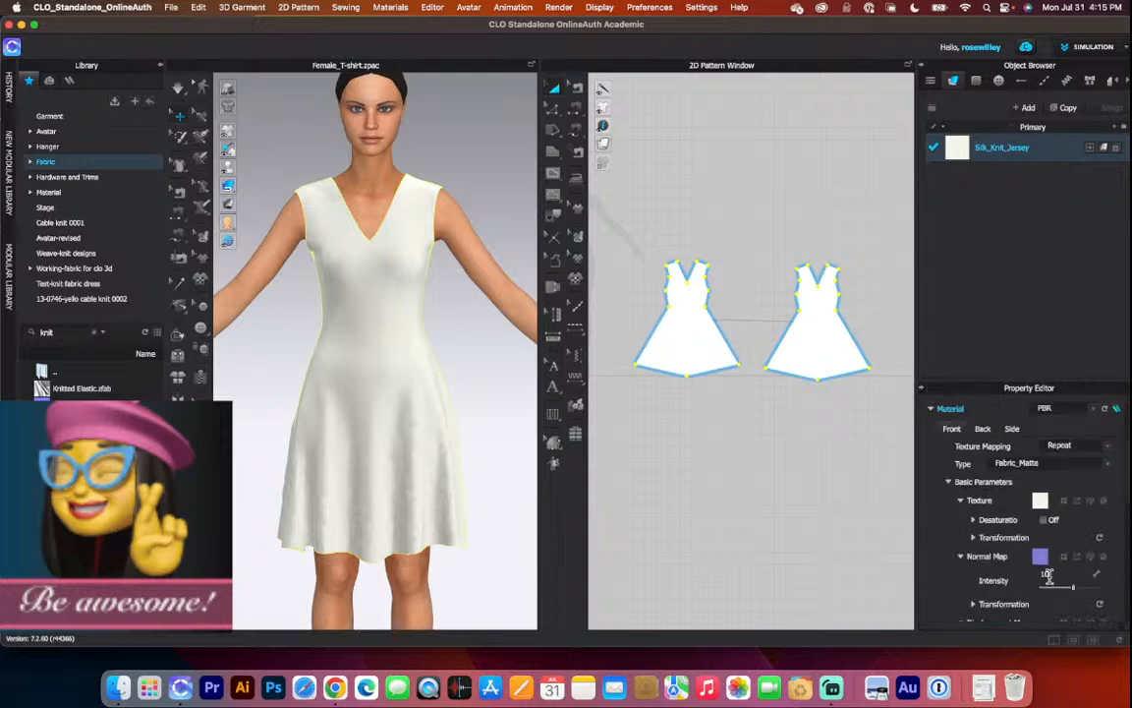
scroll(1063, 521, down, 5)
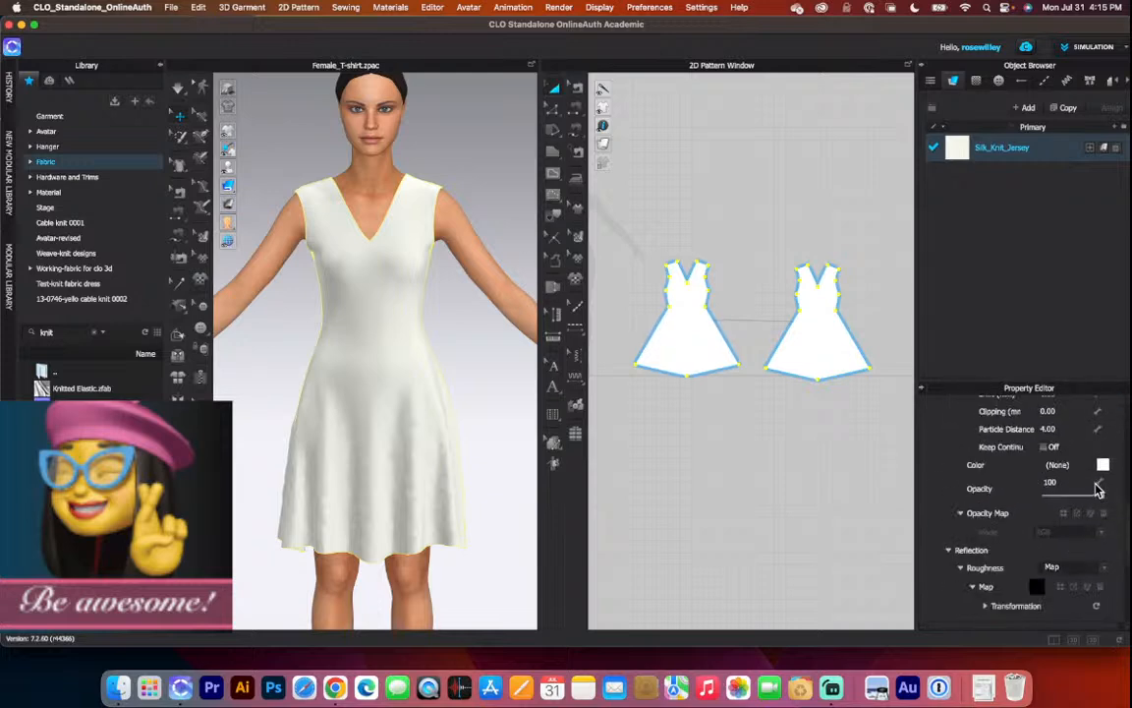
click(1103, 465)
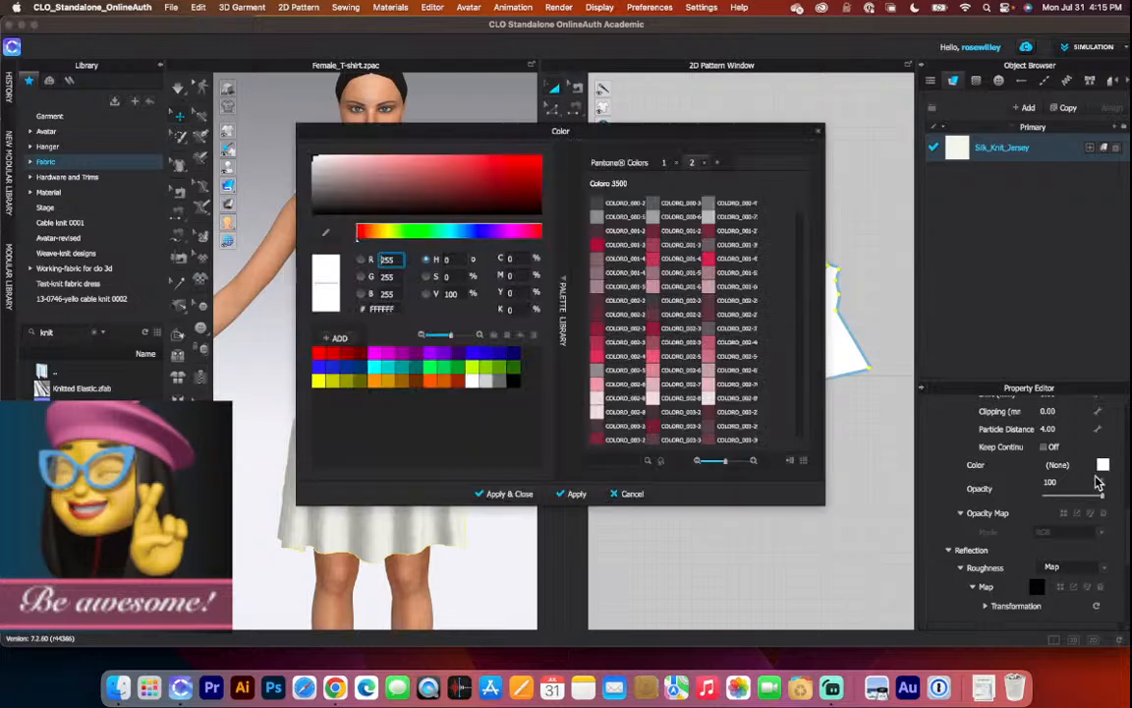
drag(507, 138, 701, 143)
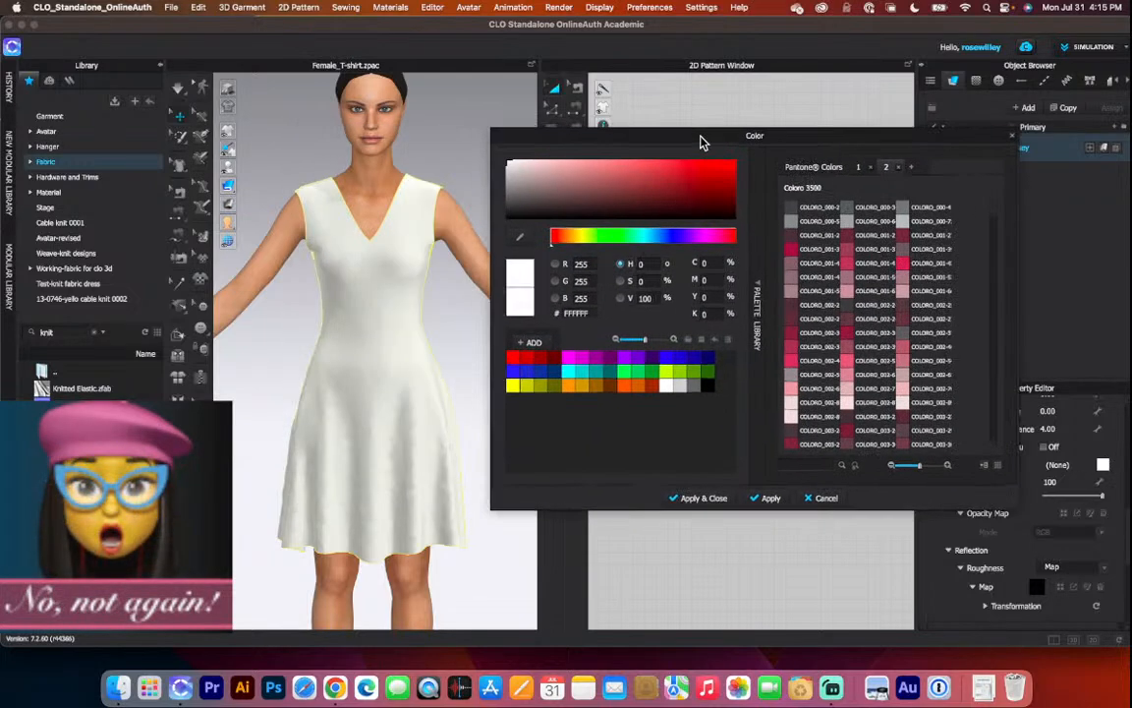
drag(634, 170, 611, 160)
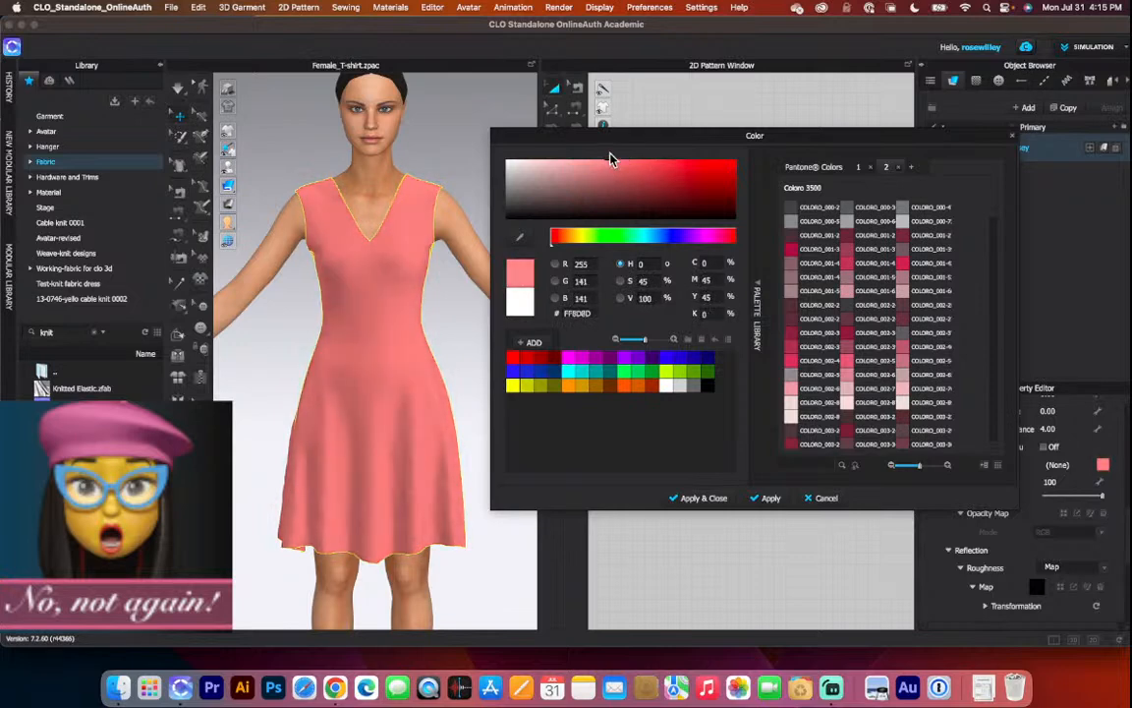
click(702, 499)
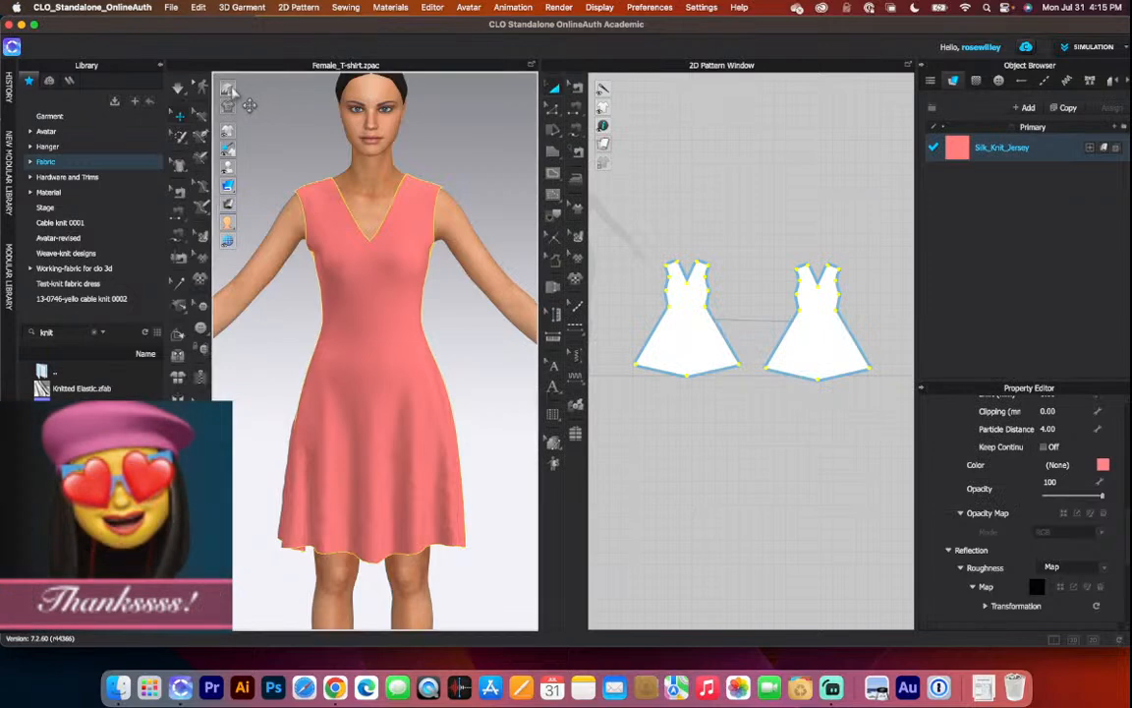
Examine the recolored dress in high-quality rendering from the side and the front, at full length and close up.
click(454, 379)
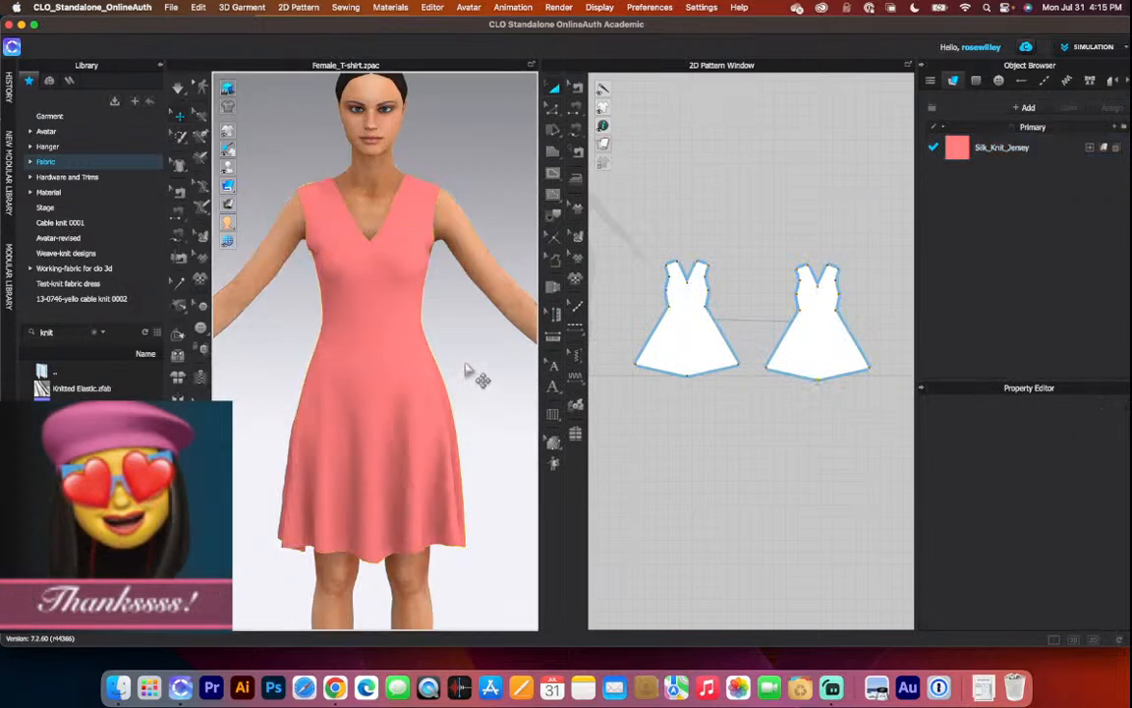
right_drag(448, 371, 425, 376)
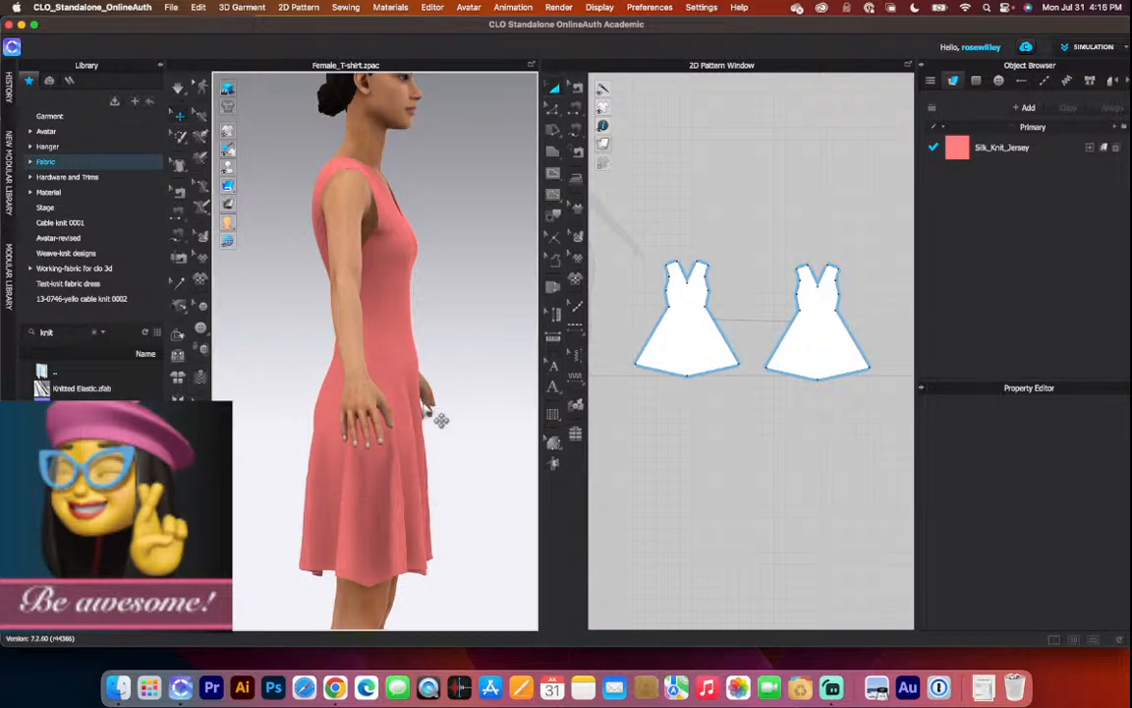
right_drag(296, 397, 380, 397)
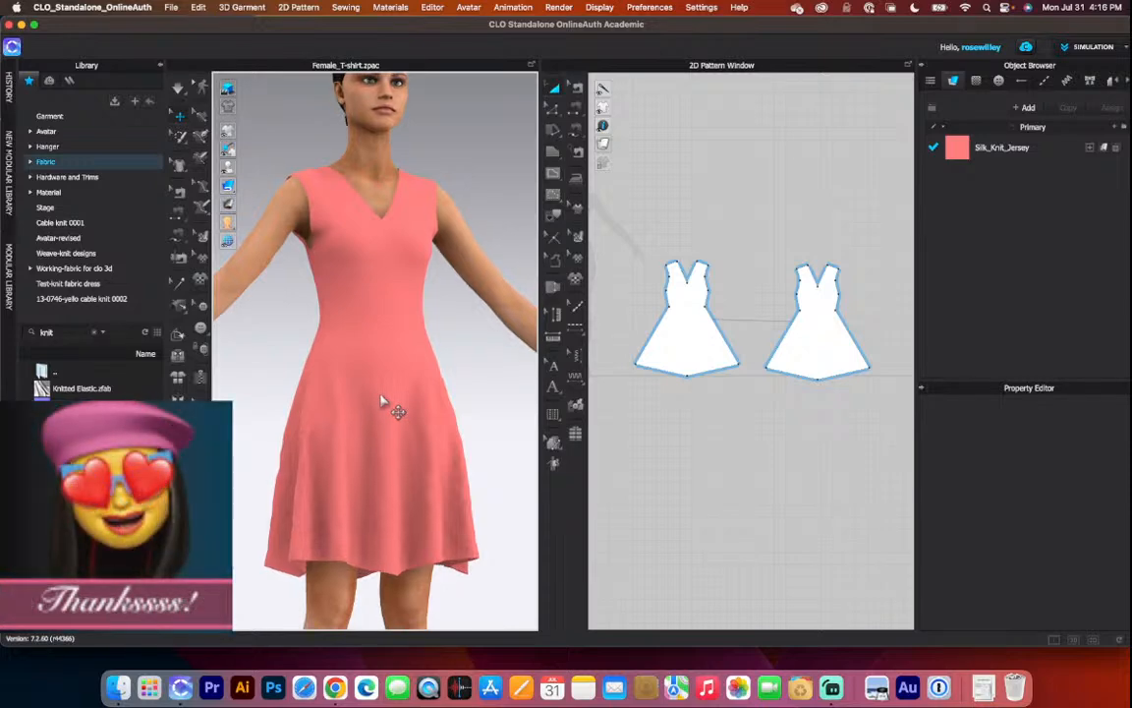
mouse_move(383, 403)
right_down()
mouse_move(409, 397)
mouse_move(376, 403)
right_up()
scroll(425, 399, up, 3)
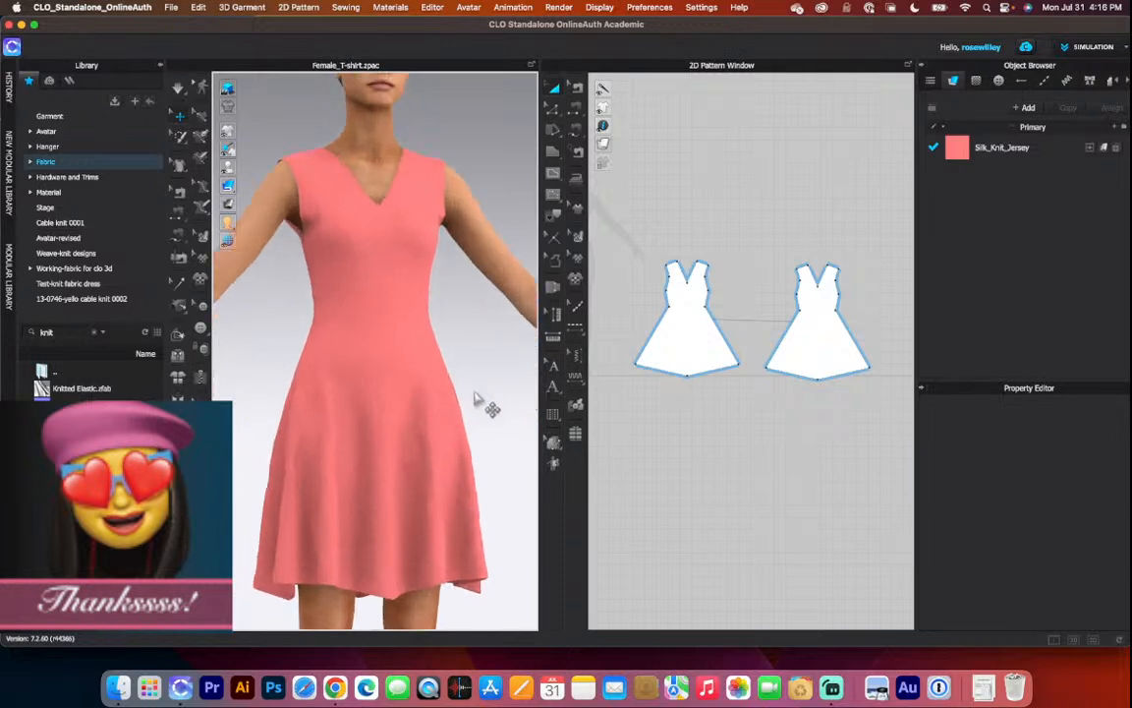
scroll(454, 388, down, 2)
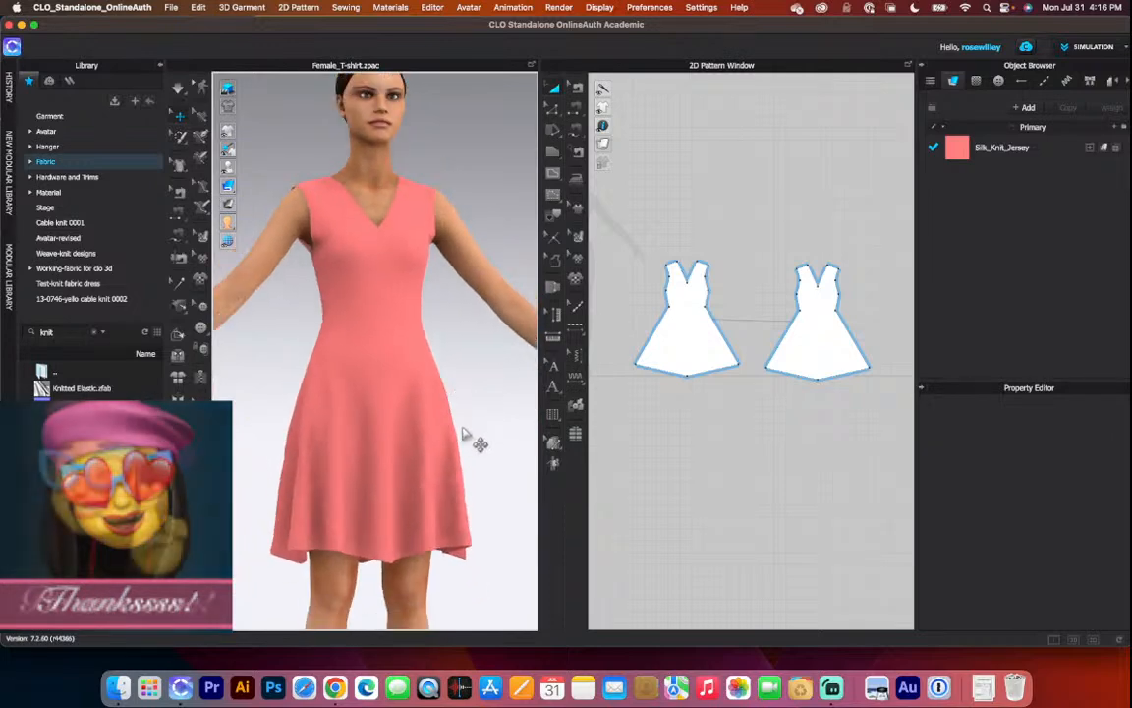
middle_drag(458, 433, 469, 397)
right_drag(470, 397, 459, 399)
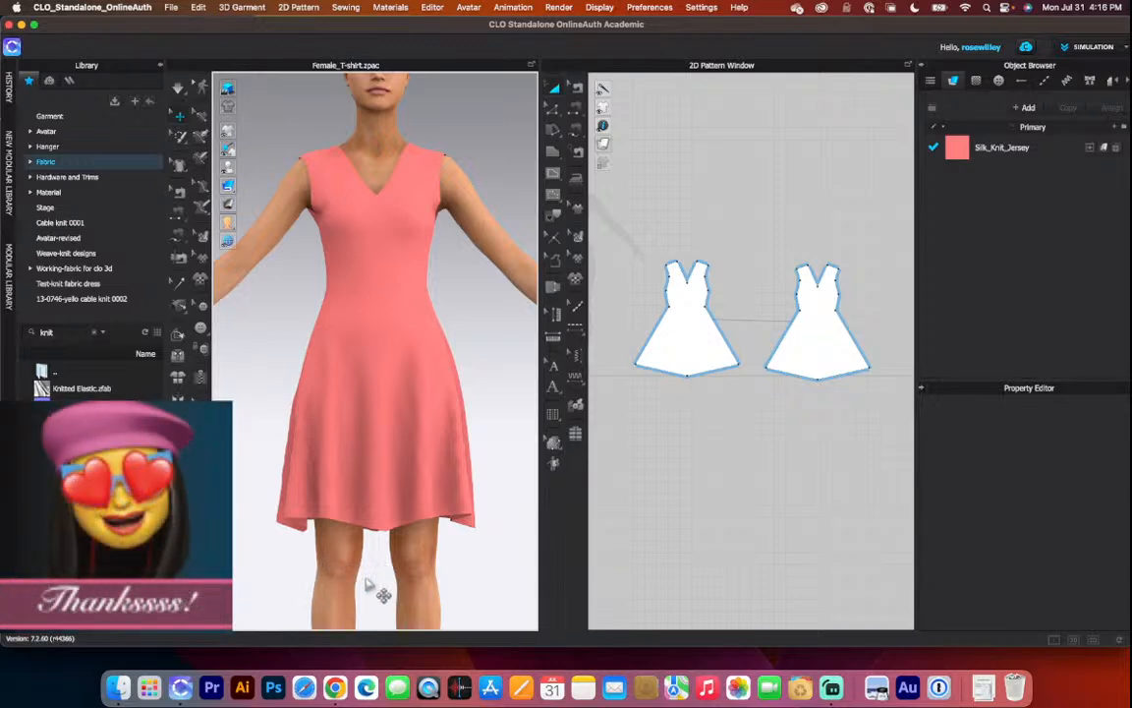
Switch to Chrome and search Google for "encoder fashoion".
click(344, 695)
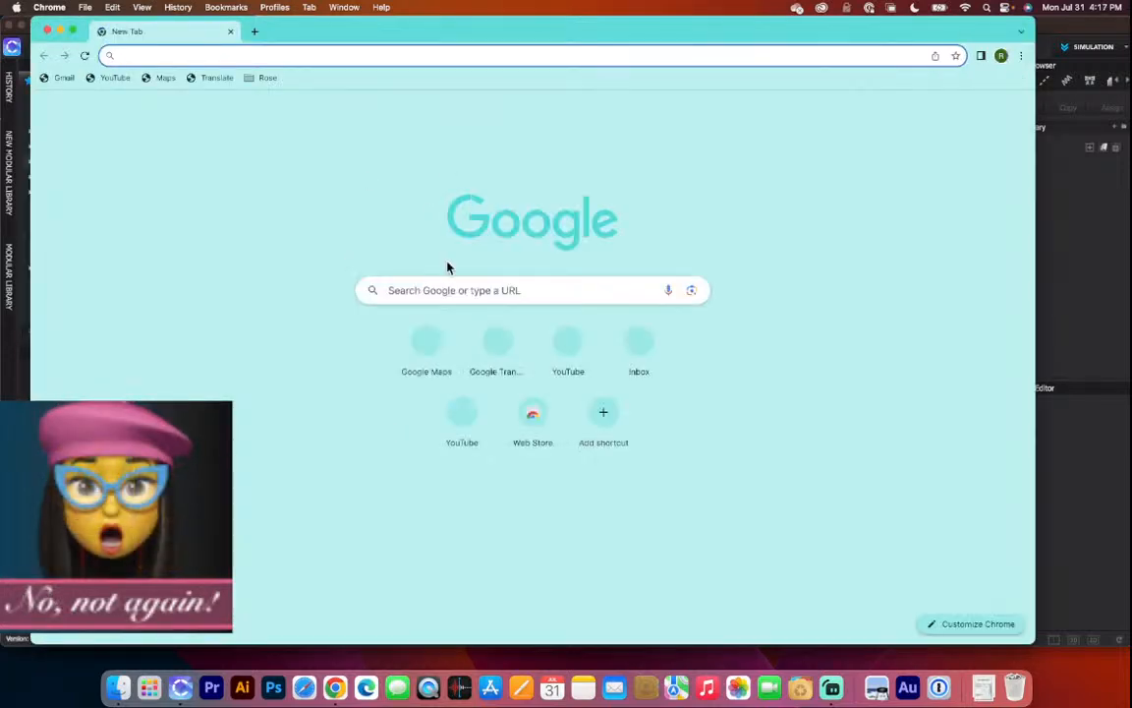
click(415, 288)
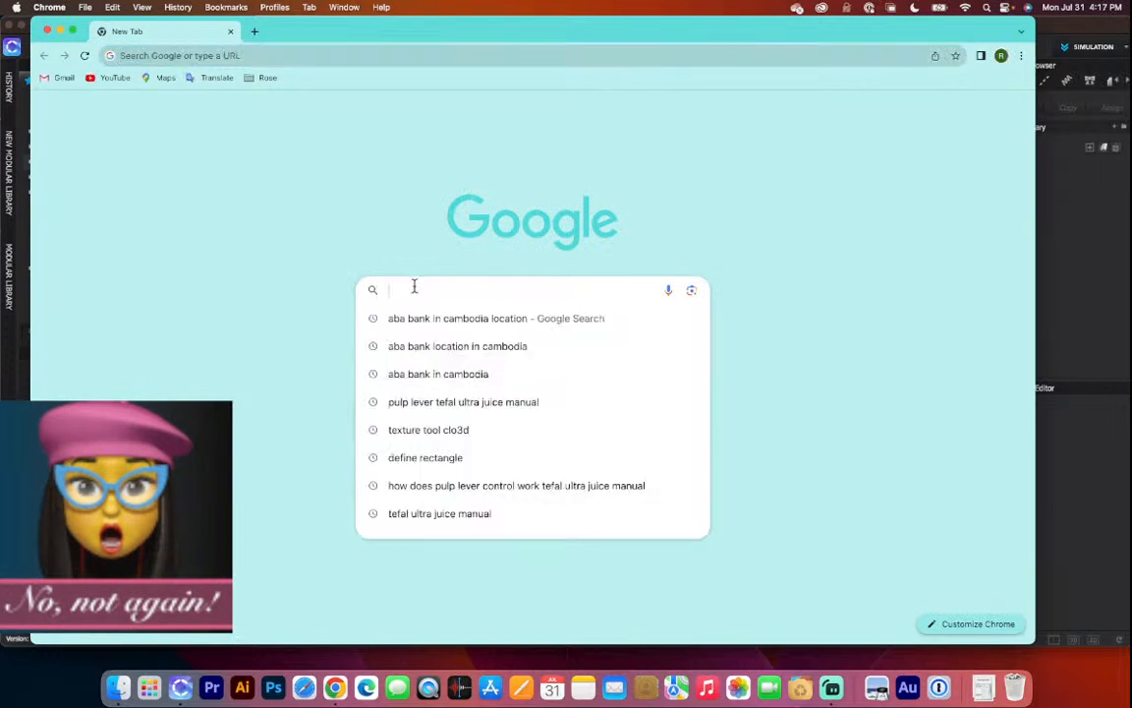
text(encoder)
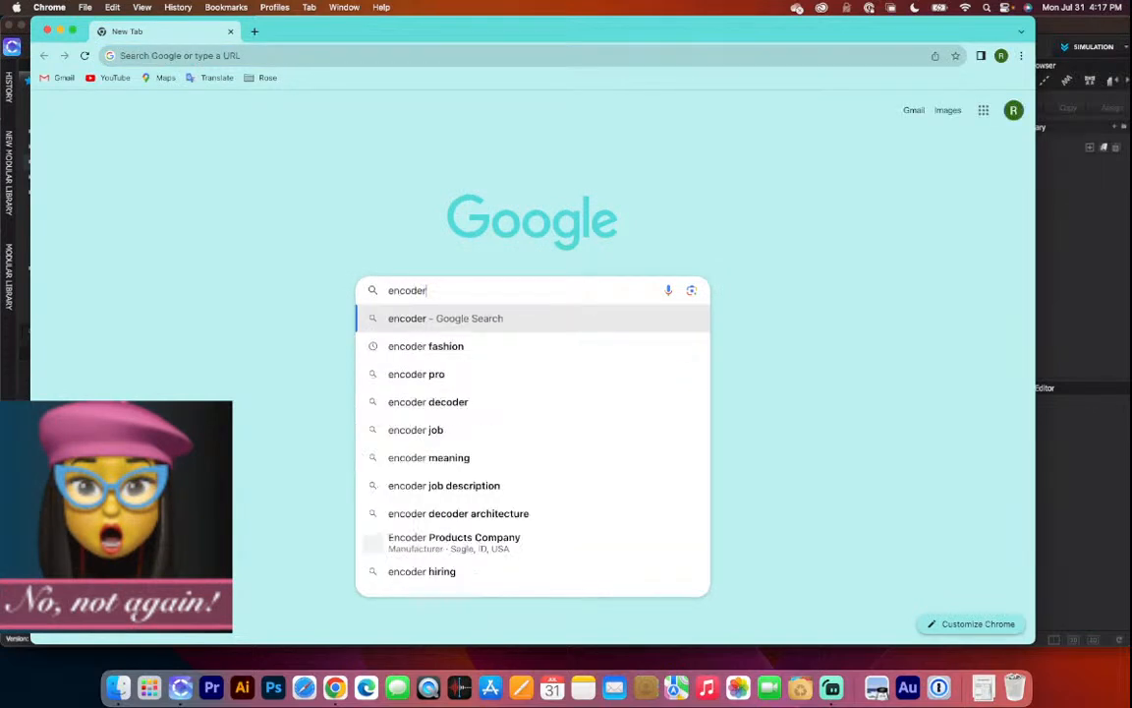
text( fashon)
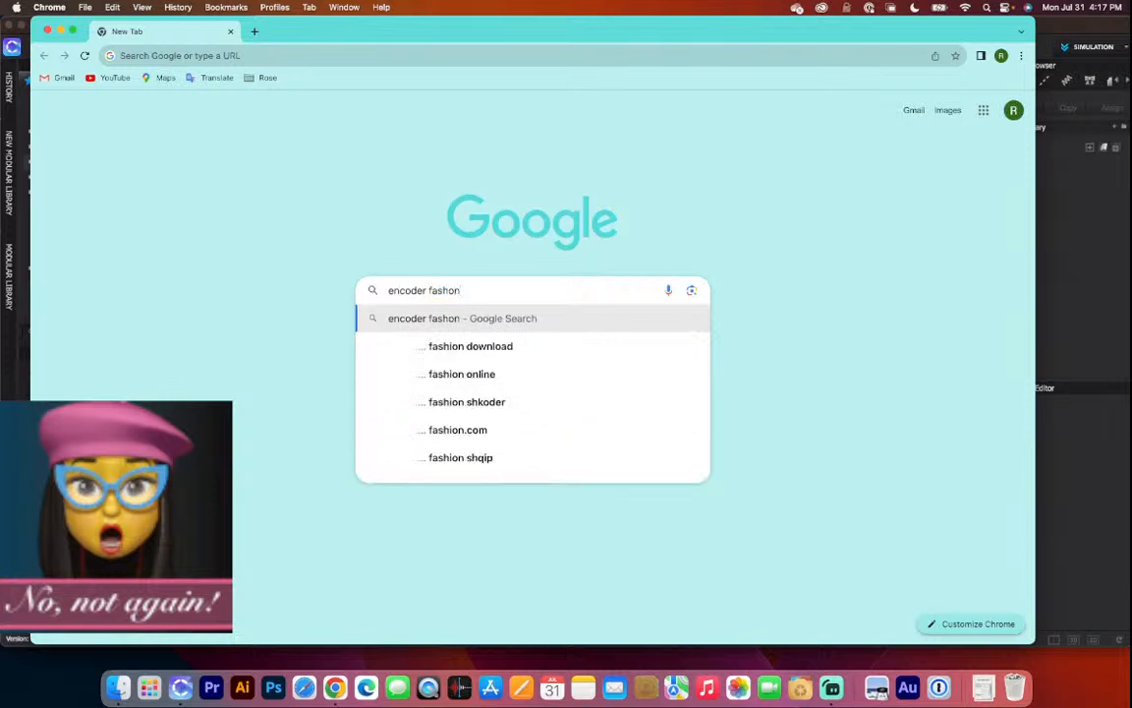
key(BackSpace)
text(ion)
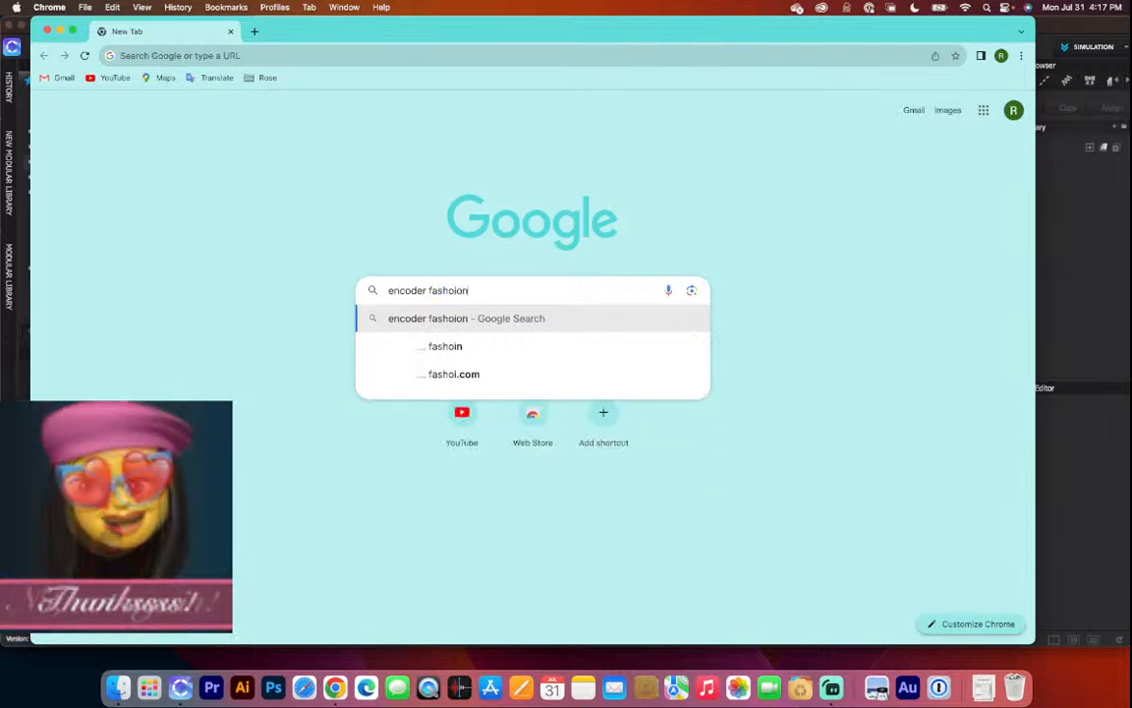
key(Return)
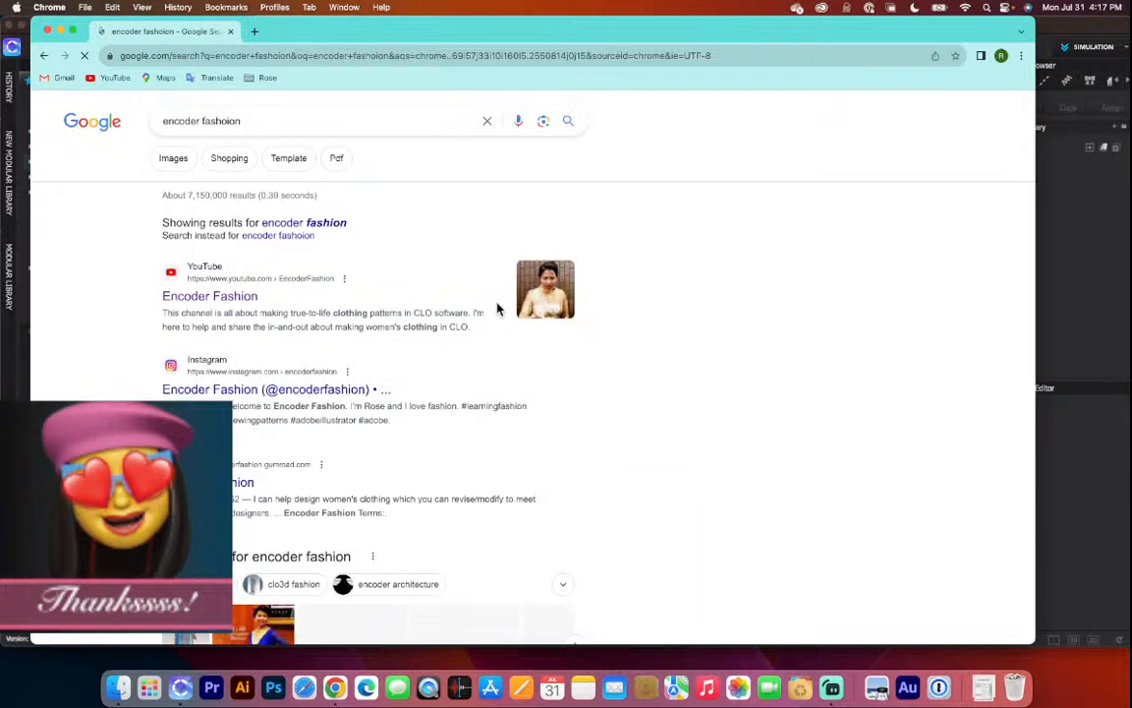
Open the Encoder Fashion YouTube channel and move and resize the browser window so CLO shows behind it.
click(243, 307)
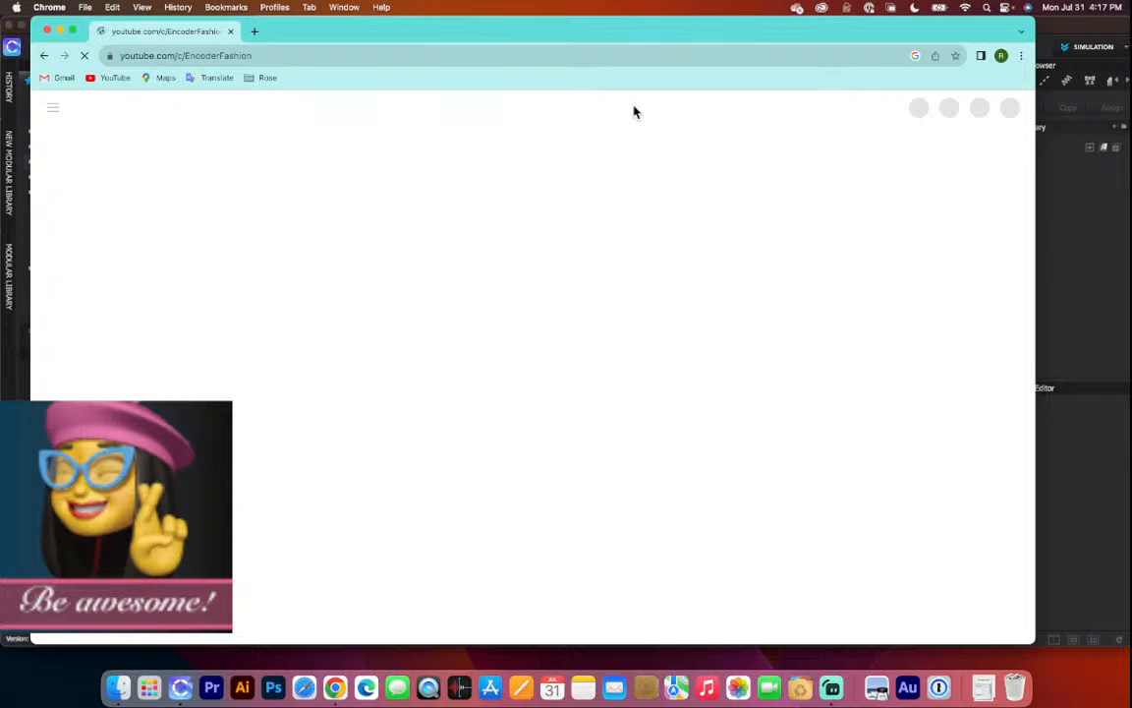
drag(656, 27, 684, 126)
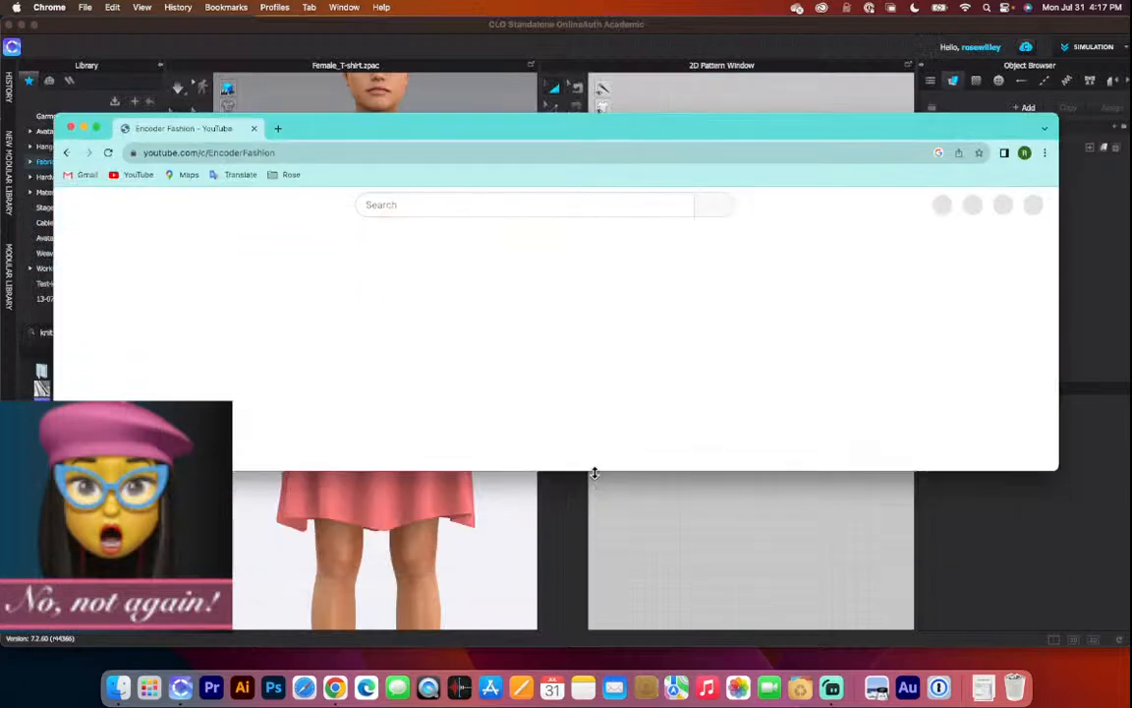
drag(594, 489, 592, 555)
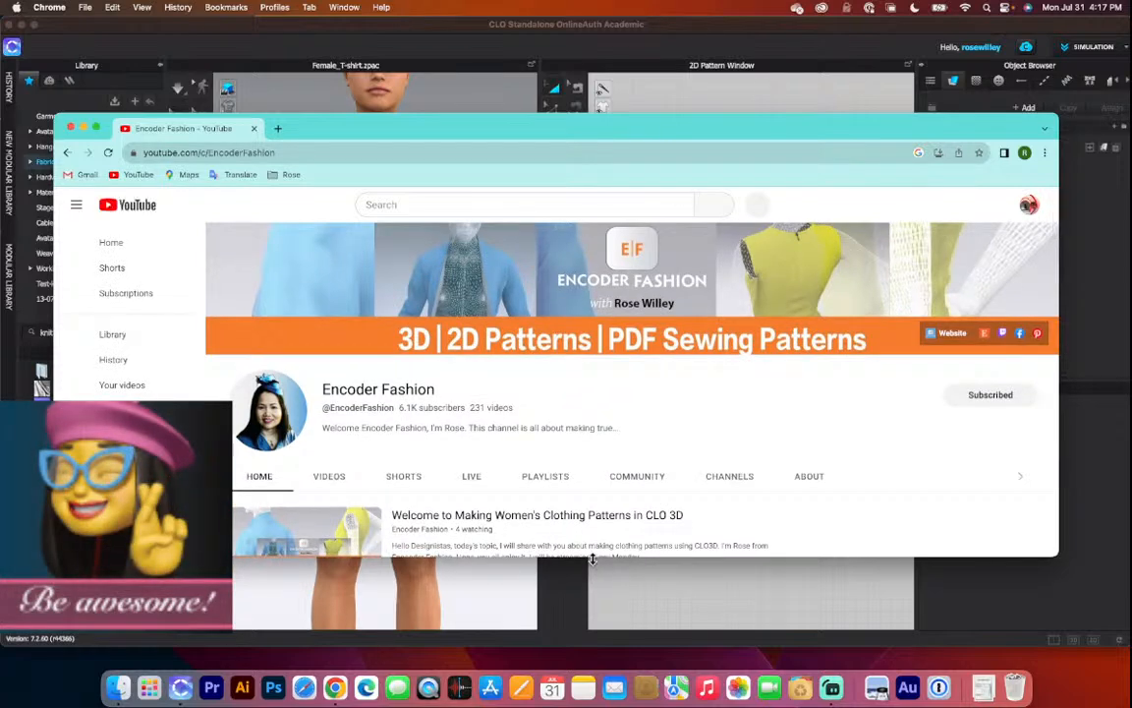
drag(584, 556, 584, 582)
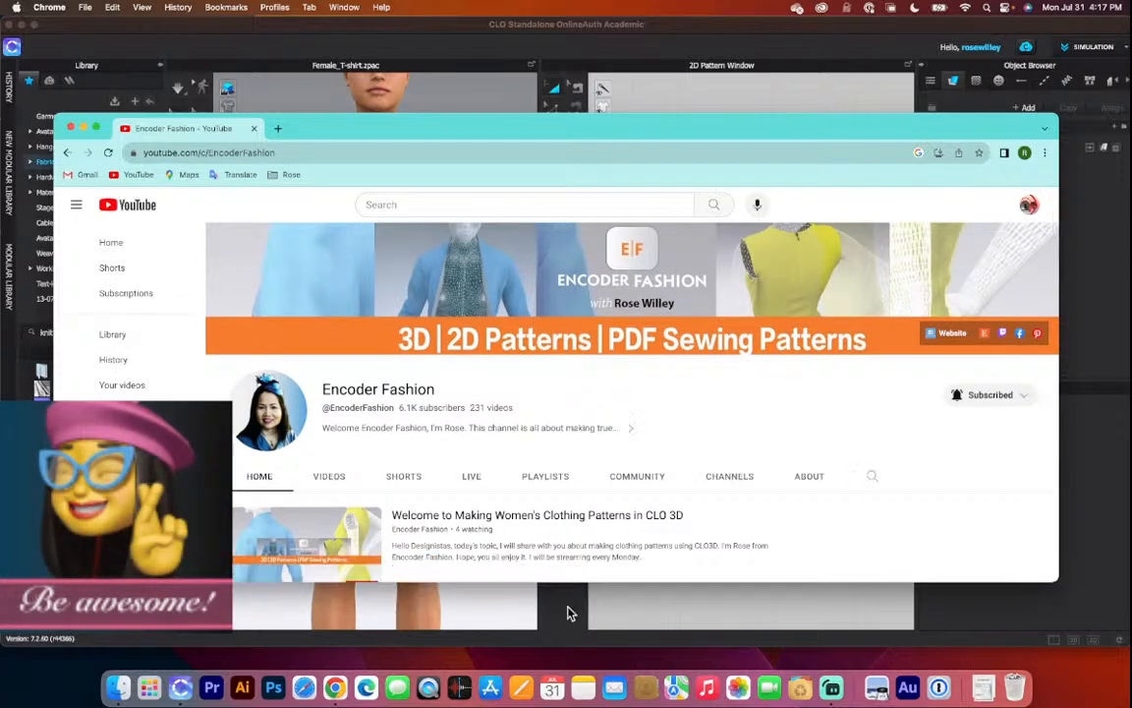
Look over the channel's home page, open its list of videos, and move the browser window higher on the screen.
scroll(587, 442, down, 2)
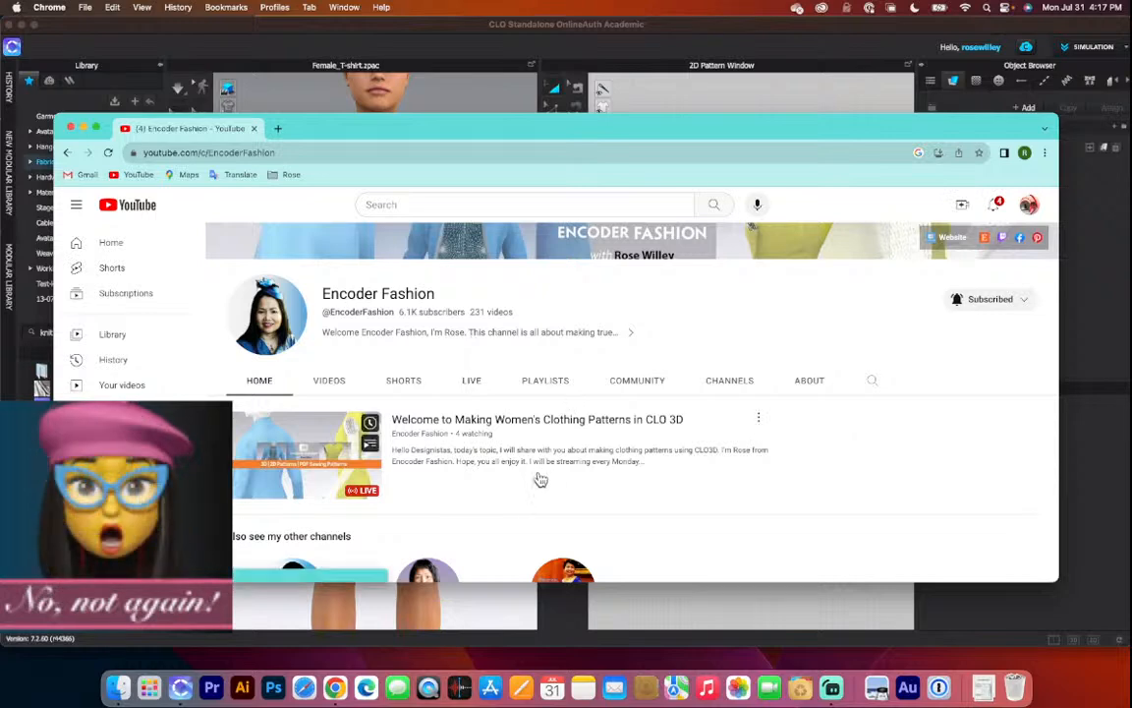
scroll(475, 475, down, 1)
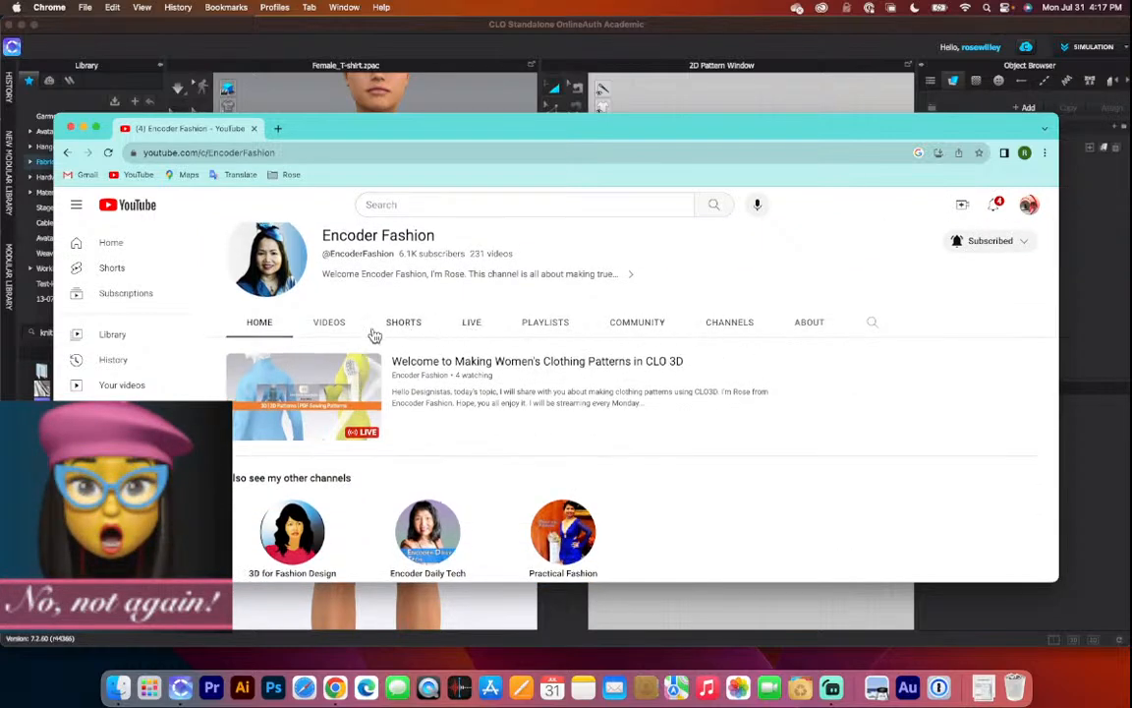
click(332, 324)
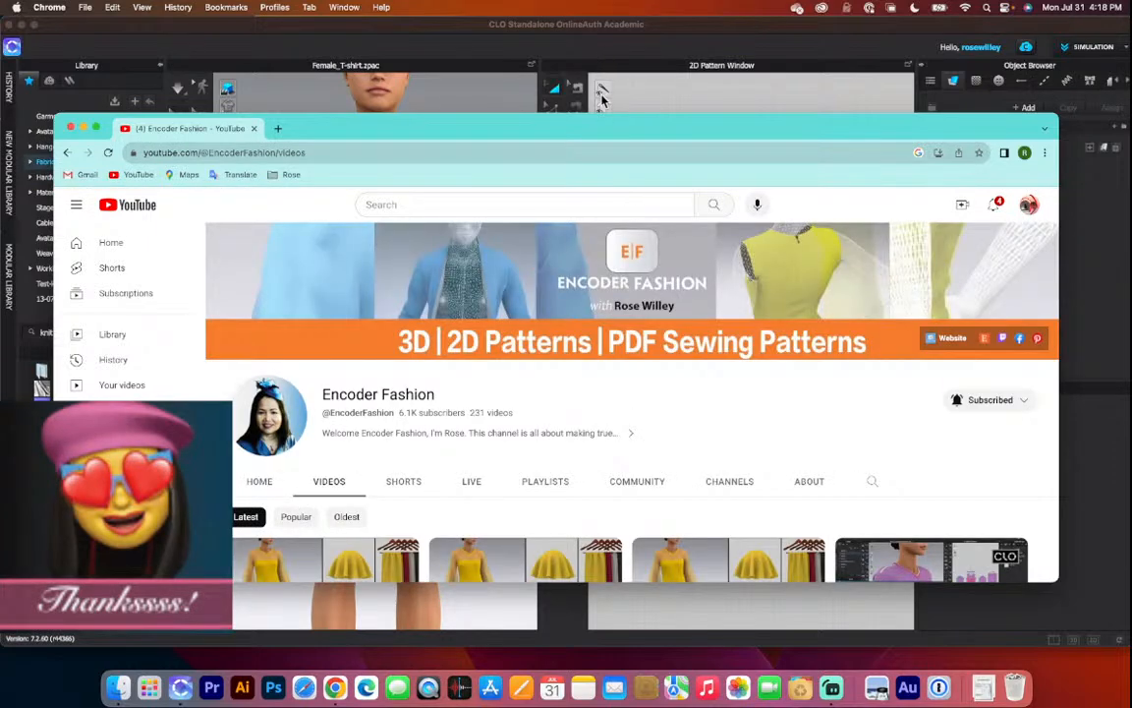
drag(596, 122, 599, 49)
Browse the channel's latest videos down to the parametric pattern and animation tutorials and back to the newest ones.
scroll(542, 391, down, 5)
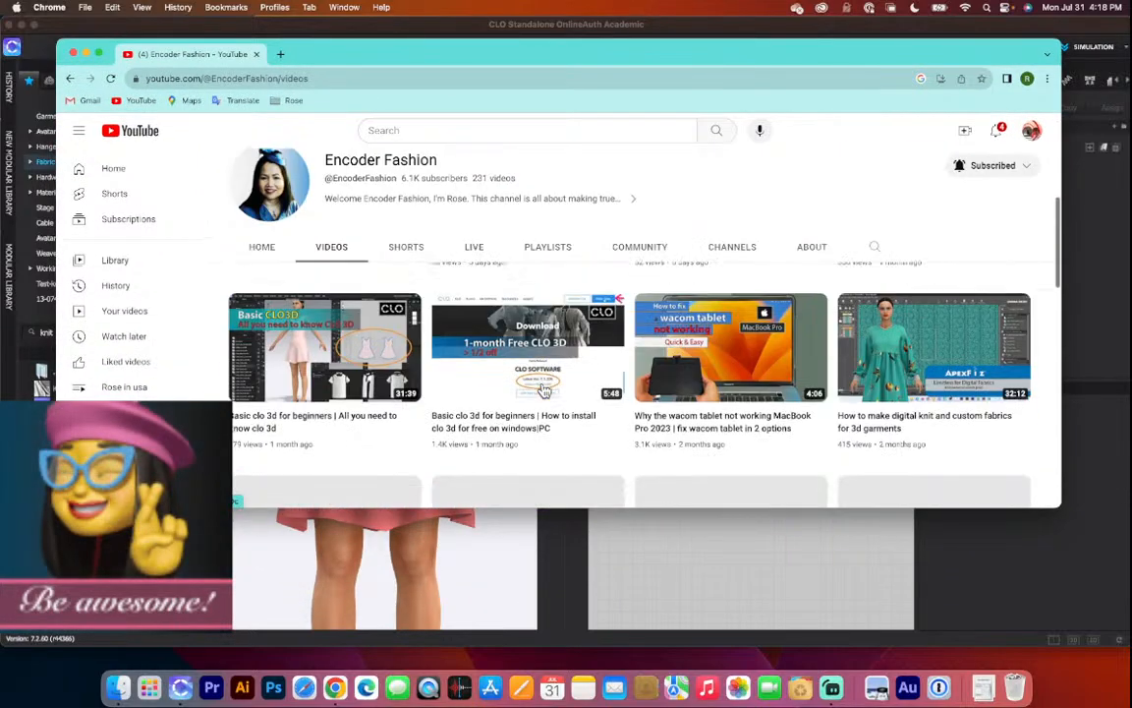
scroll(543, 390, up, 2)
scroll(543, 390, up, 3)
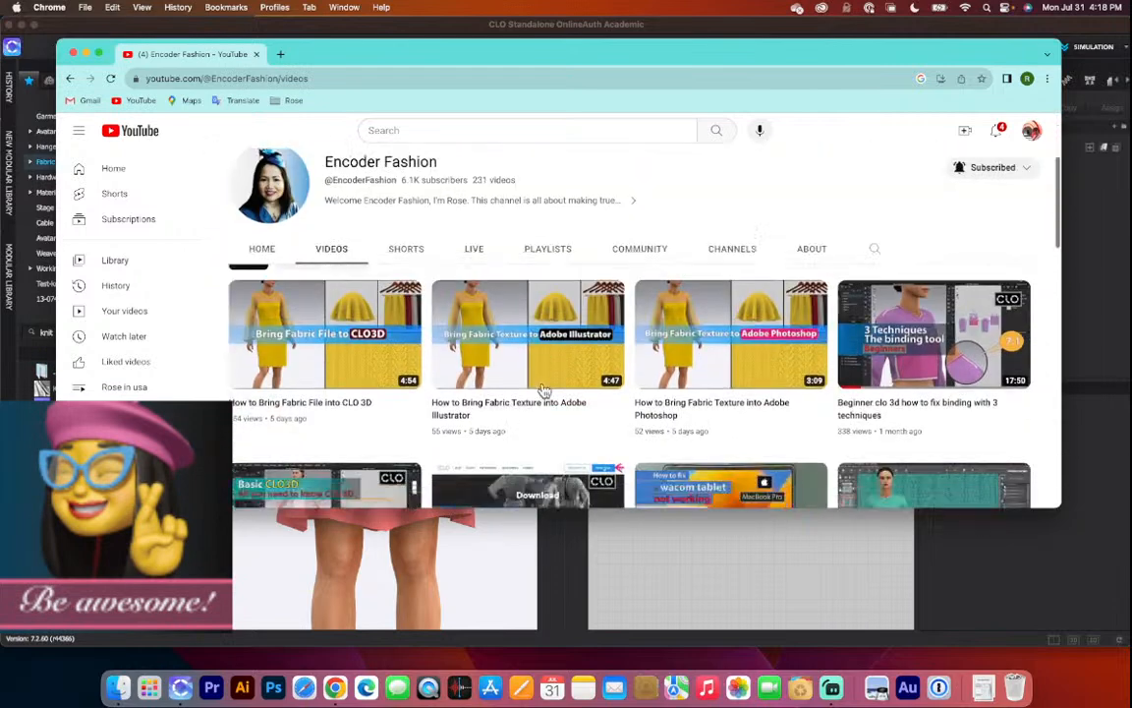
scroll(544, 390, down, 1)
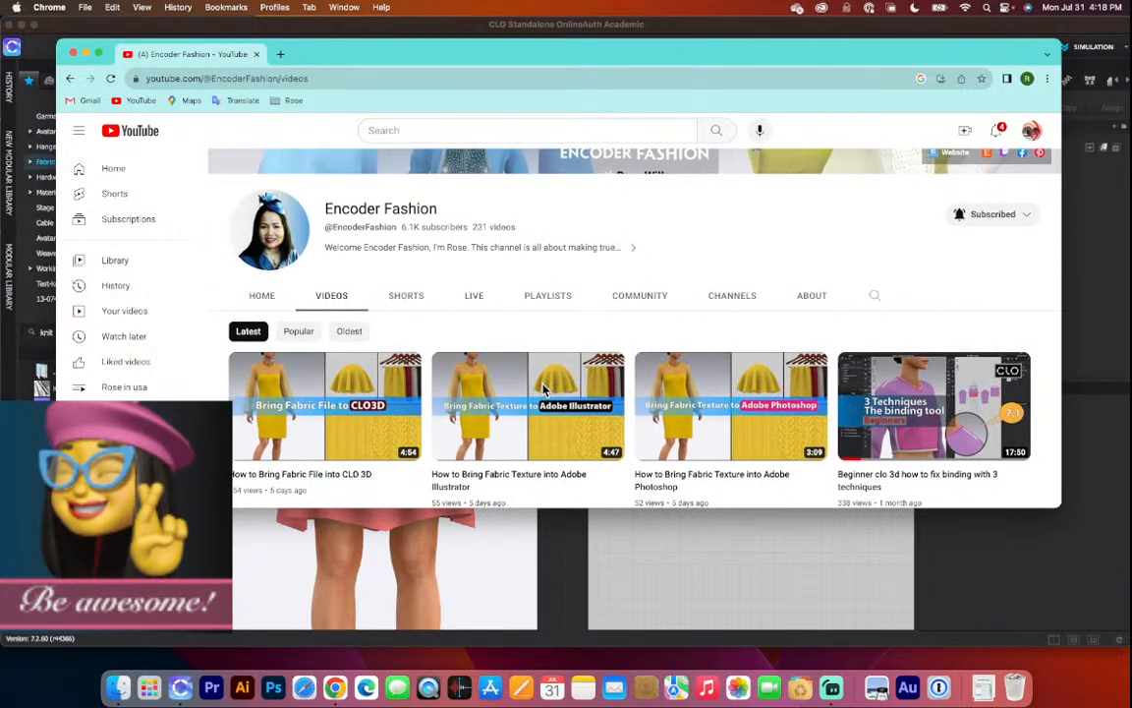
scroll(543, 390, down, 2)
scroll(543, 390, down, 5)
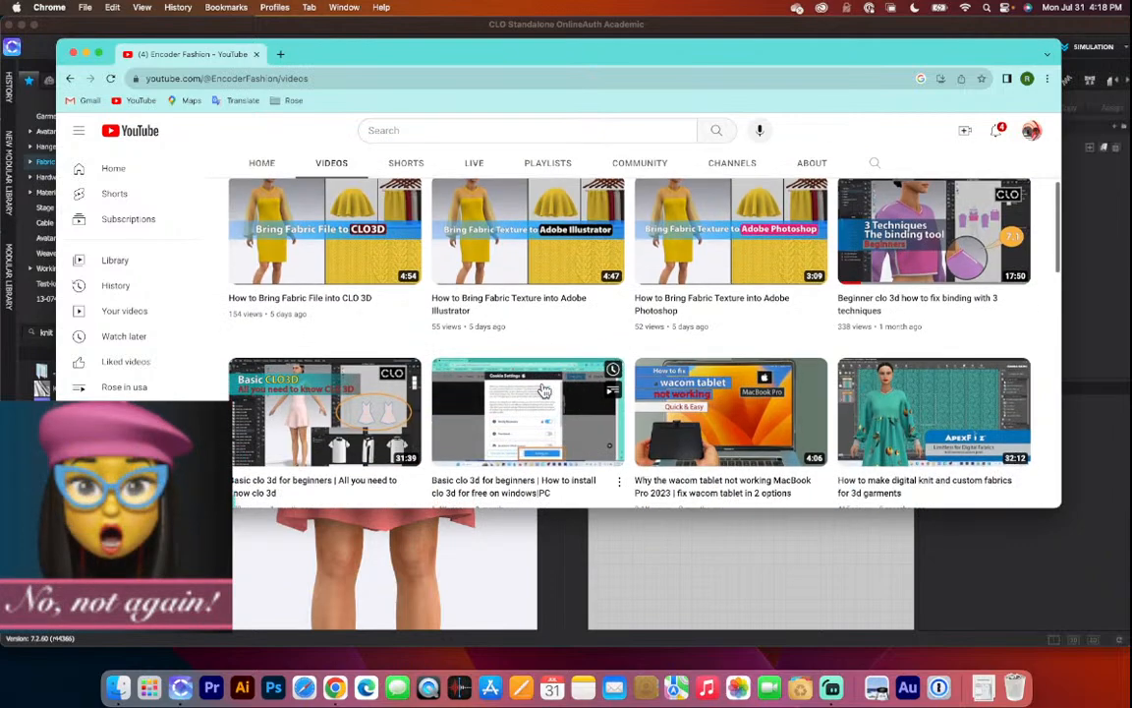
scroll(543, 390, down, 2)
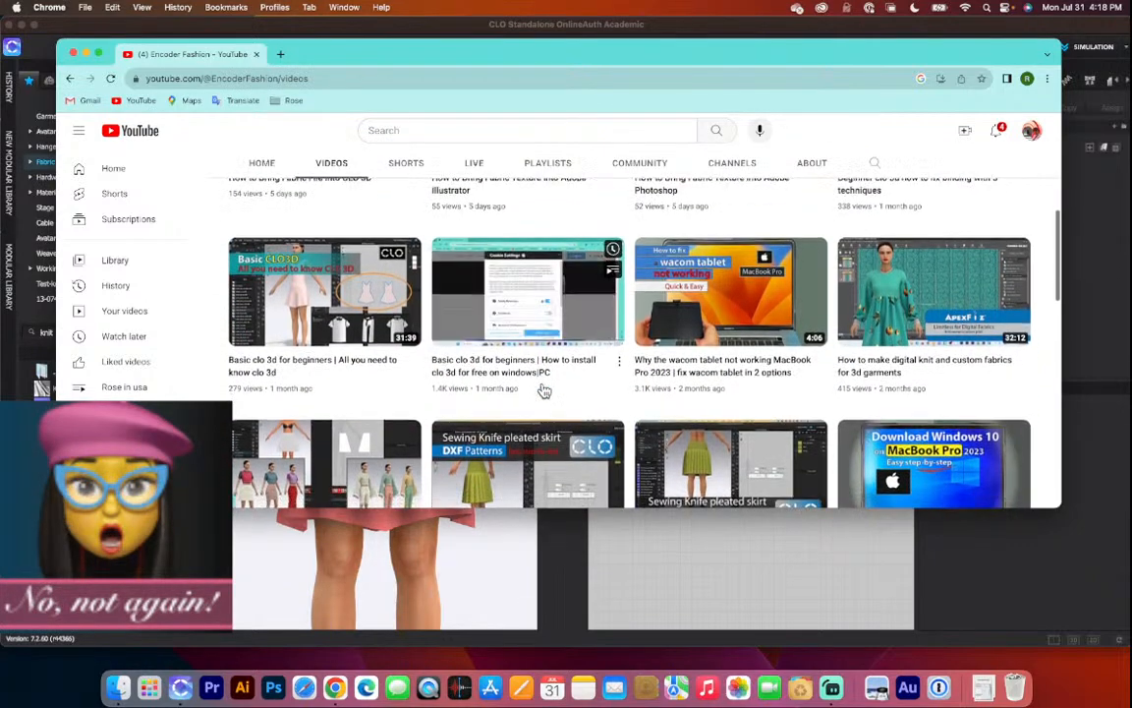
scroll(543, 391, down, 3)
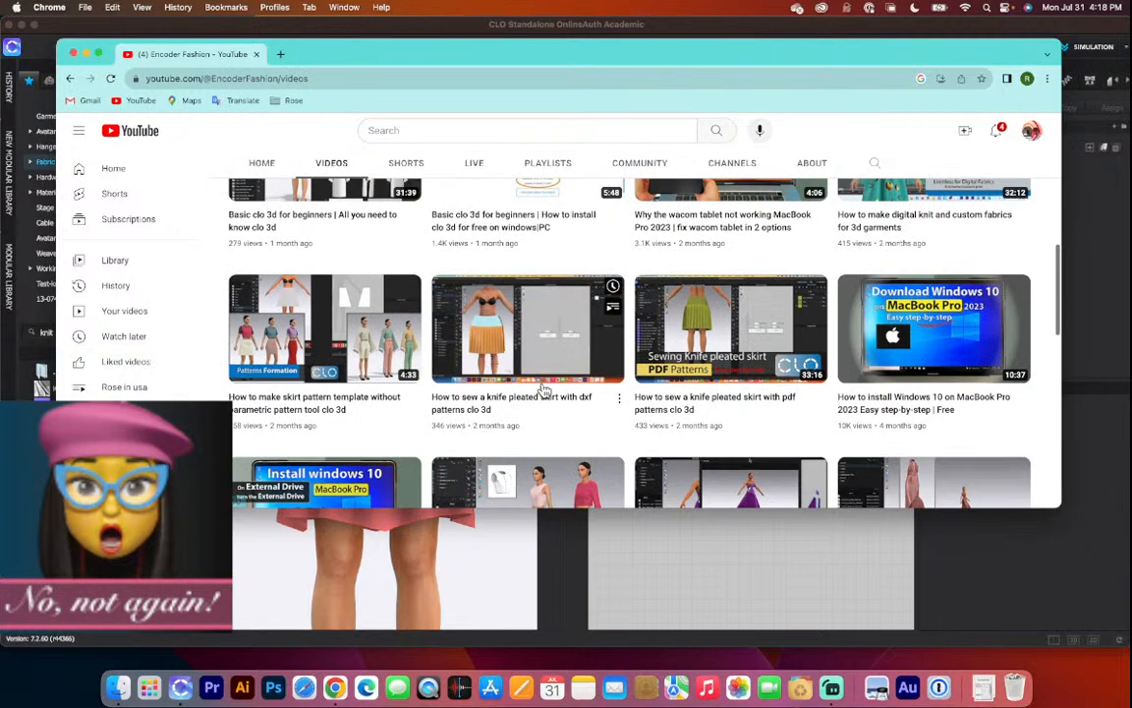
scroll(508, 355, down, 6)
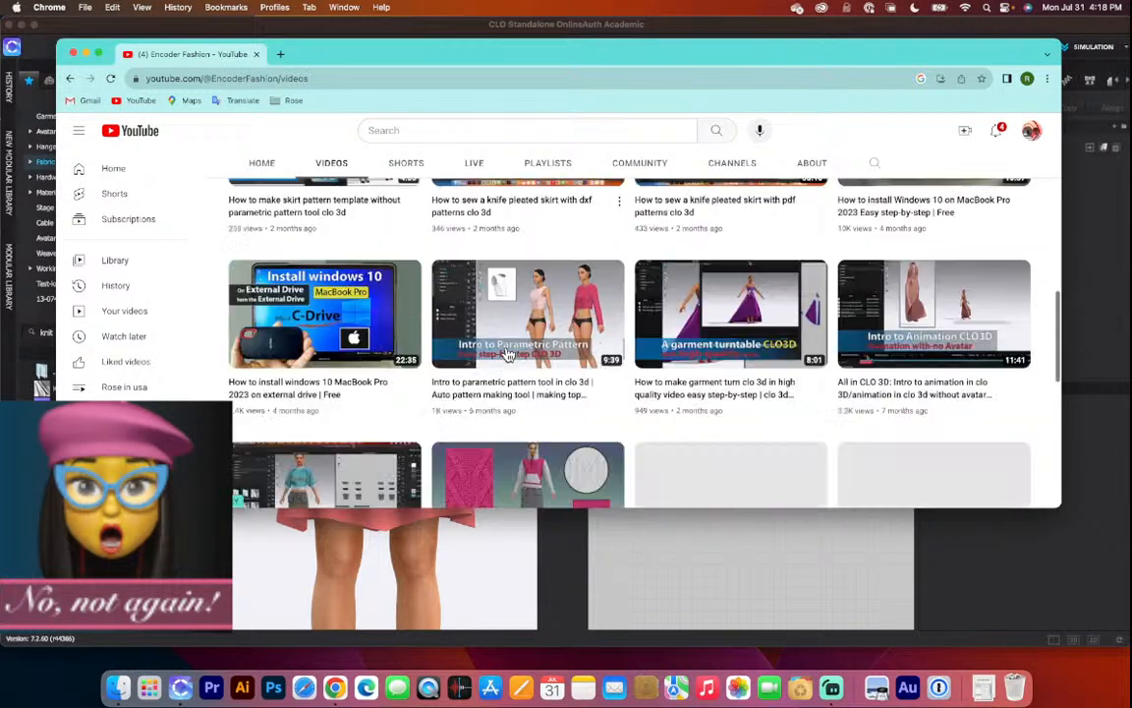
scroll(509, 355, up, 10)
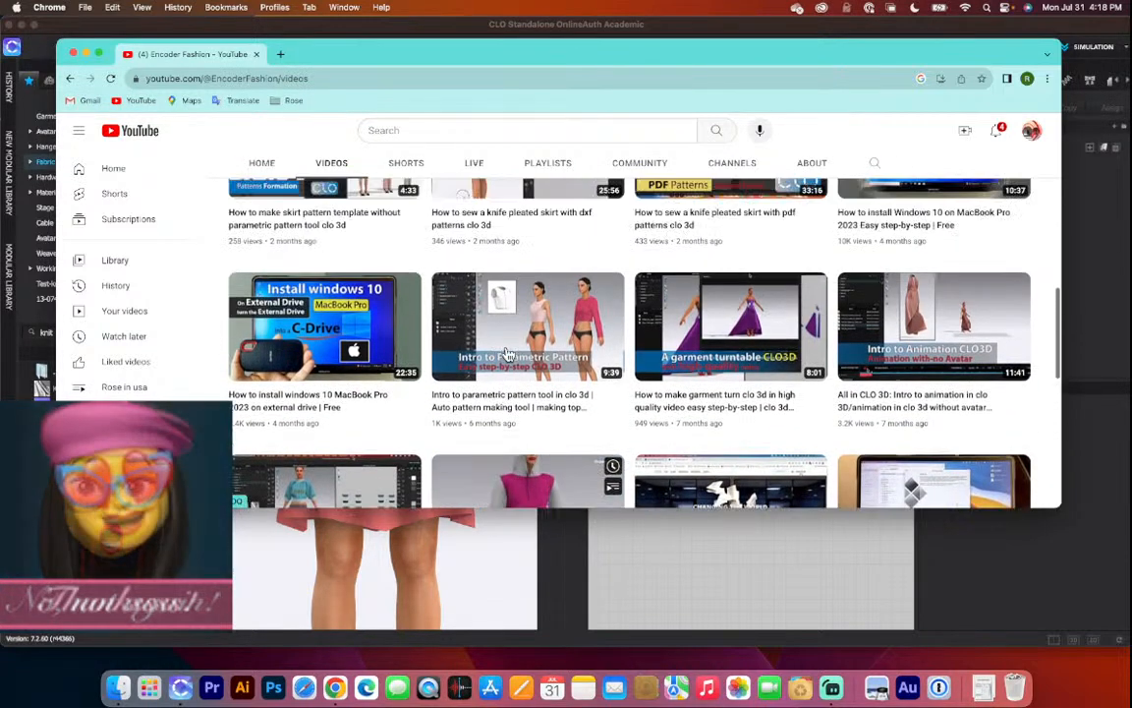
scroll(508, 355, up, 8)
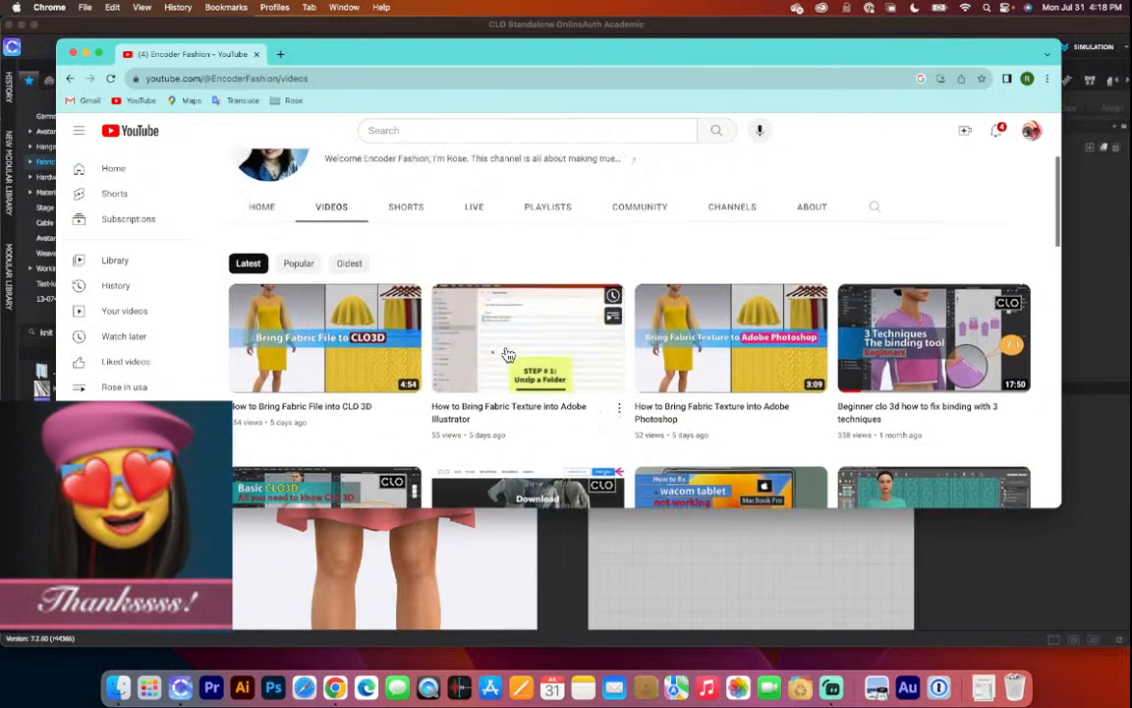
Make the browser window taller and browse the channel's videos down to the older zipper, floor-hiding, dart and unfold tutorials.
scroll(508, 355, down, 4)
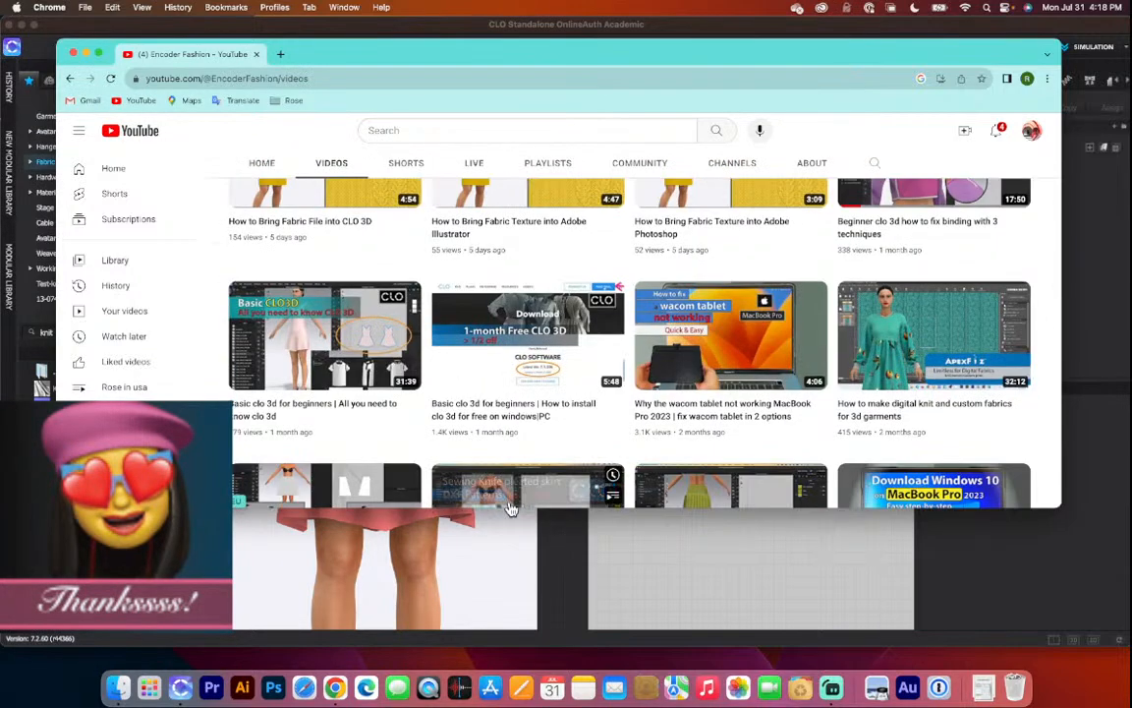
drag(510, 592, 510, 597)
scroll(537, 479, down, 2)
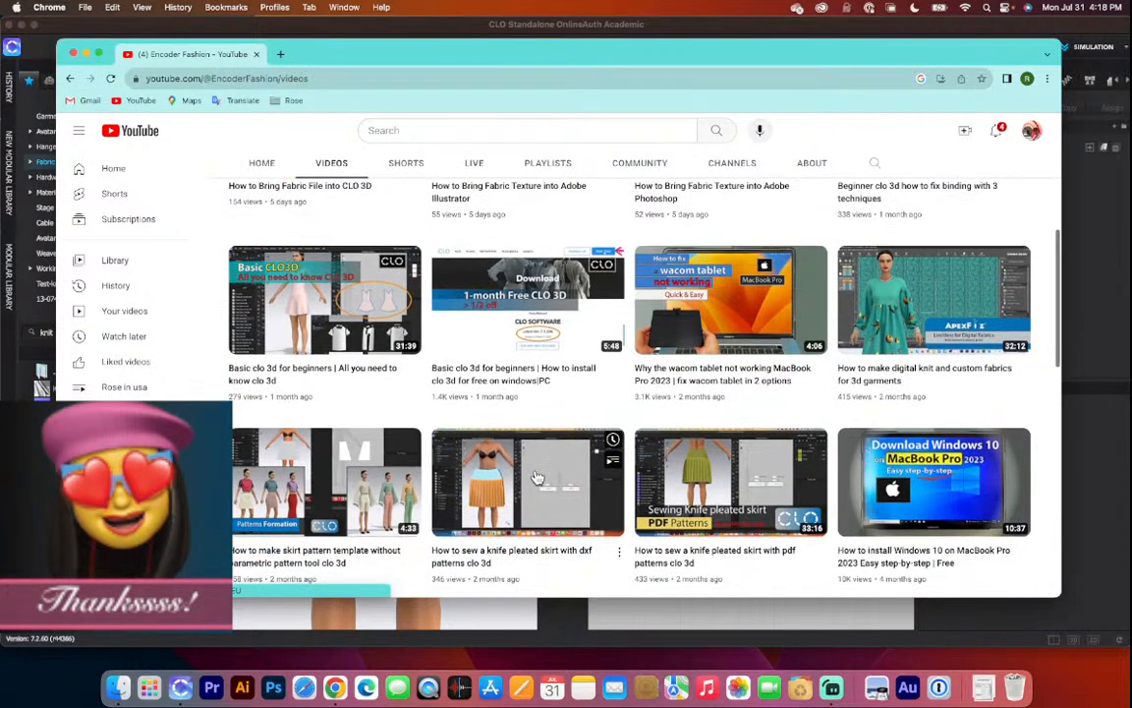
scroll(536, 479, down, 3)
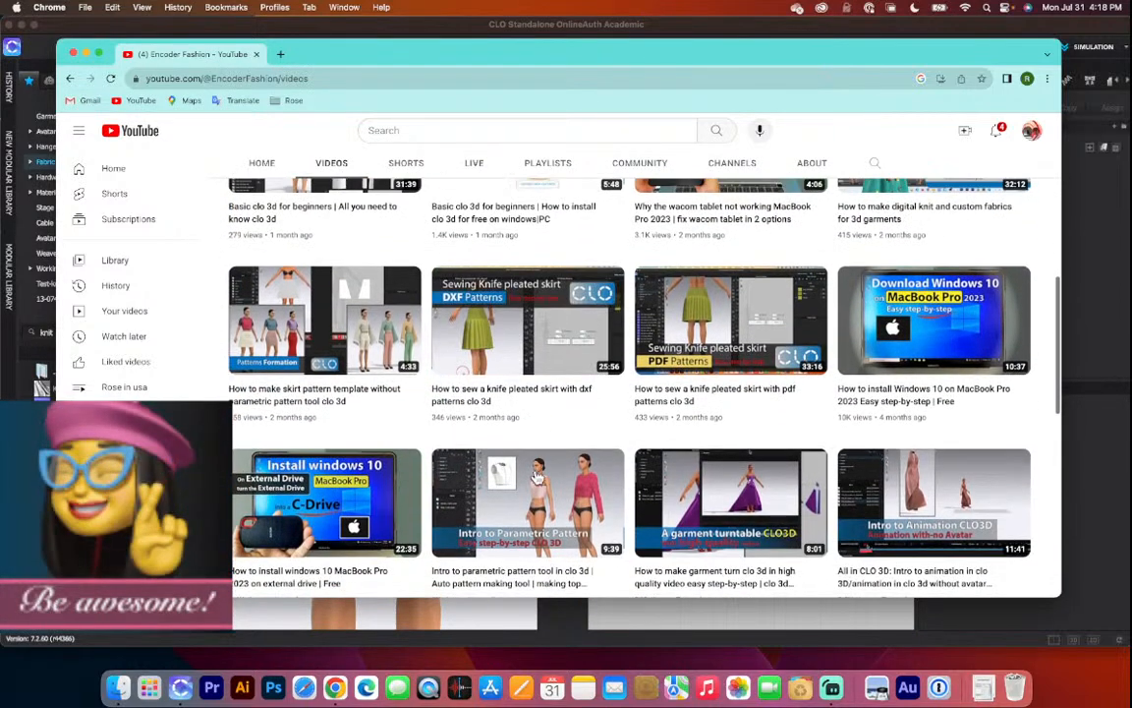
scroll(537, 478, down, 3)
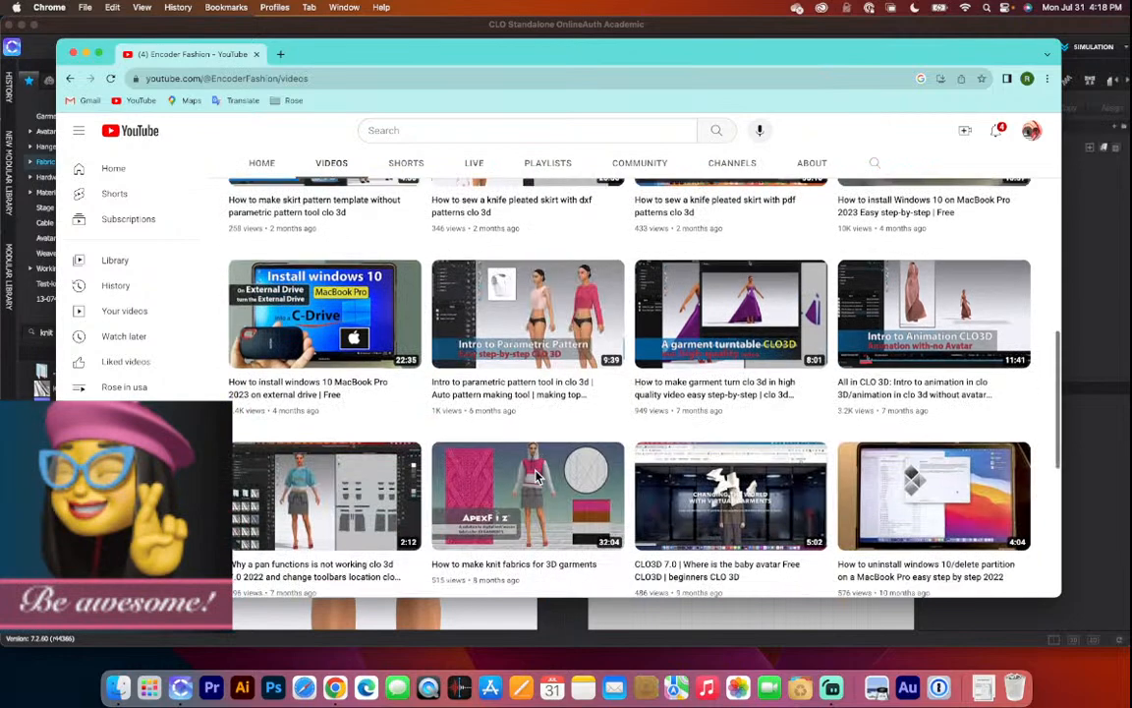
scroll(606, 425, down, 1)
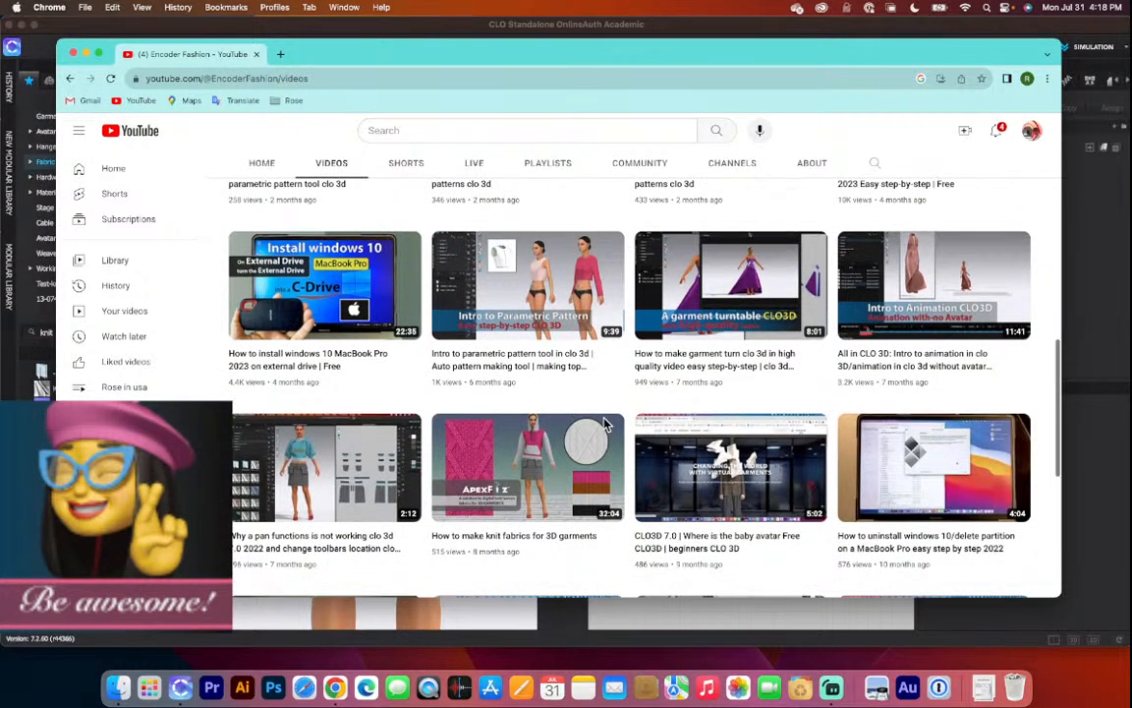
scroll(606, 425, down, 3)
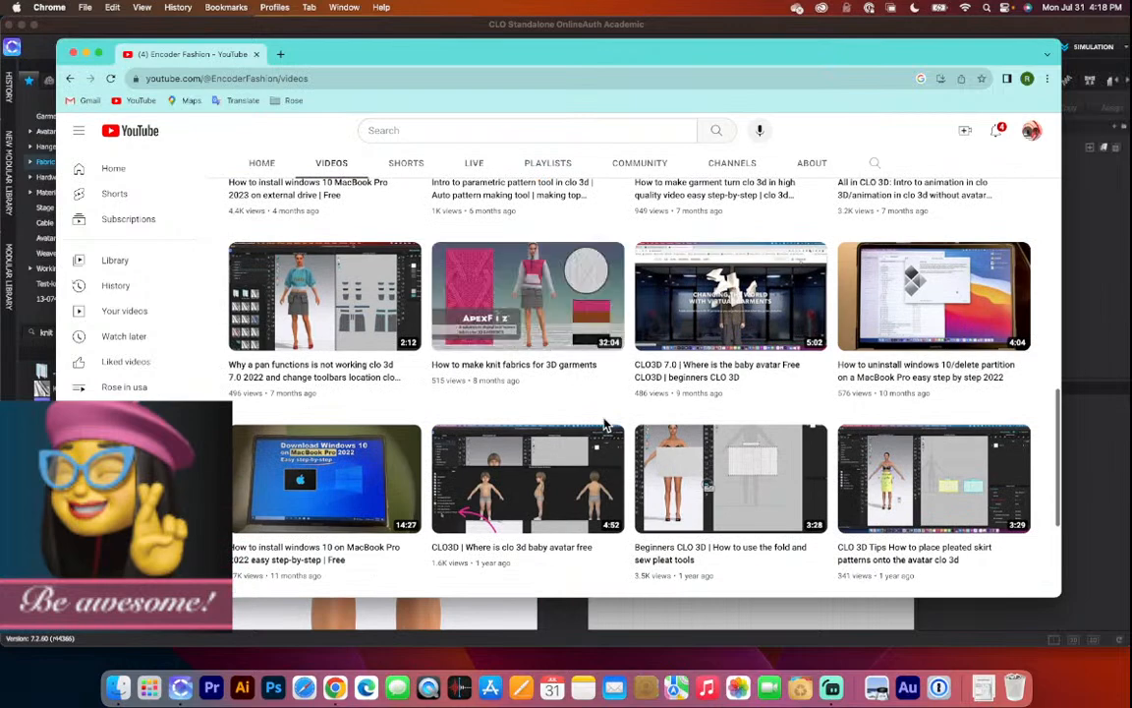
scroll(607, 425, down, 2)
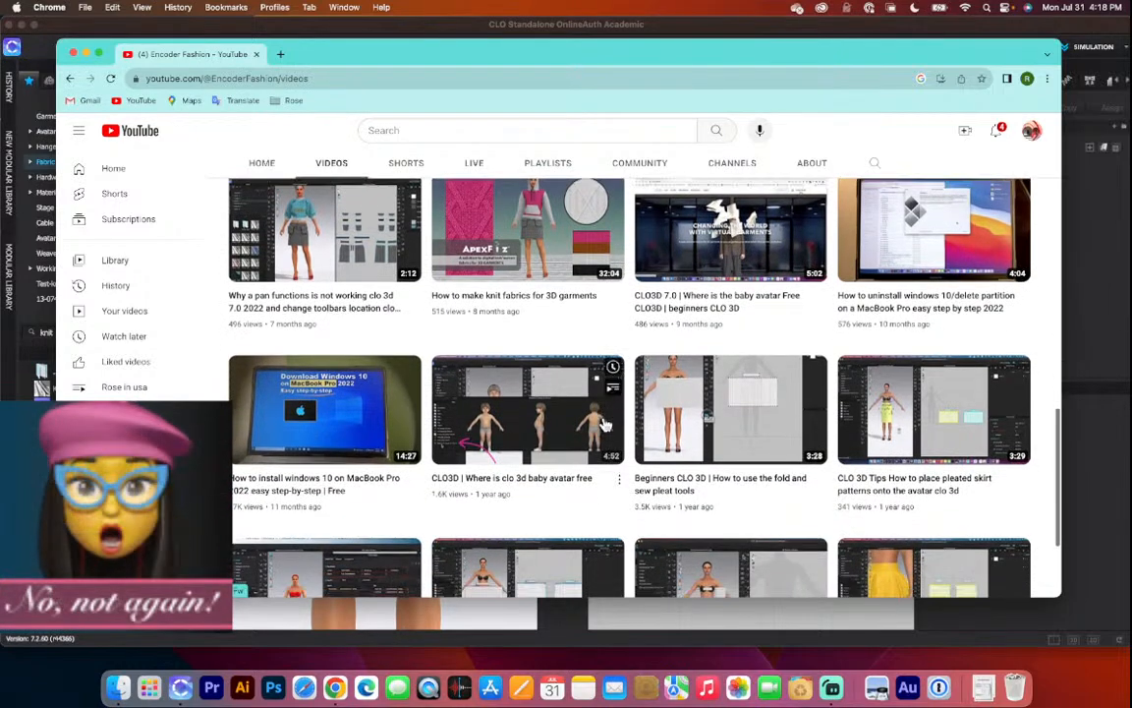
scroll(606, 425, down, 2)
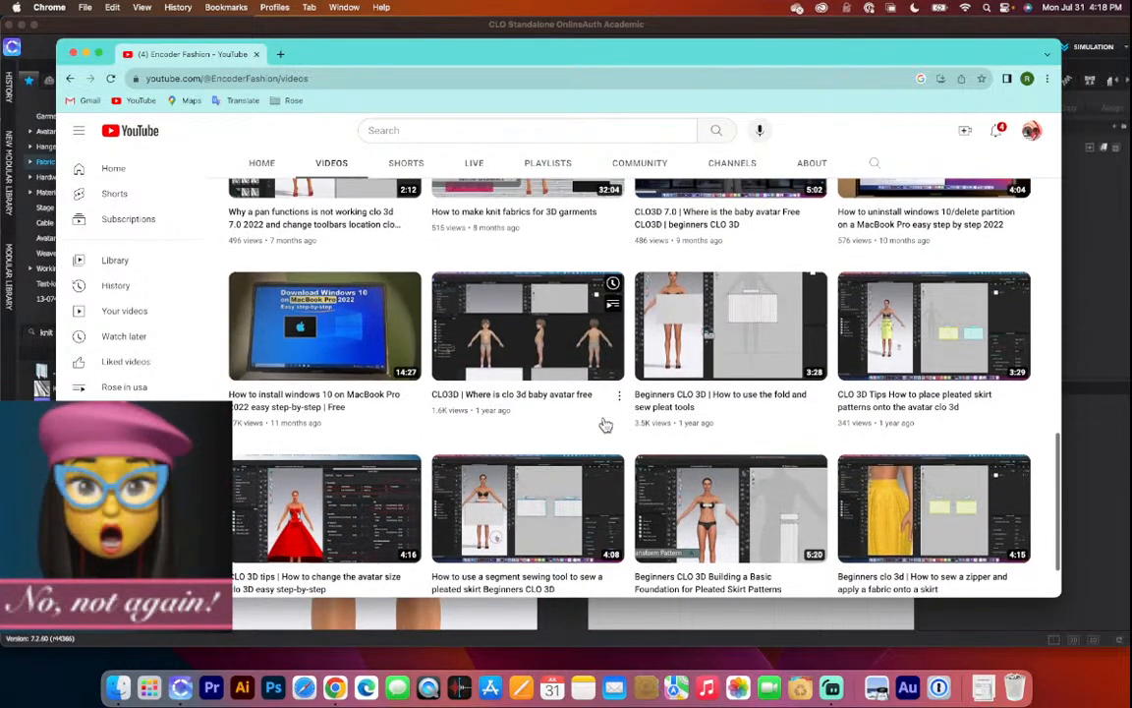
scroll(607, 425, down, 2)
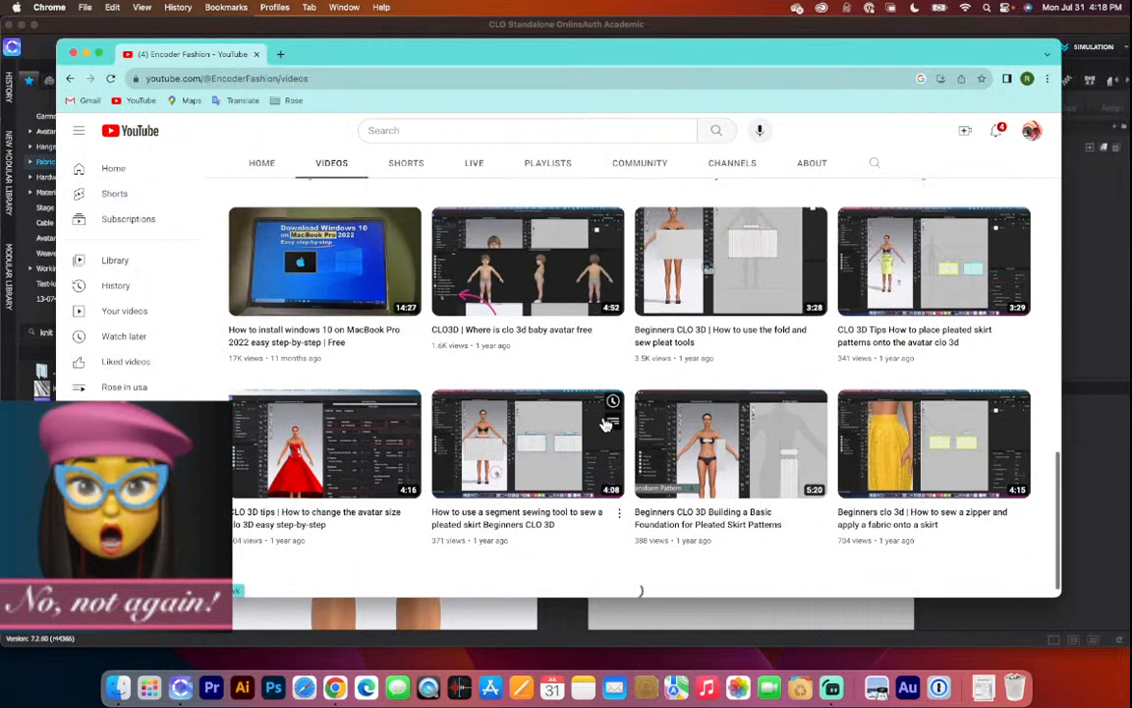
scroll(607, 425, down, 1)
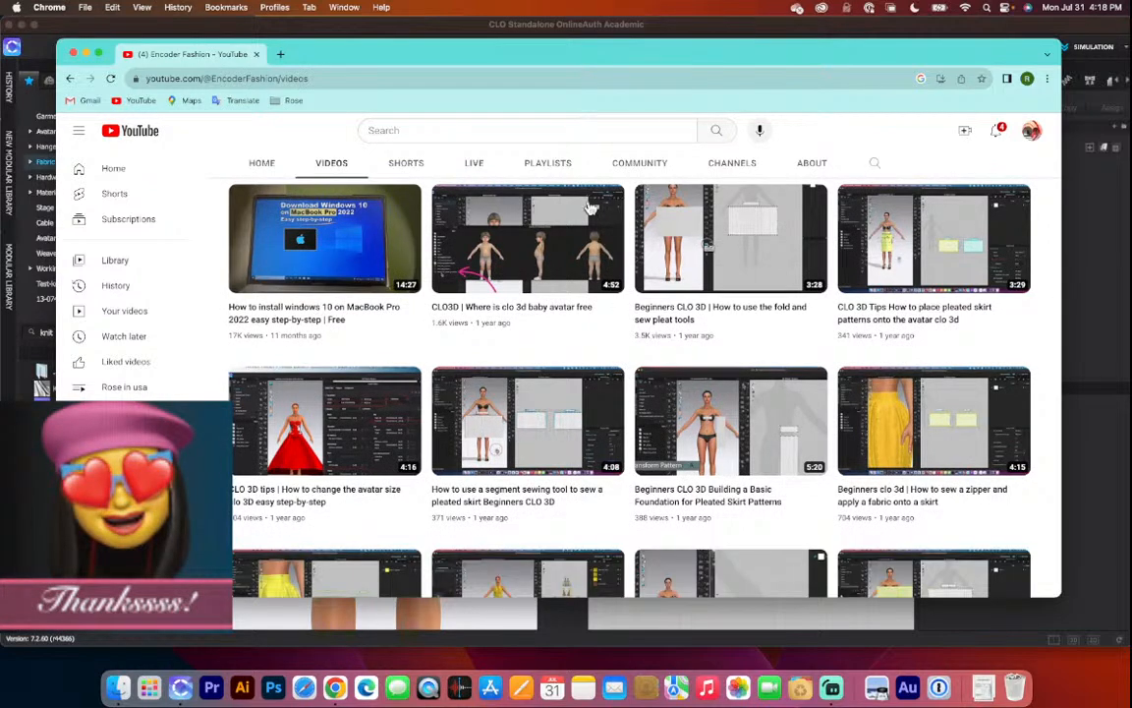
scroll(590, 208, down, 2)
scroll(590, 208, down, 1)
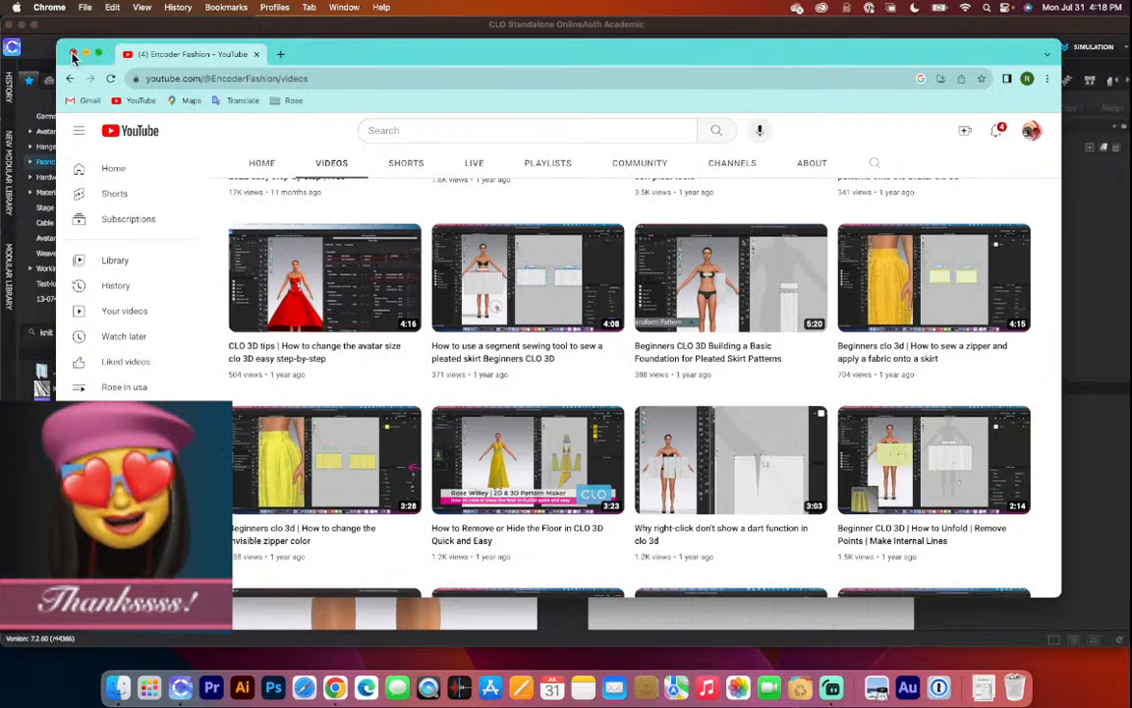
Close the YouTube window and quit Chrome.
key(super+w)
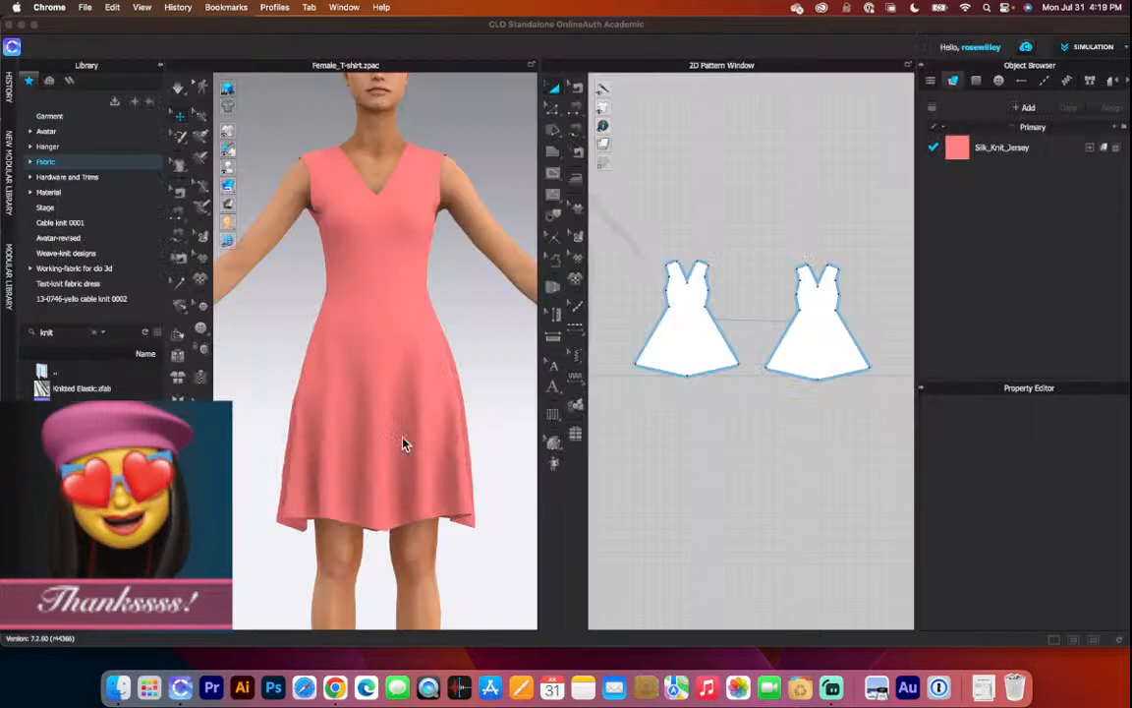
right_click(335, 686)
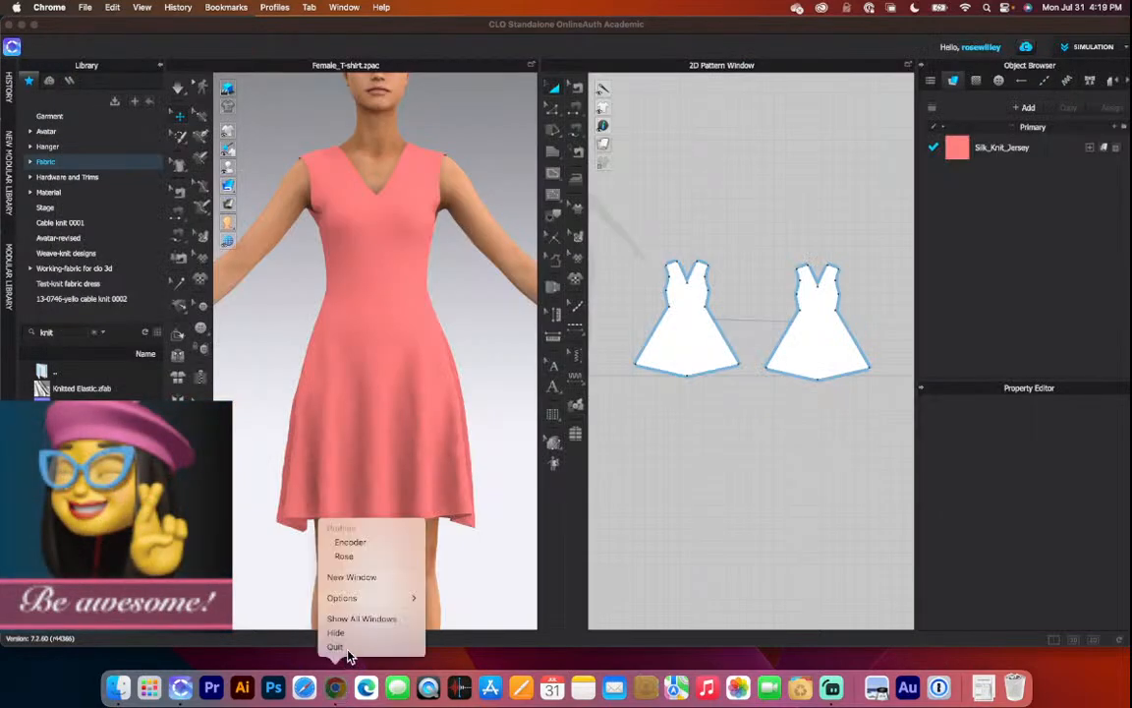
click(346, 649)
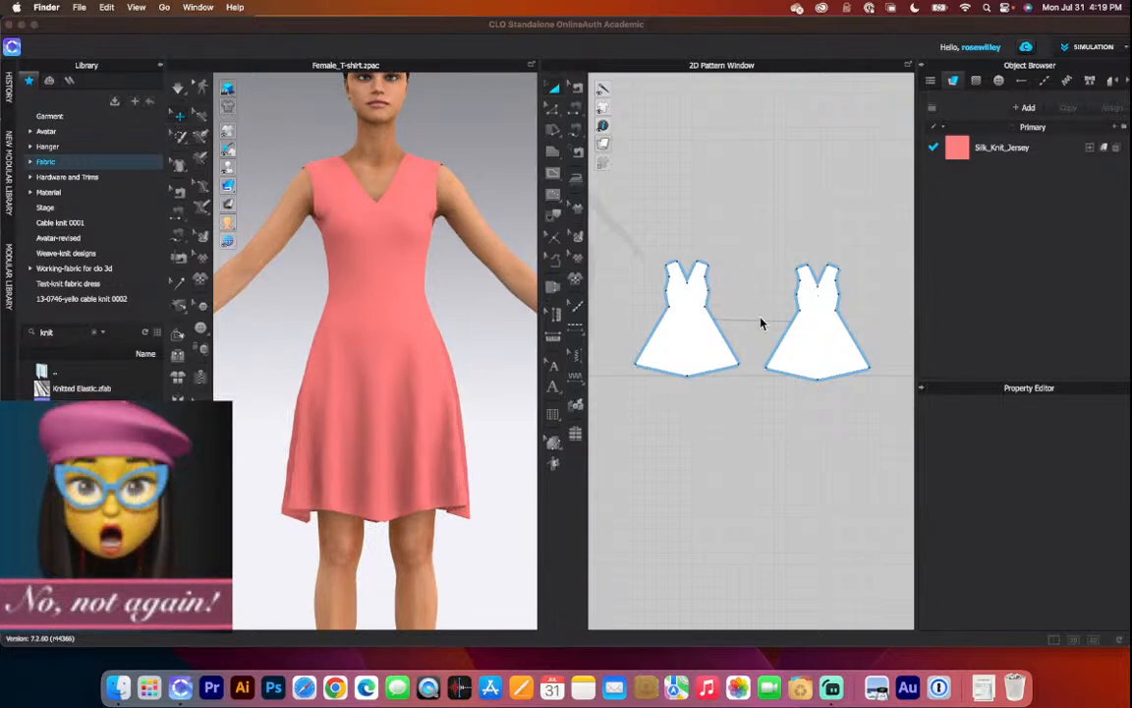
Switch back to CLO and examine the drape of the coral dress on the avatar from the front and at an angle.
scroll(760, 323, down, 2)
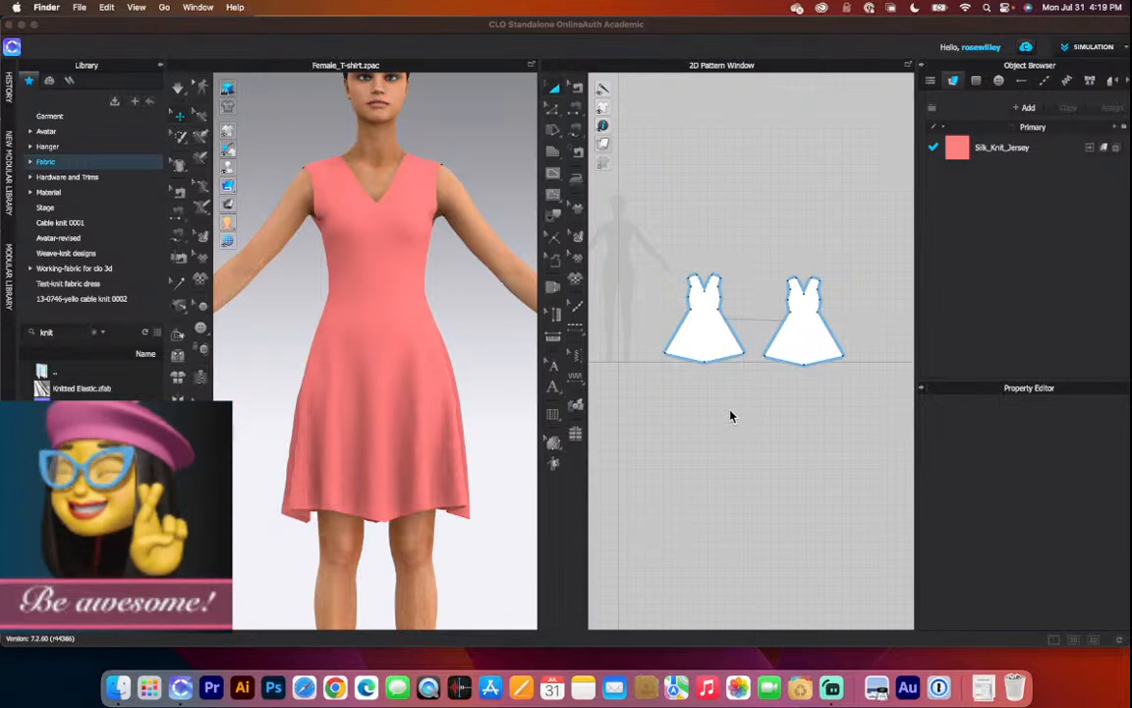
click(645, 264)
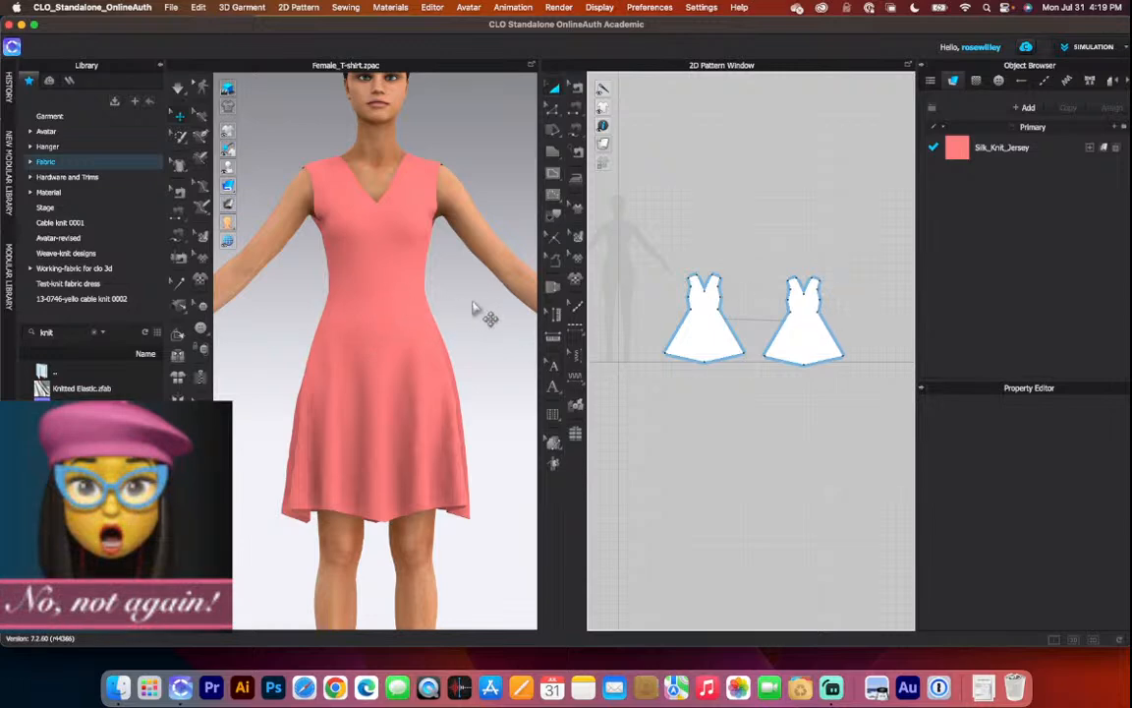
right_drag(362, 306, 465, 312)
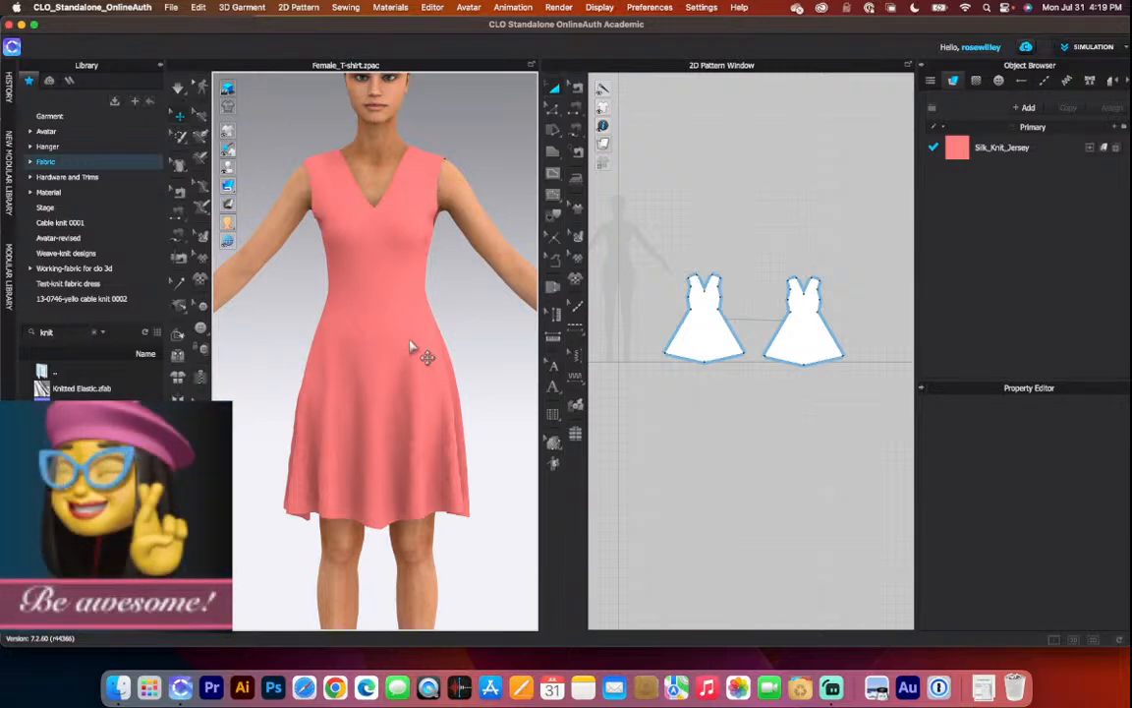
scroll(412, 346, up, 1)
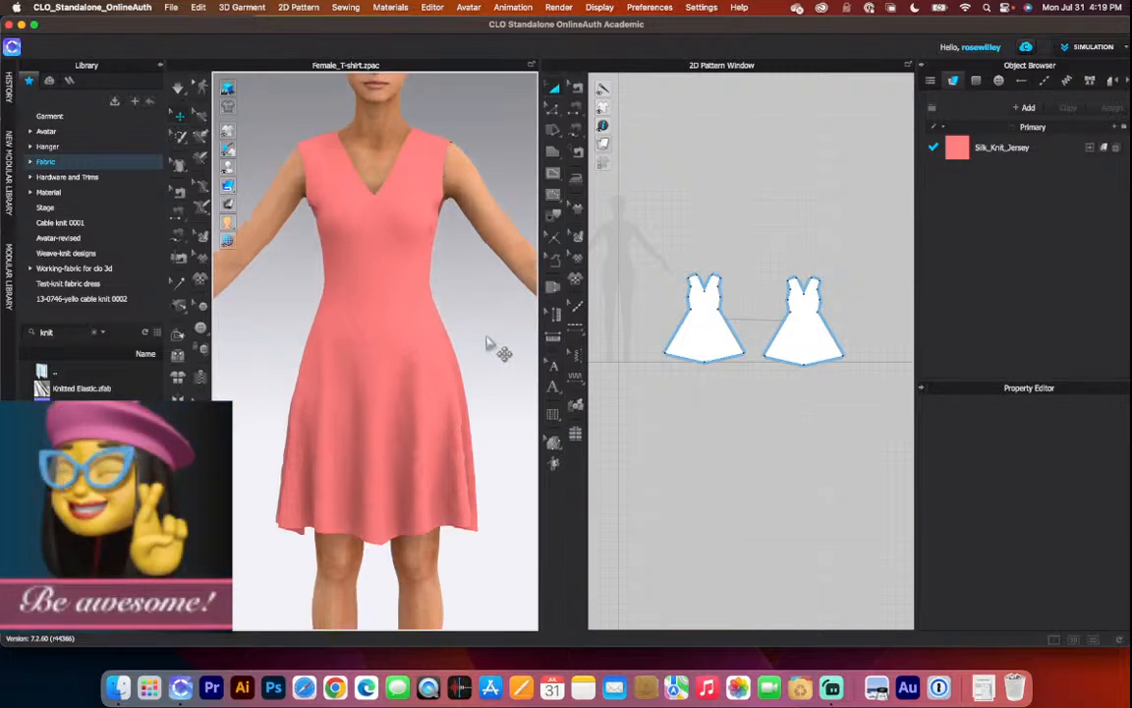
mouse_move(461, 336)
right_down()
mouse_move(361, 339)
mouse_move(470, 337)
right_up()
right_drag(394, 336, 331, 344)
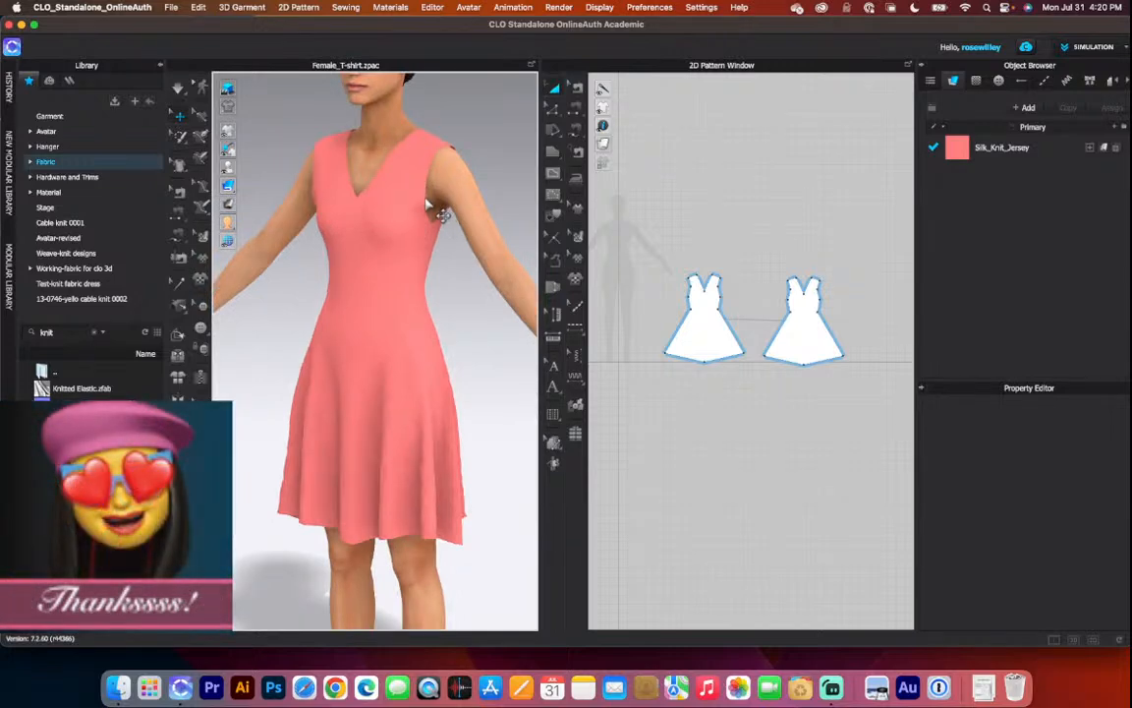
scroll(405, 208, down, 3)
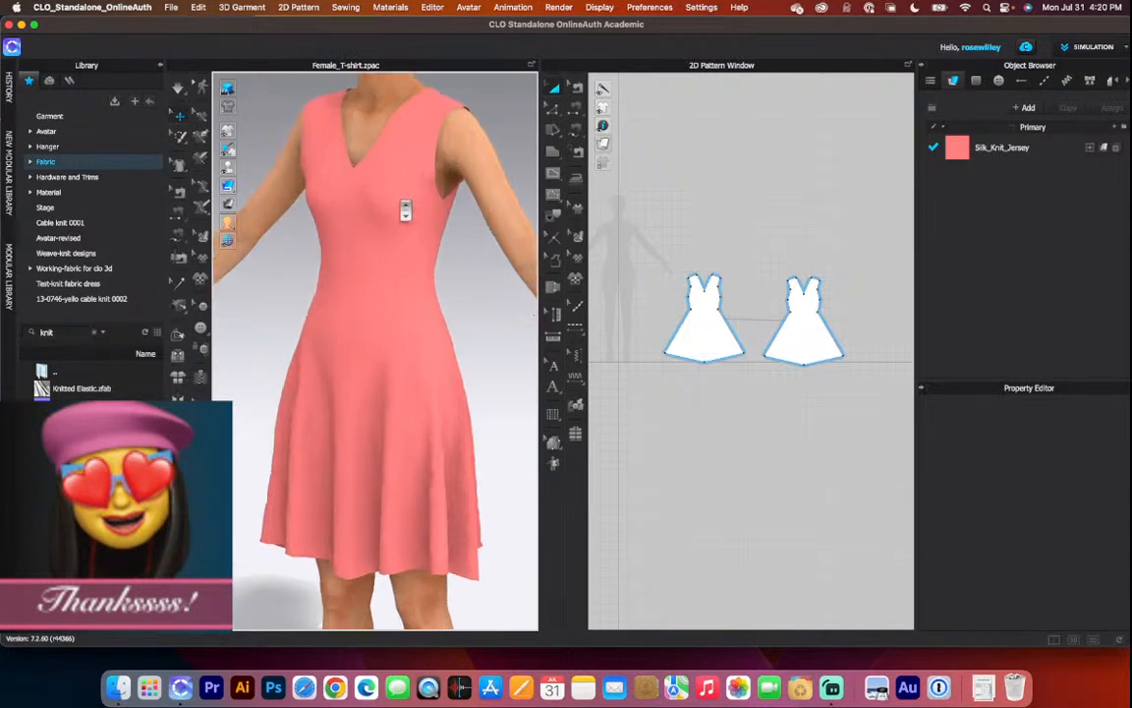
scroll(406, 210, up, 2)
right_drag(344, 307, 375, 337)
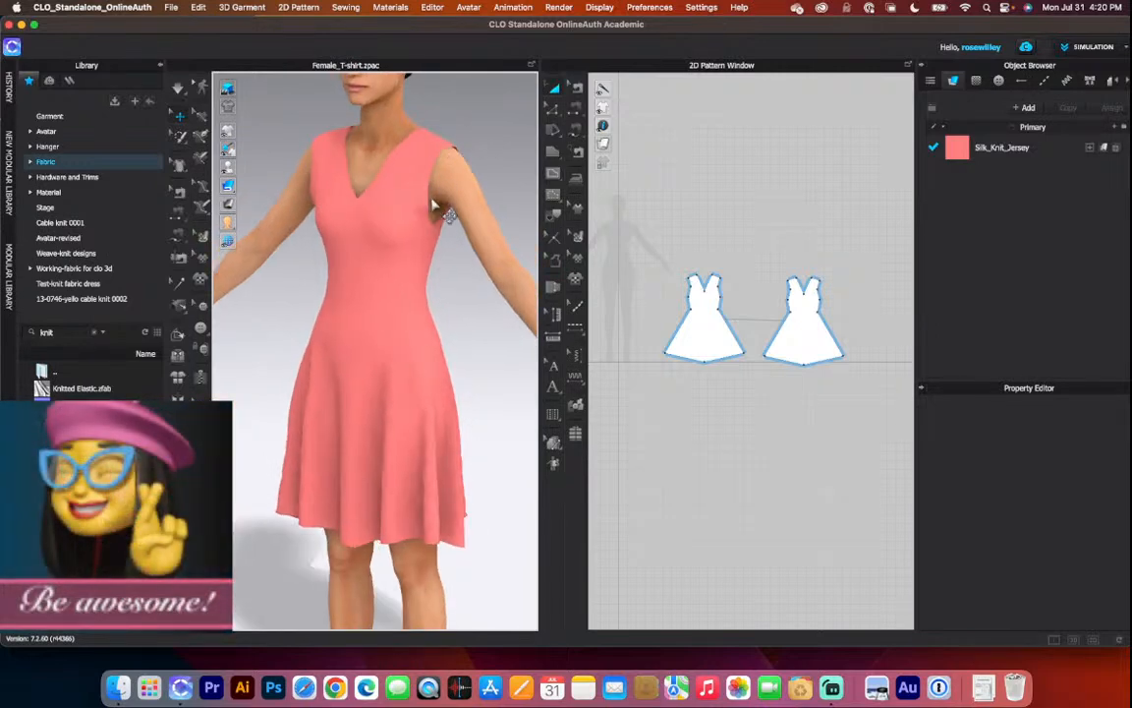
right_drag(354, 317, 380, 309)
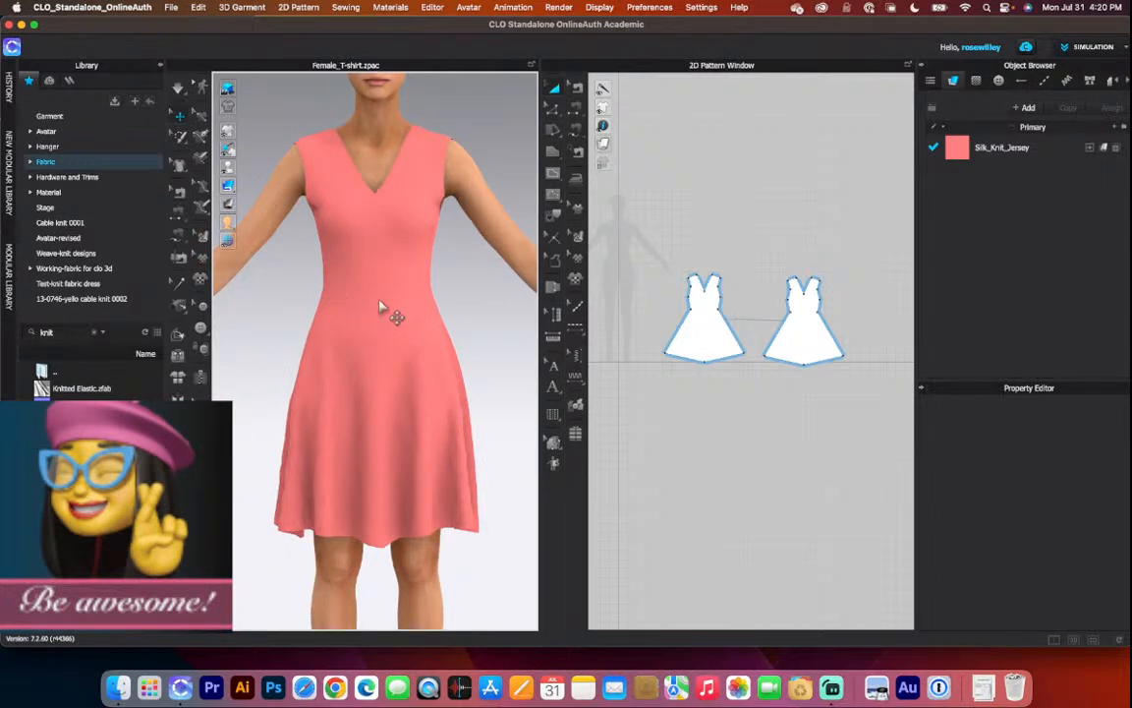
Delete the centre hem points of the front and back dress patterns with Edit Pattern to straighten both hems.
scroll(713, 393, up, 2)
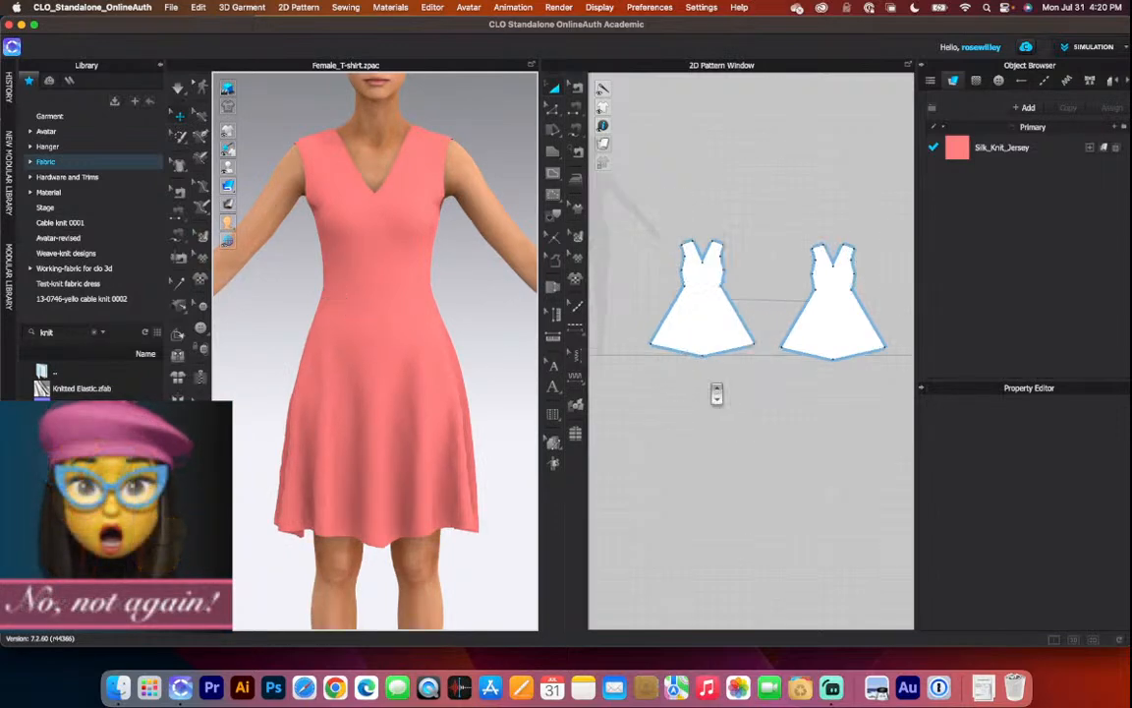
scroll(713, 393, up, 2)
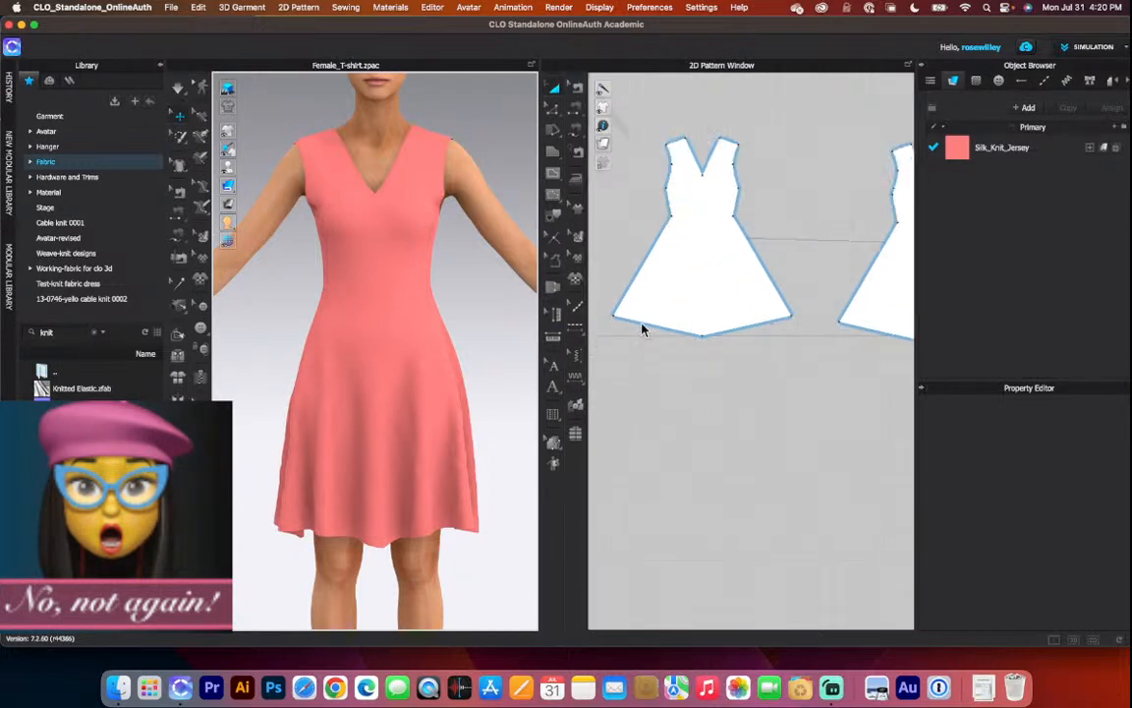
click(710, 240)
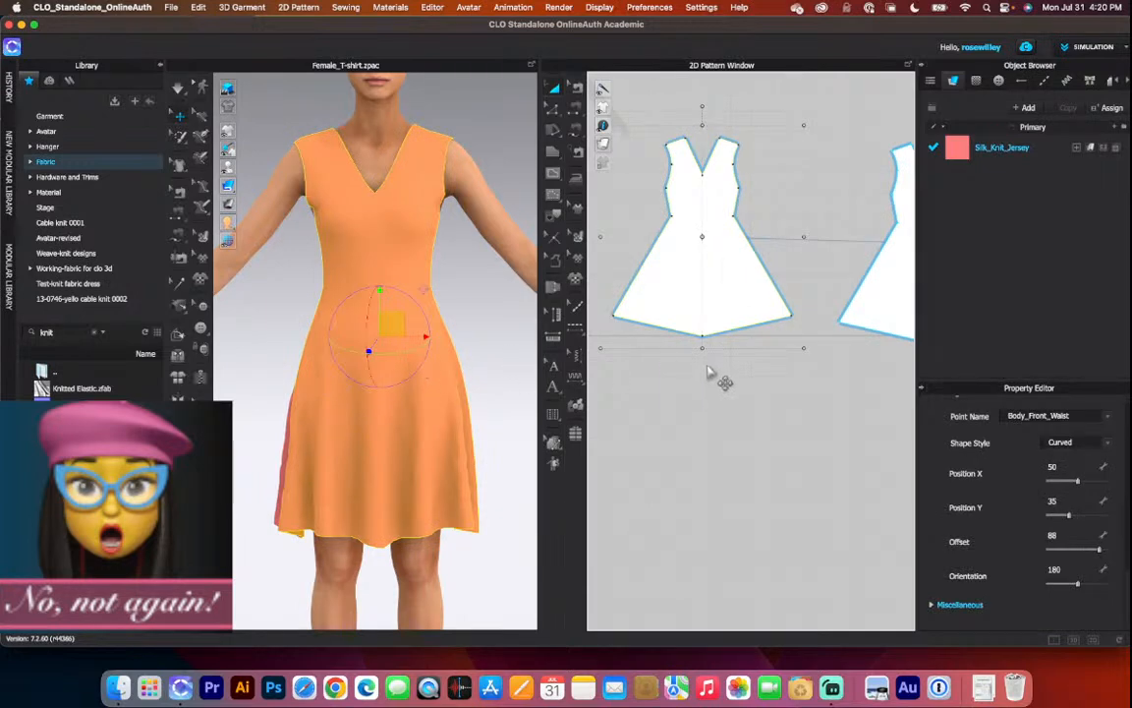
click(704, 390)
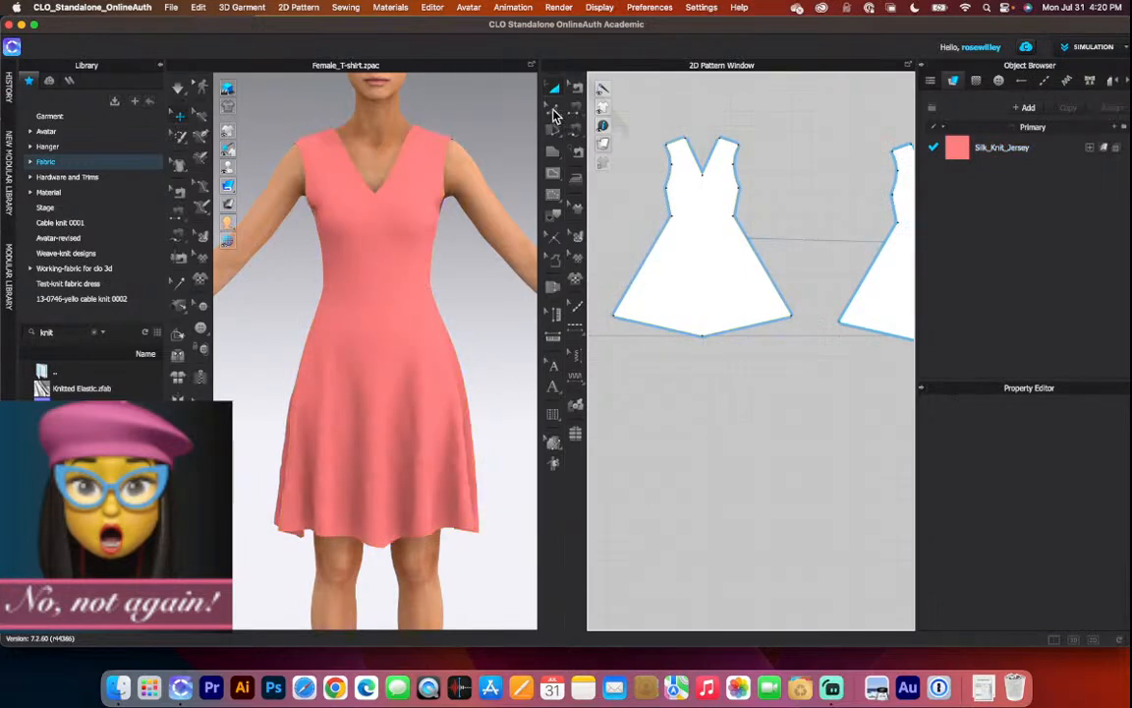
click(553, 111)
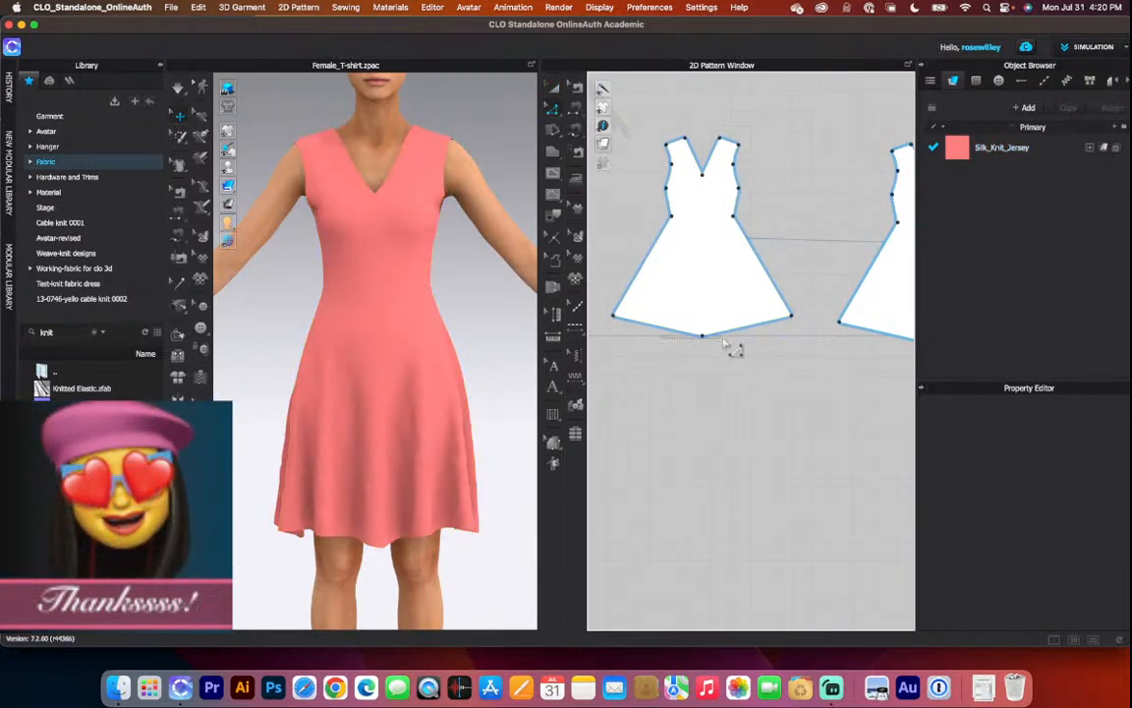
drag(685, 315, 748, 407)
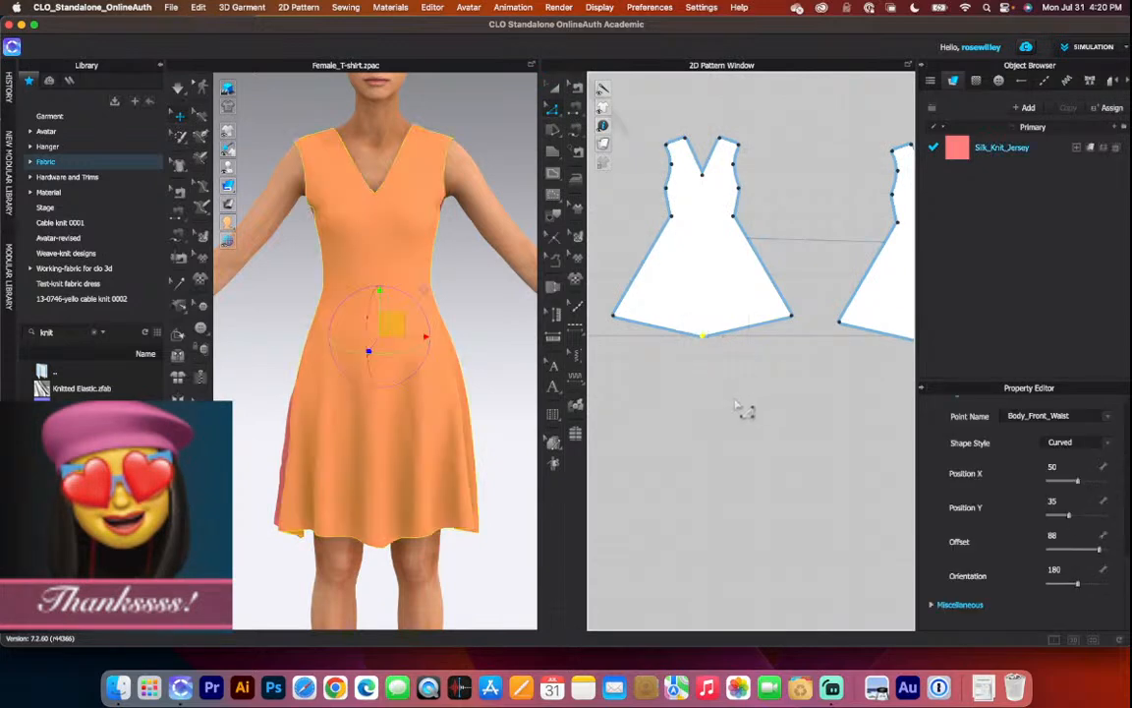
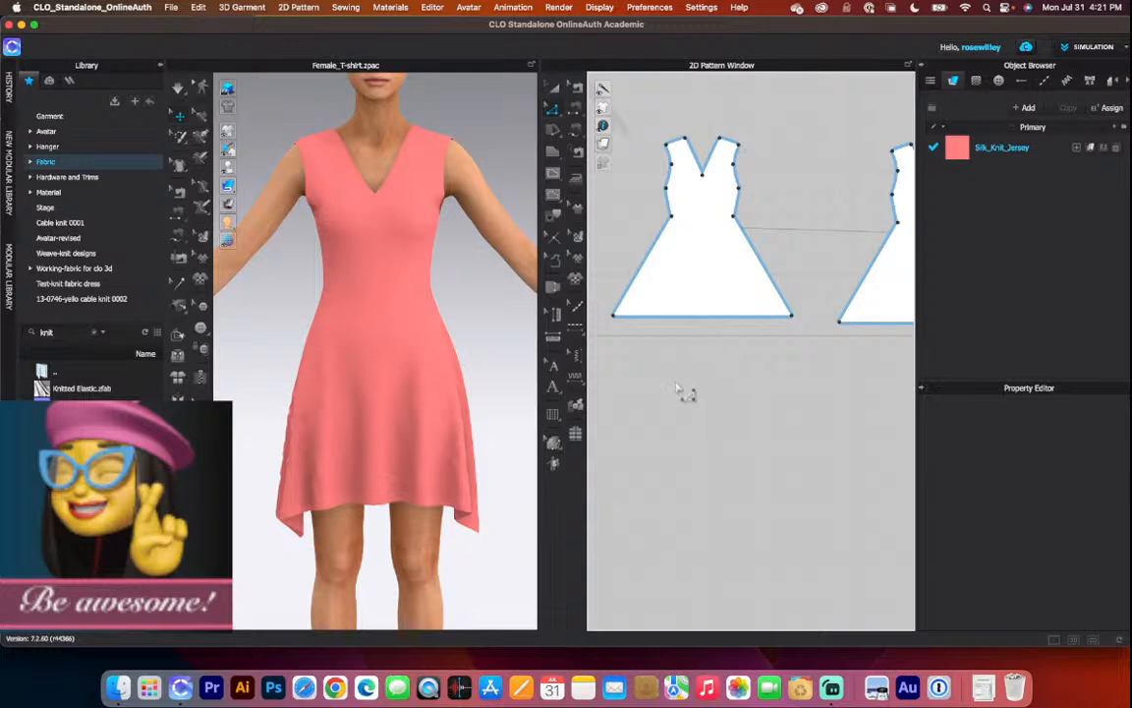
Examine the dress's hem on the avatar and the straight-hemmed front and back patterns in the 2D window.
scroll(456, 496, up, 2)
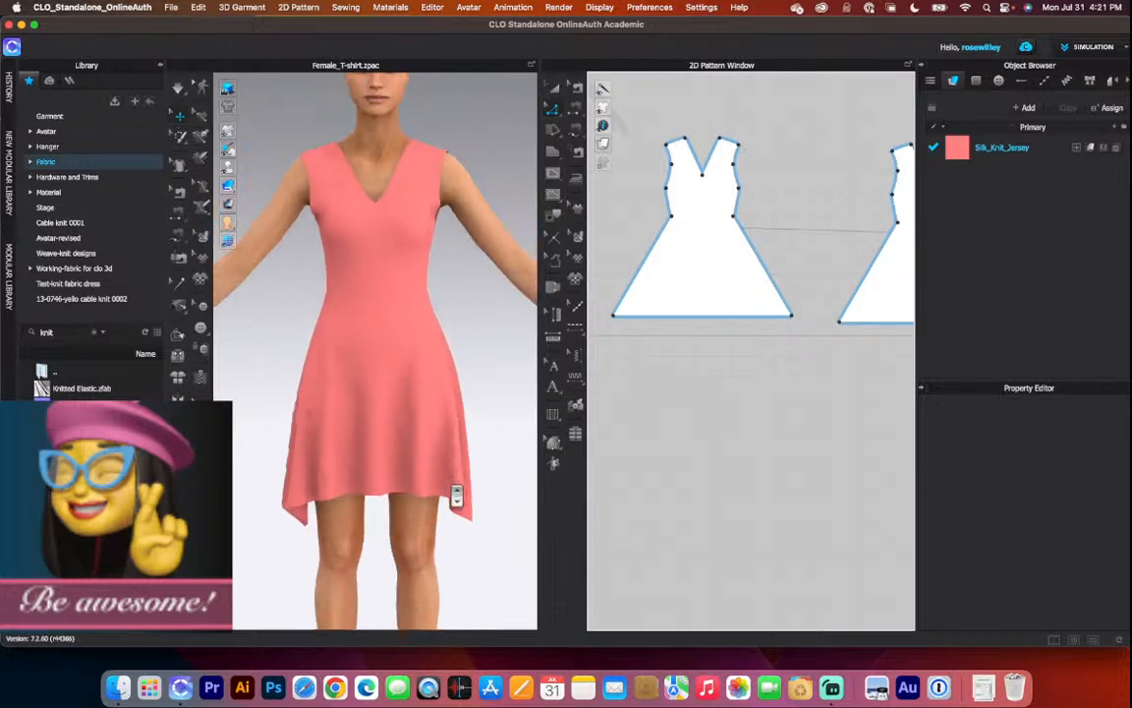
mouse_move(480, 531)
right_down()
mouse_move(373, 518)
mouse_move(495, 531)
right_up()
scroll(695, 321, down, 3)
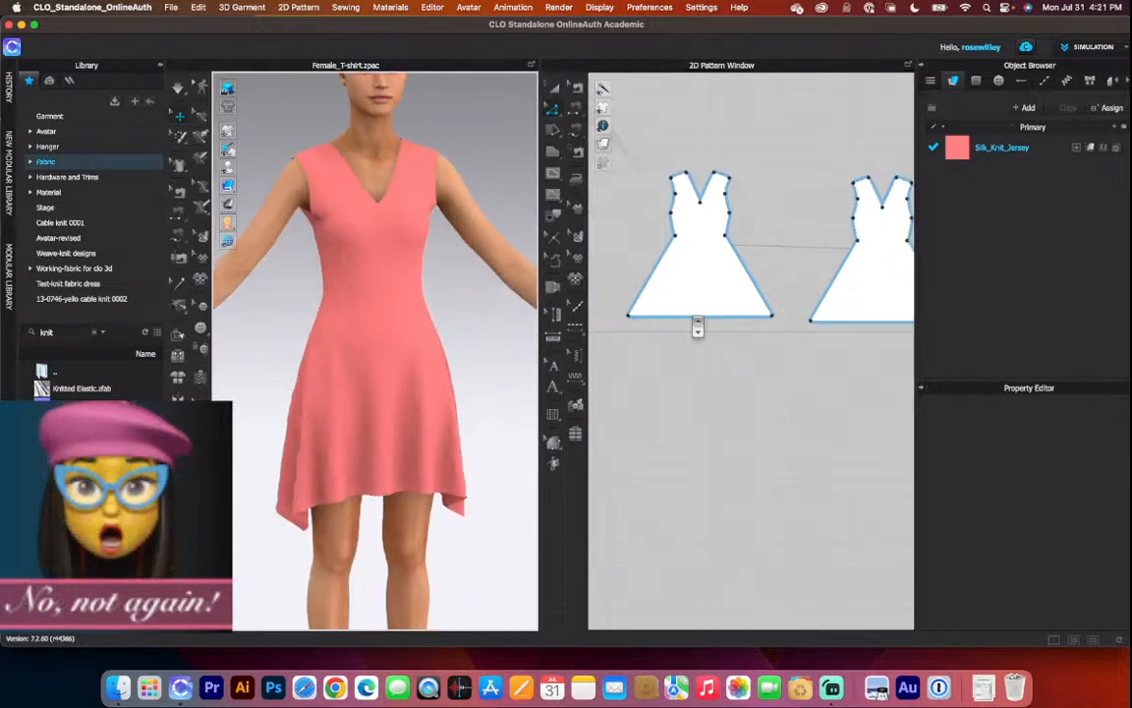
scroll(693, 353, up, 2)
scroll(693, 353, down, 3)
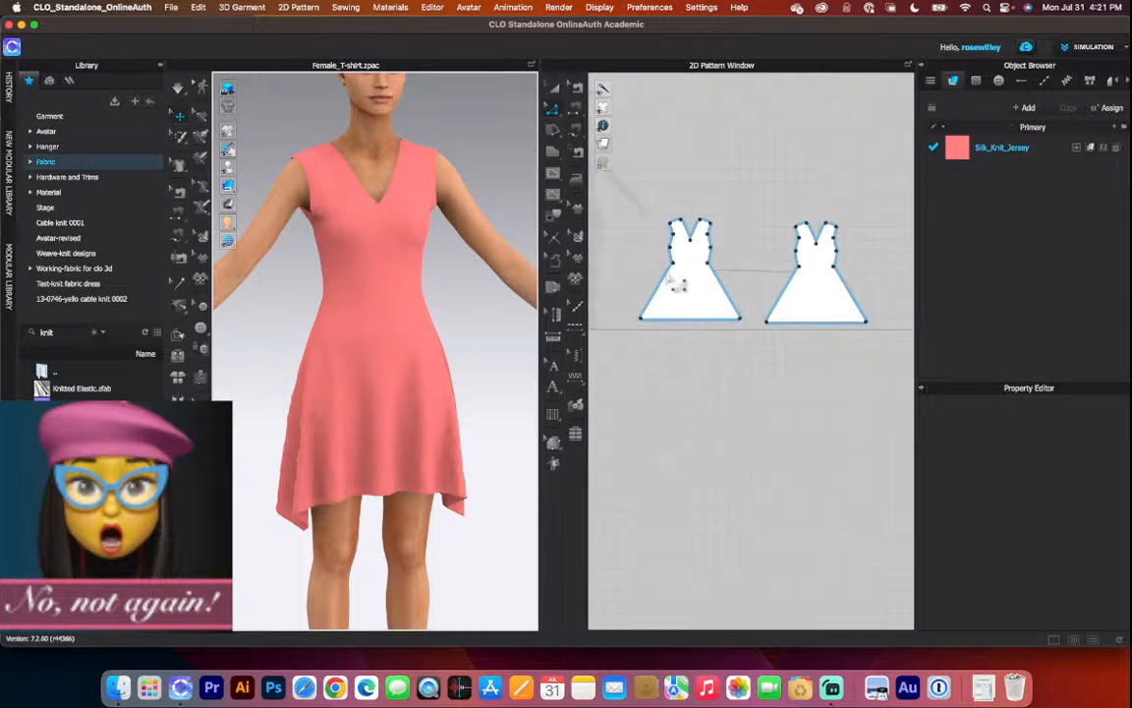
scroll(676, 236, up, 3)
scroll(681, 251, down, 2)
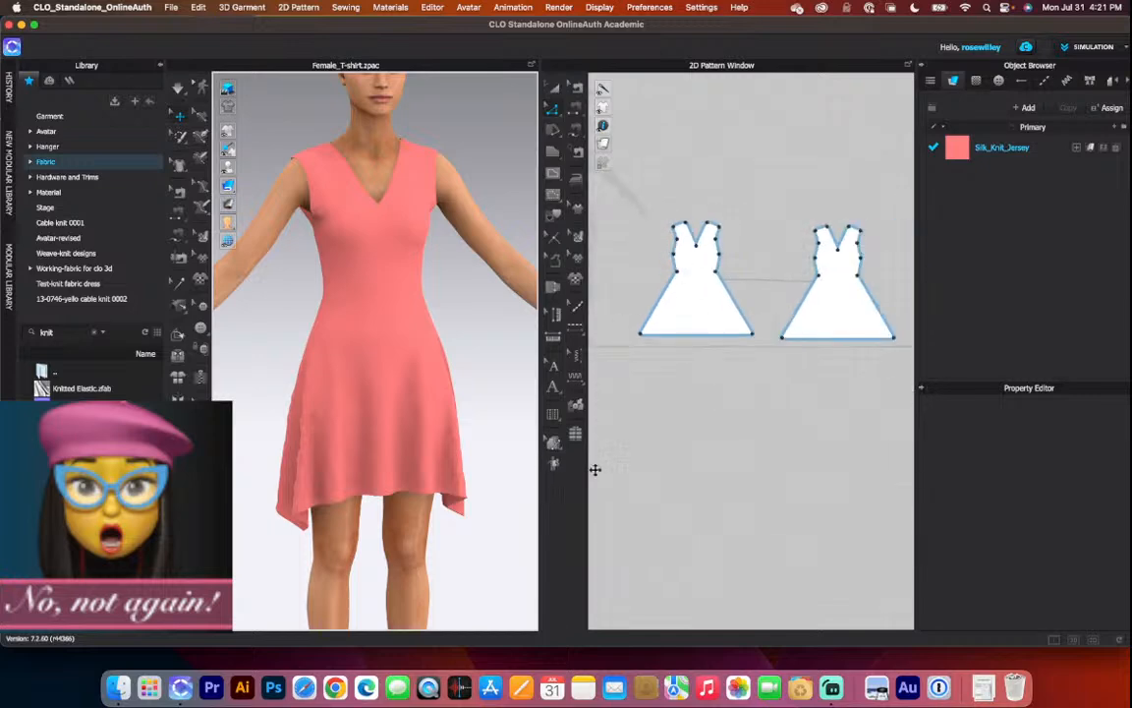
right_click(712, 236)
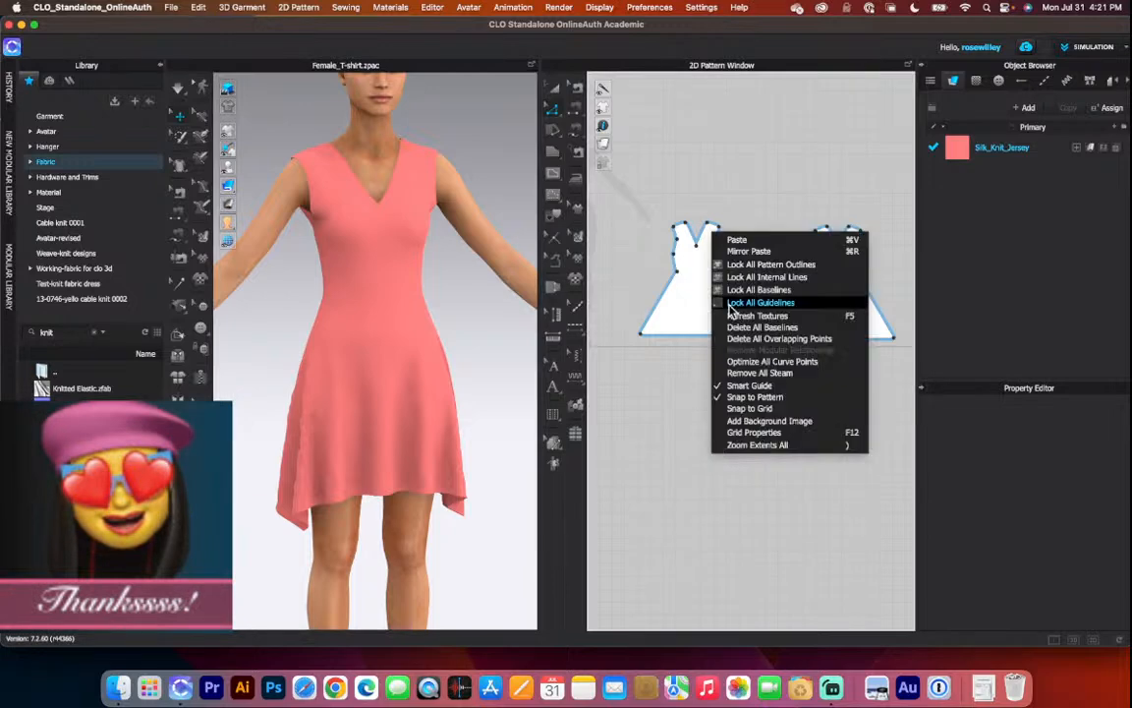
click(721, 154)
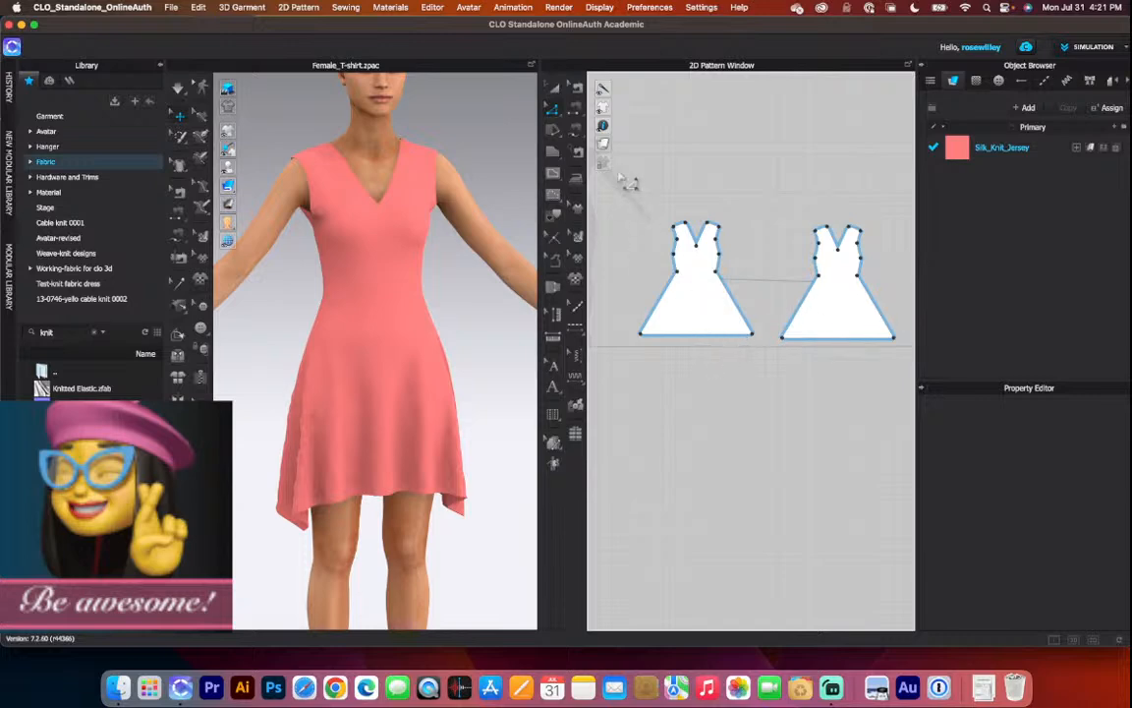
Remove the linked editing from the back dress pattern so it can be shaped separately from the front.
click(554, 87)
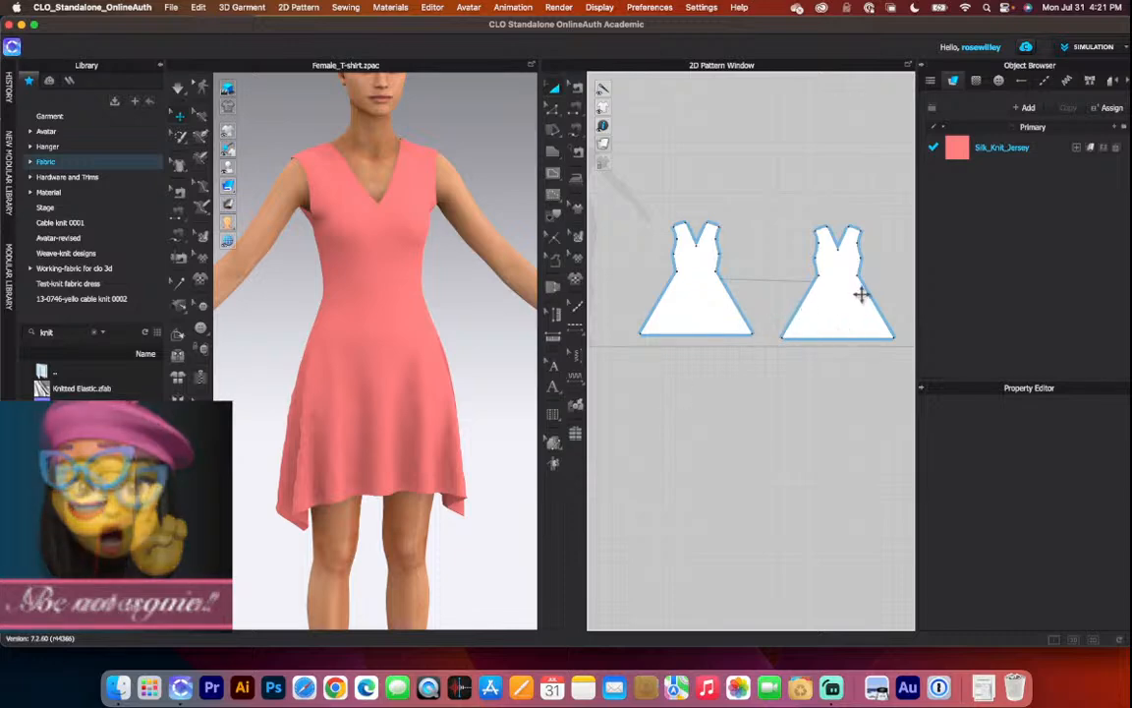
click(833, 308)
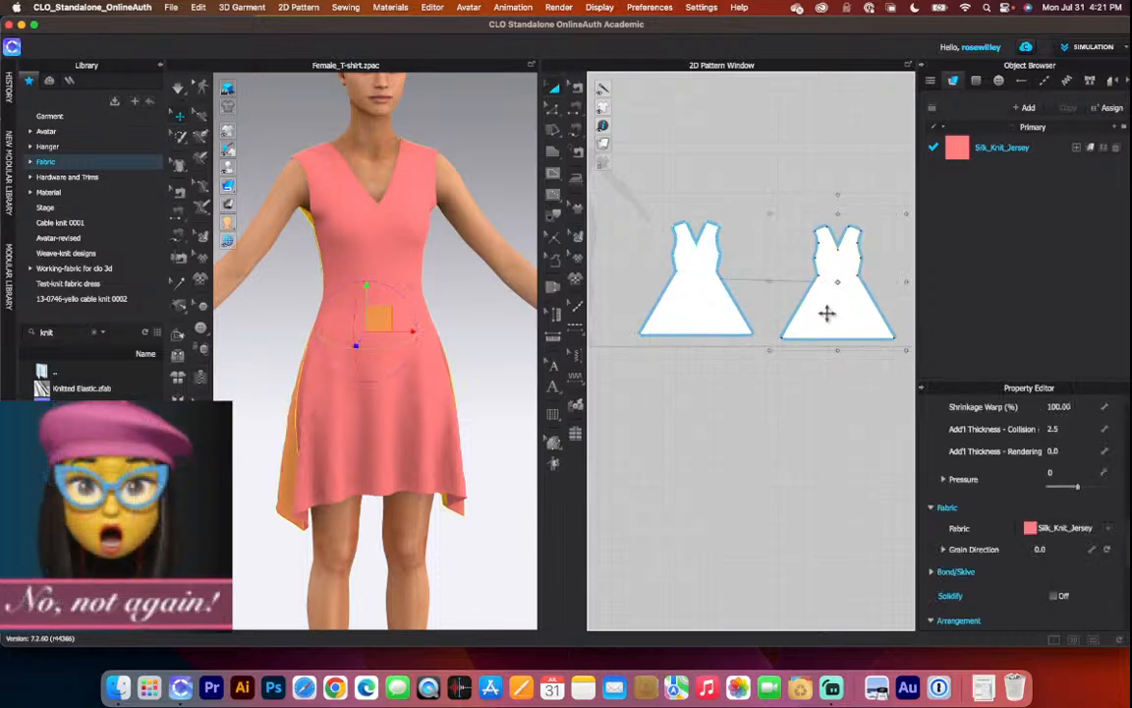
right_click(829, 313)
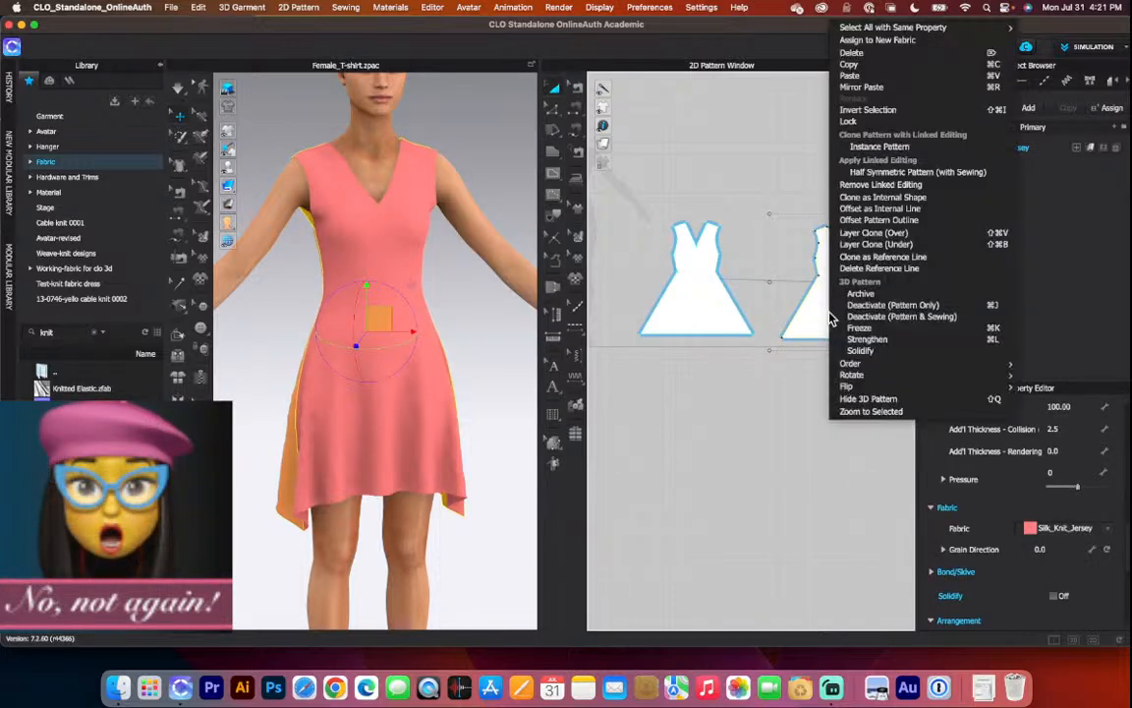
click(897, 185)
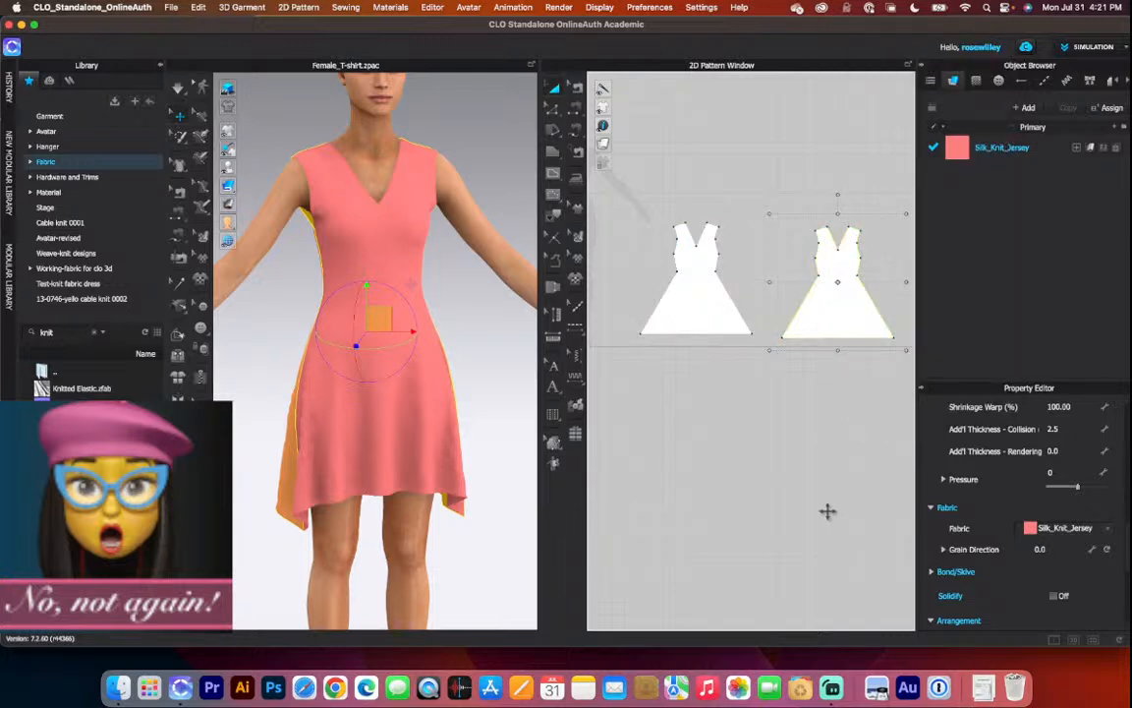
click(753, 432)
Split the back dress pattern's hem line at its midpoint with a uniform split into 2 segments.
scroll(903, 292, up, 3)
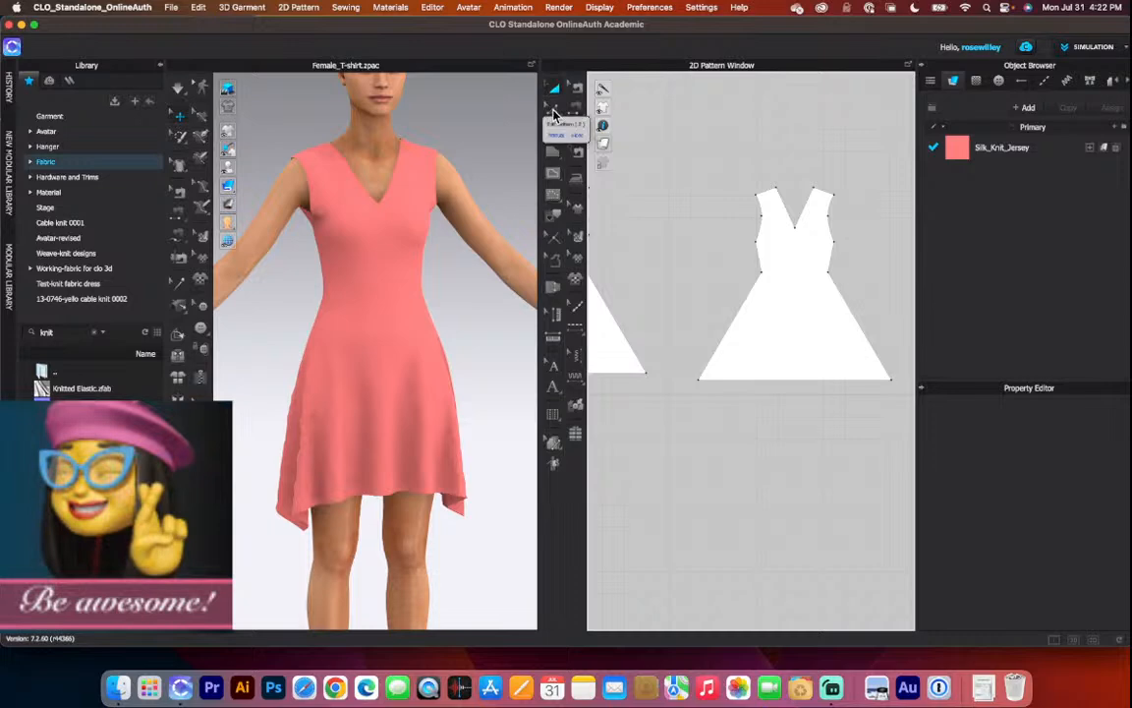
click(799, 382)
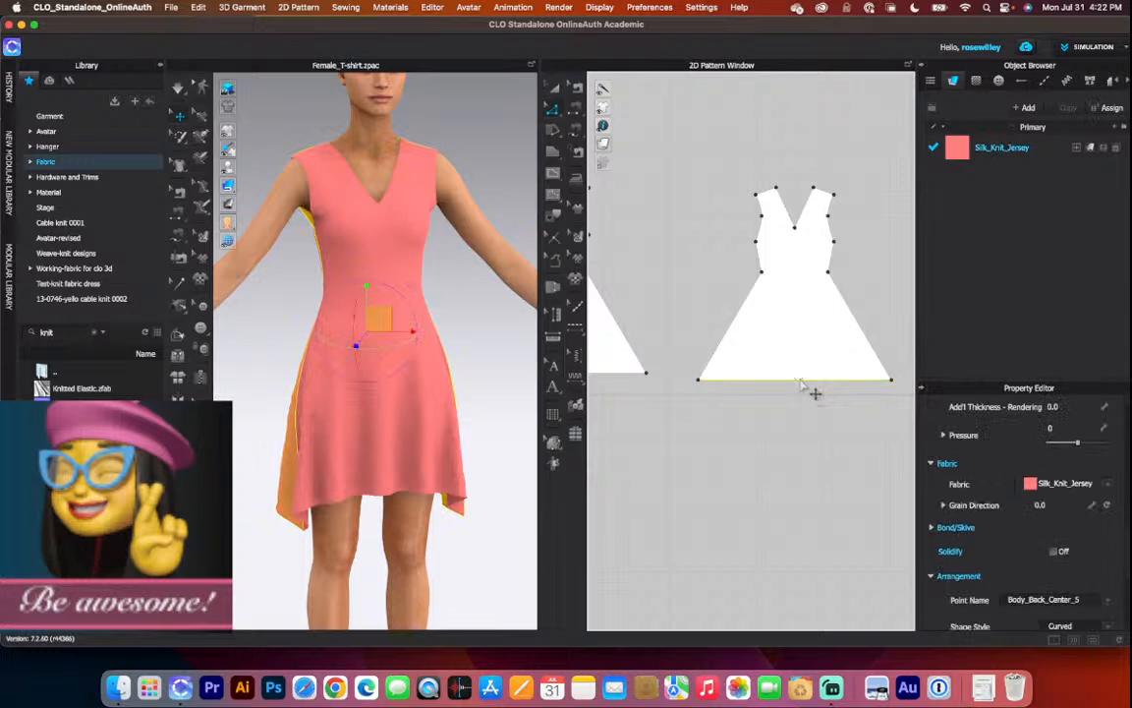
right_click(799, 383)
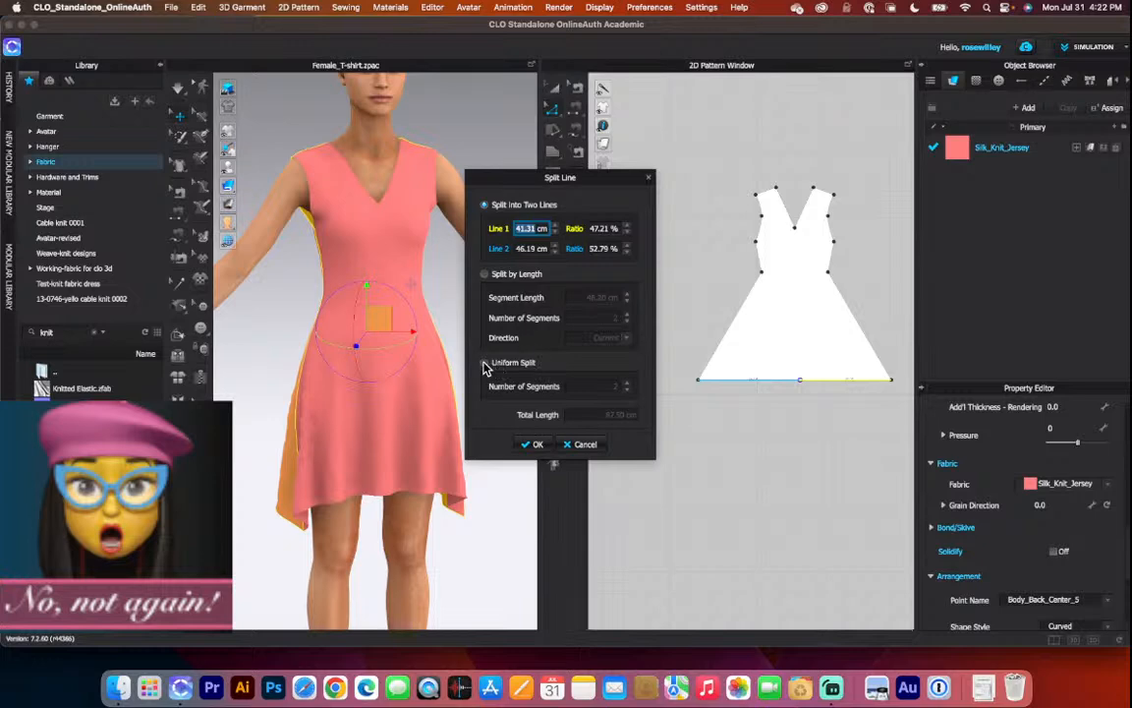
click(532, 444)
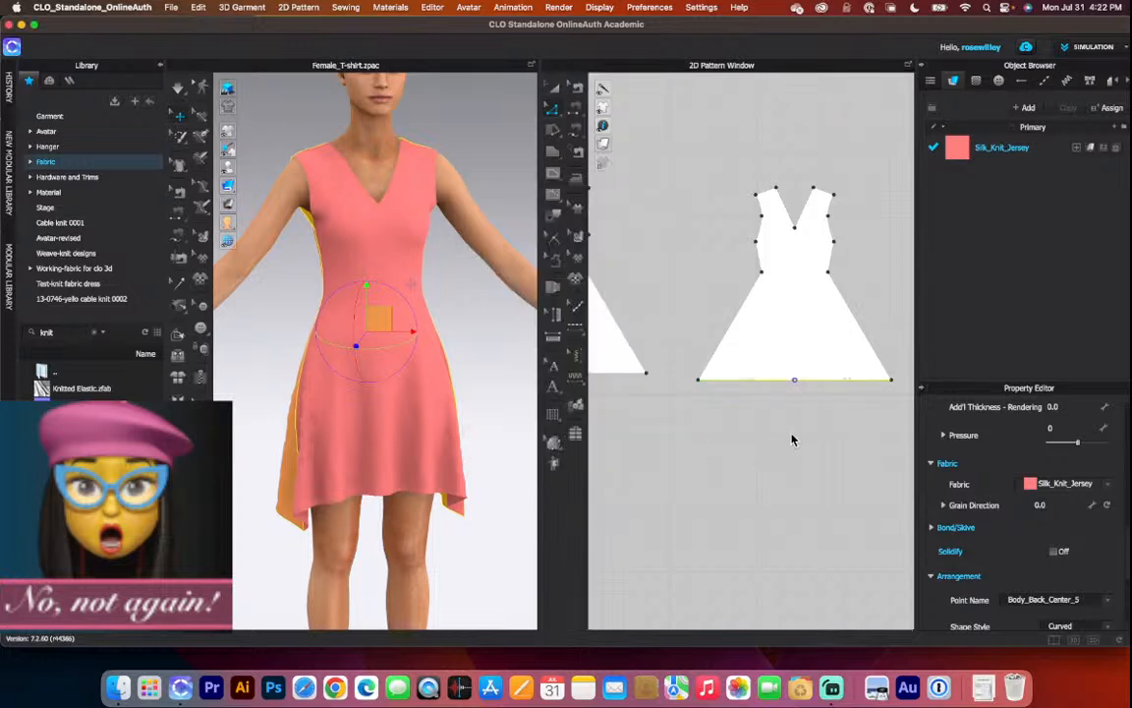
Move the back hem's centre point straight down to give the back pattern a long pointed hem.
click(796, 381)
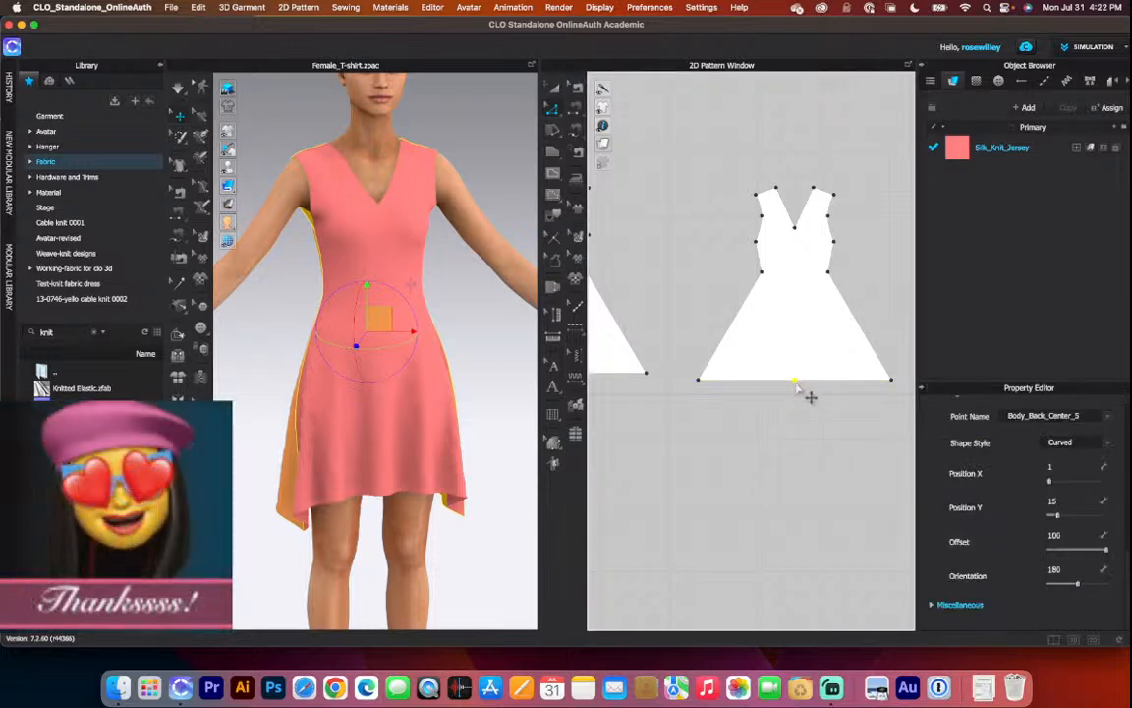
click(795, 381)
drag(796, 474, 795, 472)
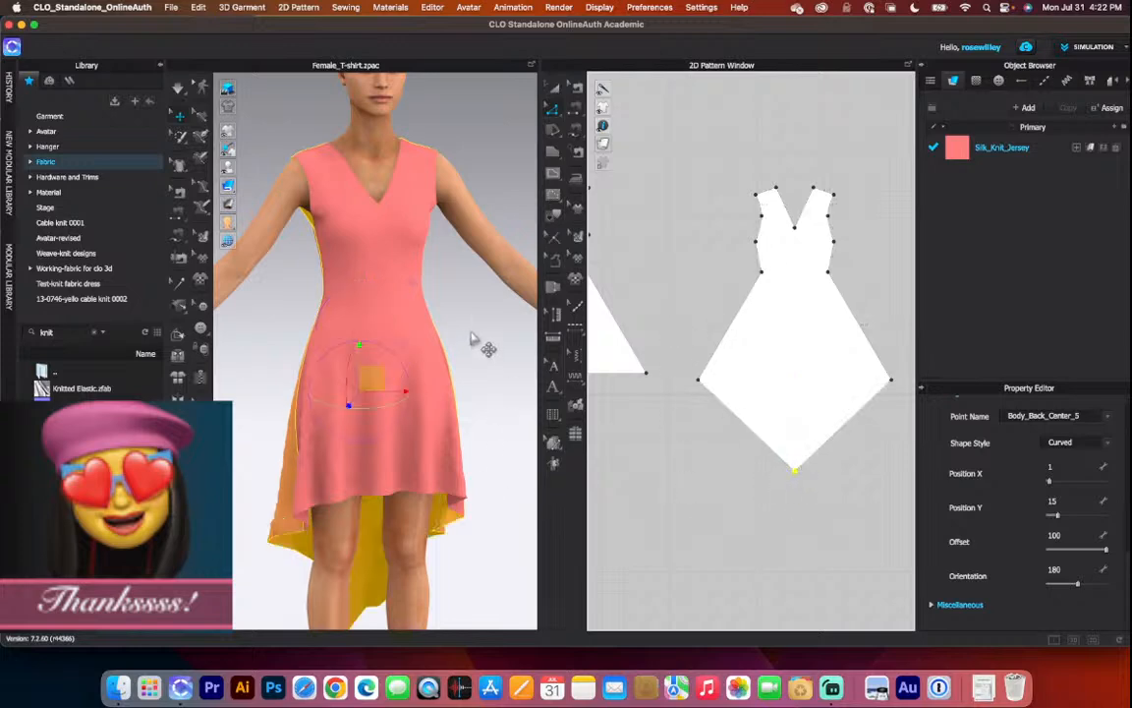
Strengthen the front and back dress patterns together and simulate the garment.
scroll(476, 342, up, 1)
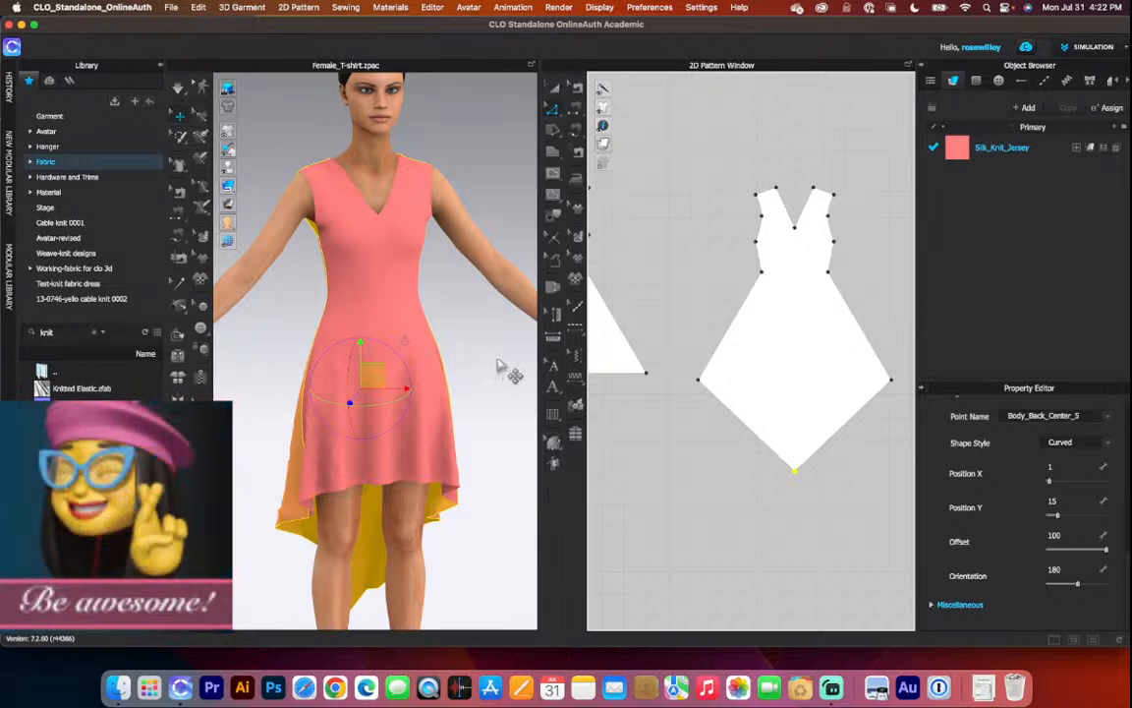
right_drag(506, 372, 372, 369)
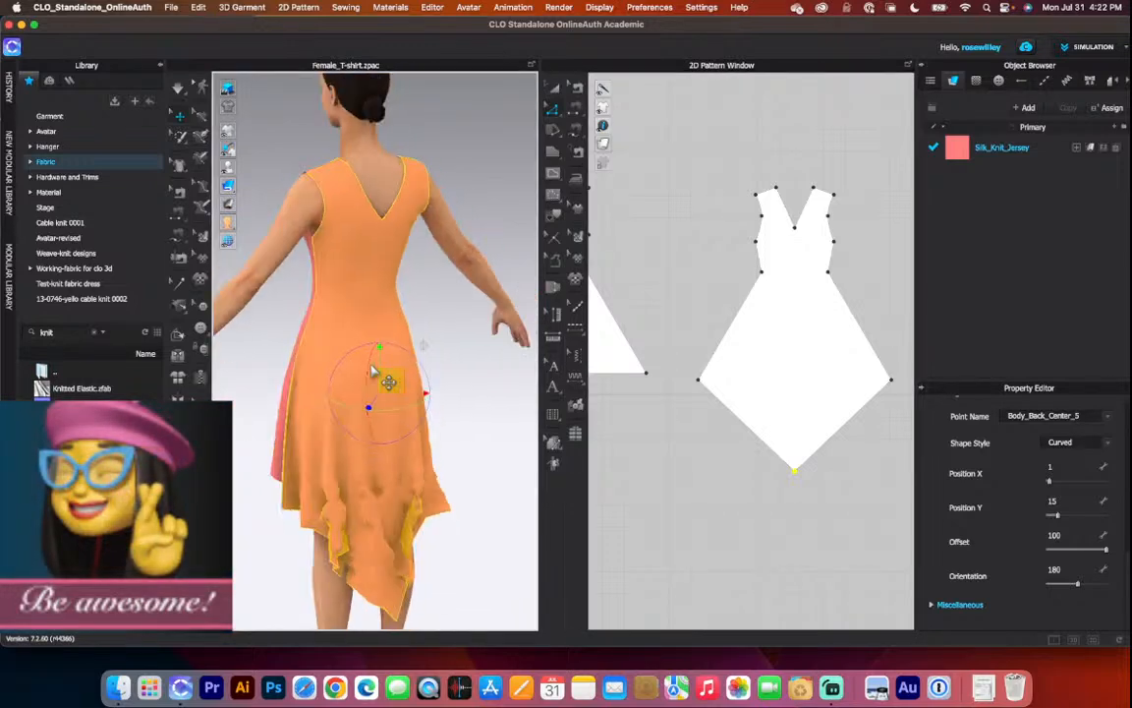
scroll(710, 278, down, 5)
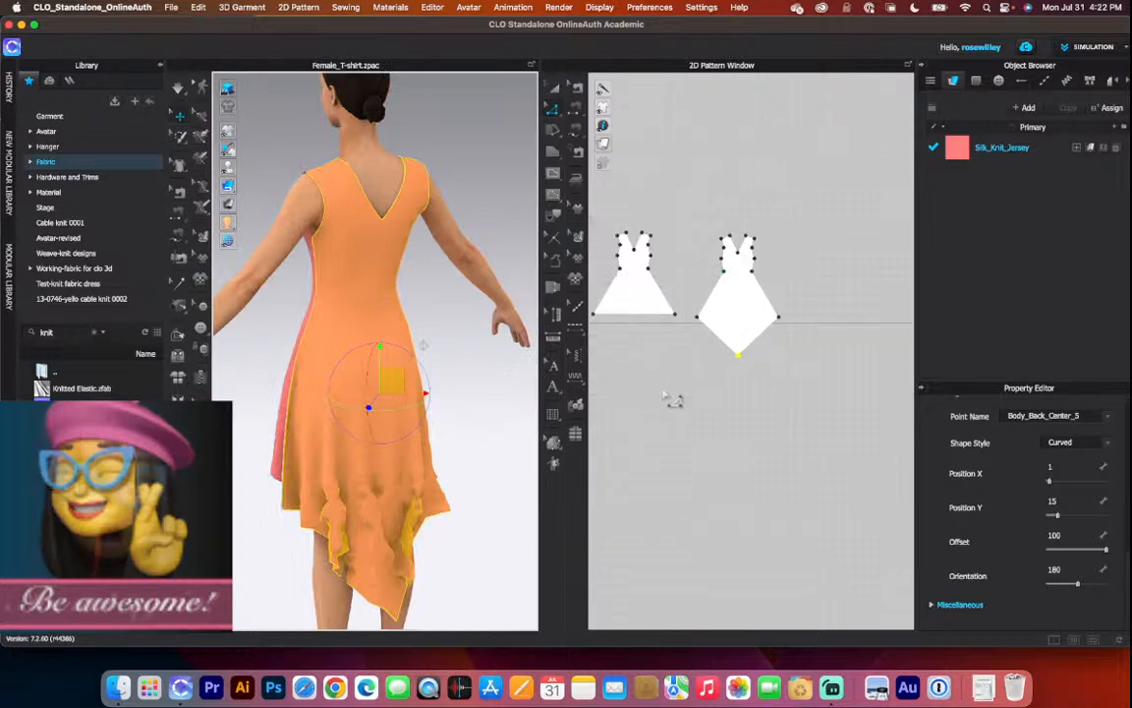
right_drag(664, 398, 699, 385)
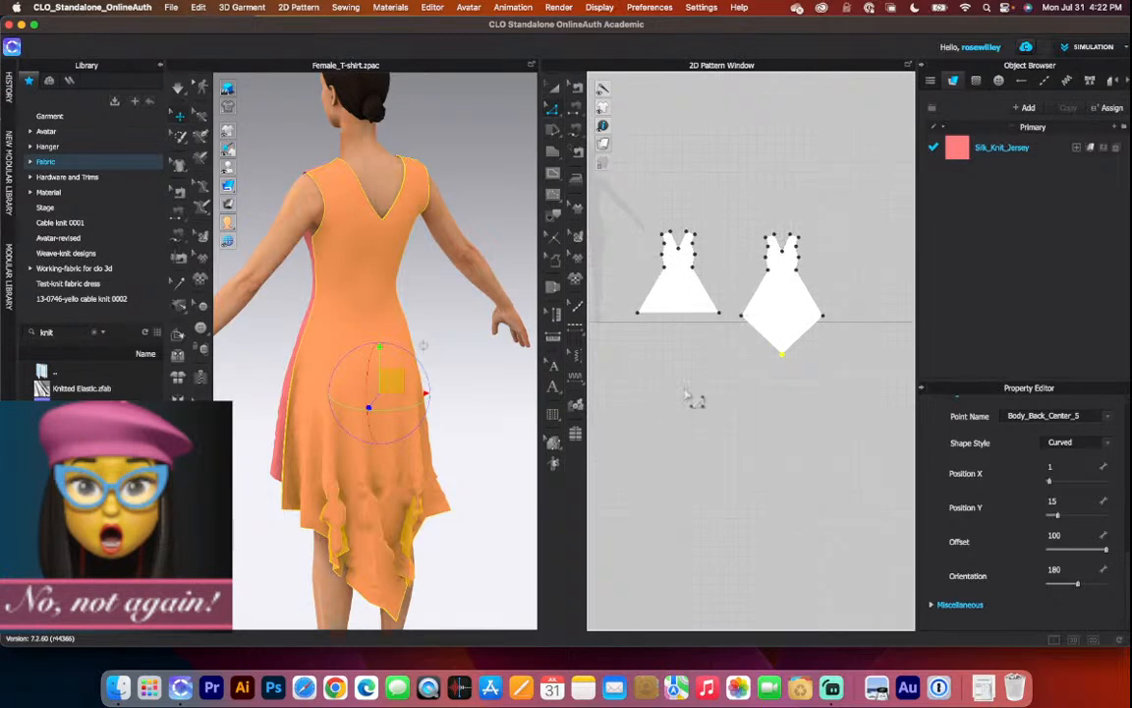
click(555, 88)
click(629, 199)
mouse_move(629, 199)
mouse_down()
mouse_move(796, 397)
mouse_move(834, 409)
mouse_move(789, 324)
mouse_up()
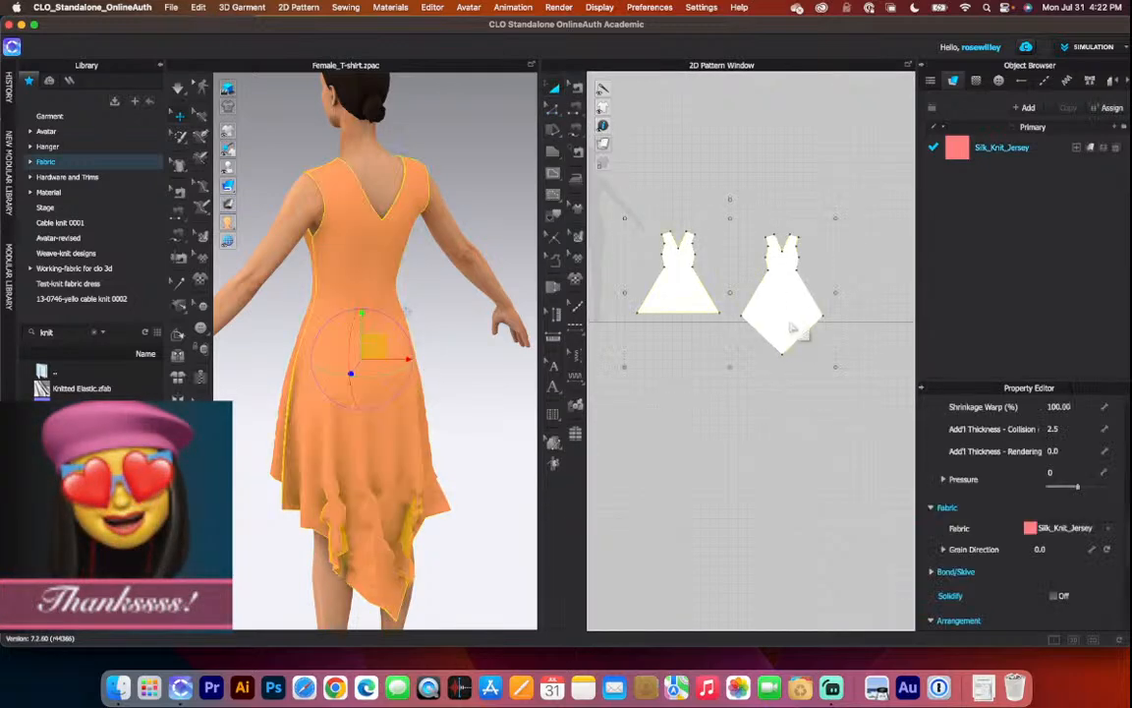
right_click(789, 324)
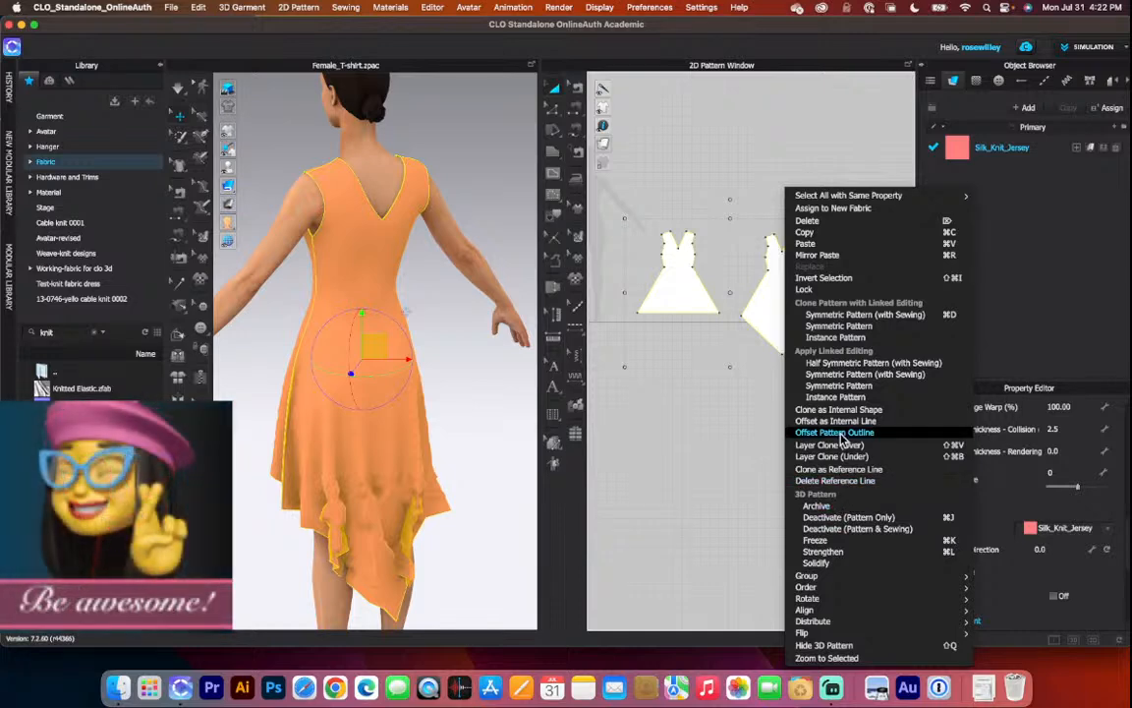
click(842, 562)
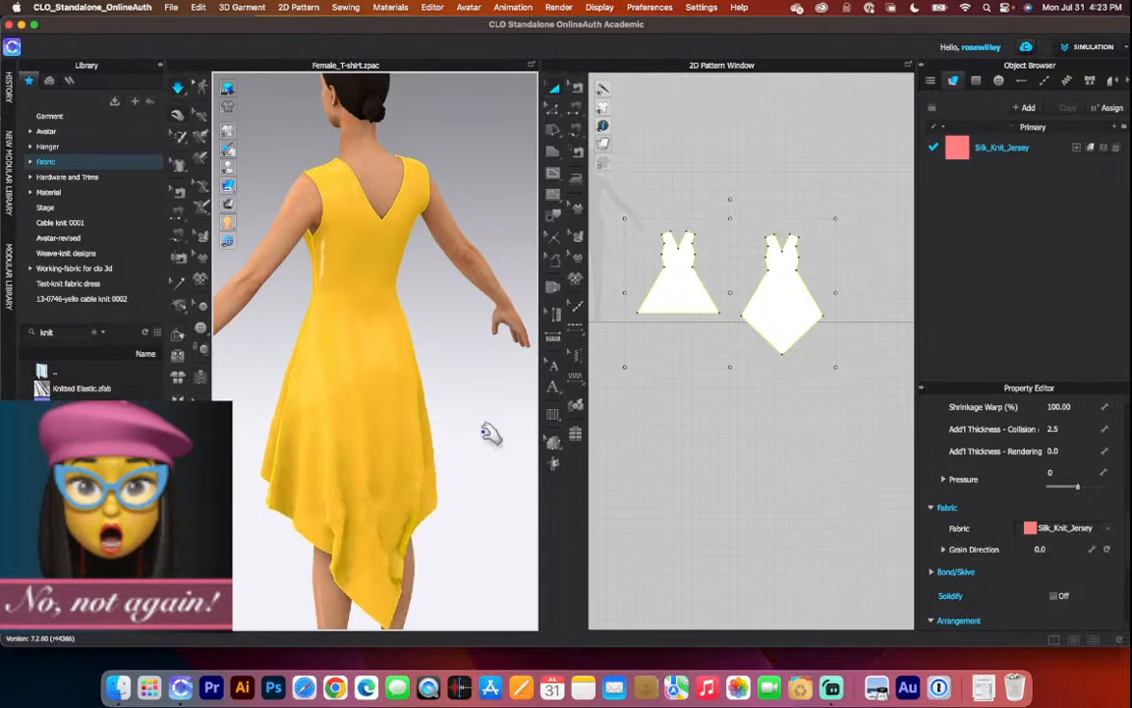
Examine the strengthened dress's drape and pointed back hem on the avatar from the back, side and front.
scroll(491, 443, up, 2)
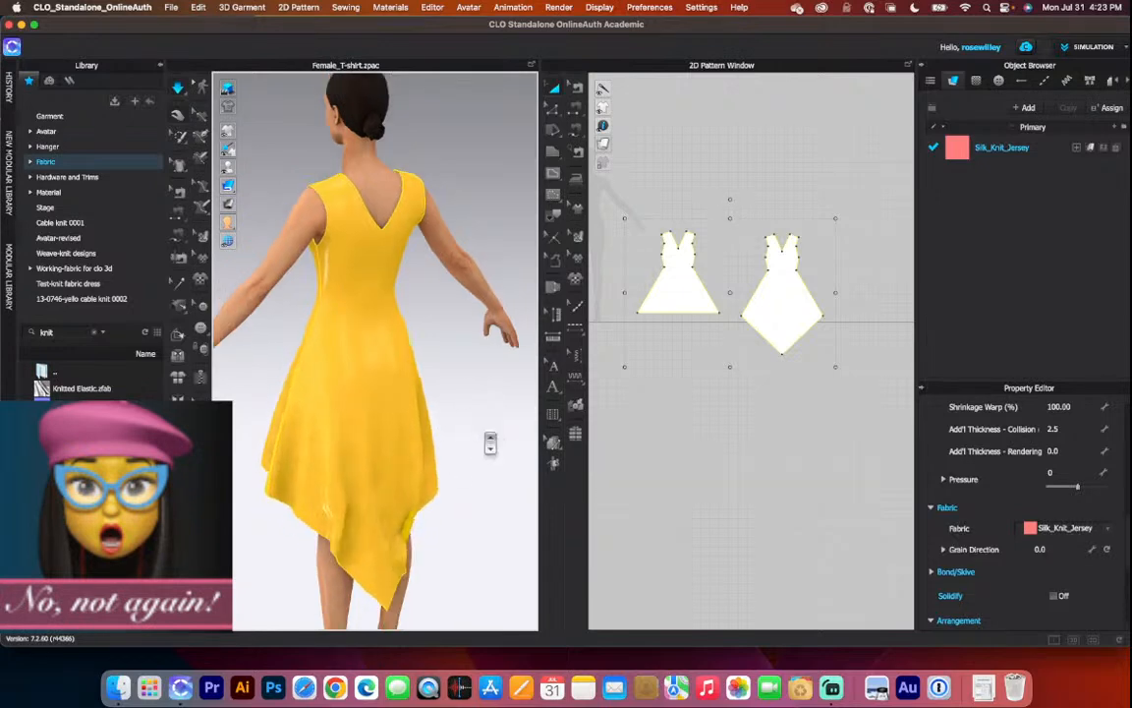
scroll(491, 442, down, 1)
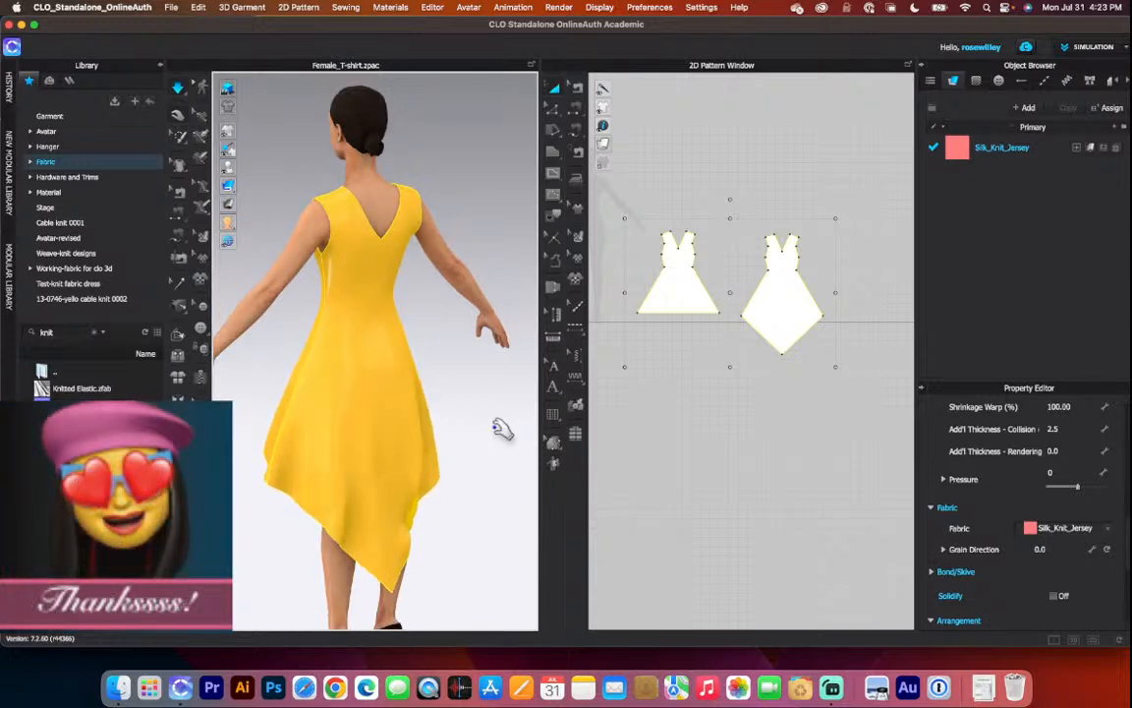
scroll(501, 433, down, 1)
scroll(501, 440, down, 1)
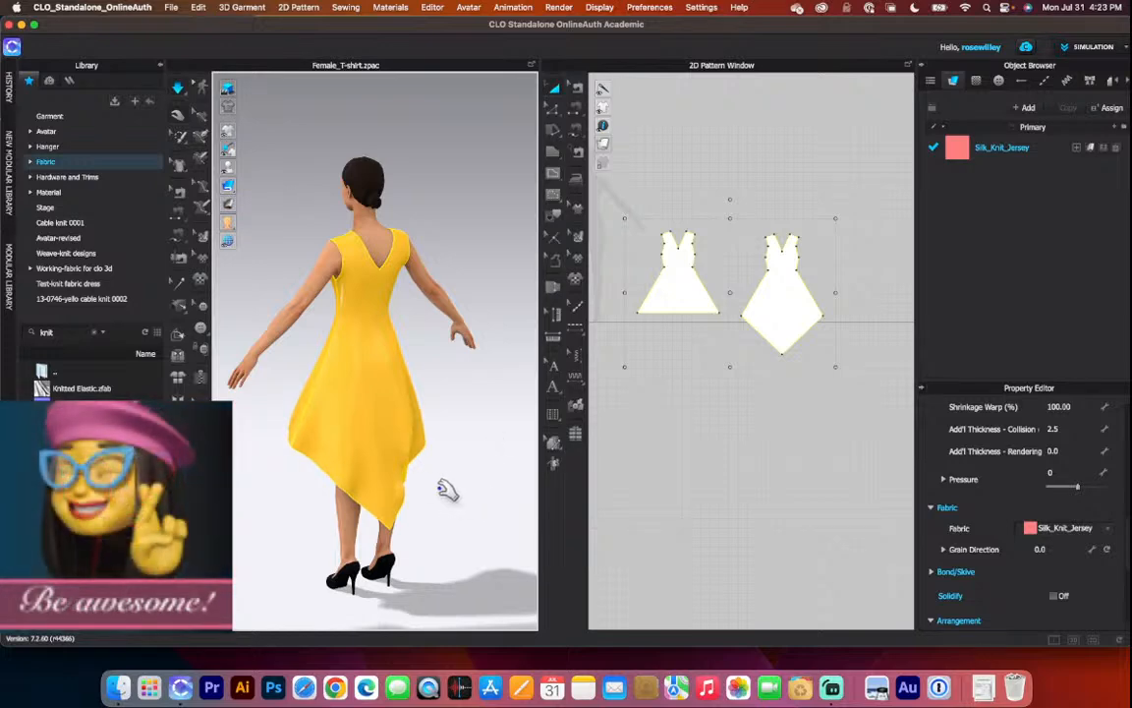
right_drag(411, 492, 455, 480)
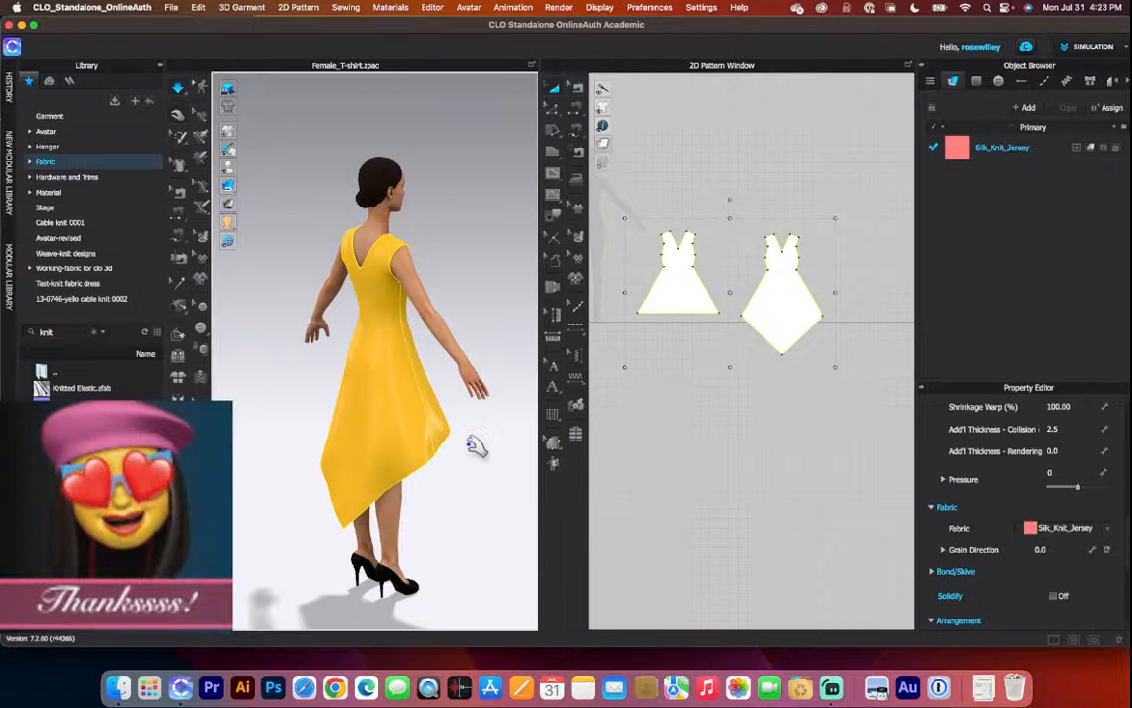
scroll(469, 487, up, 2)
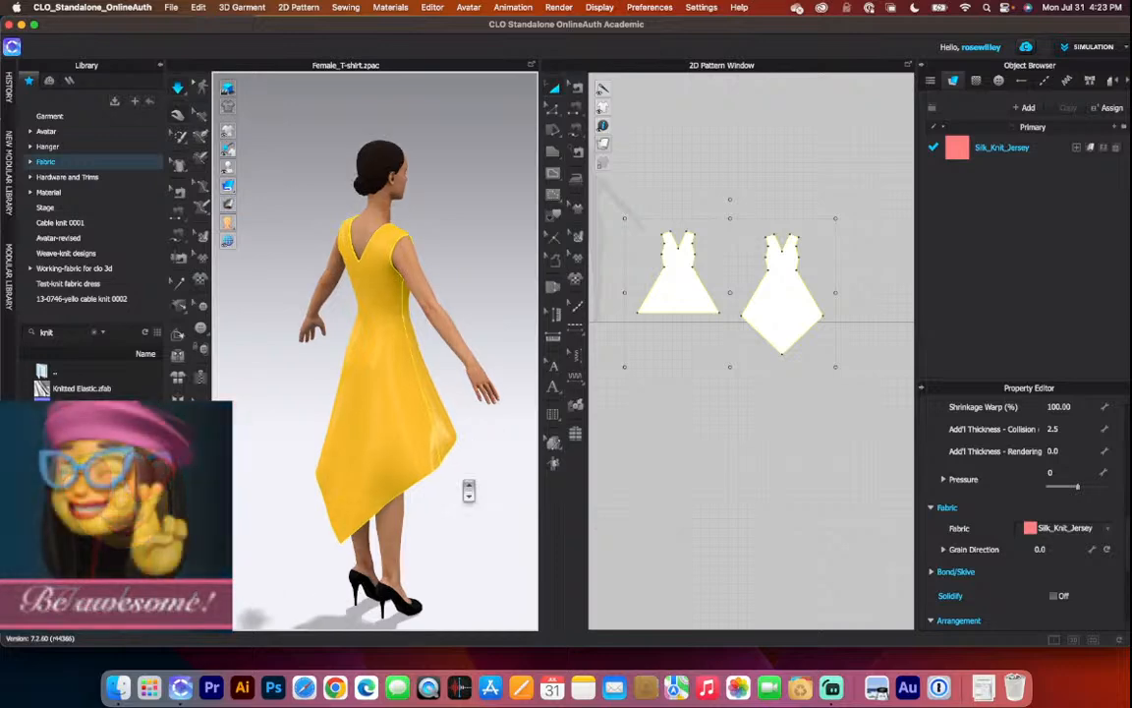
key(2)
click(469, 482)
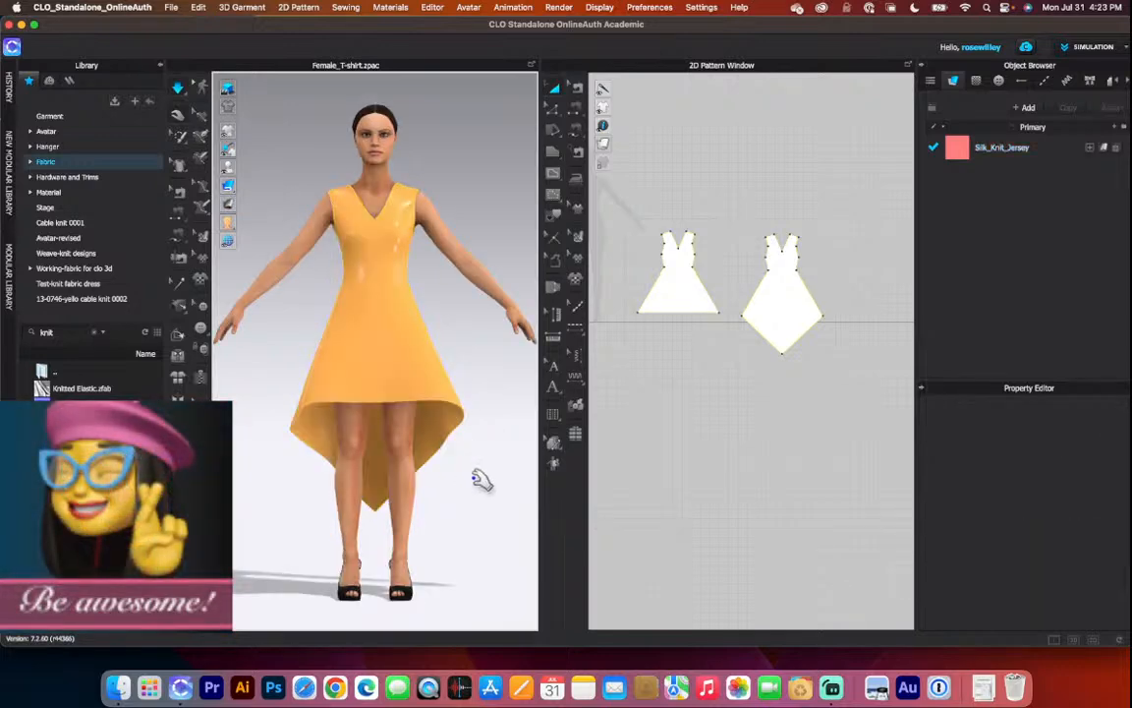
key(4)
key(2)
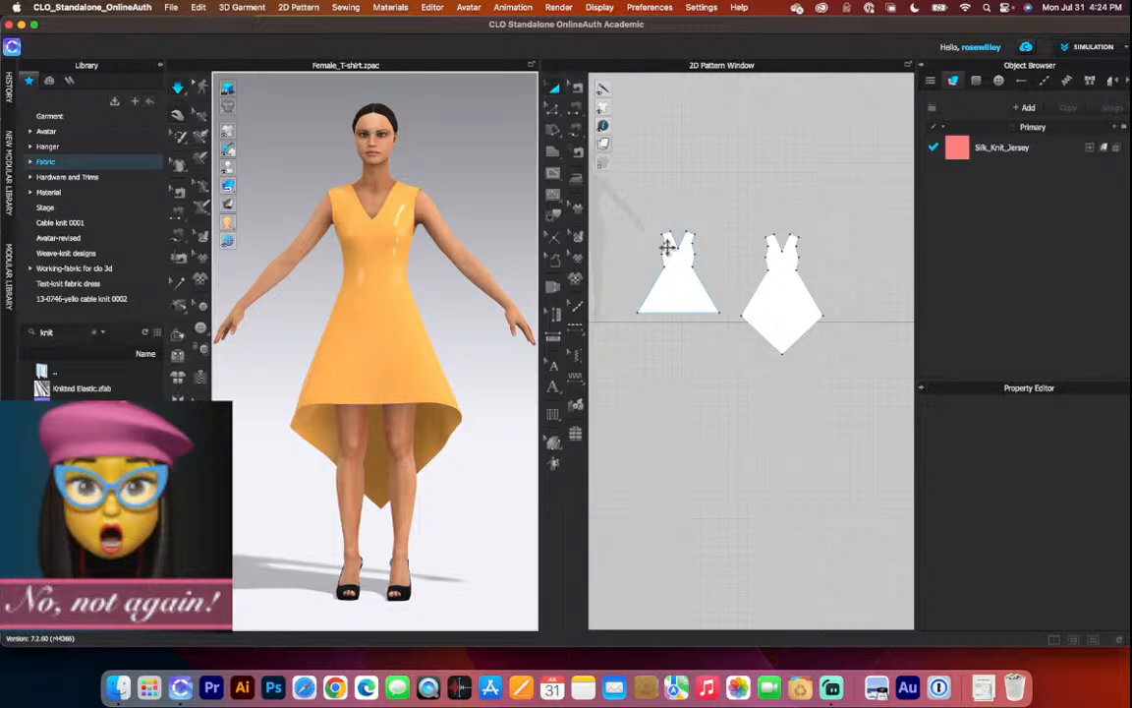
Draw an internal line across the front pattern's waist and cut the pattern there into a bodice and a skirt.
scroll(672, 250, up, 5)
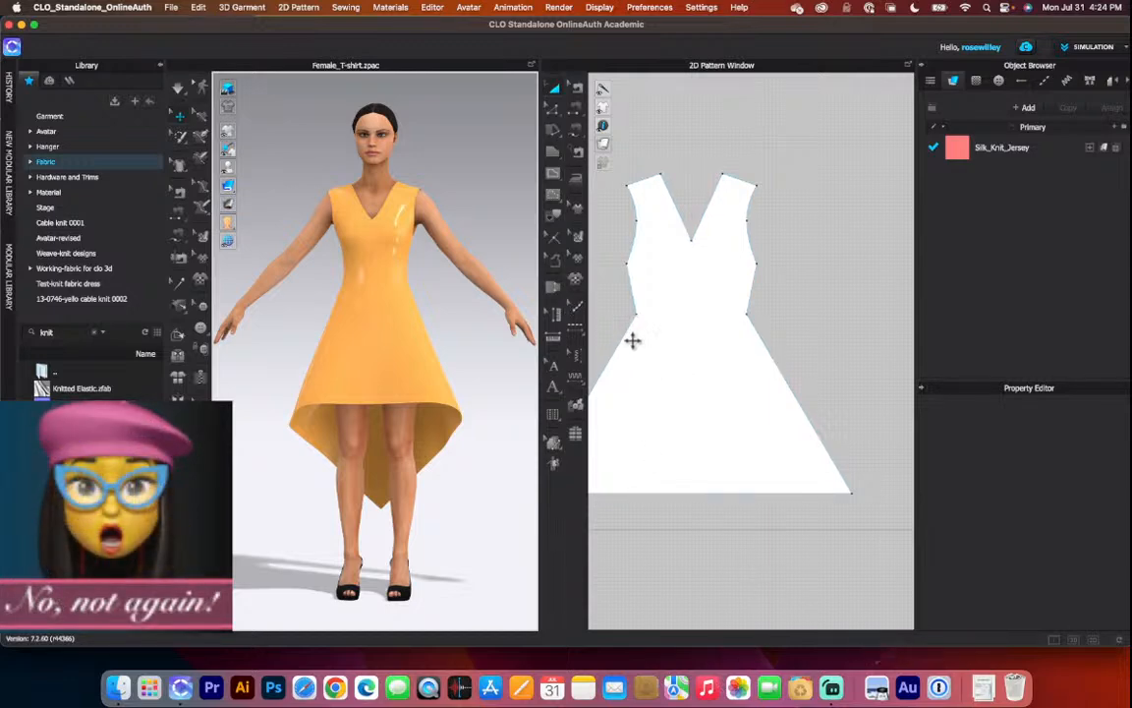
key(g)
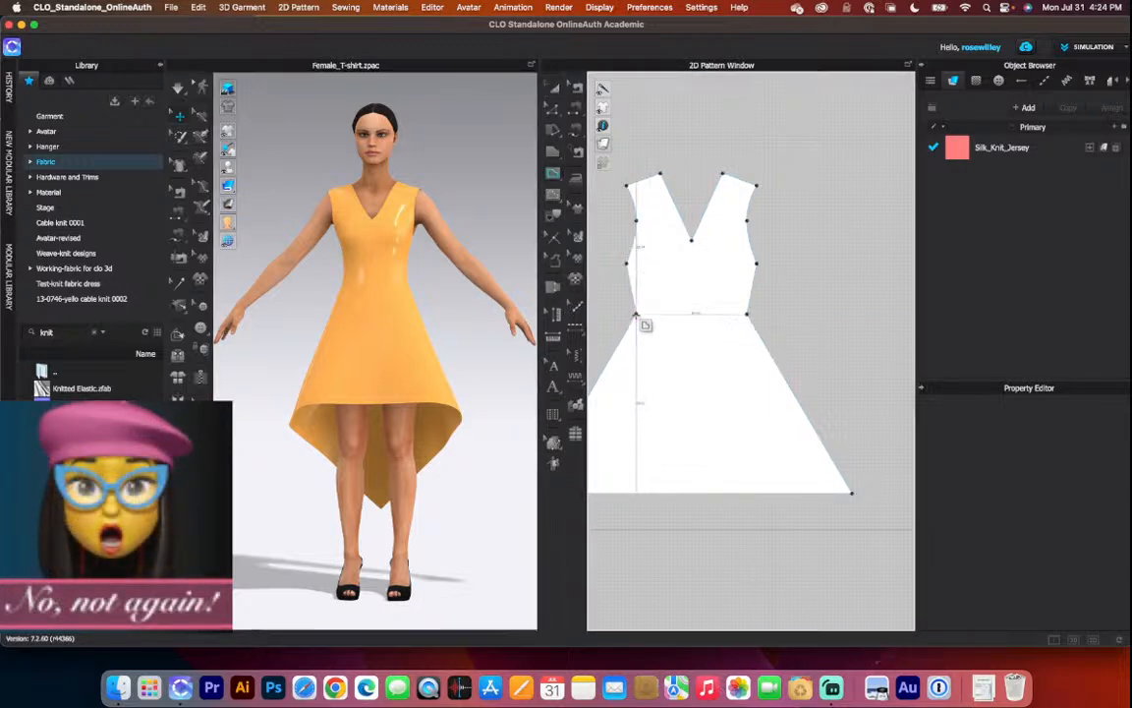
double_click(748, 314)
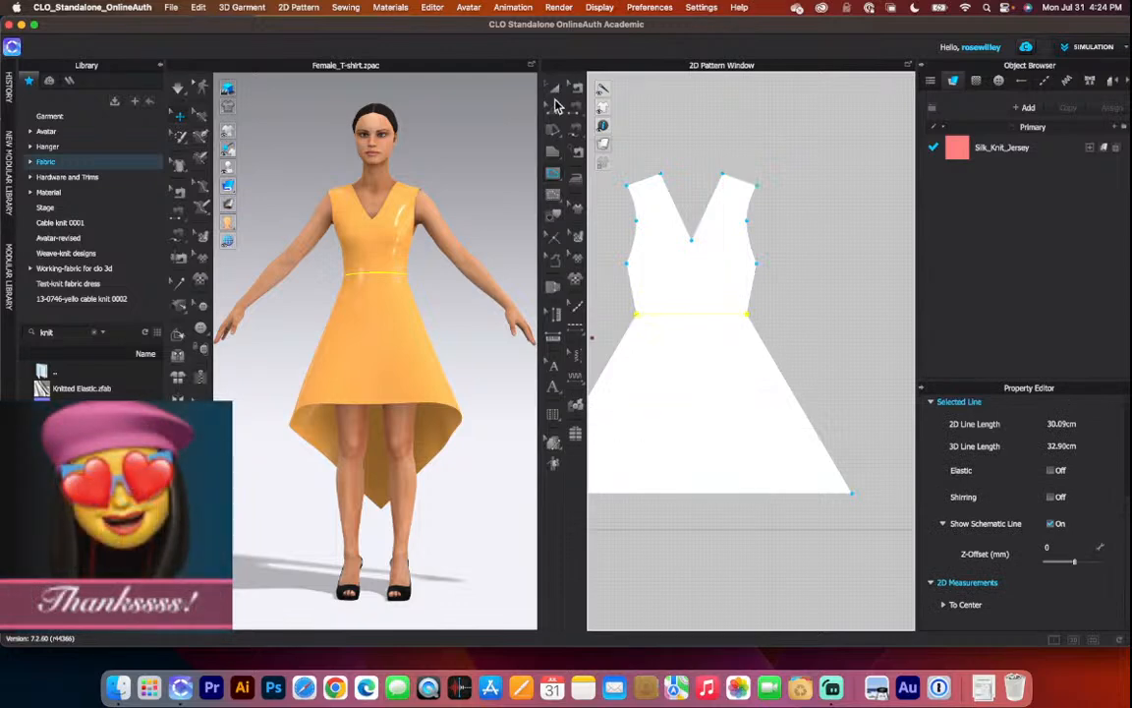
click(554, 110)
right_click(716, 317)
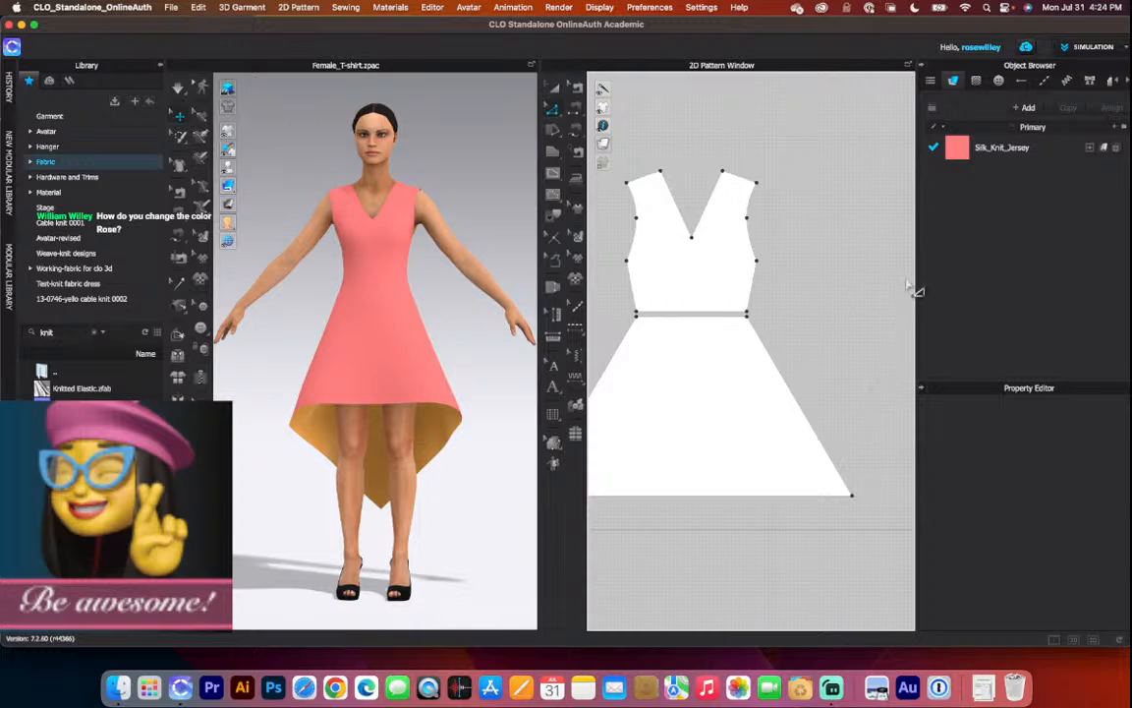
Duplicate the Silk_Knit_Jersey fabric and rename the copy as top-dress.
click(1040, 151)
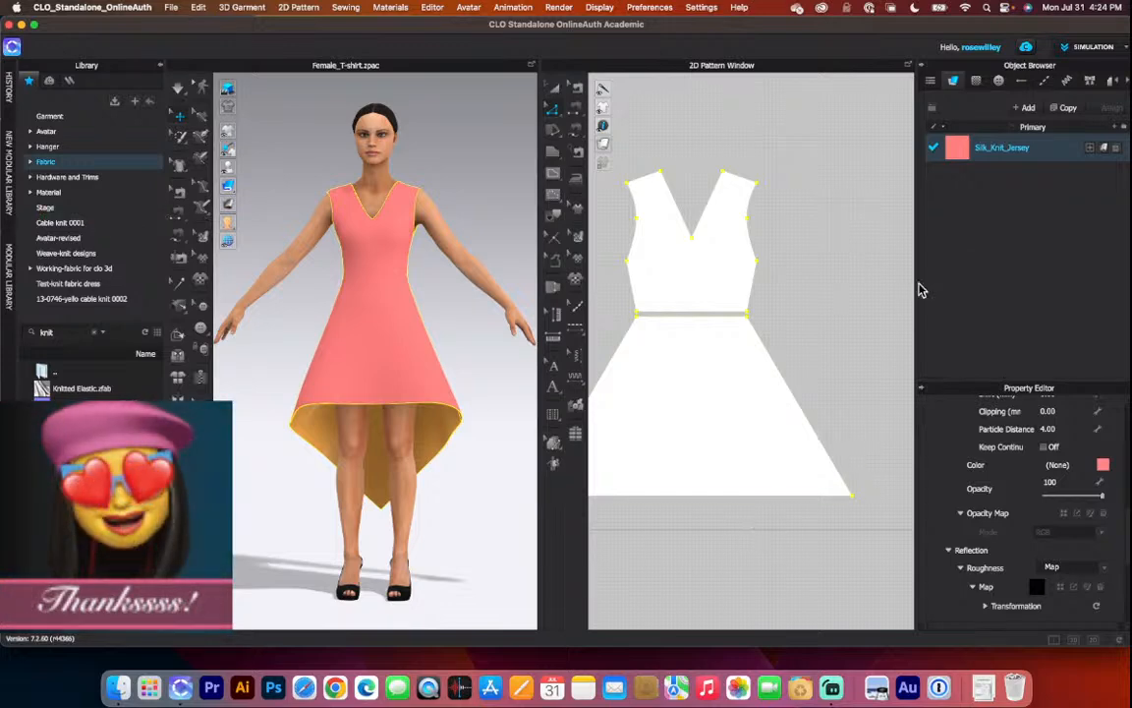
click(1067, 109)
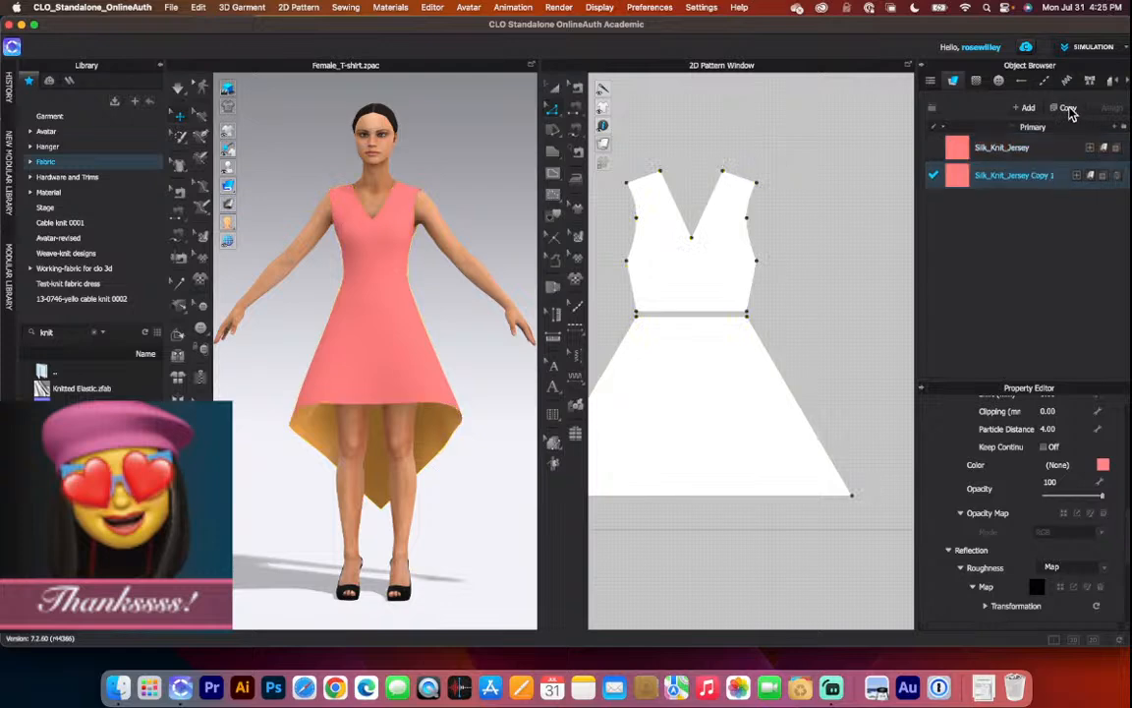
double_click(1027, 176)
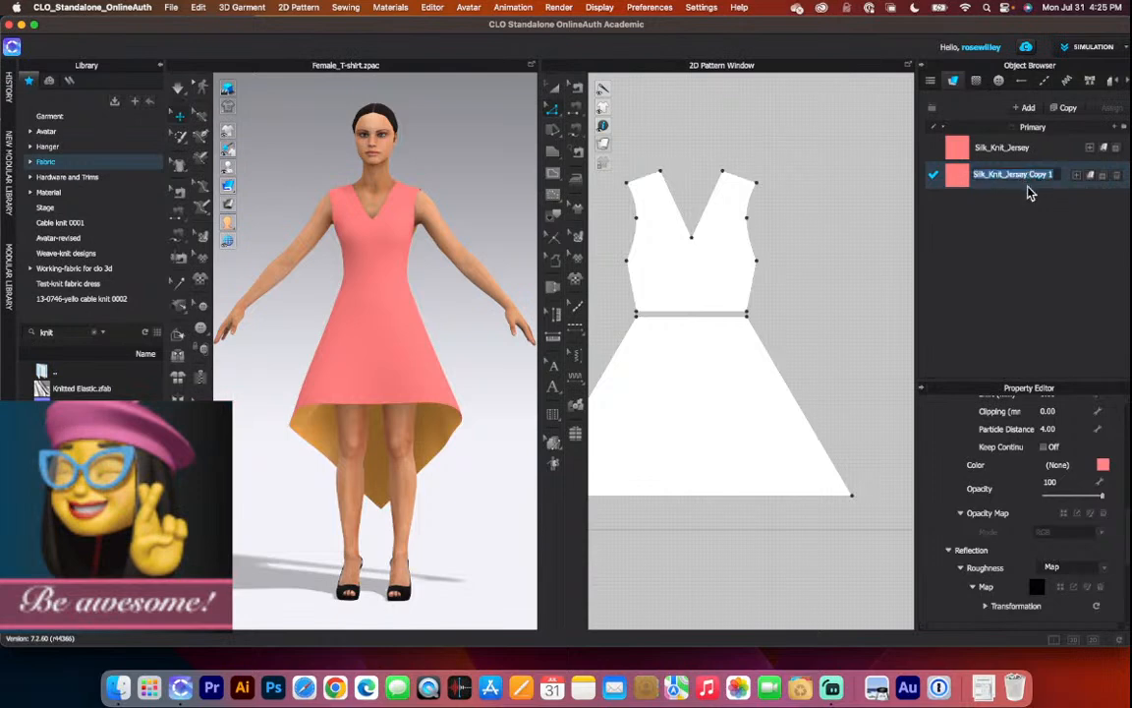
text(top-dress)
key(Return)
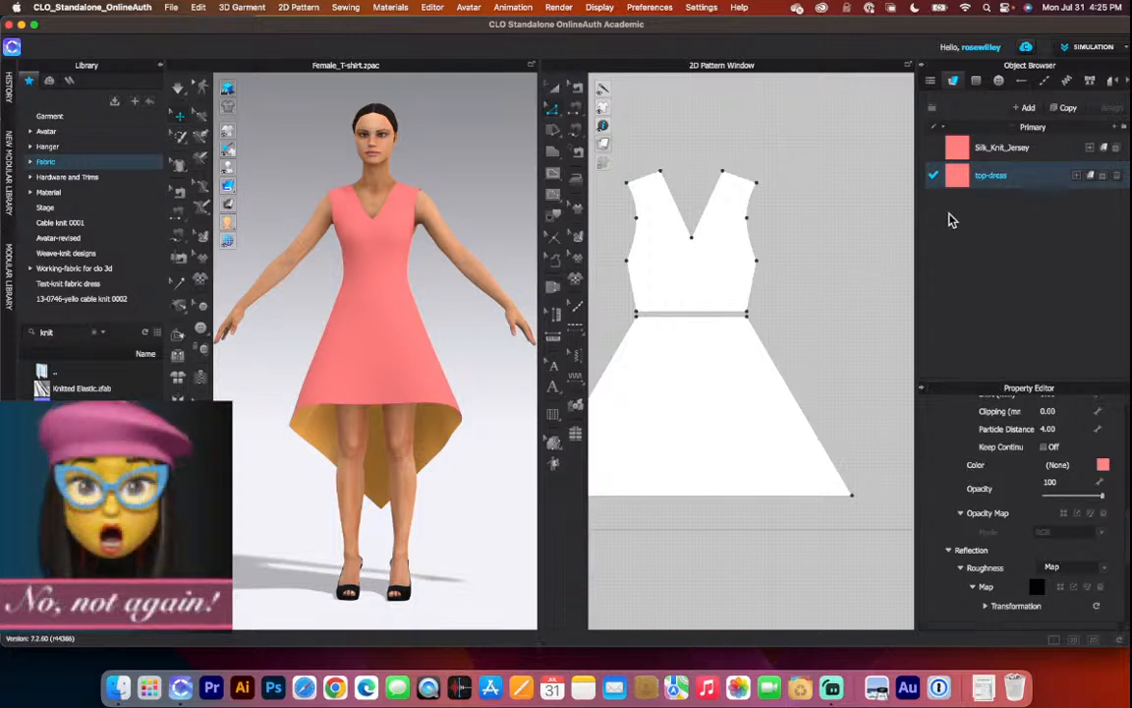
Assign the top-dress fabric to the front bodice and set the fabric's color to White.
drag(958, 187, 833, 270)
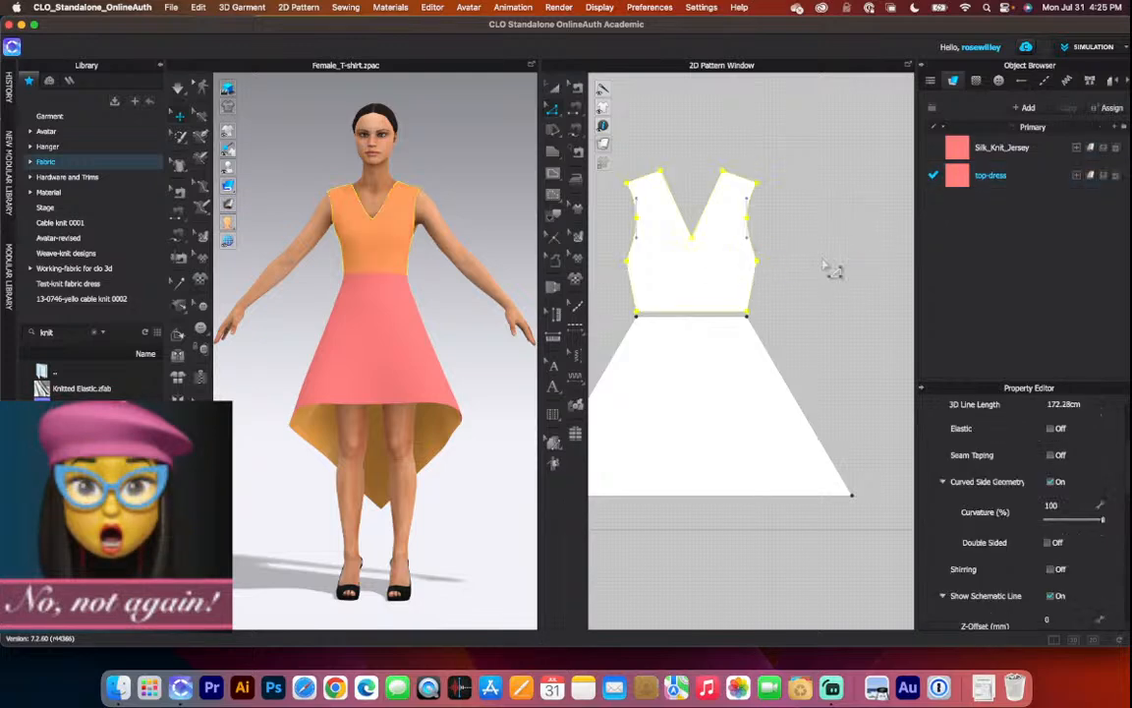
click(1028, 177)
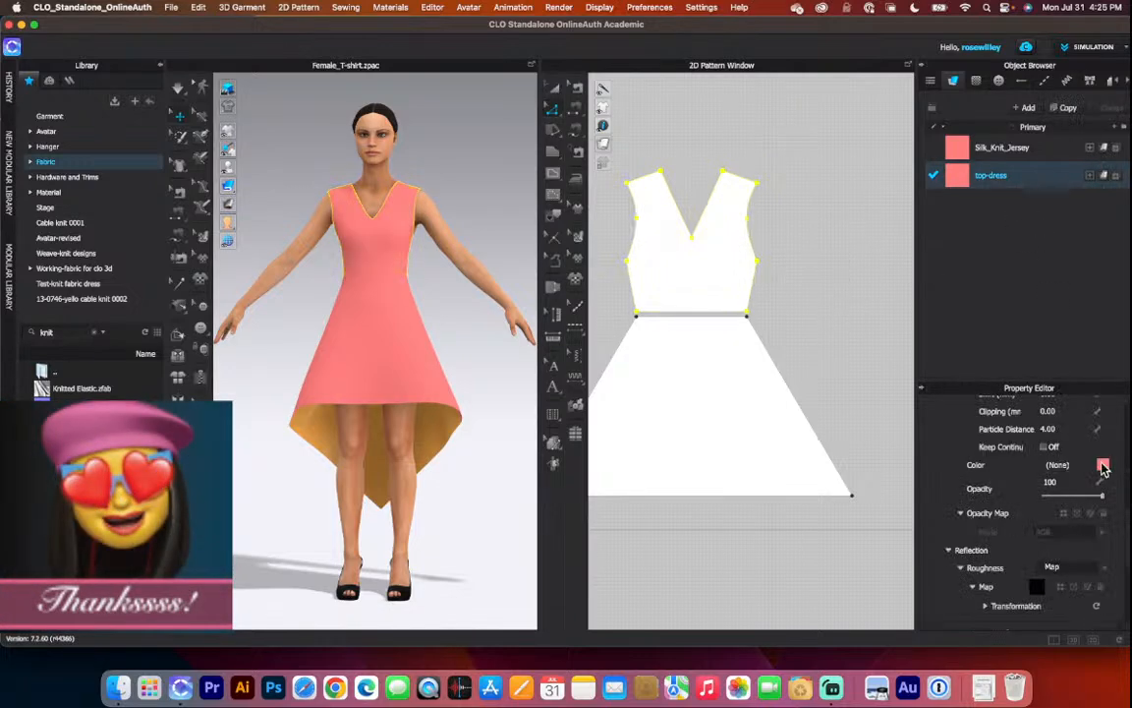
click(1104, 466)
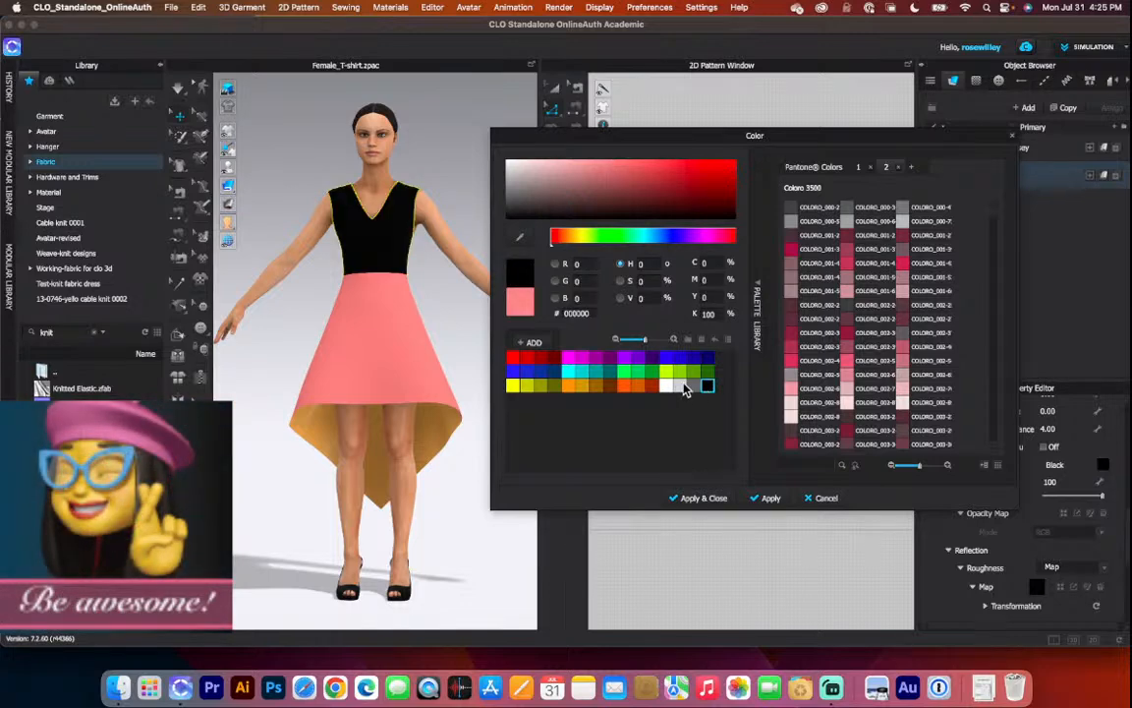
click(665, 386)
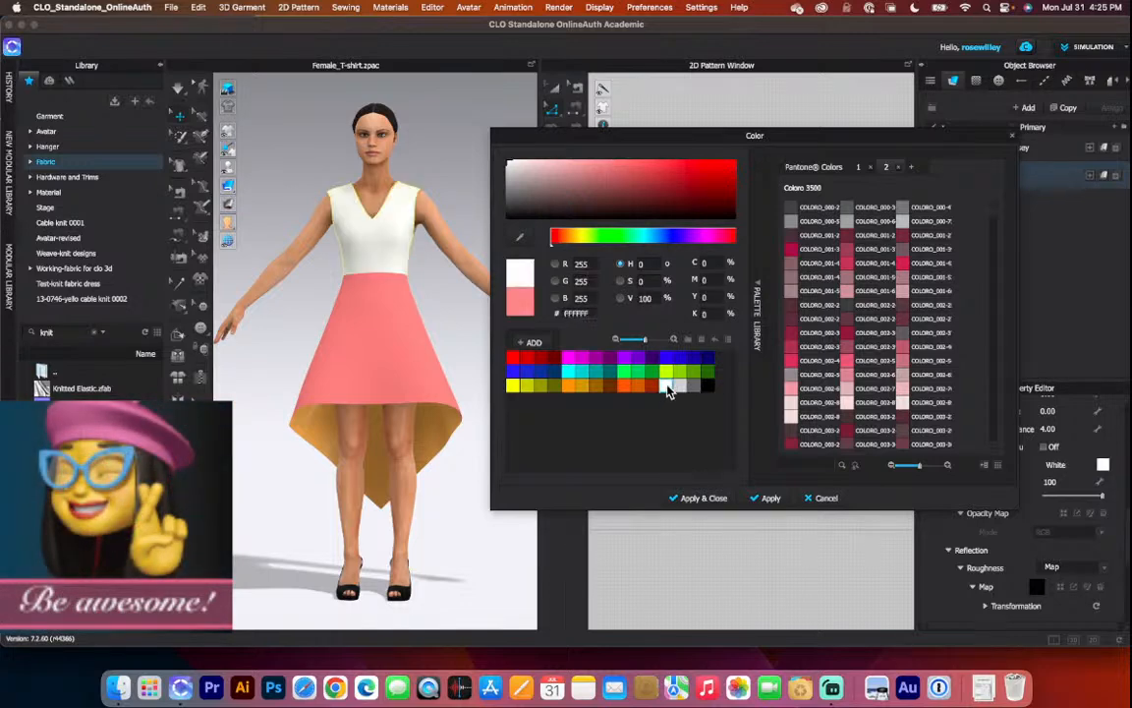
click(701, 499)
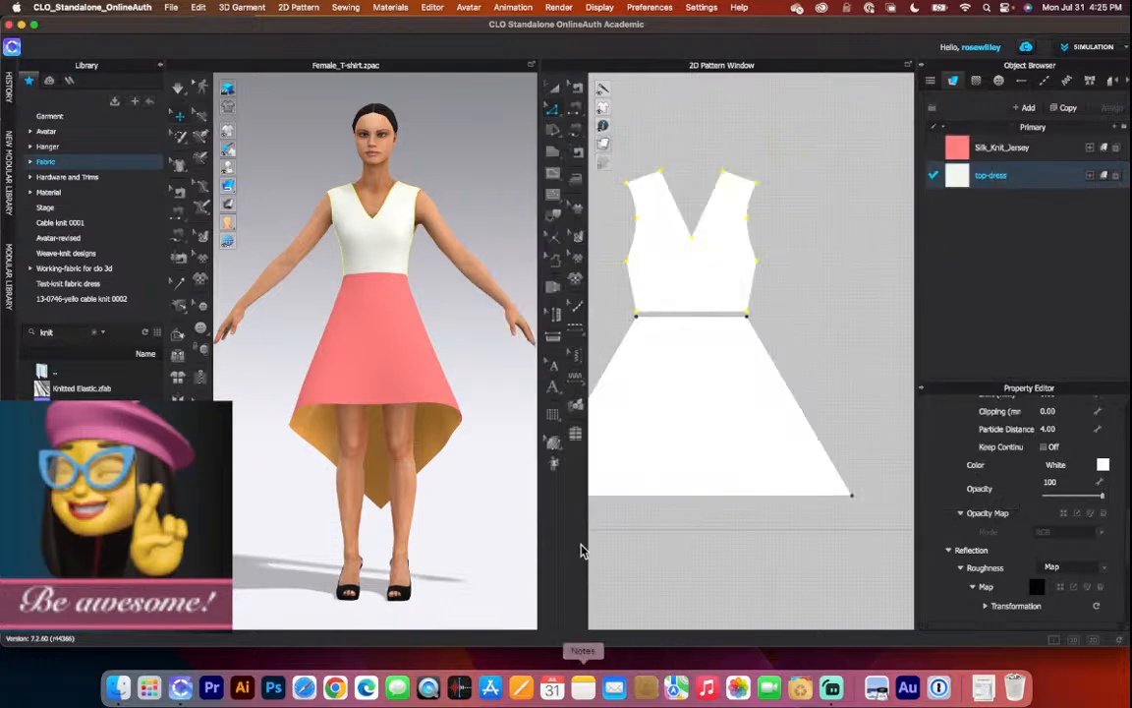
click(847, 316)
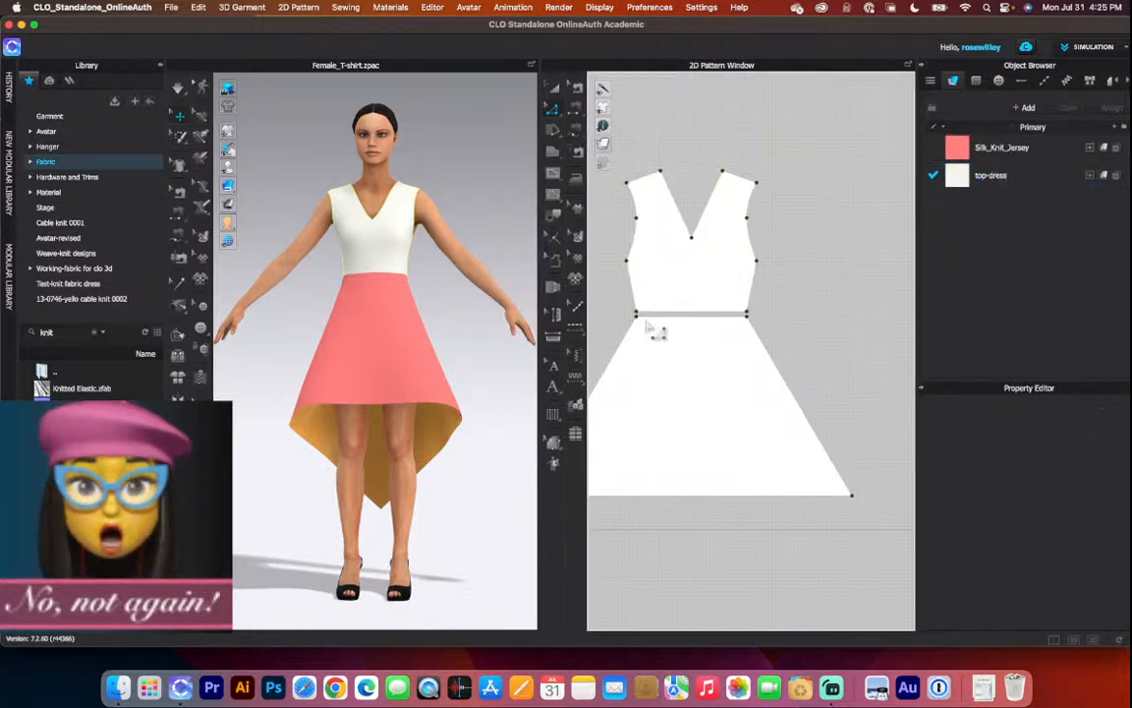
Remove the strengthening from the back dress pattern.
right_drag(509, 349, 344, 312)
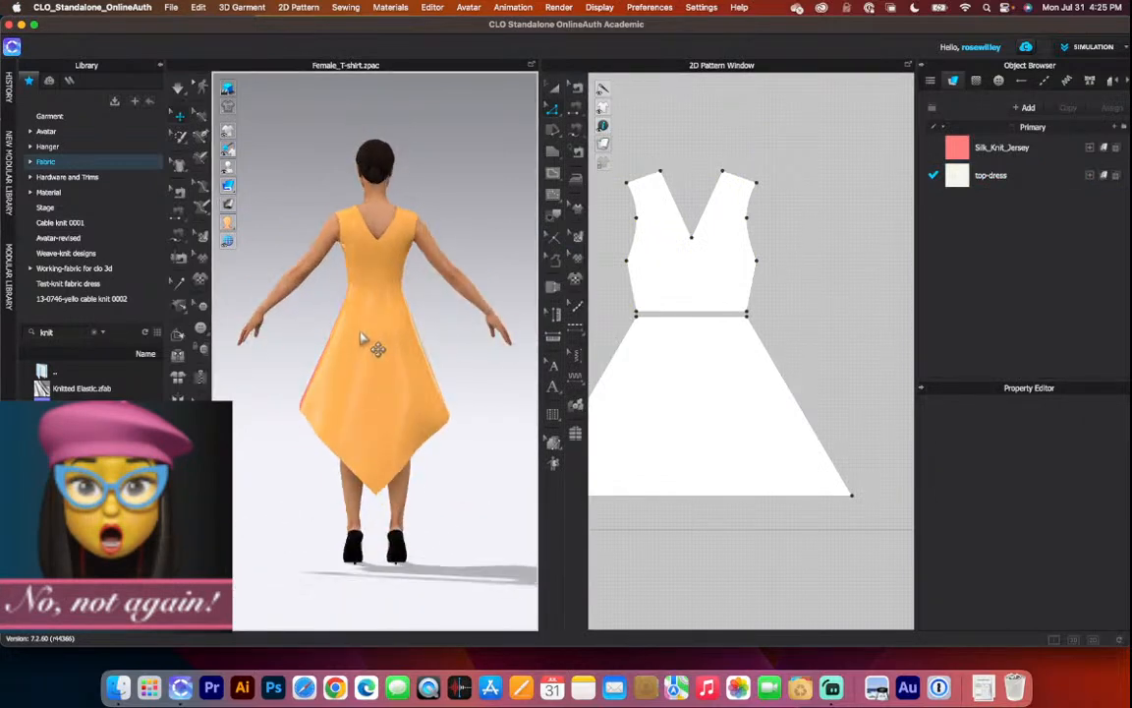
scroll(732, 322, down, 6)
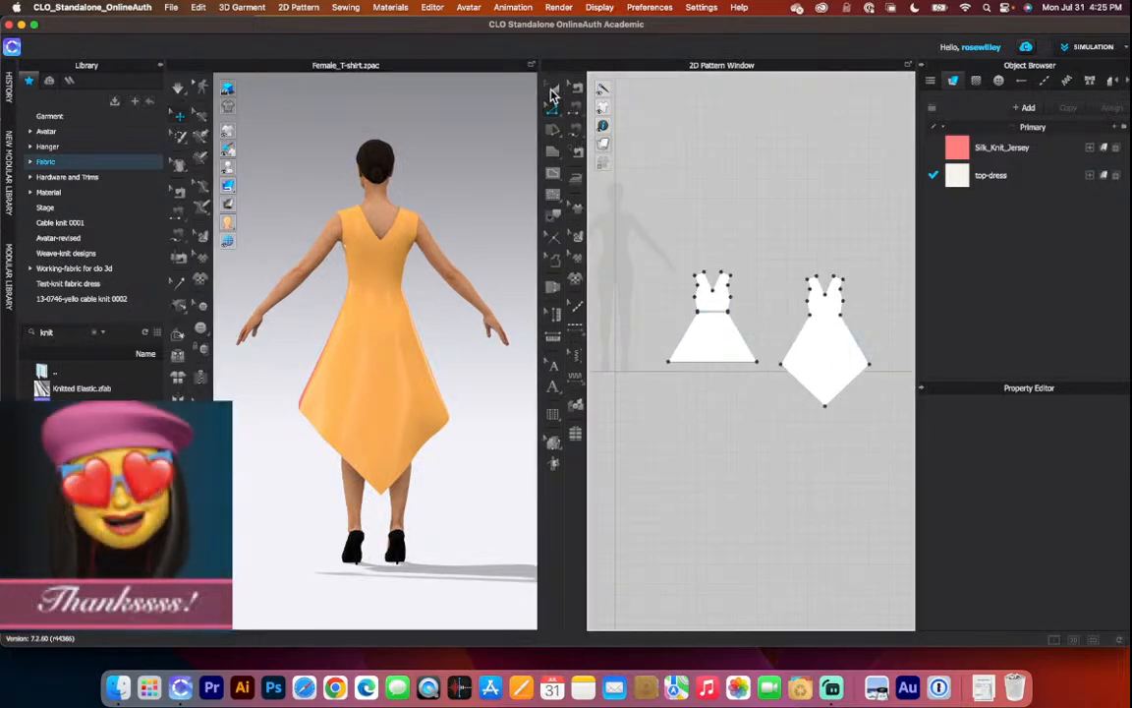
click(836, 349)
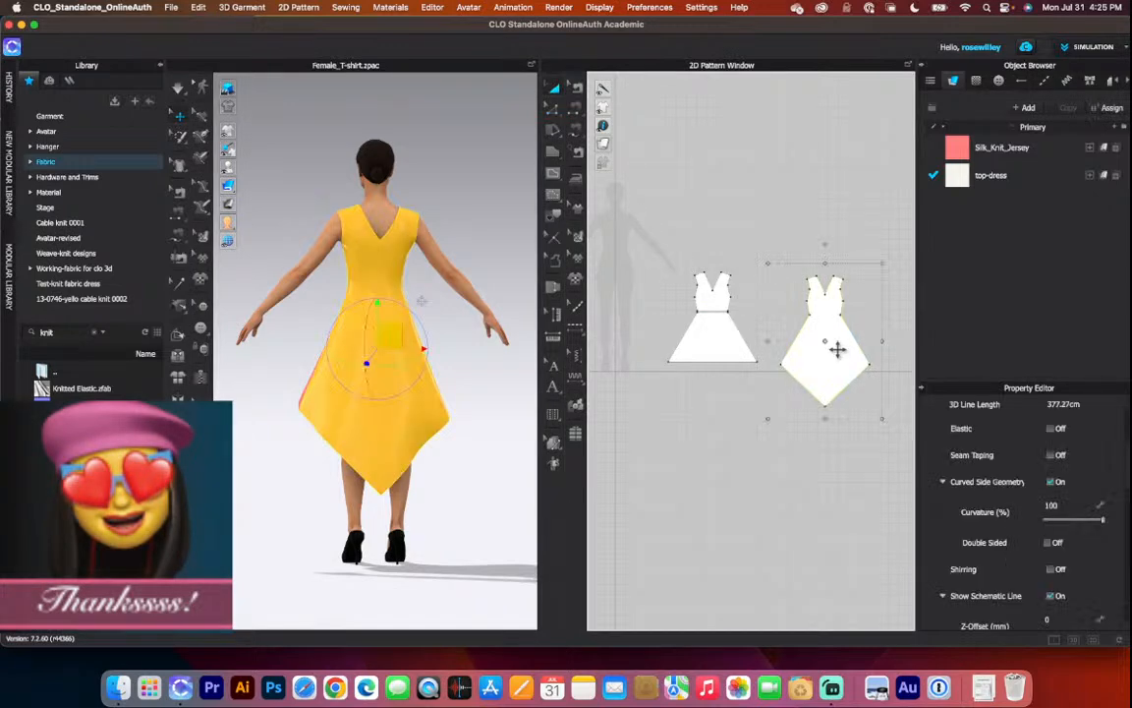
right_click(836, 349)
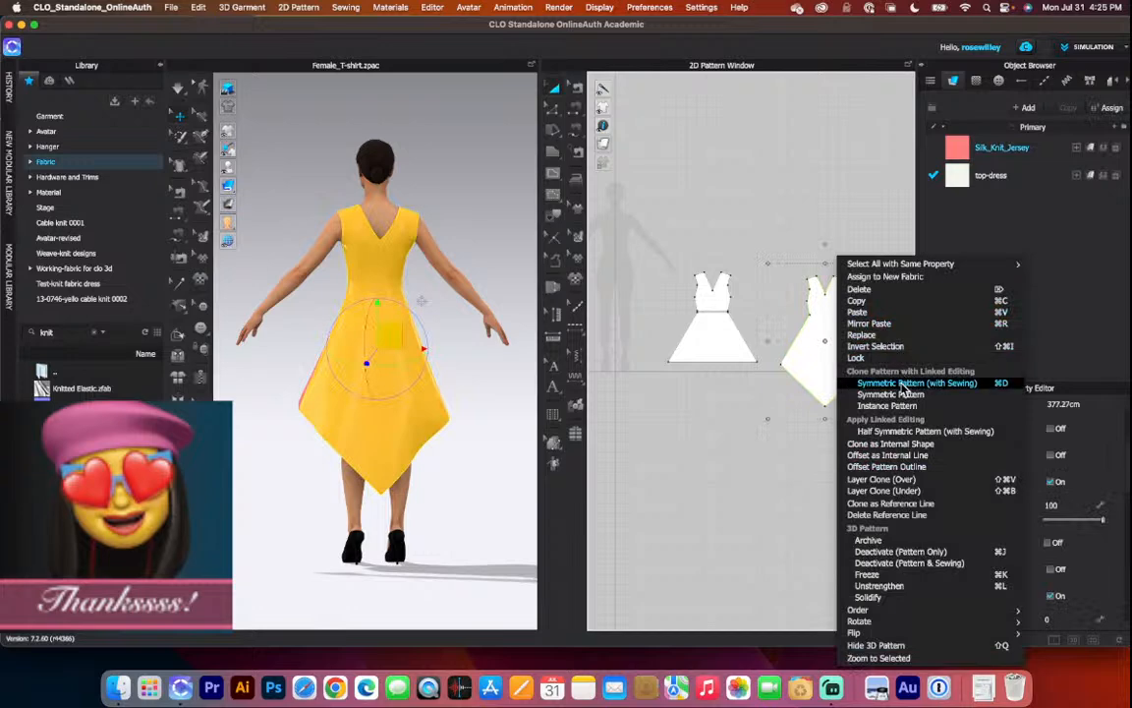
click(898, 597)
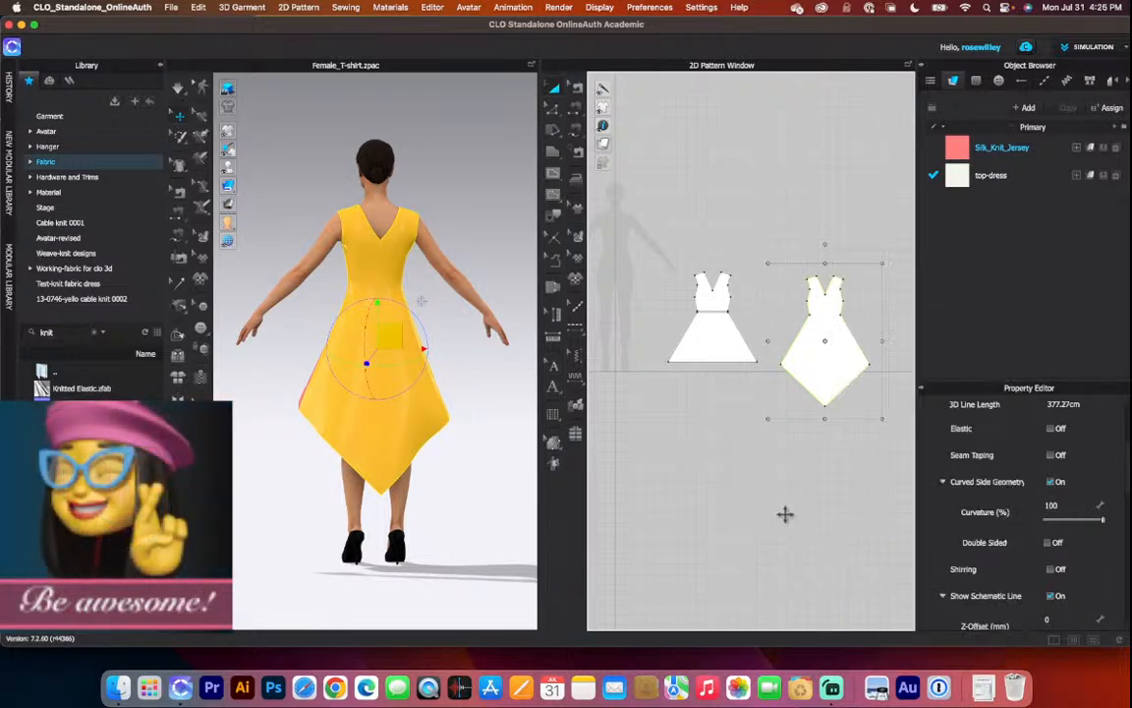
click(605, 521)
Draw an internal line down the back pattern's center from the V-neck point to the hem point, and cut and sew the pattern there.
right_drag(281, 548, 430, 561)
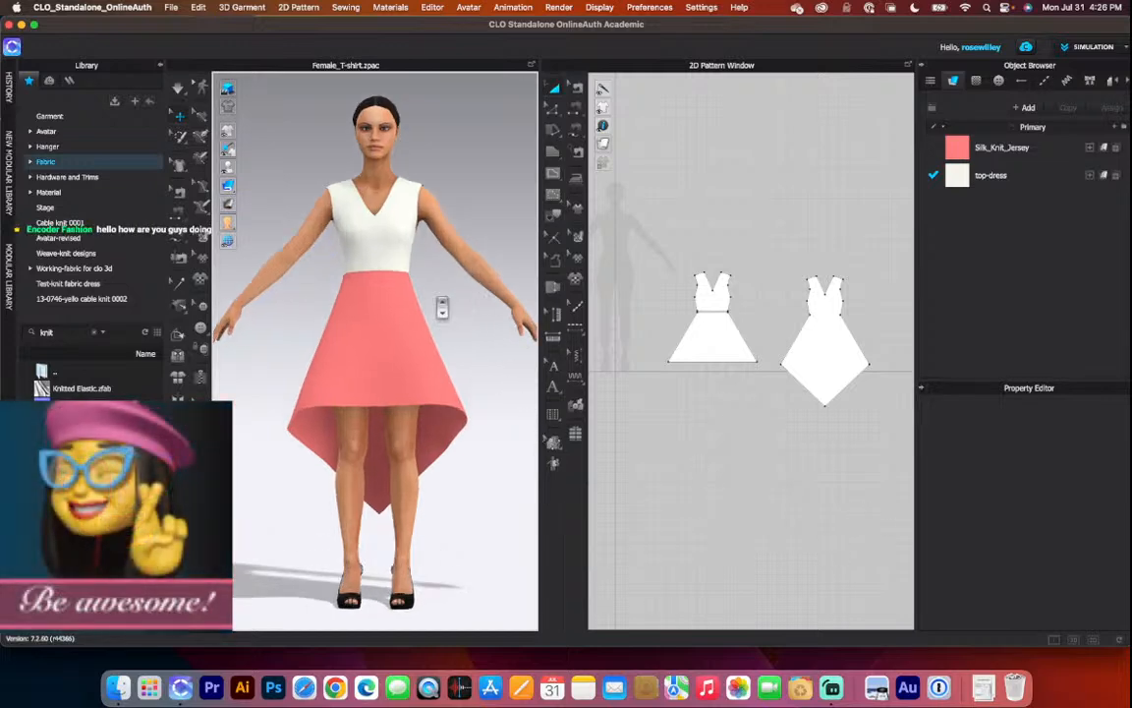
mouse_move(455, 322)
right_down()
mouse_move(363, 331)
mouse_move(455, 323)
right_up()
right_drag(378, 337, 469, 336)
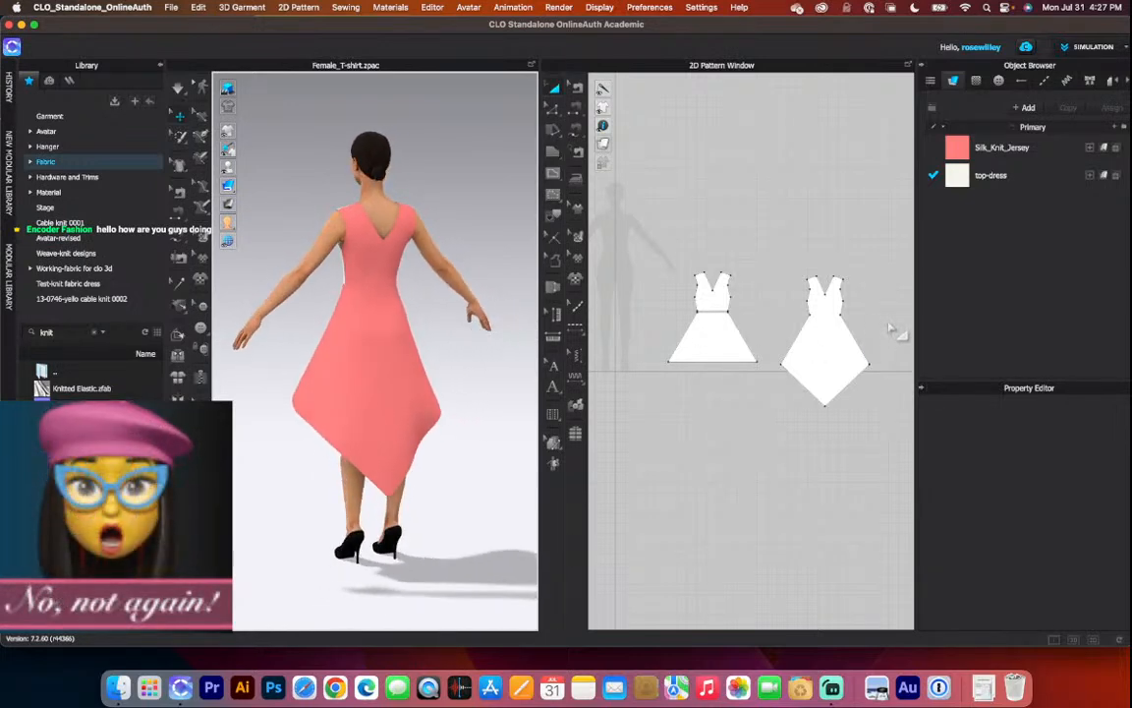
scroll(875, 324, up, 5)
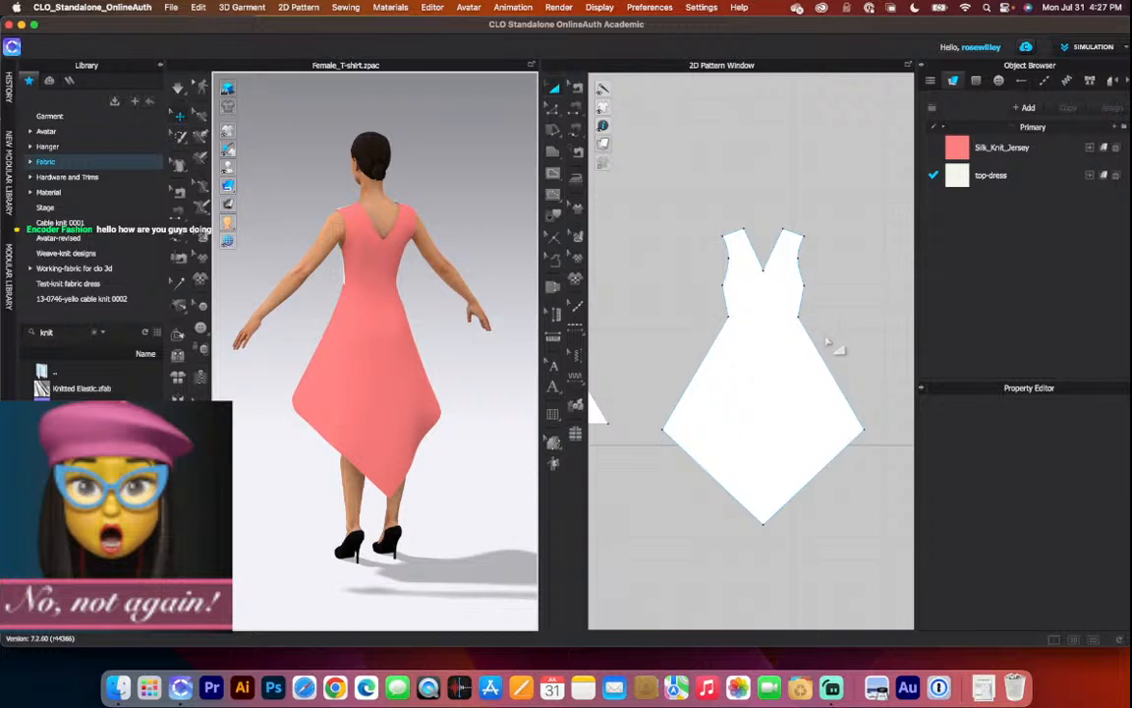
scroll(831, 342, up, 3)
scroll(832, 344, down, 1)
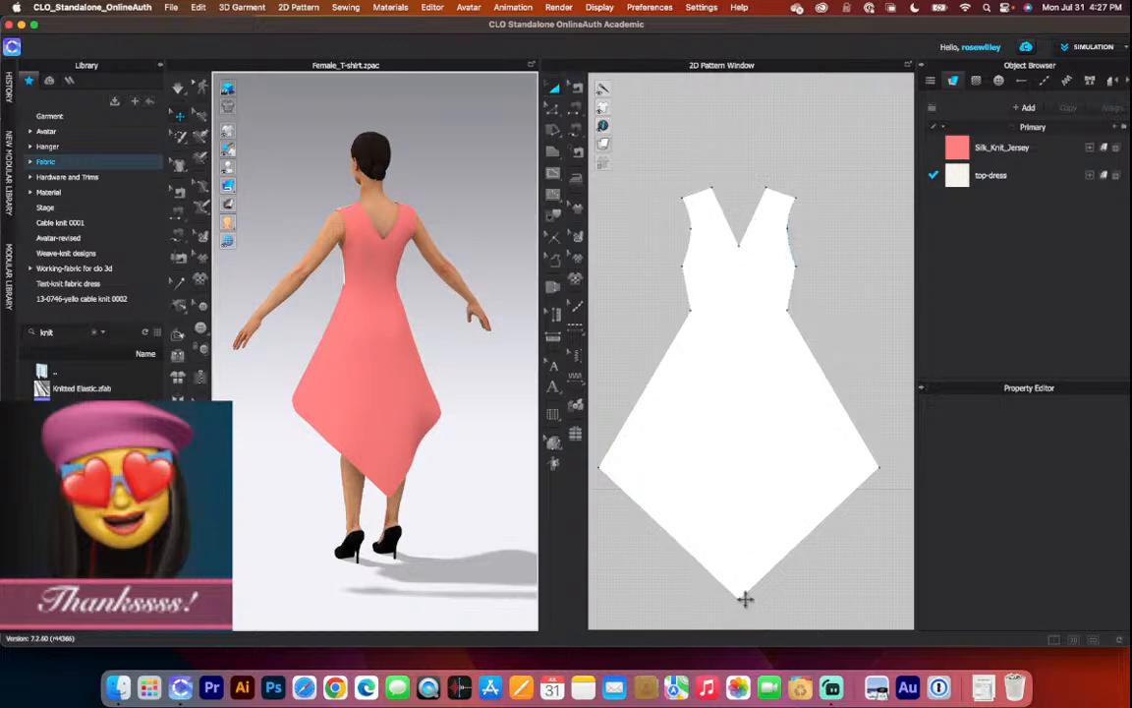
key(g)
click(741, 245)
click(740, 577)
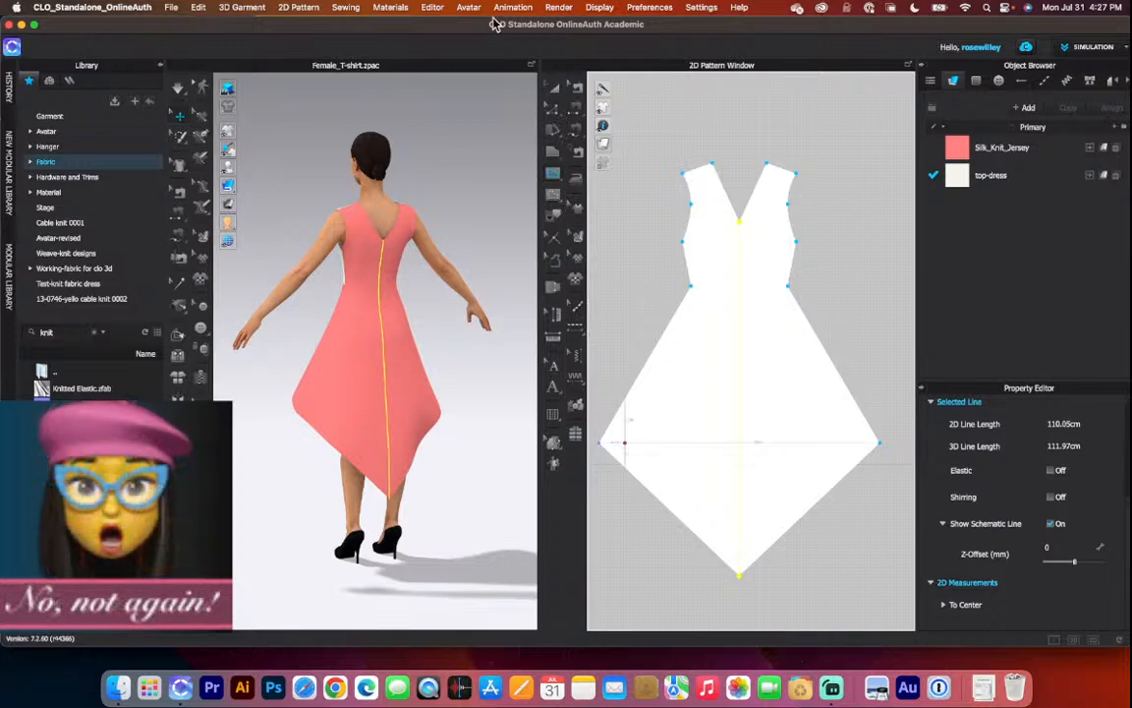
click(554, 111)
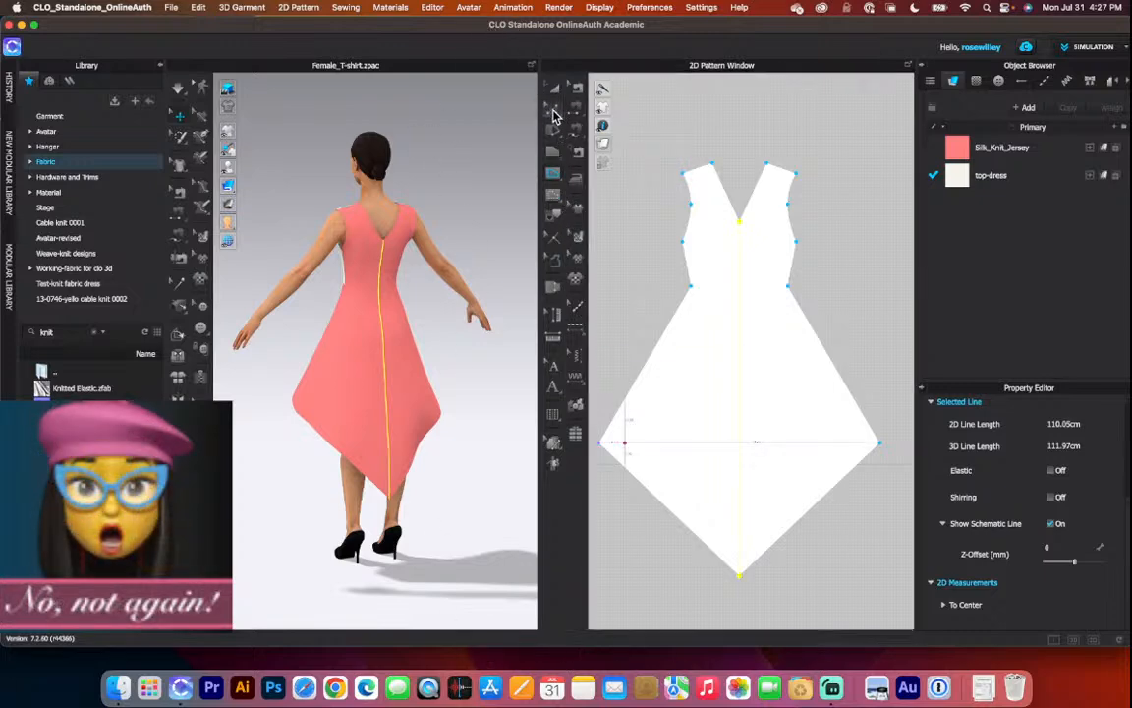
right_click(743, 356)
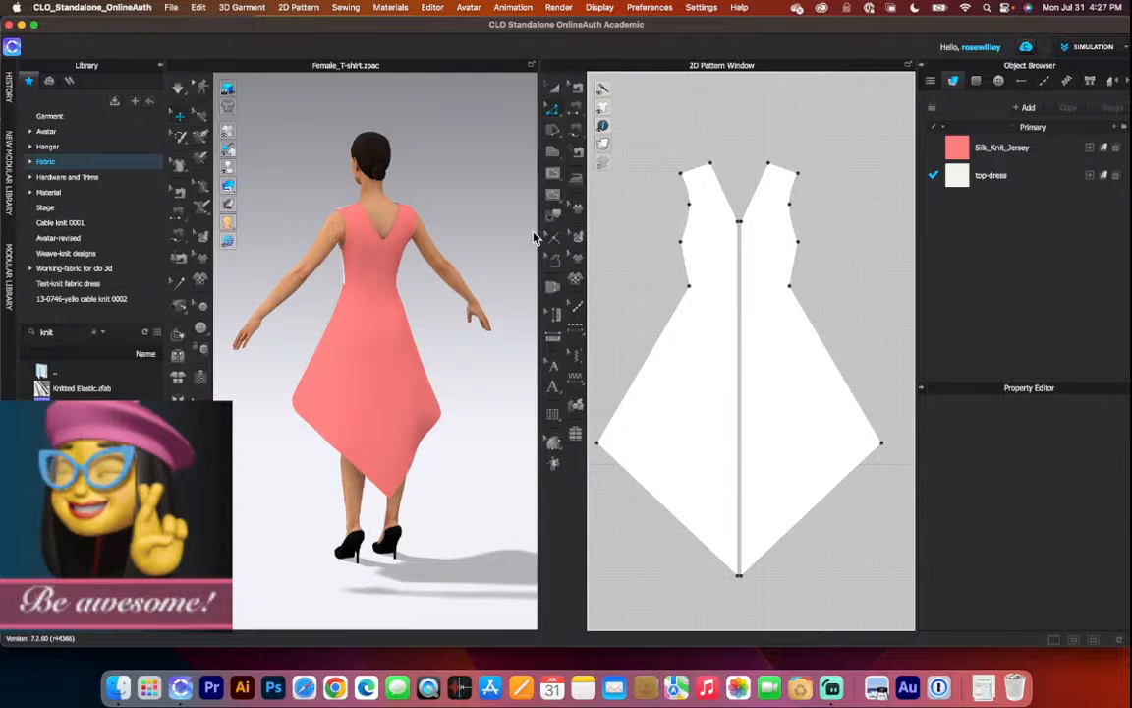
Check the sewing along the center back seam between the two back pieces and simulate the garment.
click(552, 108)
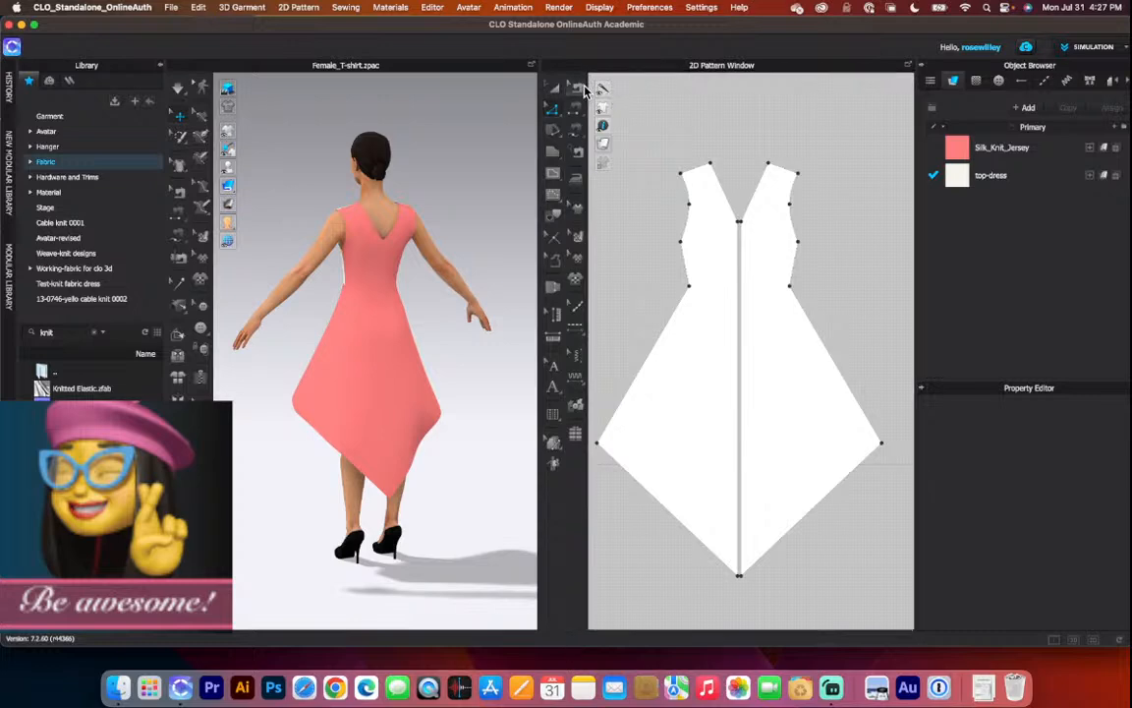
click(579, 88)
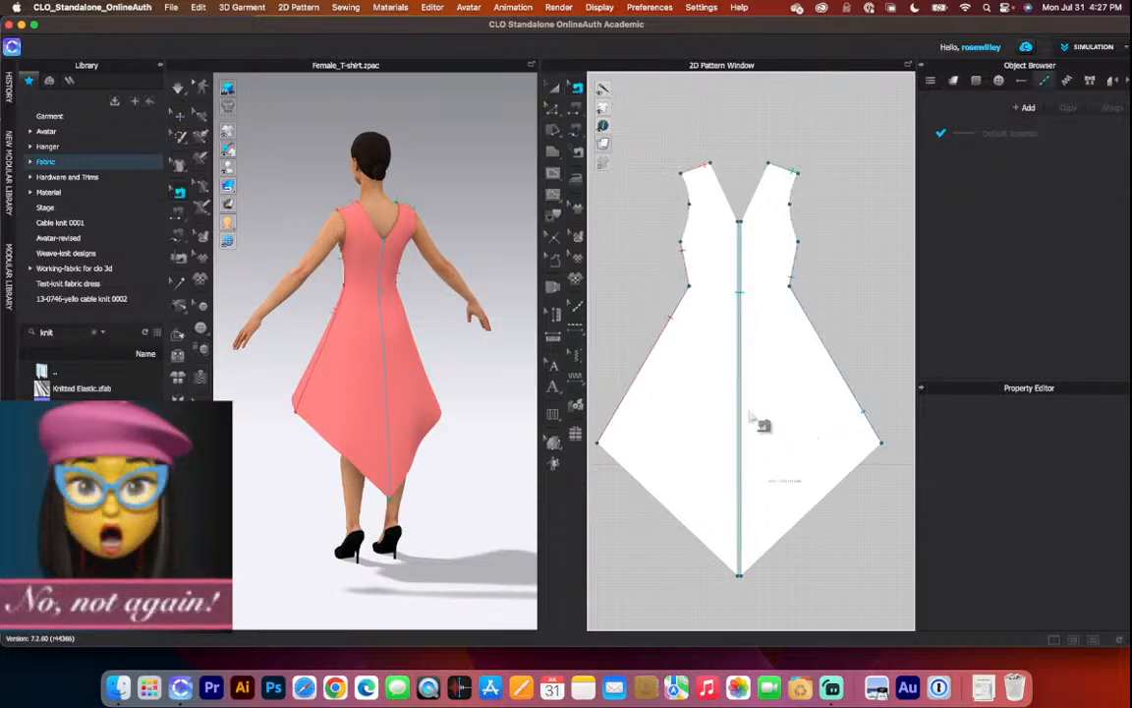
right_drag(457, 362, 436, 364)
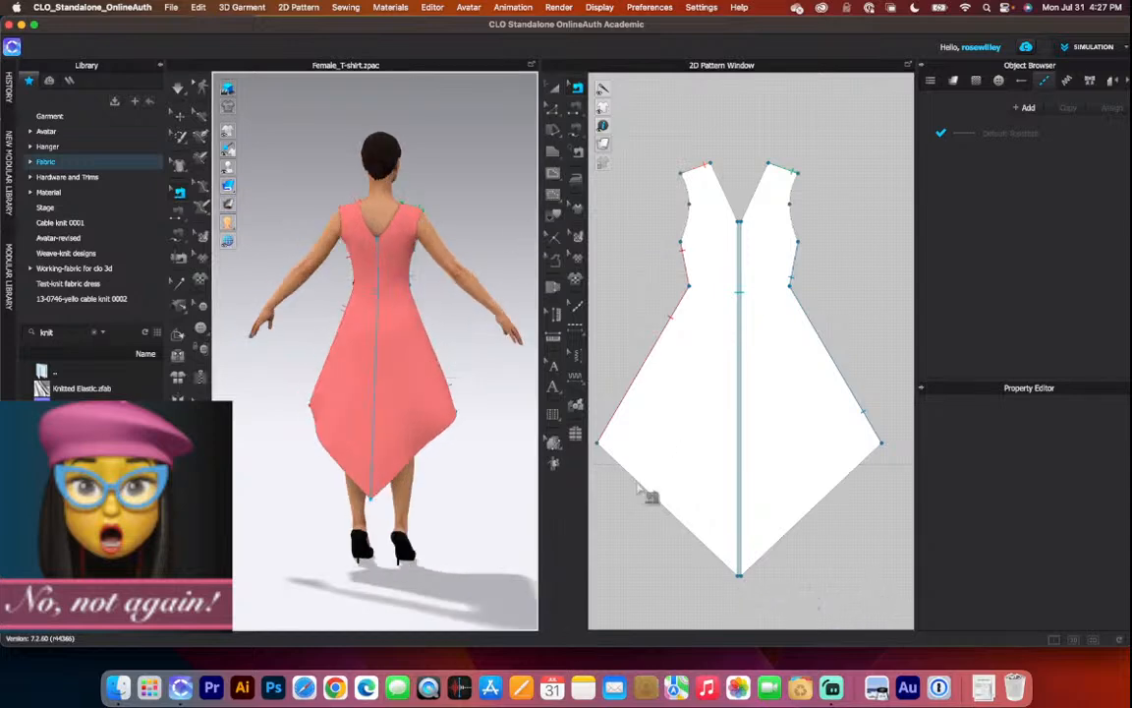
click(578, 88)
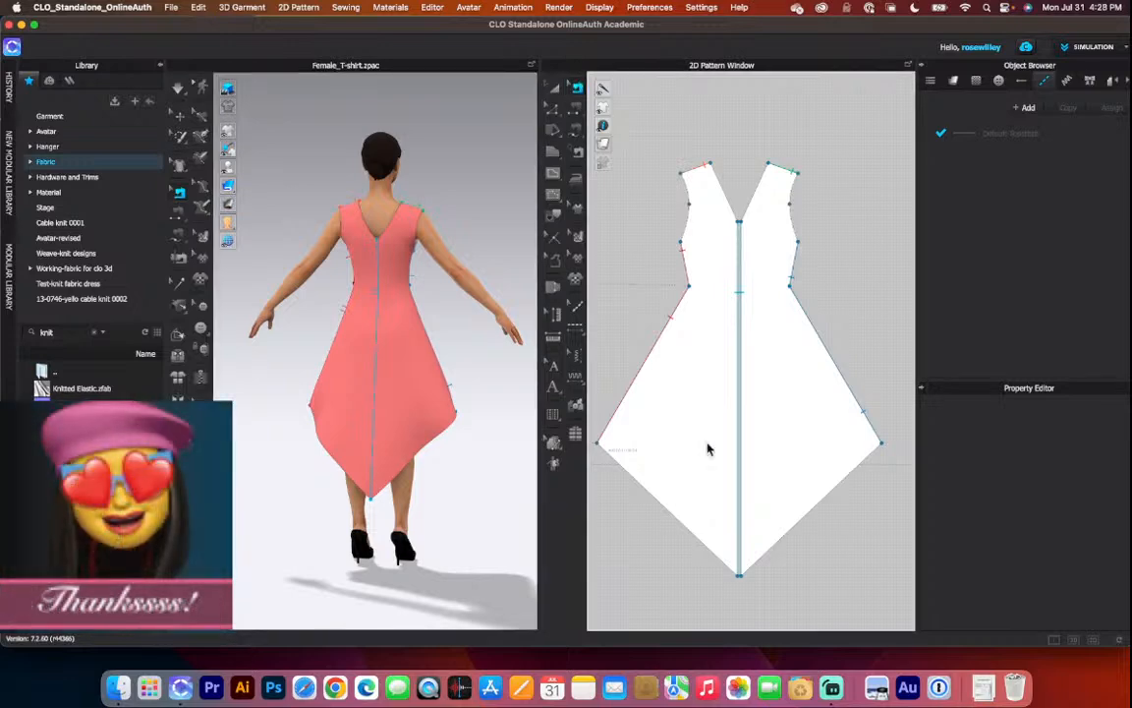
click(740, 576)
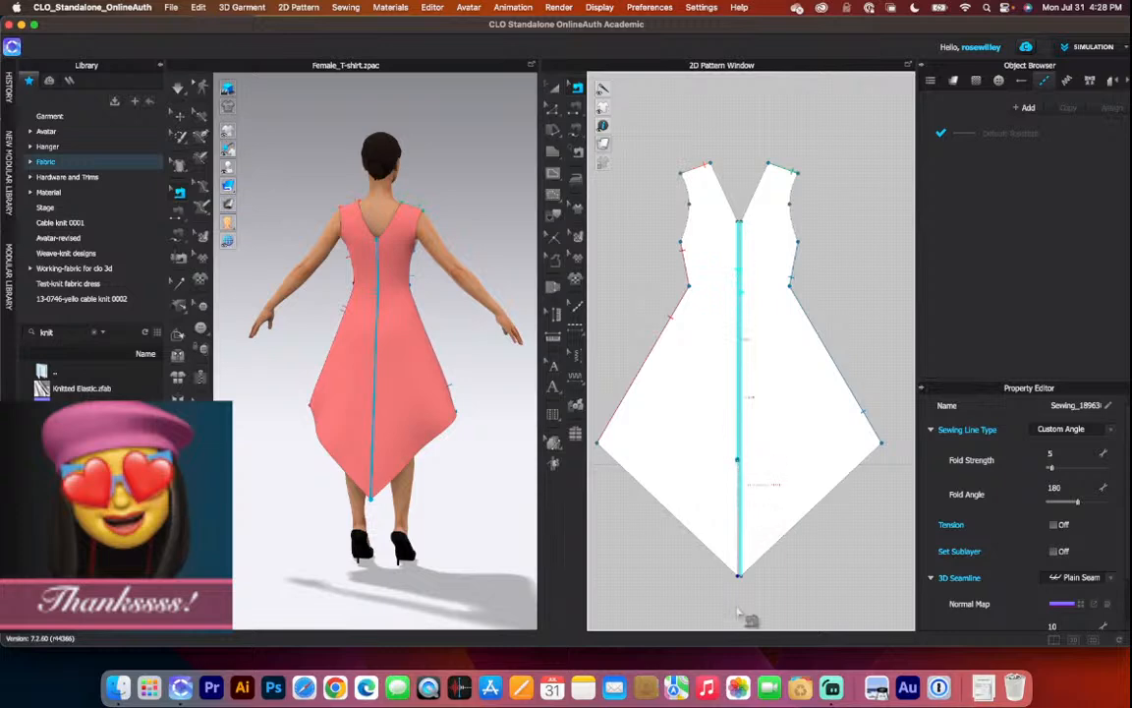
drag(755, 590, 760, 474)
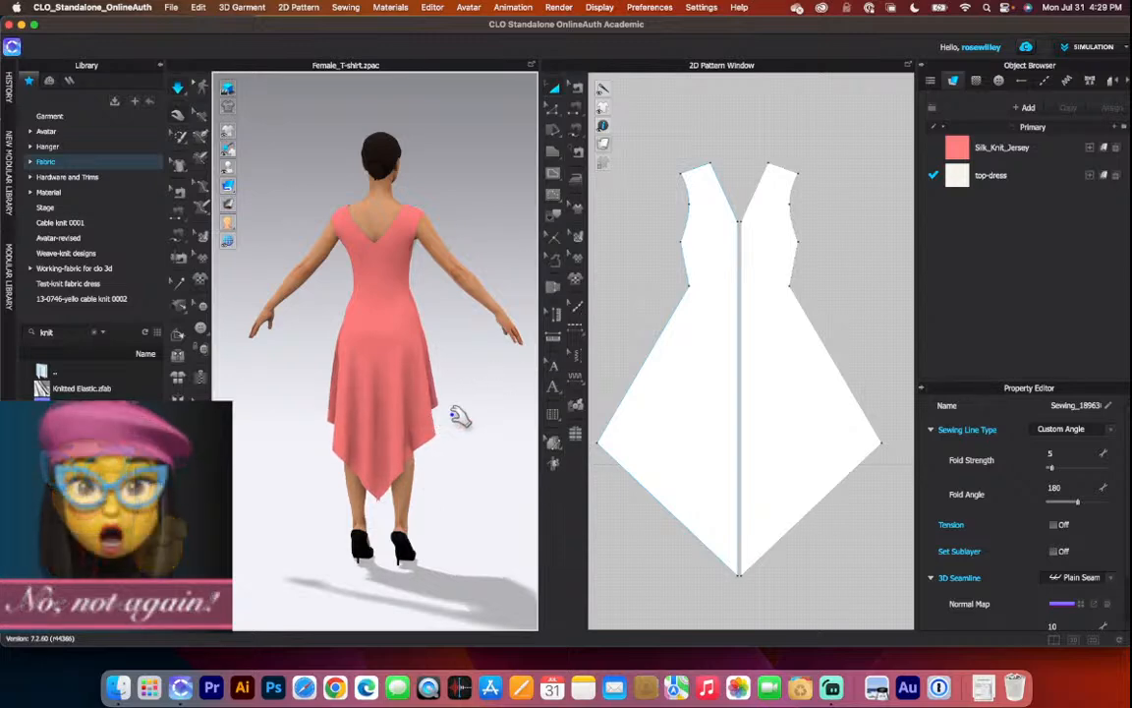
Examine the simulated dress's drape and two-color split on the avatar from the front.
right_drag(455, 415, 360, 415)
mouse_move(505, 416)
right_down()
mouse_move(481, 415)
mouse_move(507, 417)
right_up()
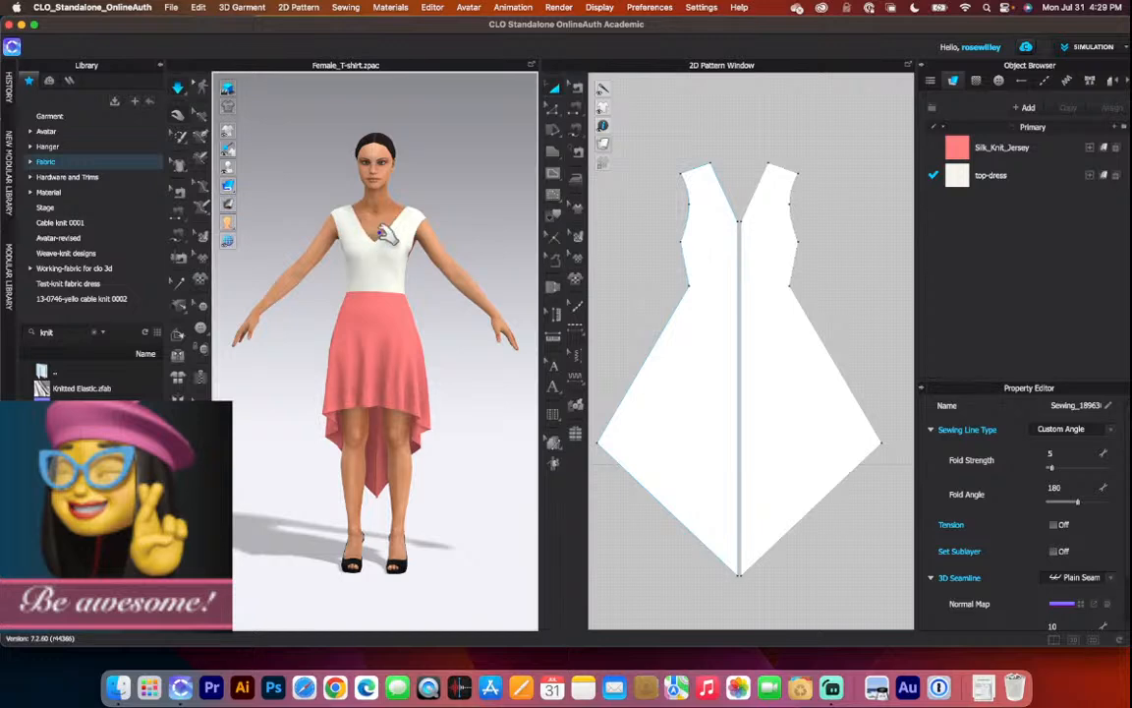
scroll(387, 236, up, 2)
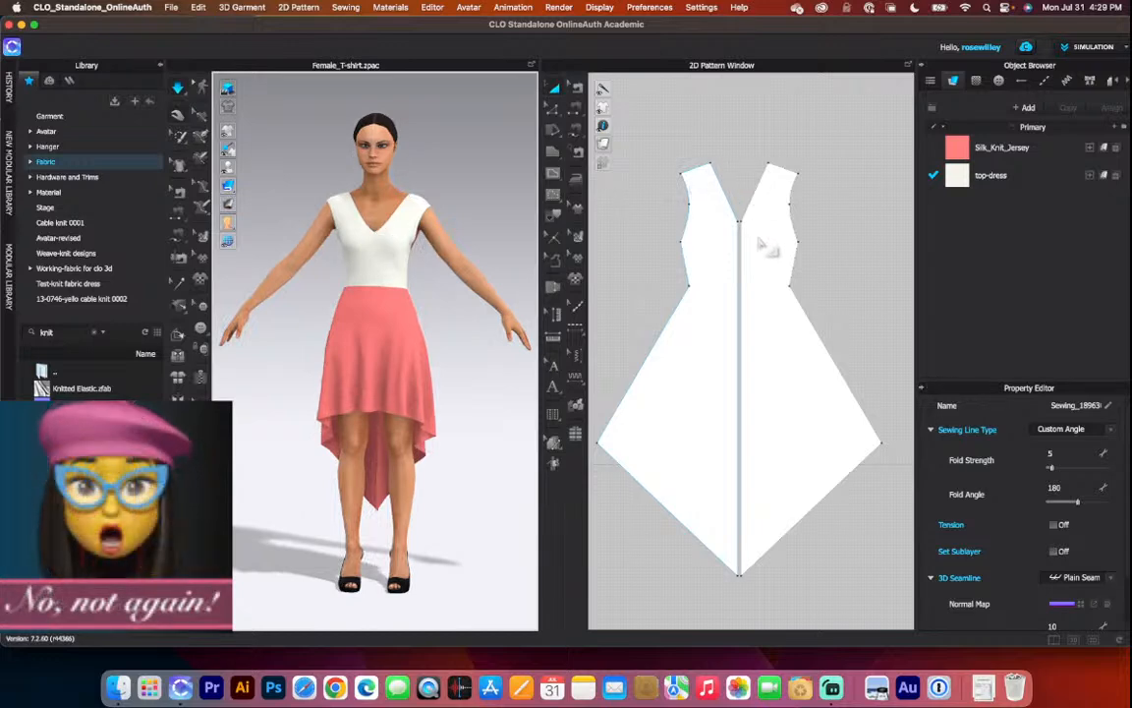
Select one slanted edge of the V-neckline on the front bodice pattern.
scroll(762, 245, down, 5)
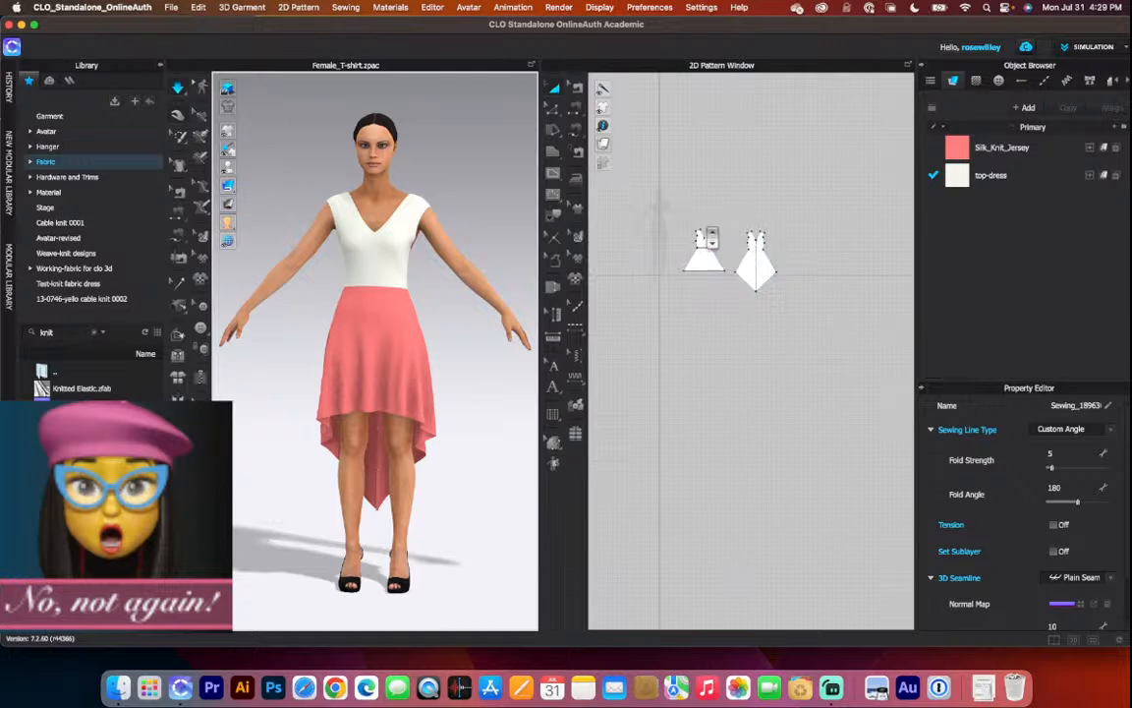
scroll(709, 246, up, 2)
scroll(708, 260, up, 3)
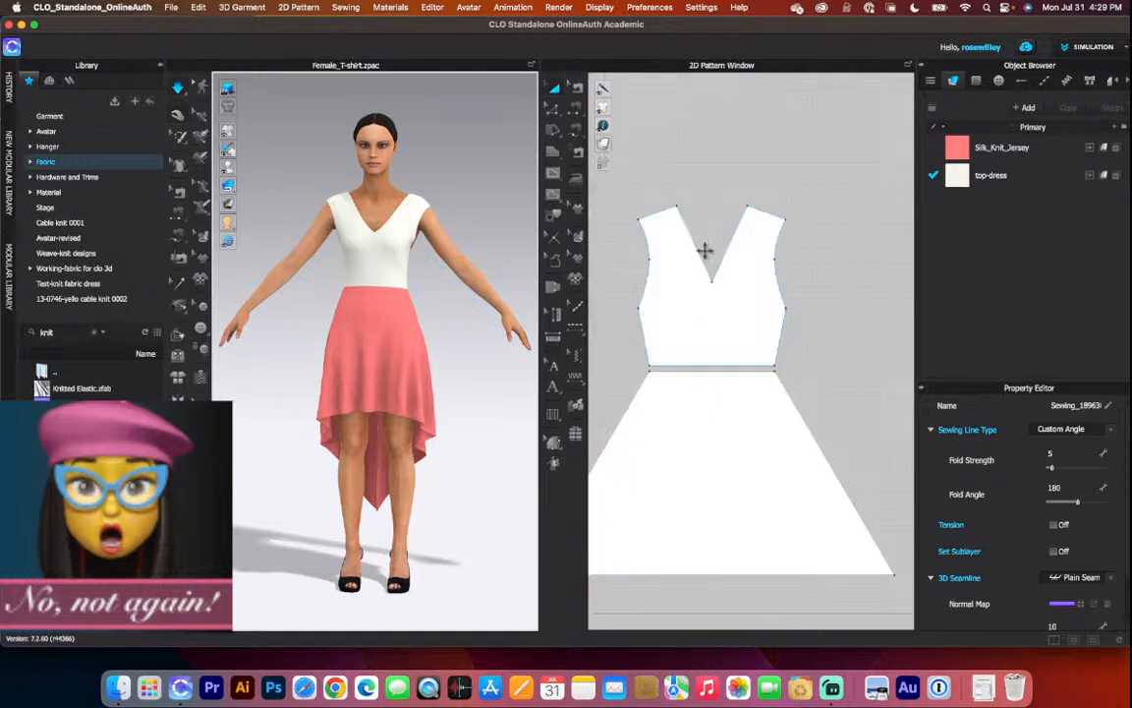
scroll(711, 257, up, 1)
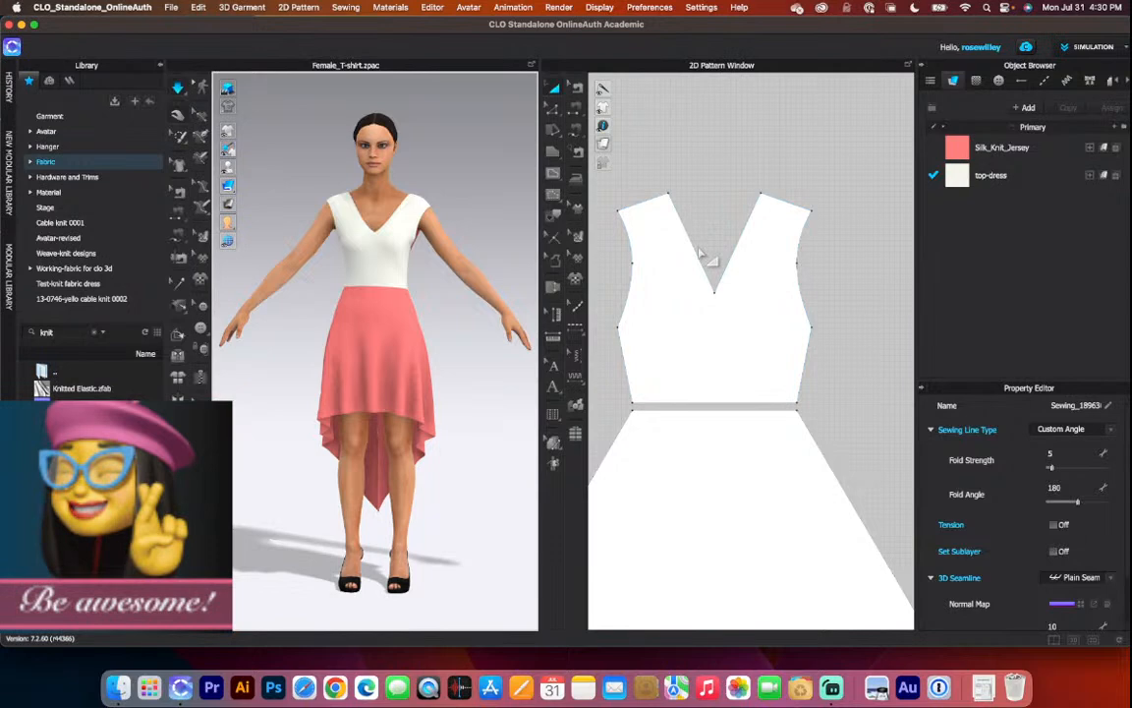
click(553, 110)
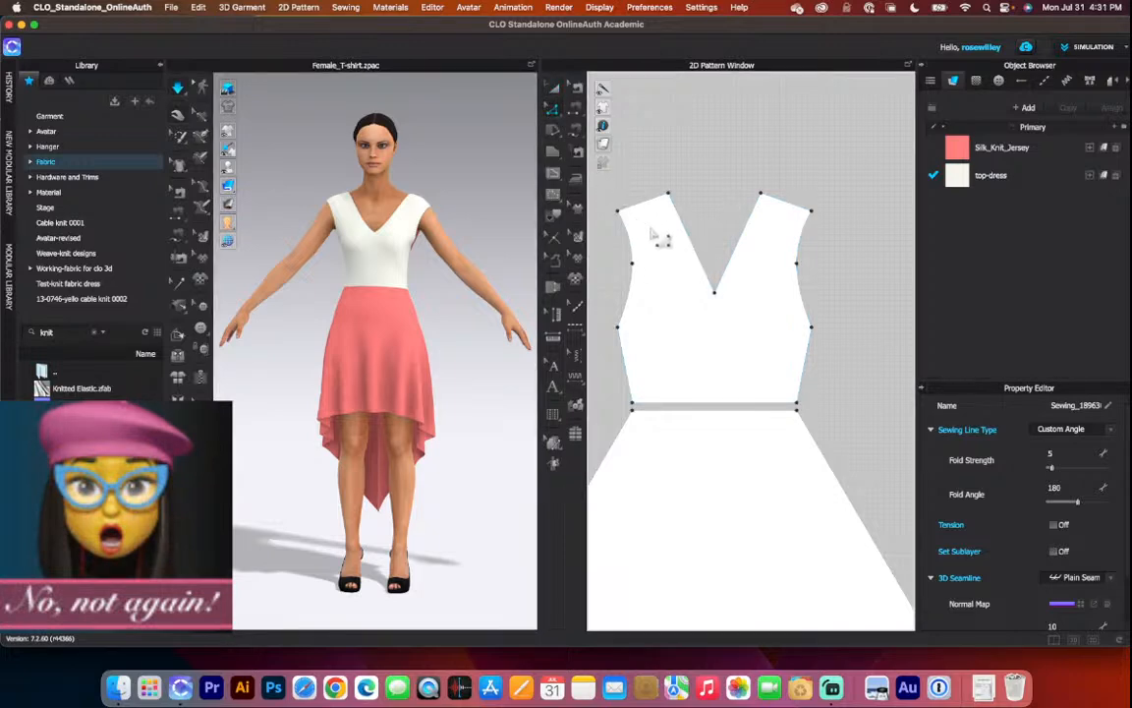
click(719, 285)
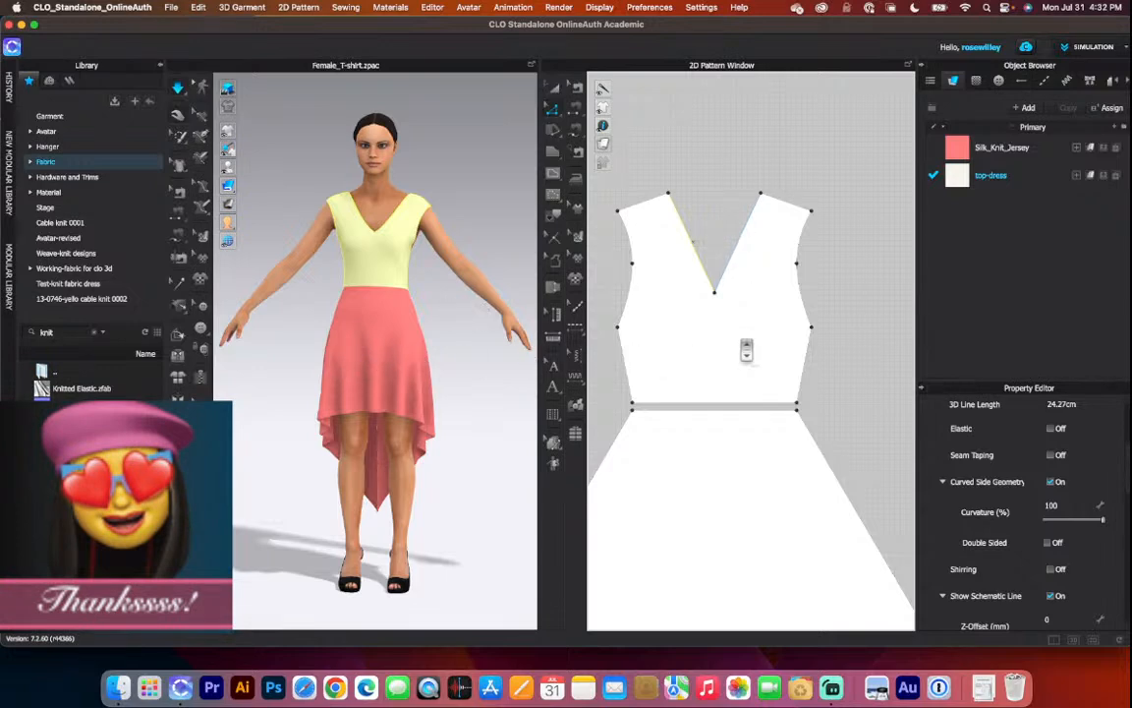
scroll(746, 350, down, 2)
scroll(746, 350, up, 2)
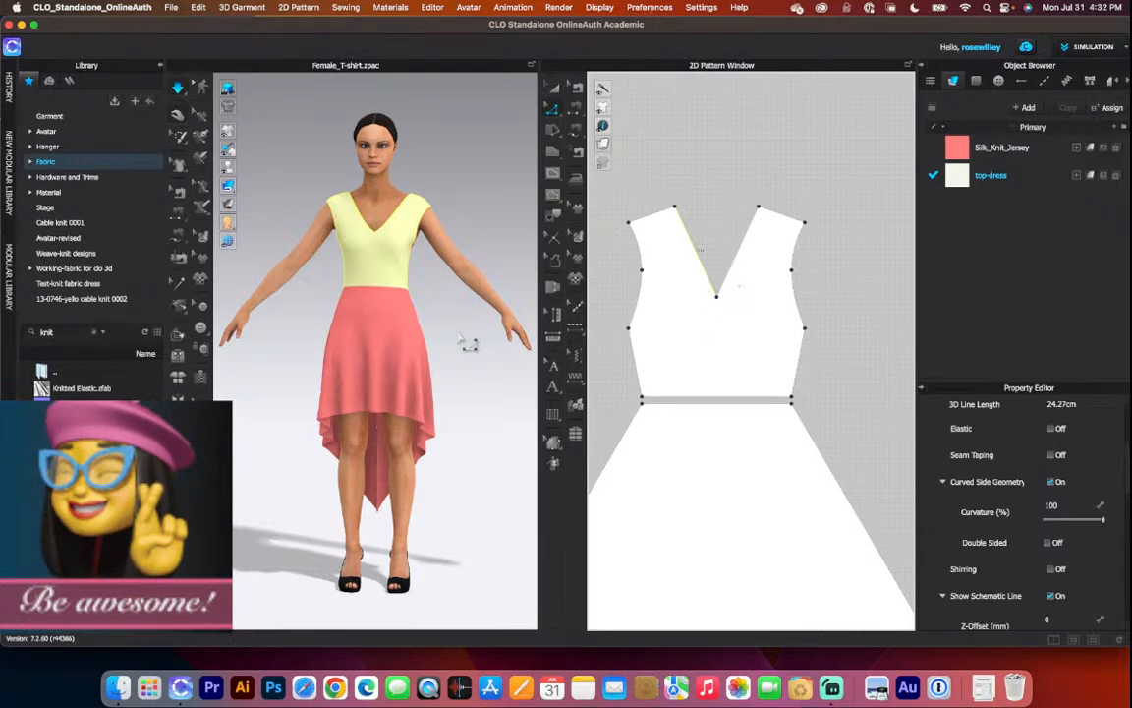
Examine the simulated dress's center seam and pointed hem from the back.
right_drag(374, 349, 353, 354)
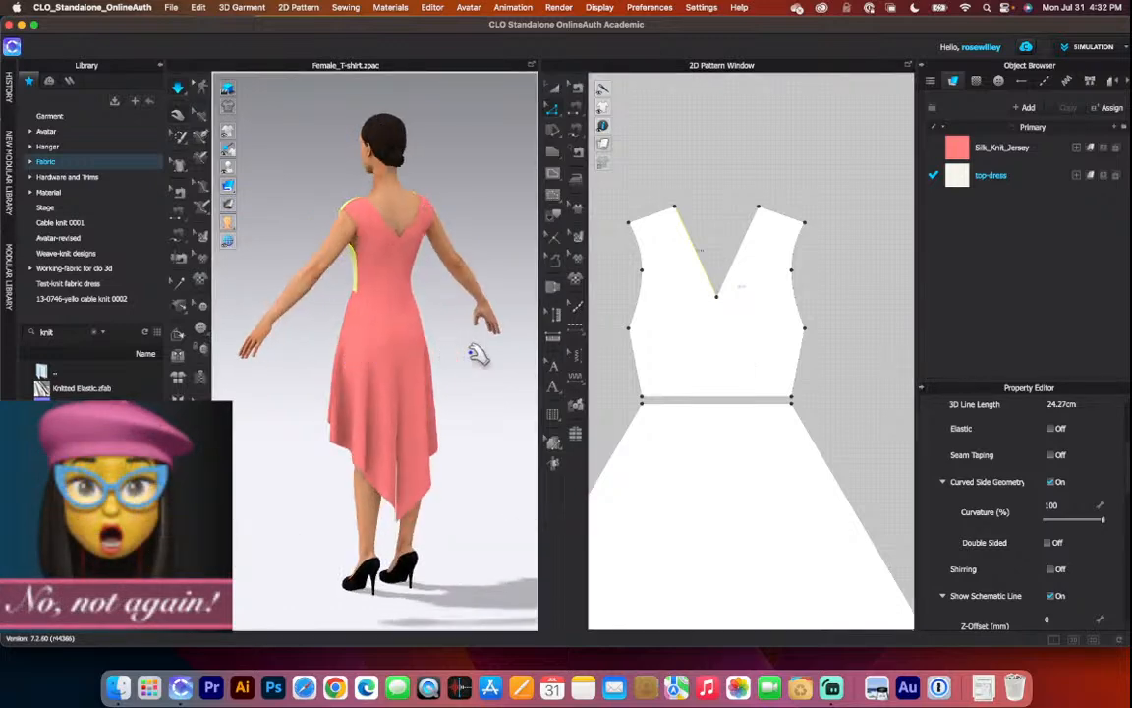
mouse_move(455, 356)
right_down()
mouse_move(421, 356)
mouse_move(458, 355)
right_up()
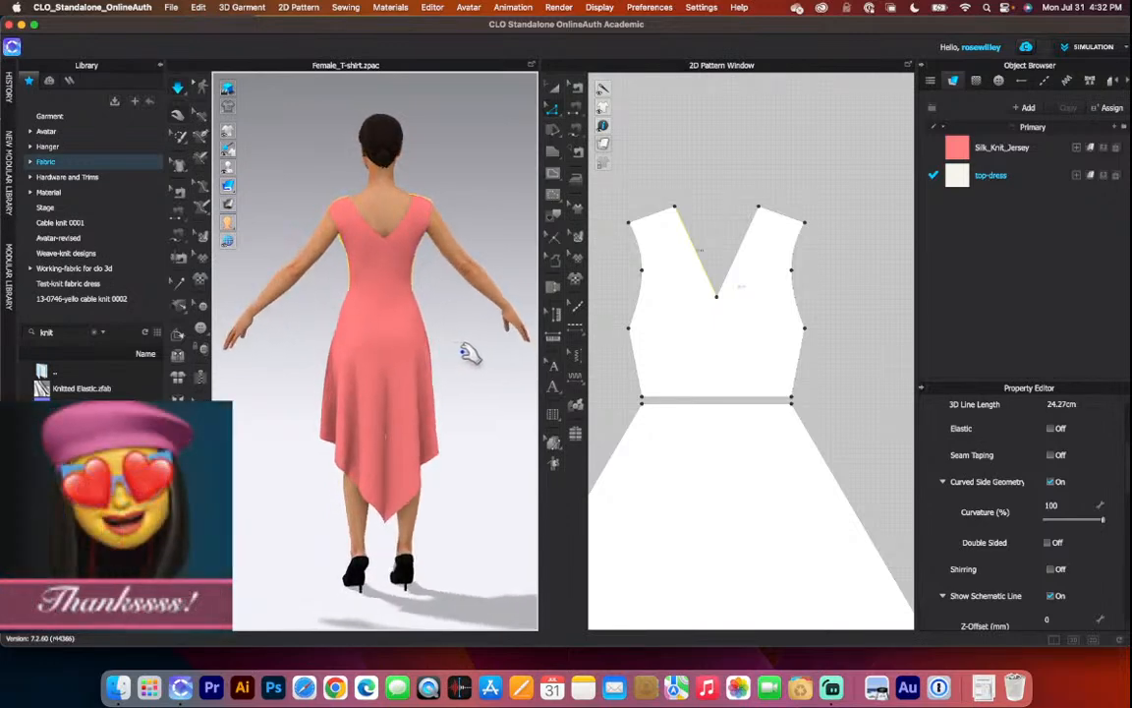
right_drag(465, 354, 433, 320)
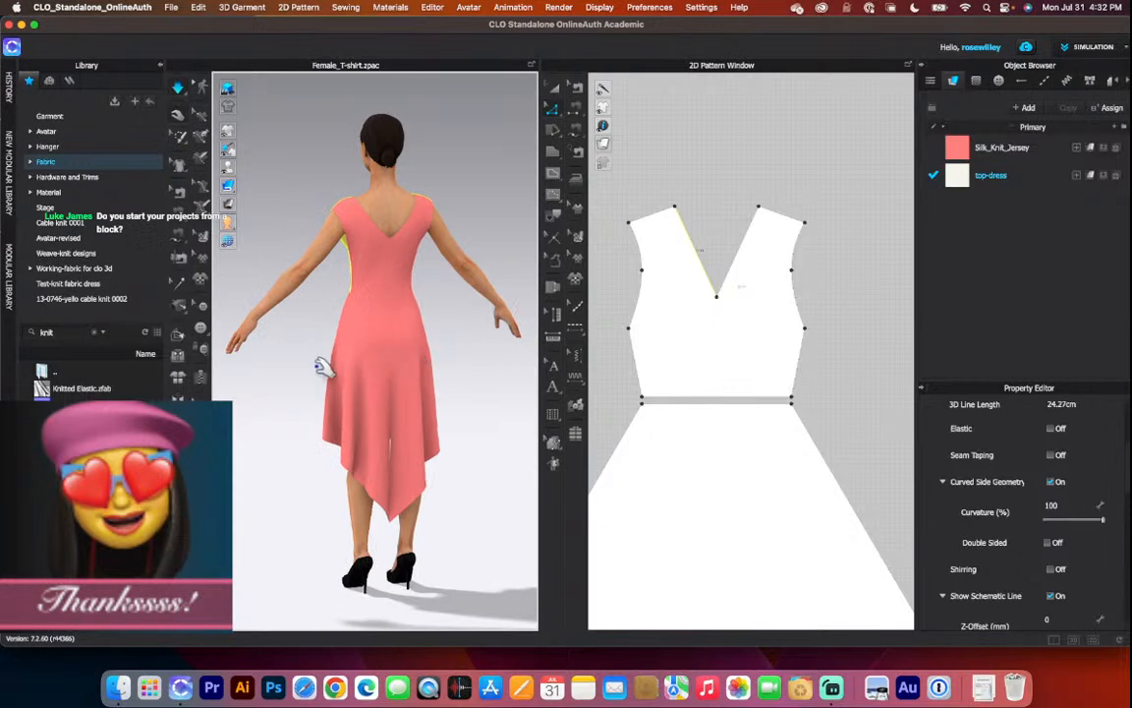
Stop the simulation and examine the white bodice, V-neckline and high-low skirt from the front and sides.
right_drag(324, 368, 372, 334)
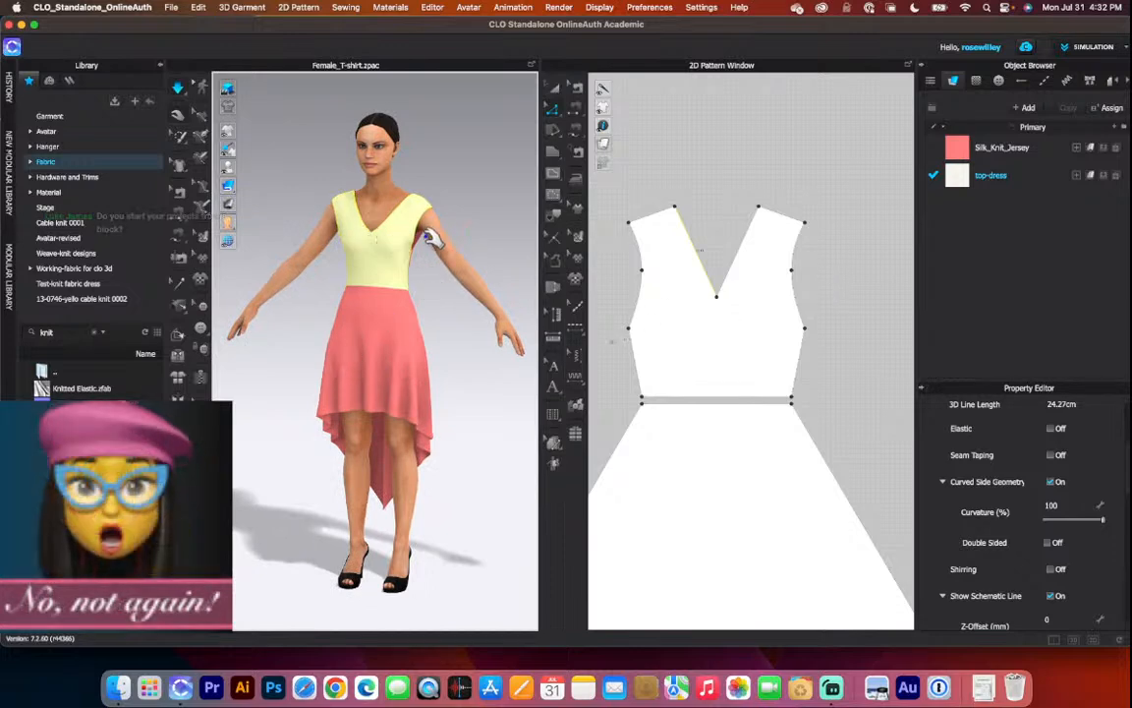
click(178, 108)
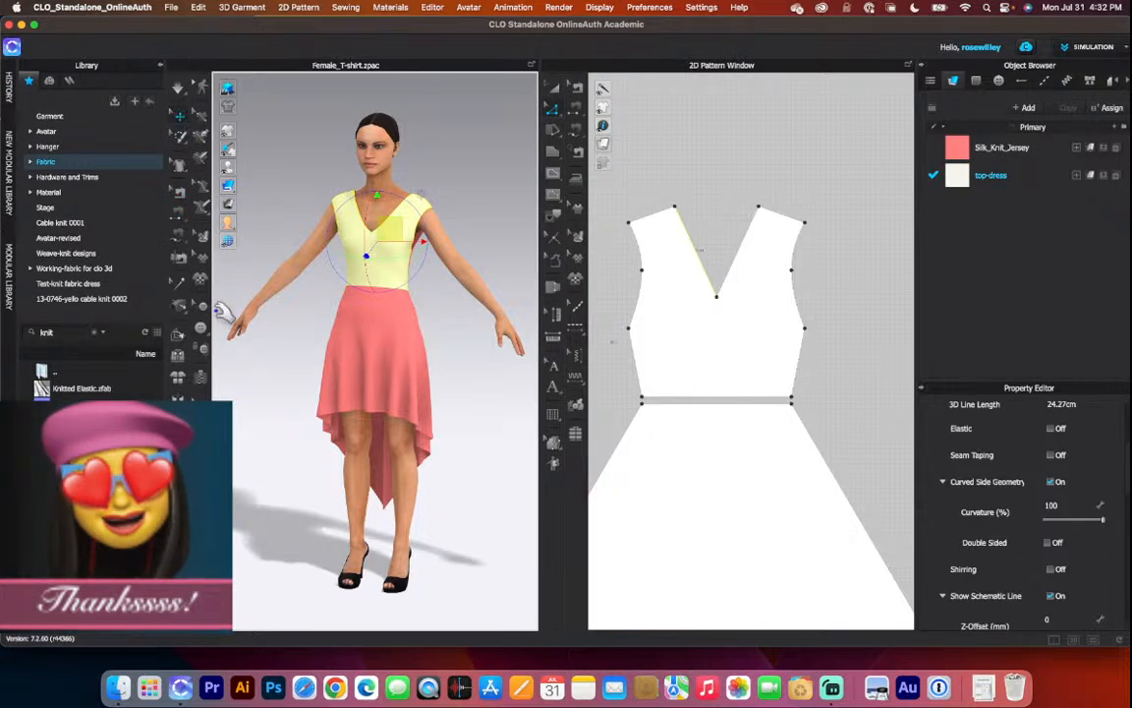
click(436, 300)
scroll(439, 300, up, 2)
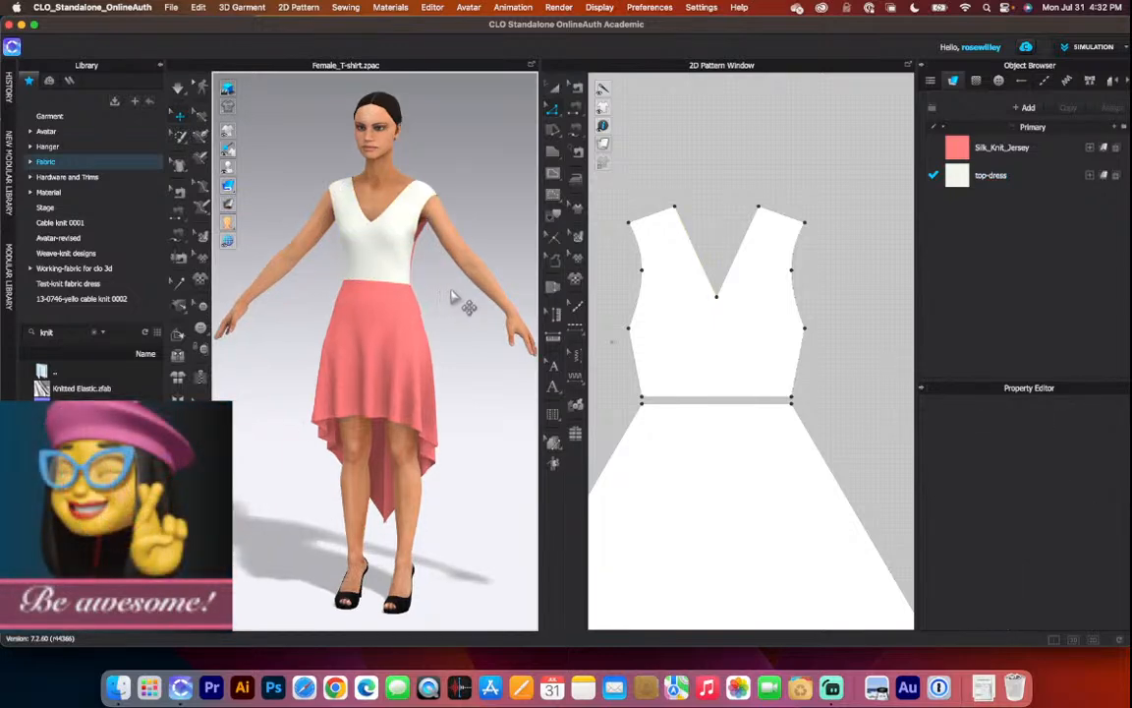
mouse_move(439, 299)
right_down()
mouse_move(428, 295)
mouse_move(438, 296)
right_up()
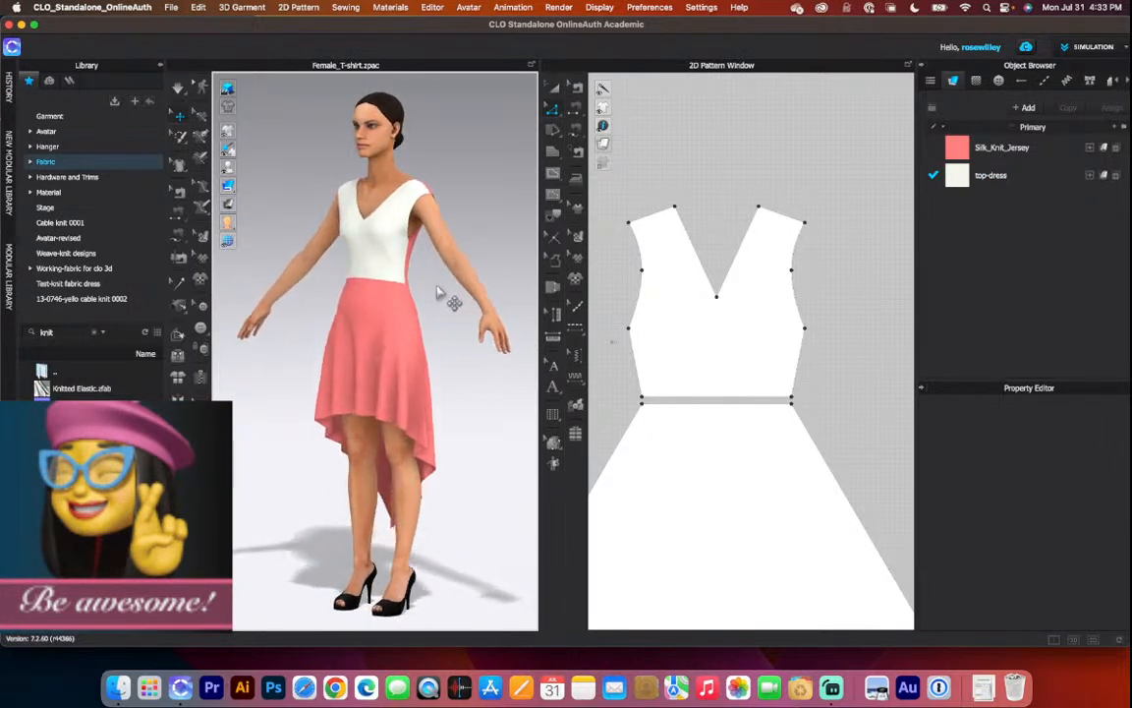
right_drag(312, 295, 359, 295)
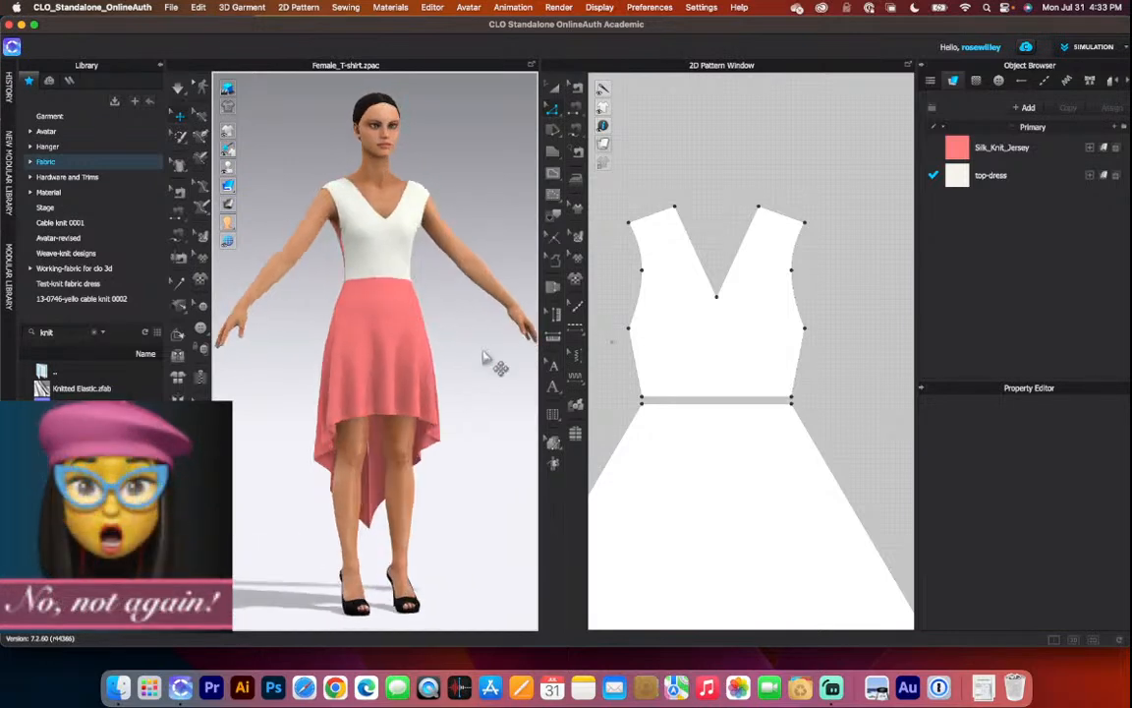
right_drag(473, 365, 469, 364)
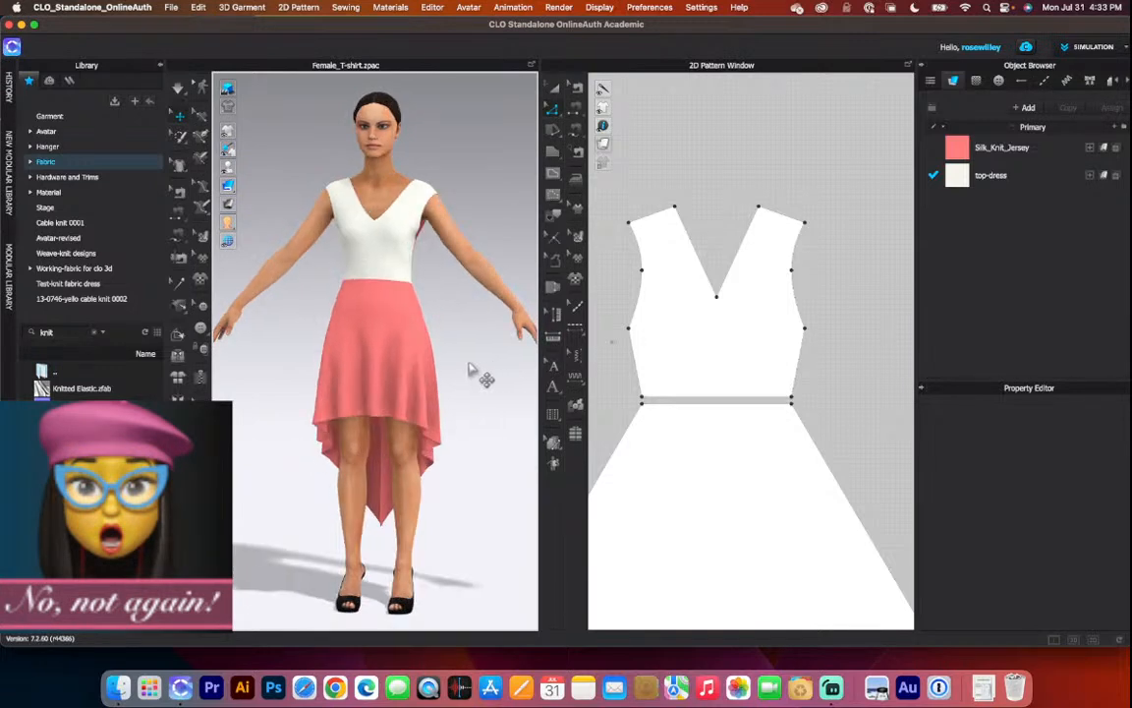
scroll(473, 372, up, 2)
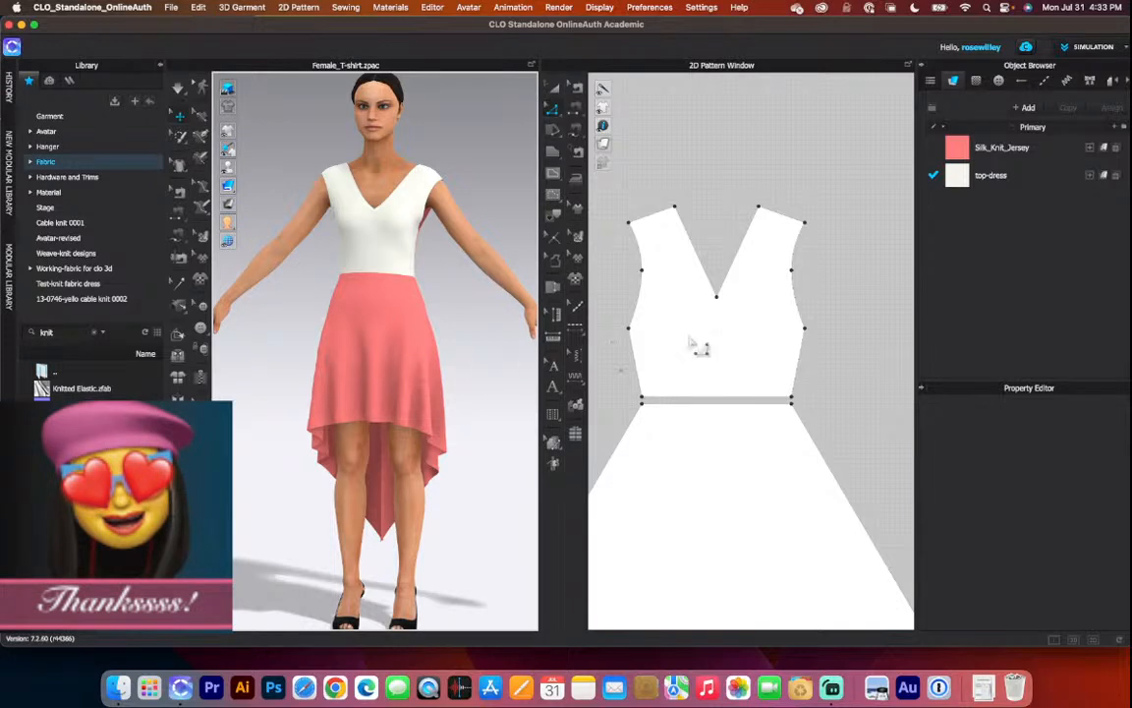
scroll(700, 334, down, 2)
scroll(700, 334, down, 1)
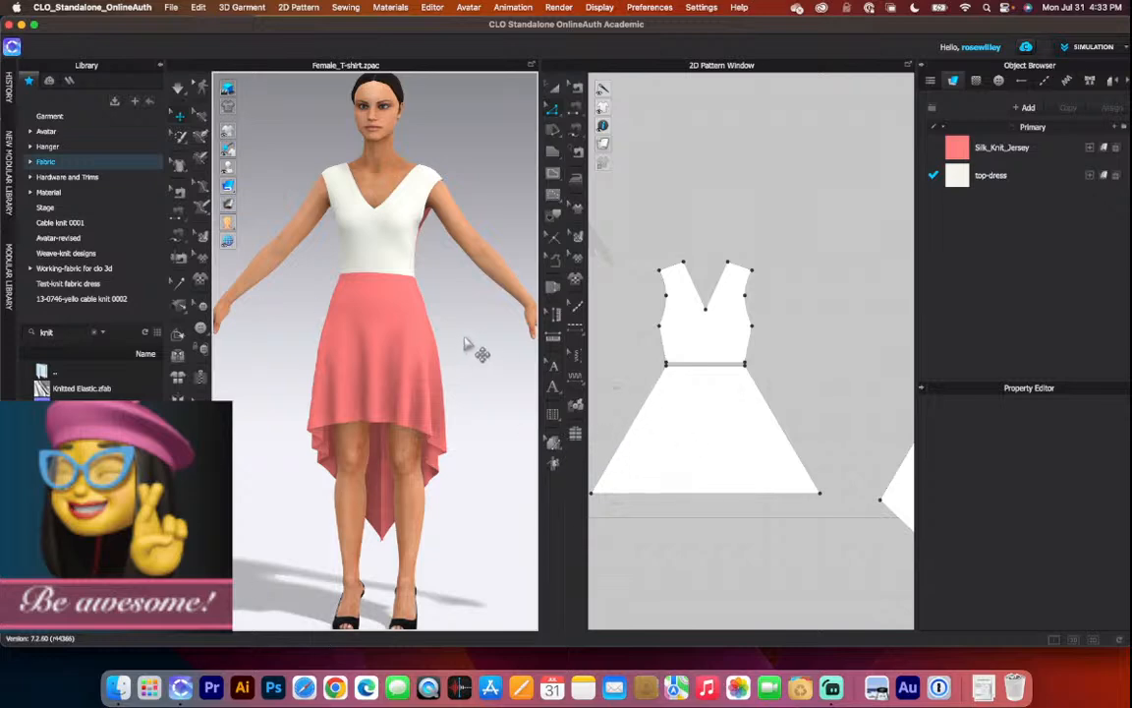
scroll(471, 347, down, 3)
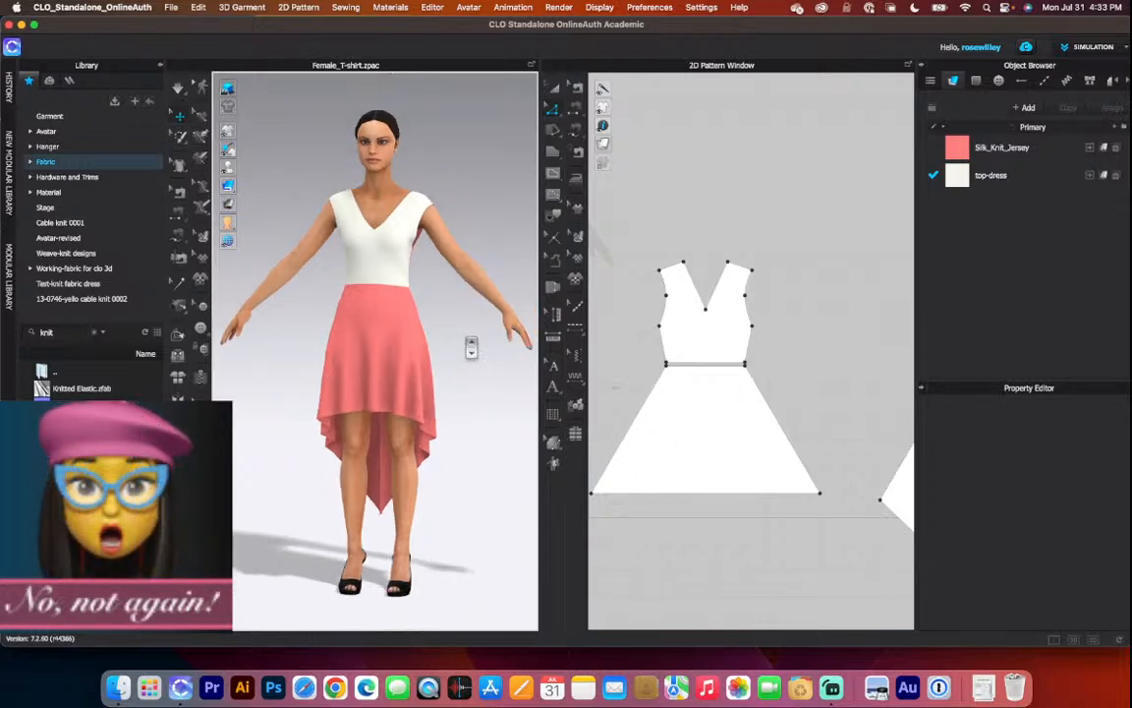
scroll(471, 347, up, 3)
scroll(704, 314, up, 3)
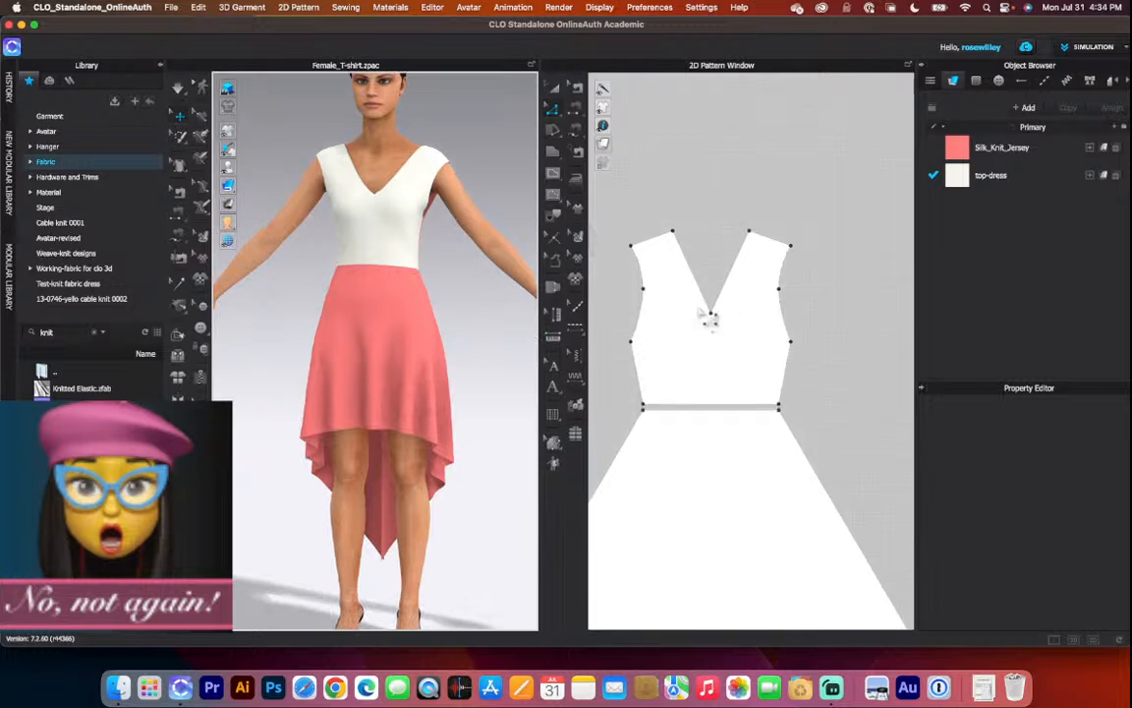
Turn on elastic for both slanted V-neckline edges of the front bodice, with strength 5 and ratio 95.
click(711, 297)
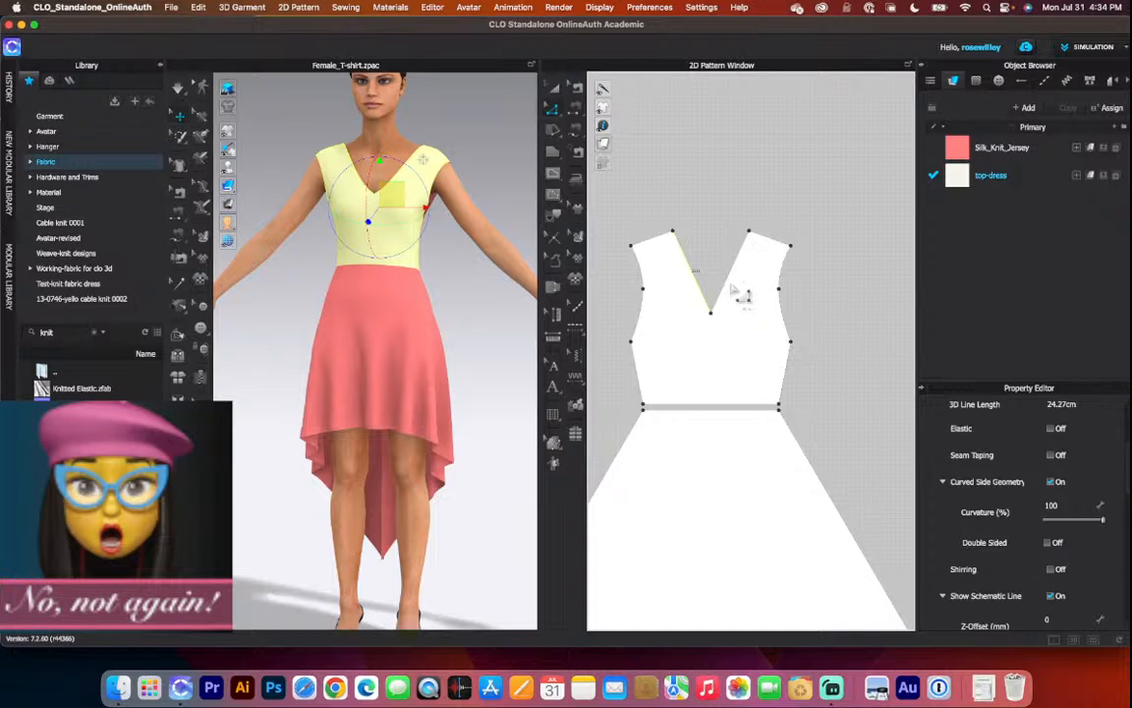
shift+click(730, 286)
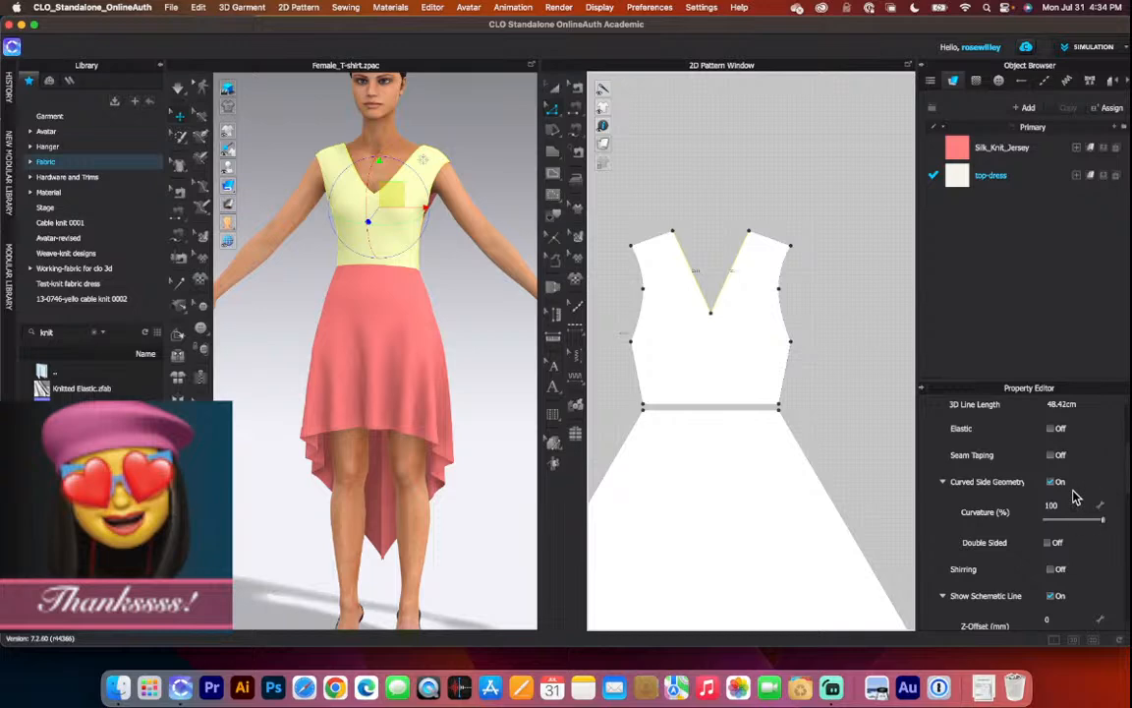
click(1054, 428)
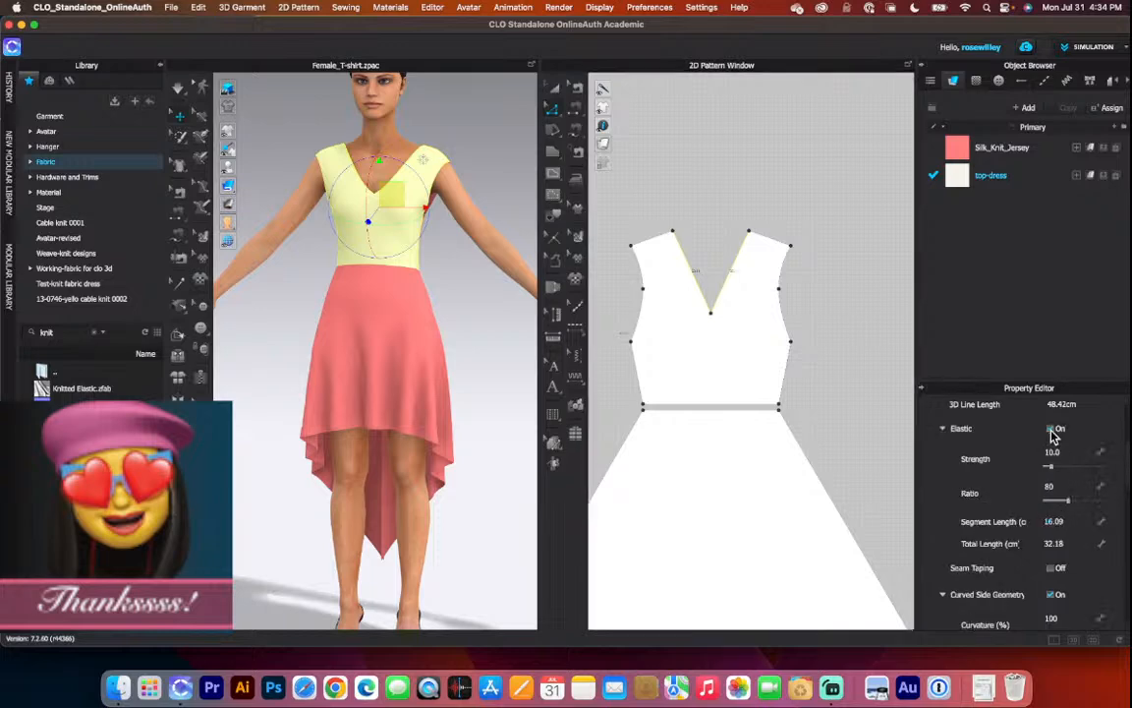
click(1054, 452)
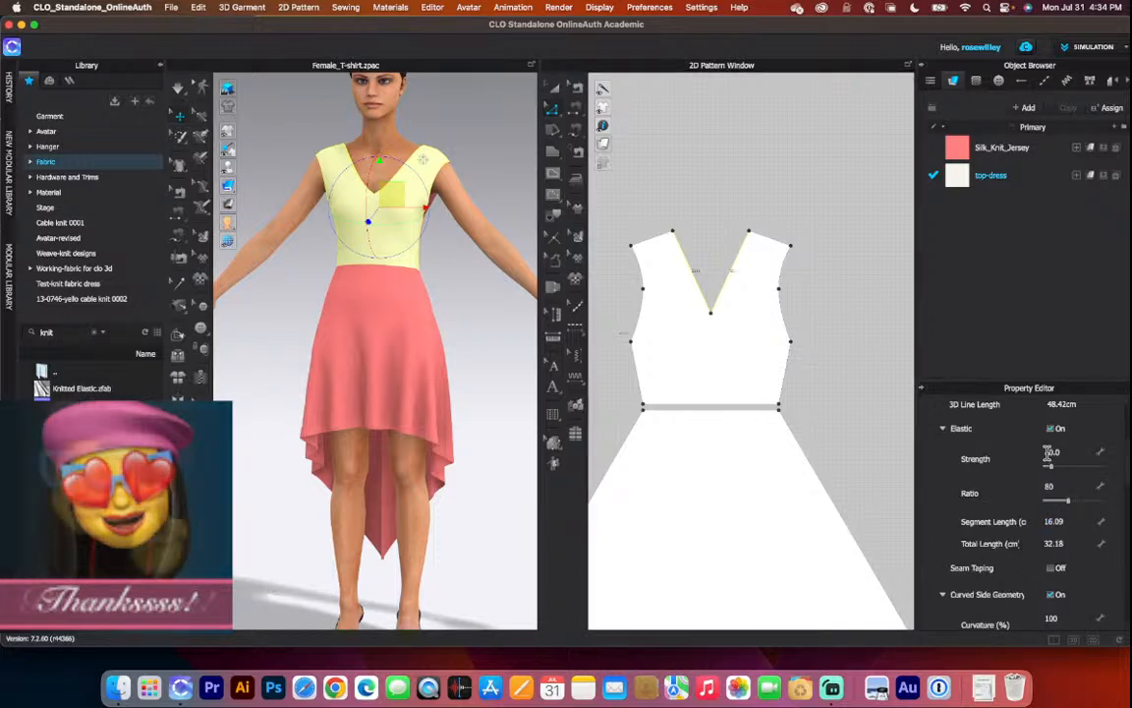
text(5)
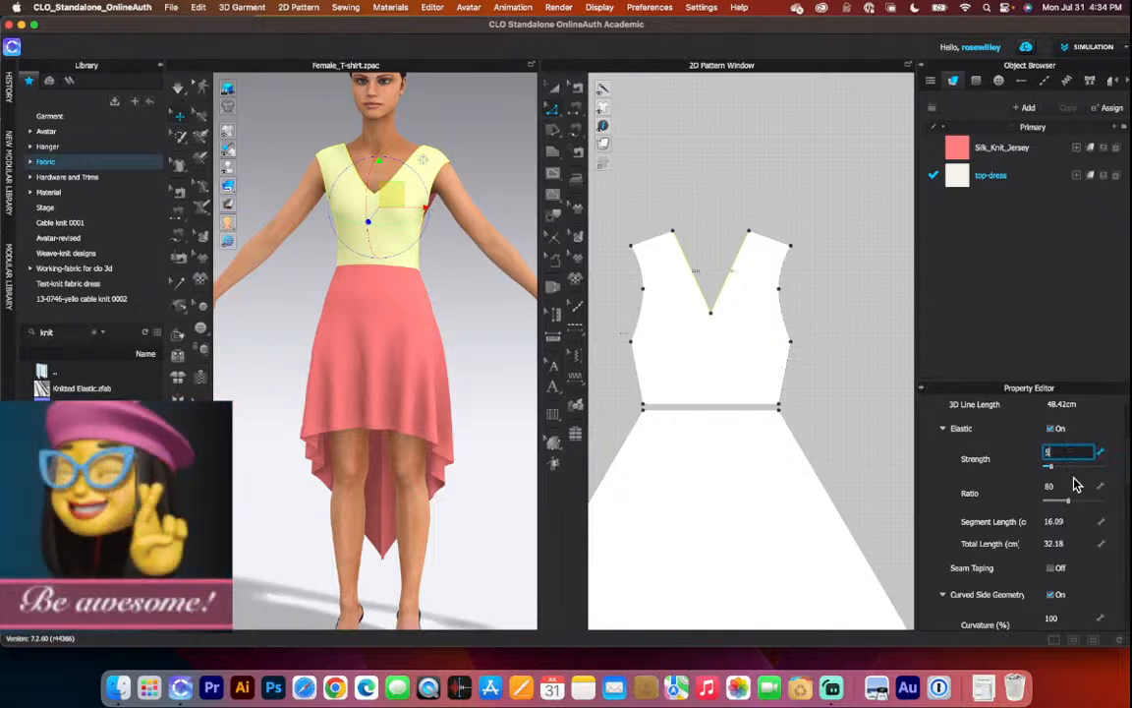
click(1050, 486)
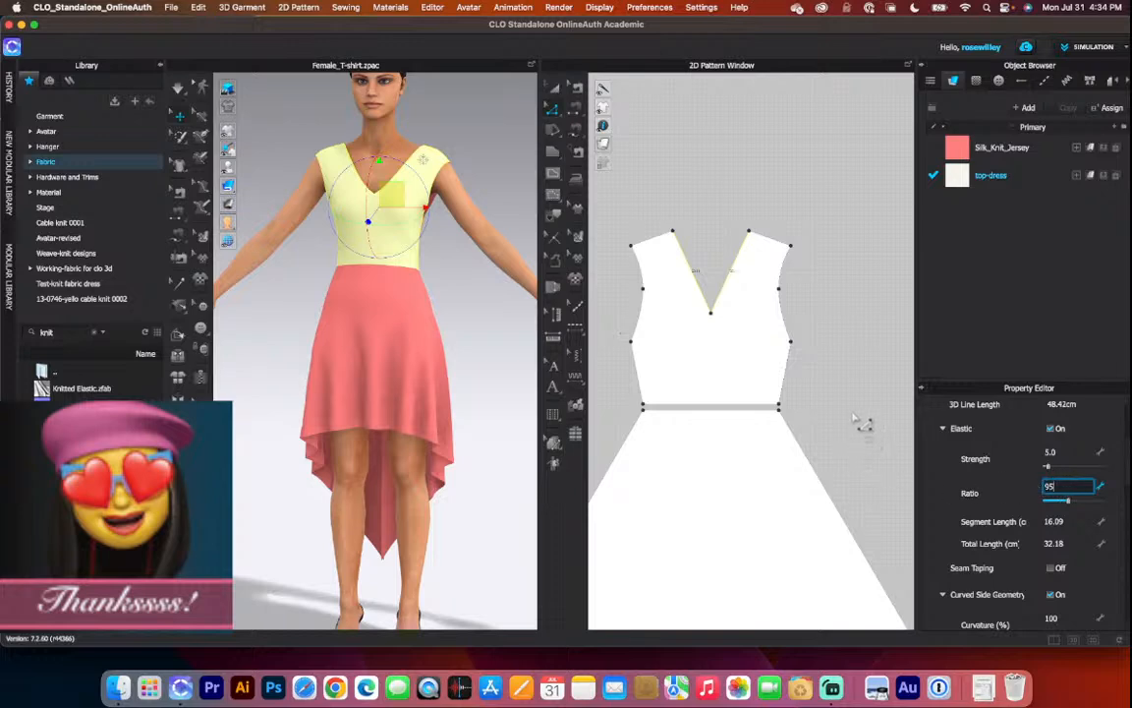
key(Return)
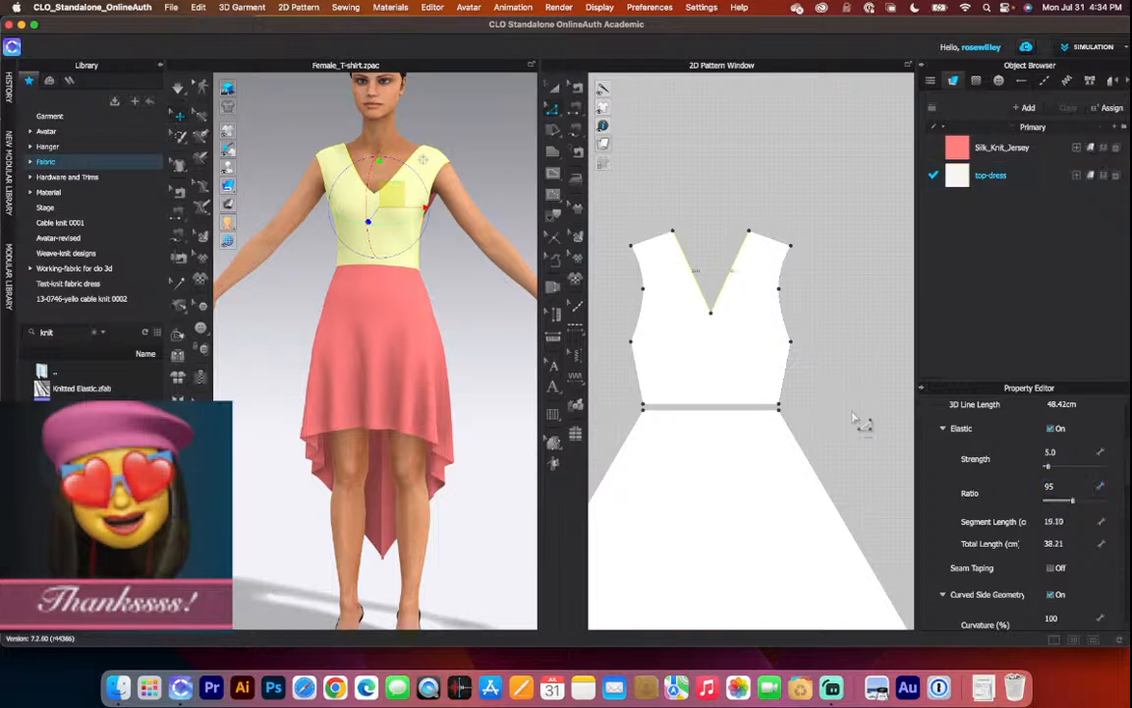
click(463, 296)
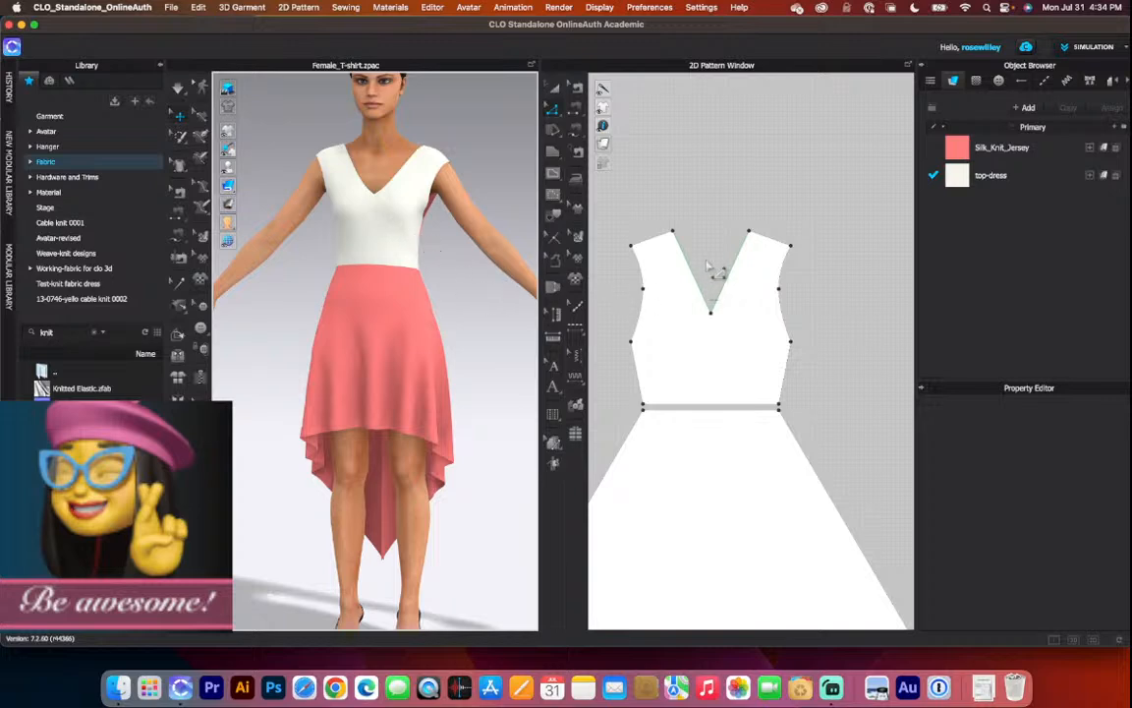
Strengthen all front and back pattern pieces, simulate the dress, and check its drape from front and back.
scroll(717, 260, down, 5)
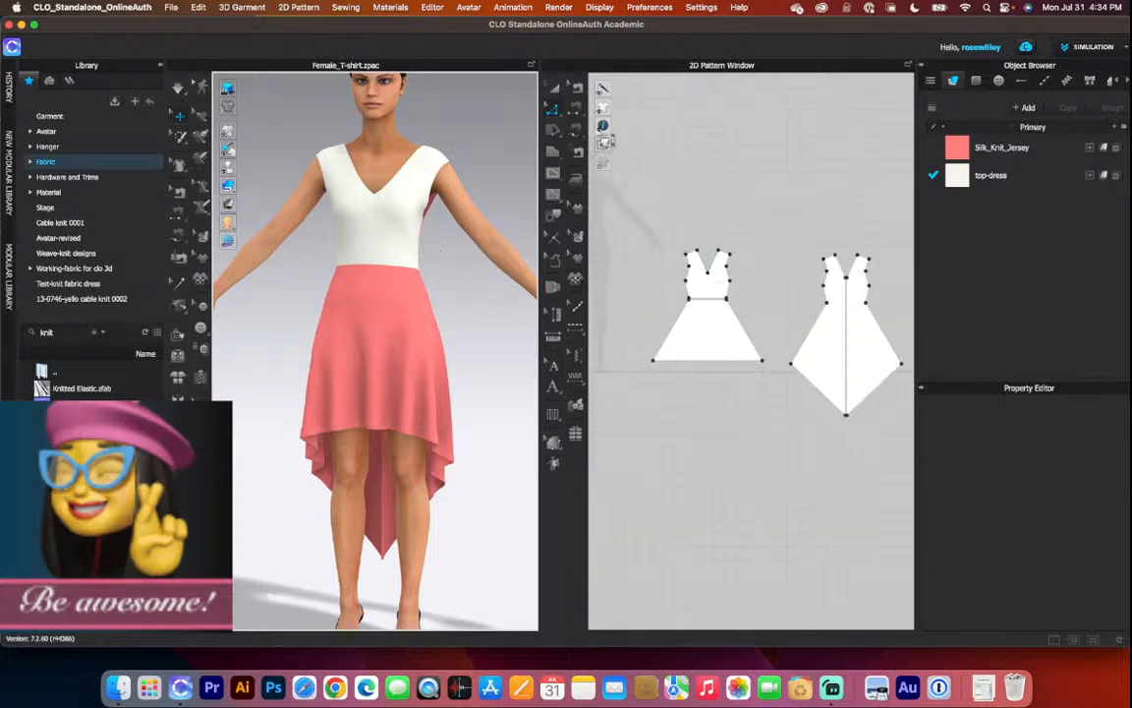
click(553, 88)
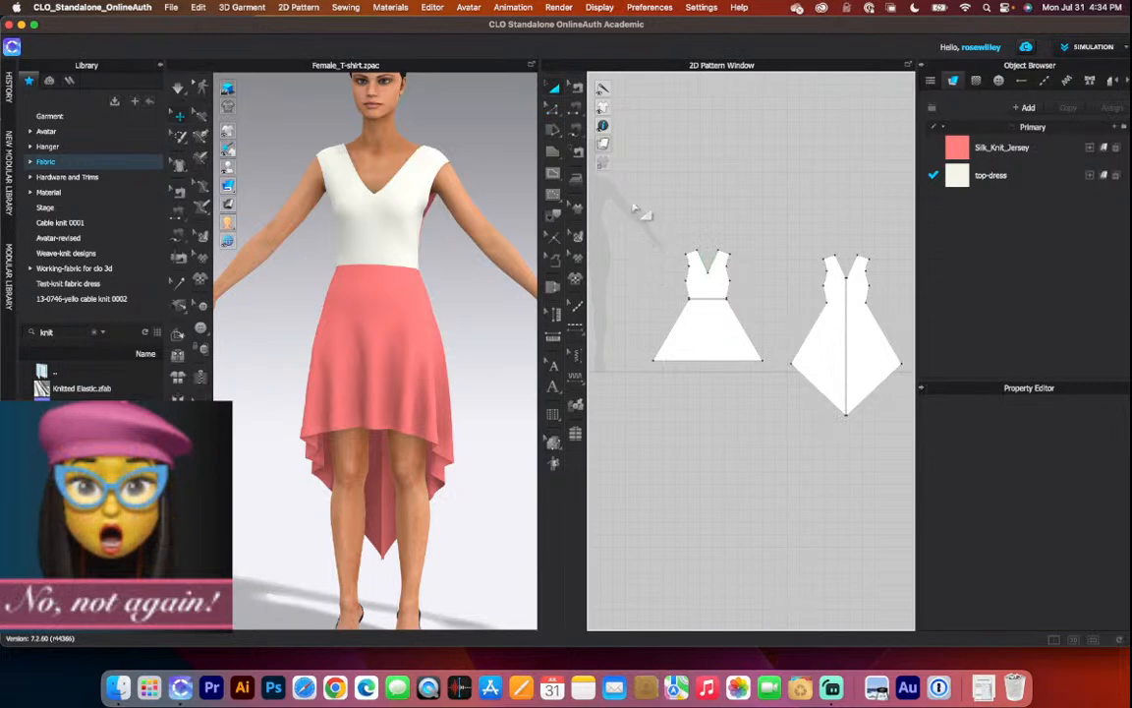
drag(630, 195, 914, 461)
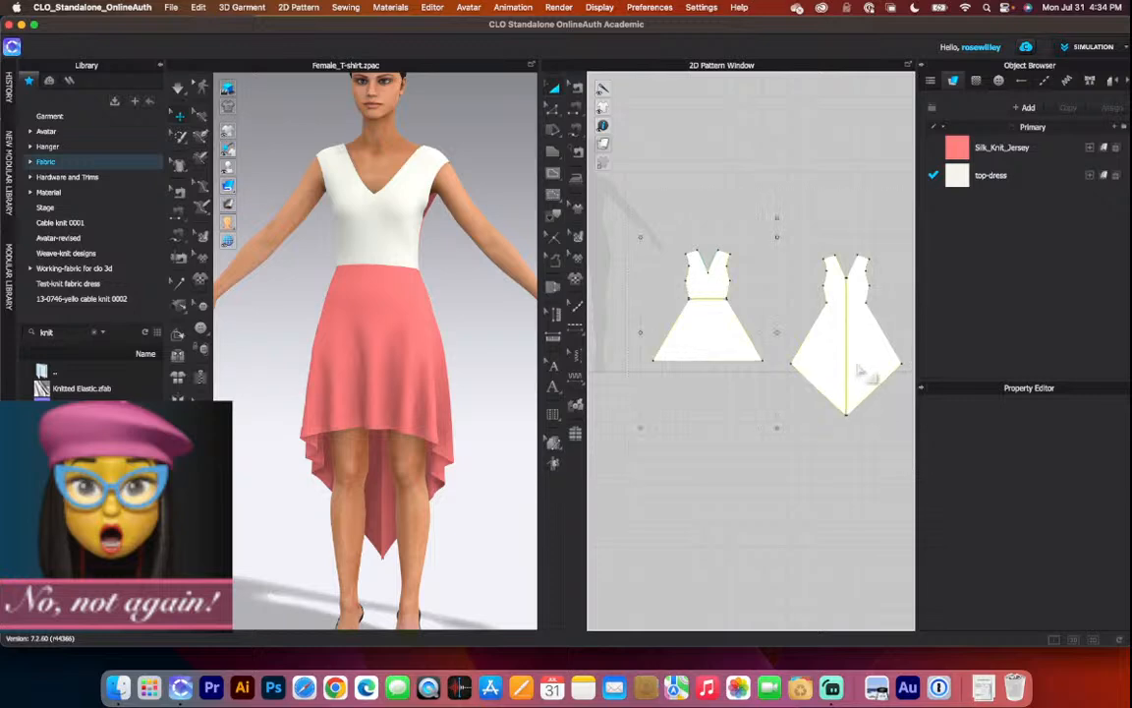
right_click(693, 334)
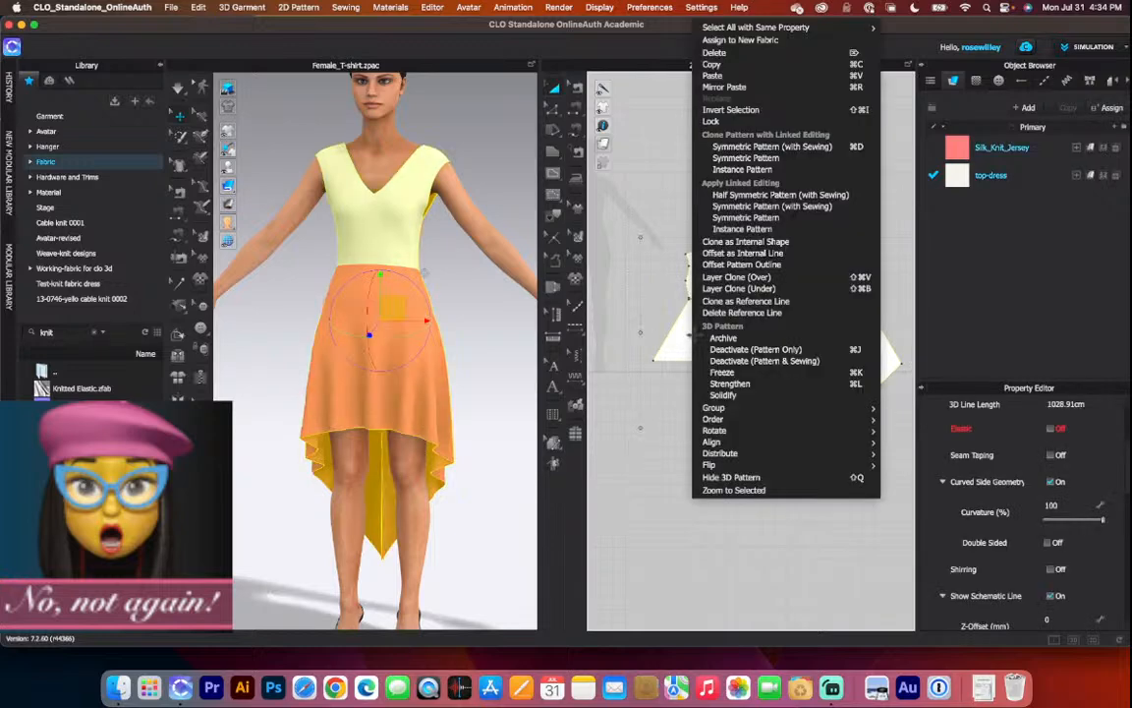
click(755, 385)
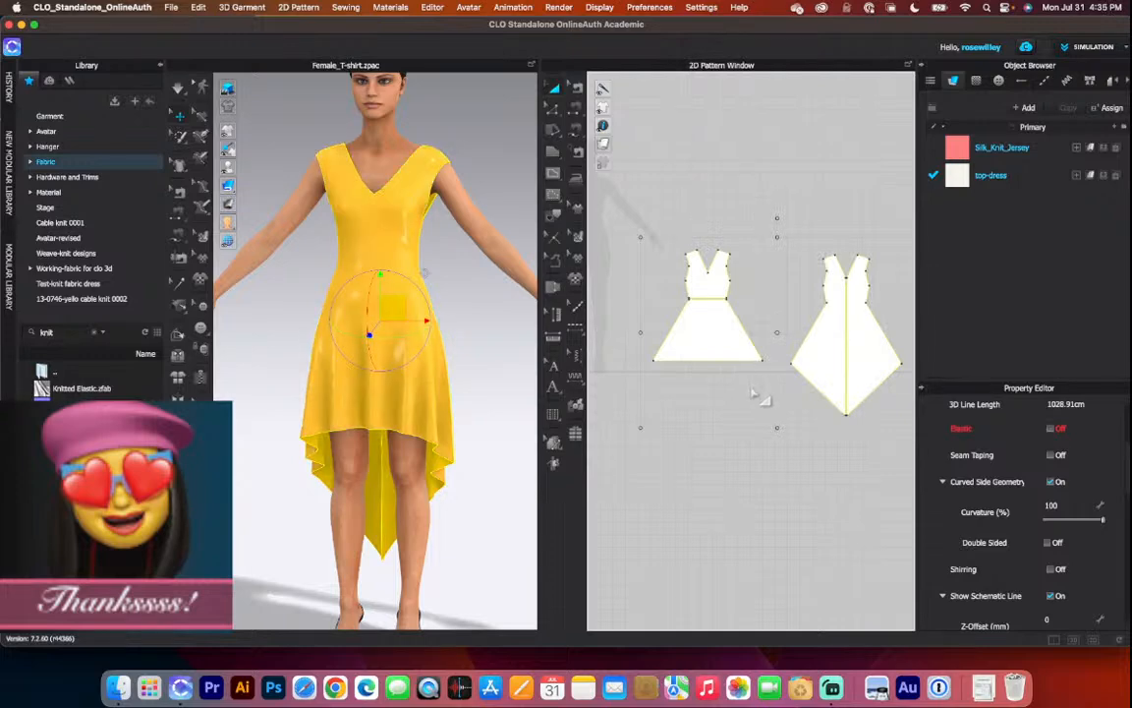
click(485, 282)
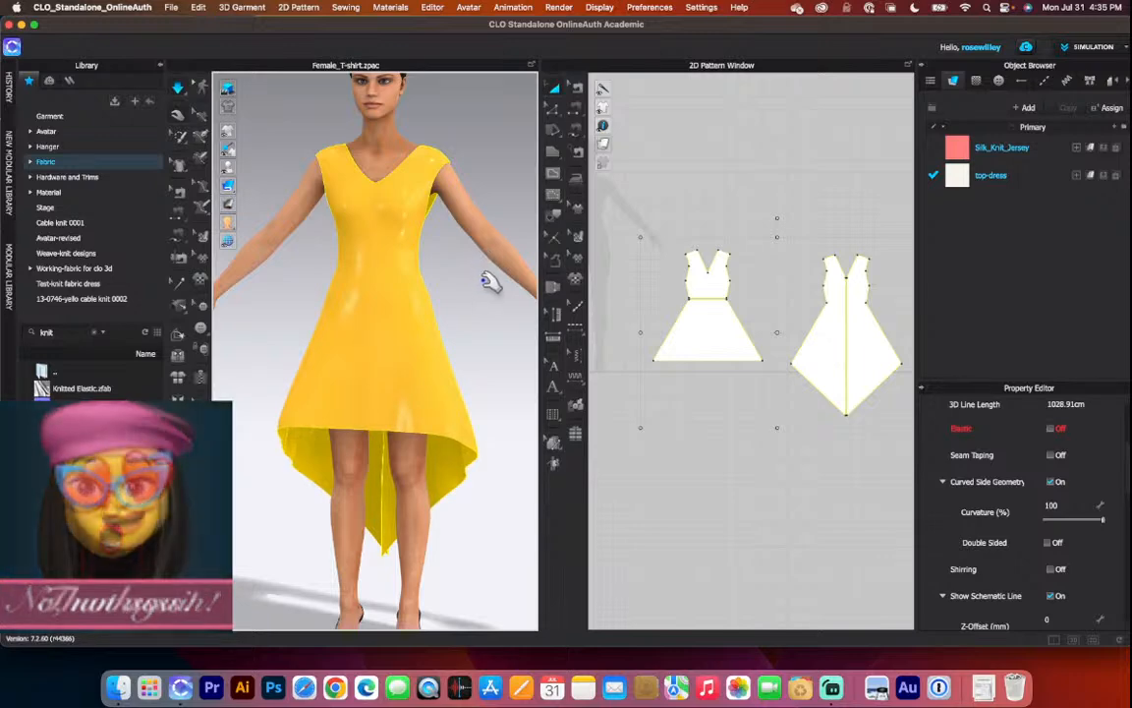
mouse_move(488, 278)
right_down()
mouse_move(367, 273)
mouse_move(482, 278)
right_up()
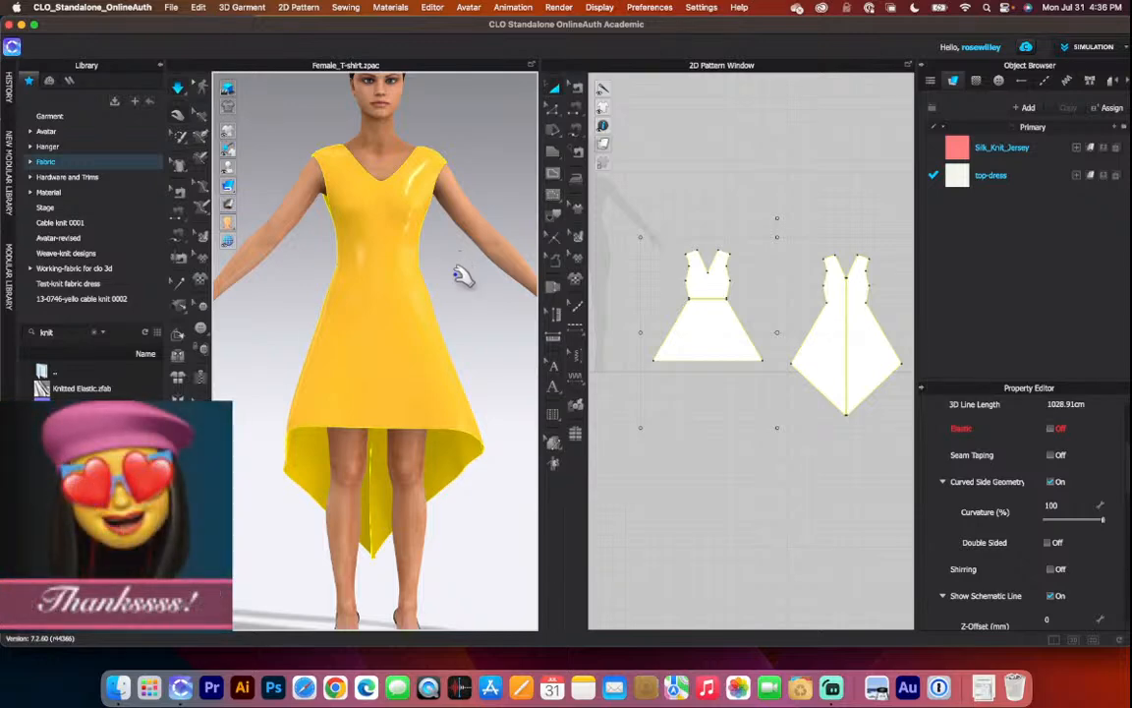
right_drag(370, 273, 331, 272)
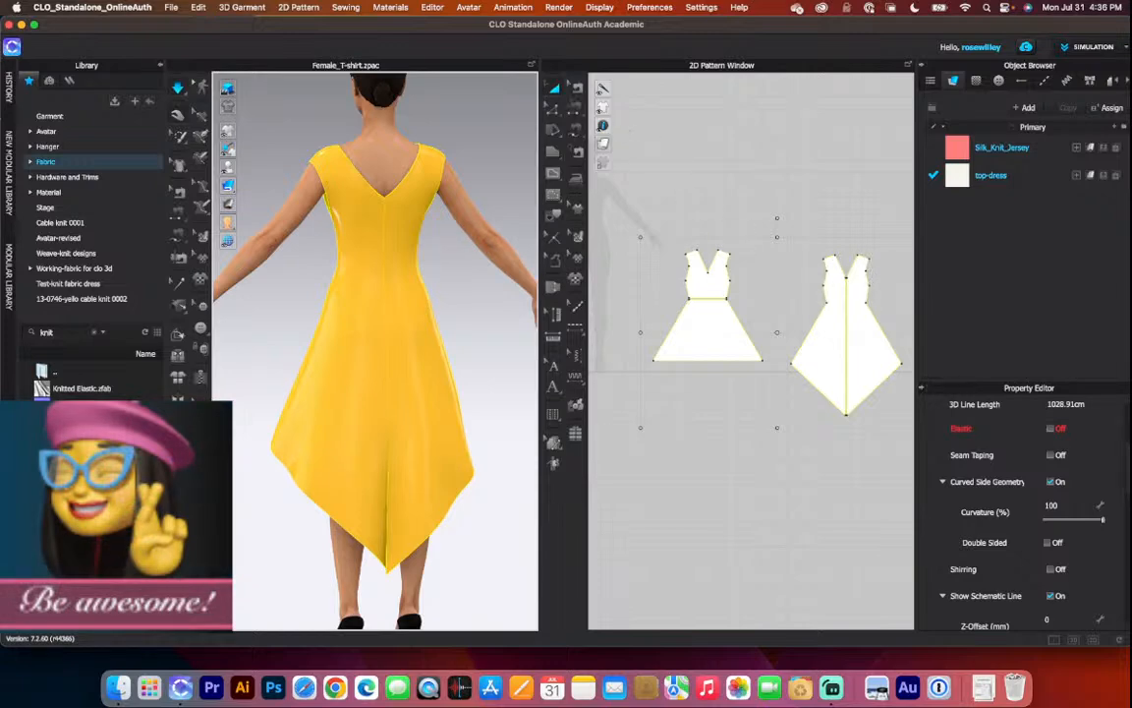
Turn on elastic for both back V-neckline edges with strength 5 and ratio 95, and run the simulation briefly.
click(555, 112)
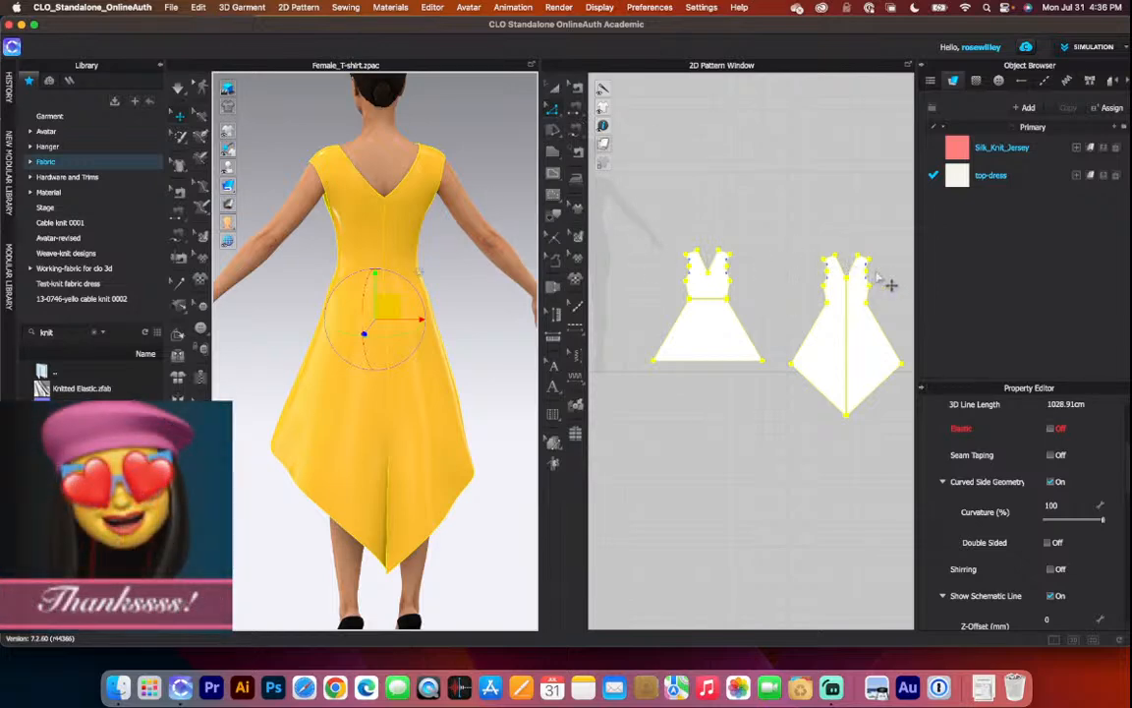
click(868, 224)
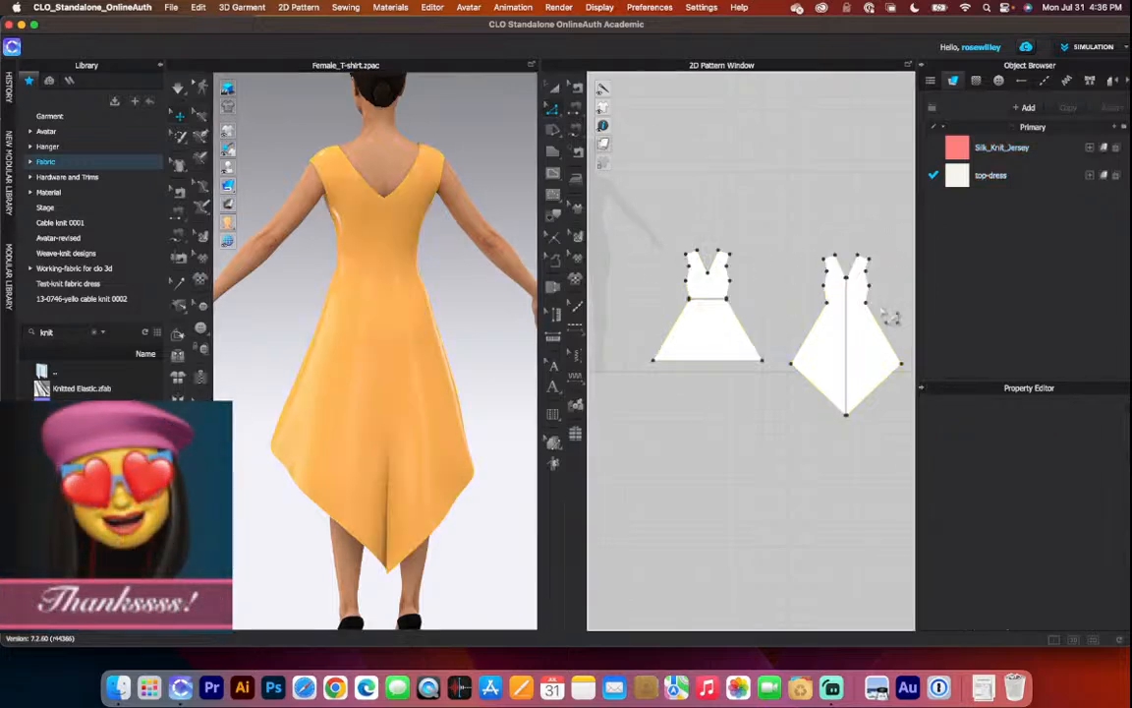
scroll(875, 236, up, 3)
scroll(881, 277, up, 3)
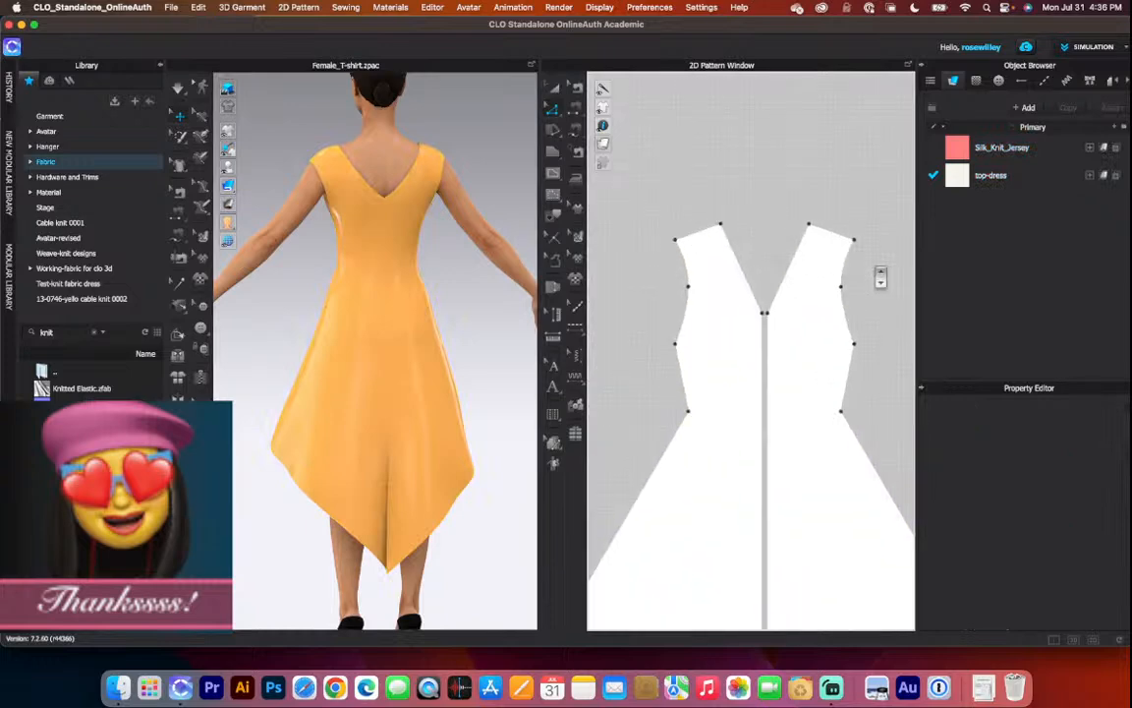
click(757, 297)
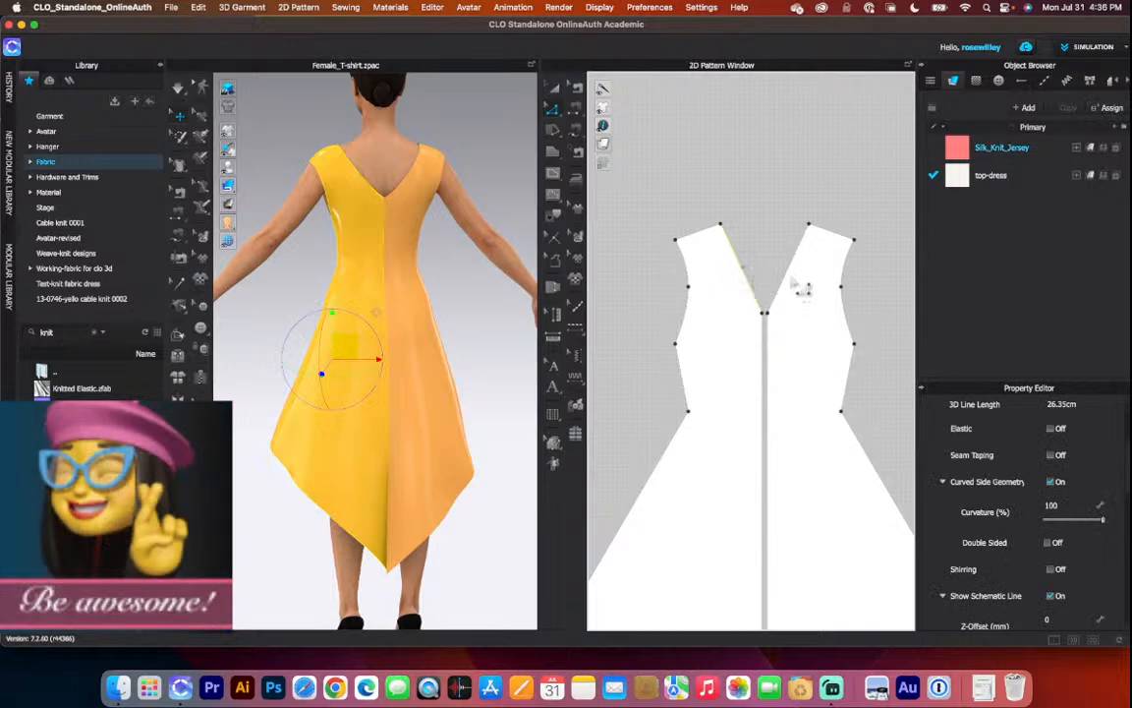
shift+click(804, 286)
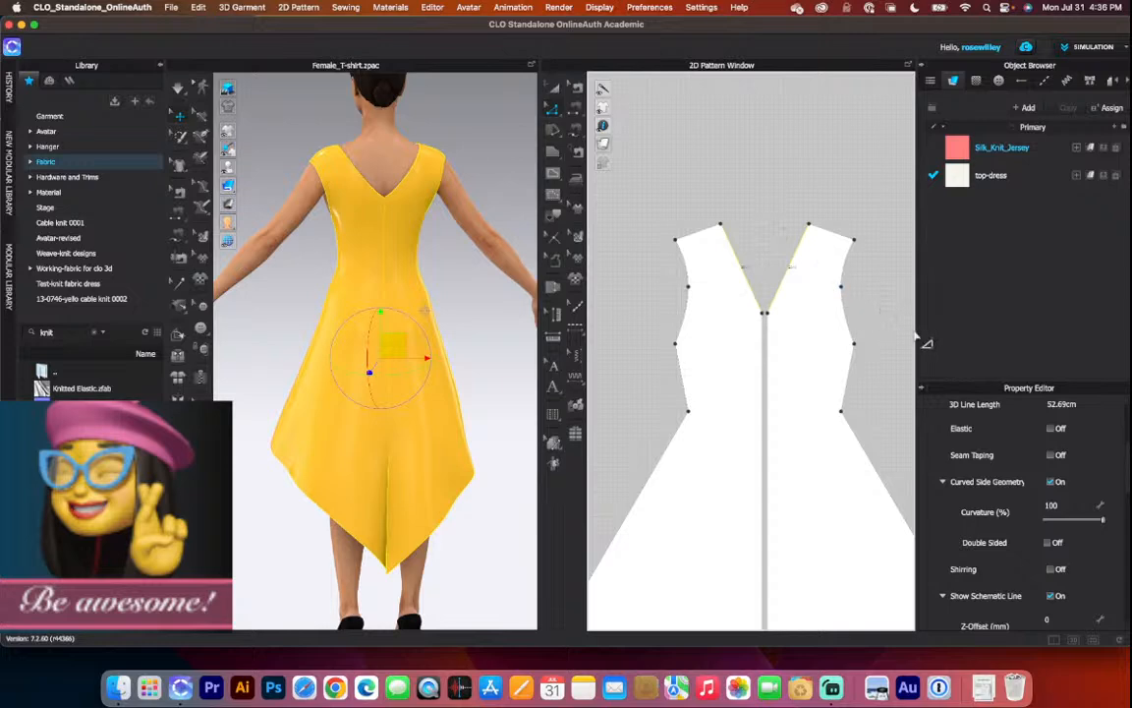
click(1052, 430)
click(1054, 452)
text(5)
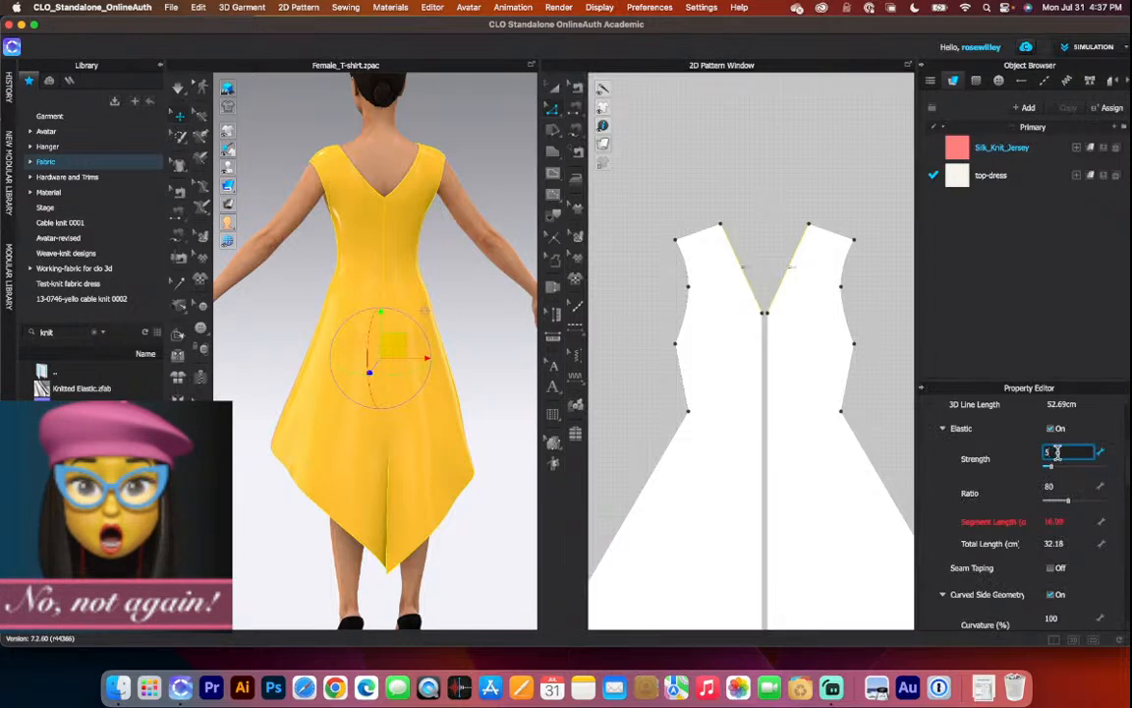
click(1055, 485)
text(95)
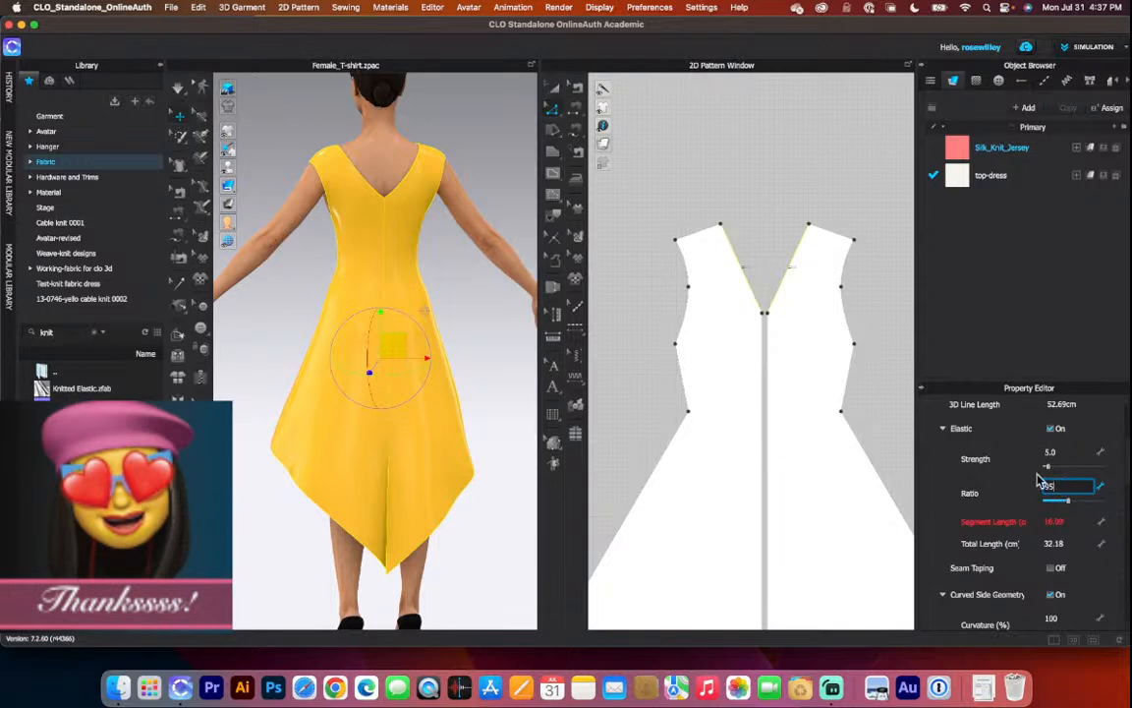
key(Return)
key(space)
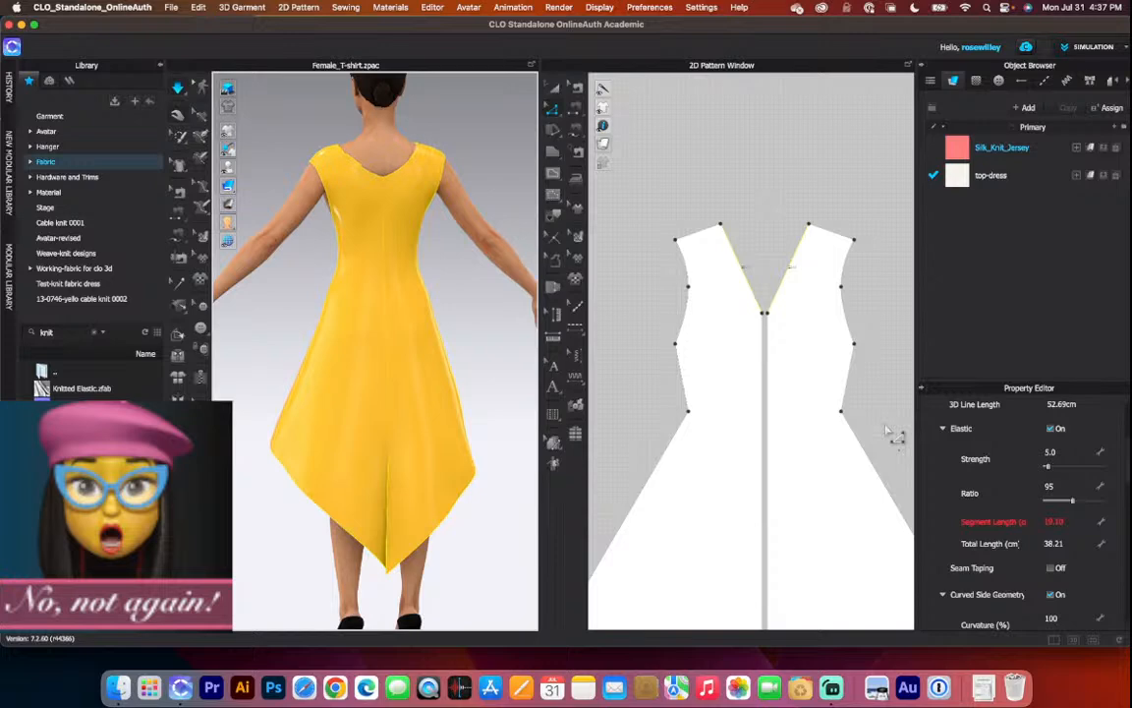
click(417, 196)
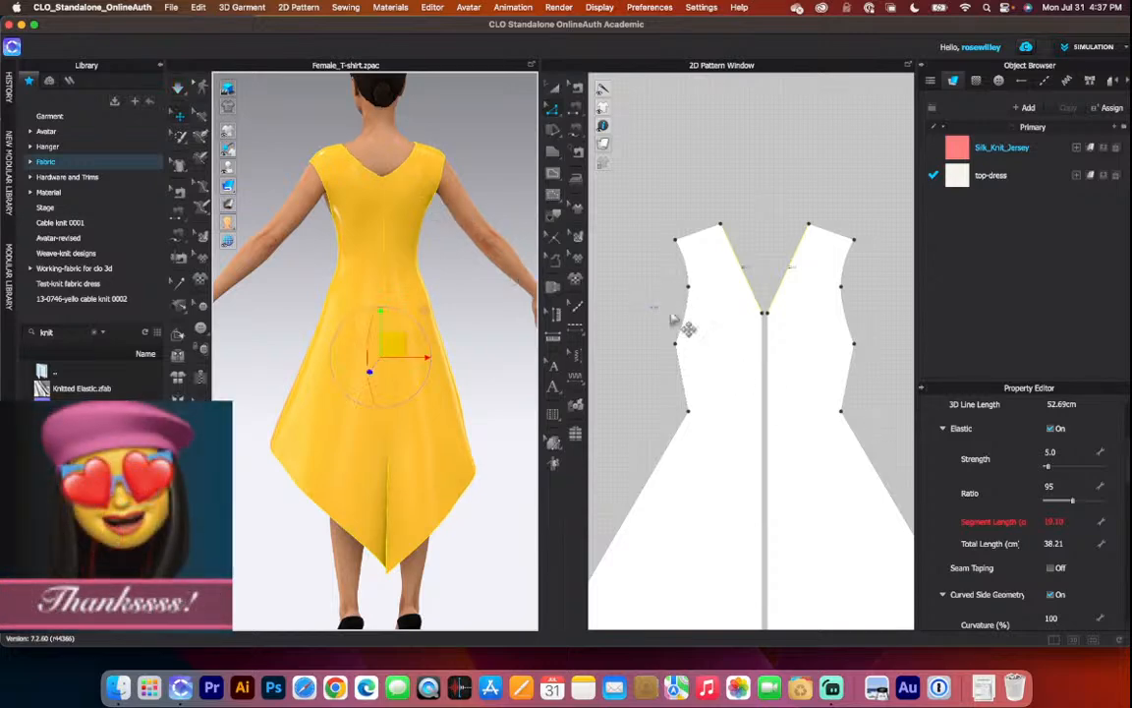
Set the elastic on both back V-neckline edges to strength 3 and ratio 97.
click(1078, 453)
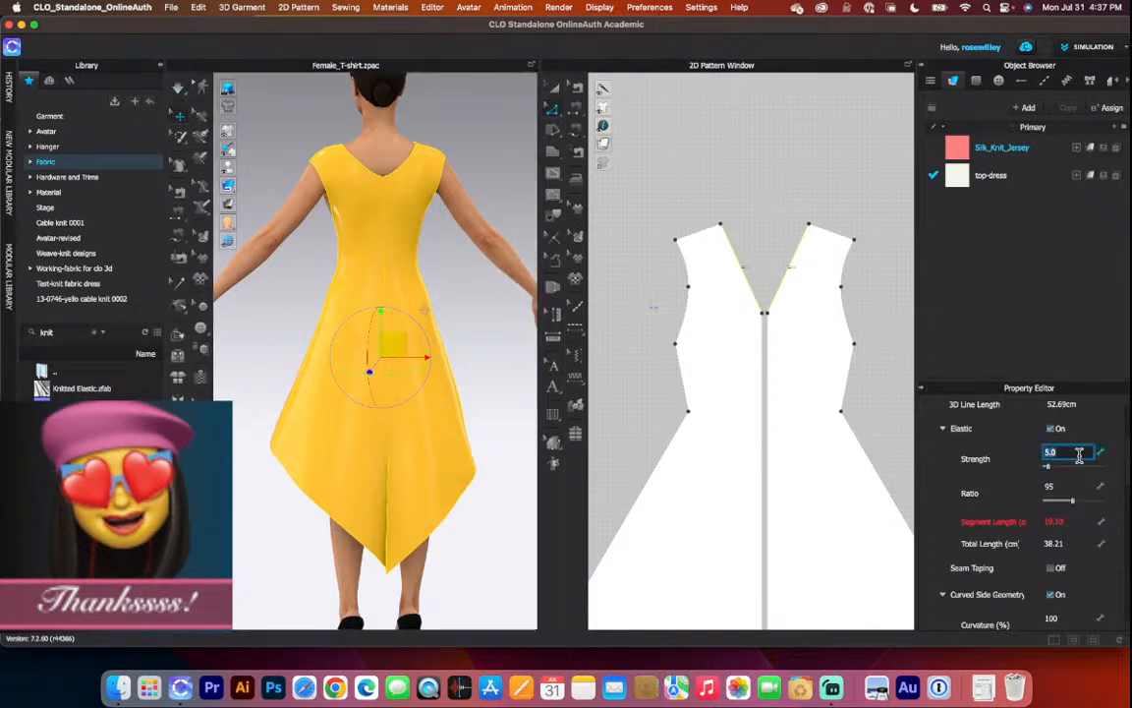
text(3)
click(1059, 487)
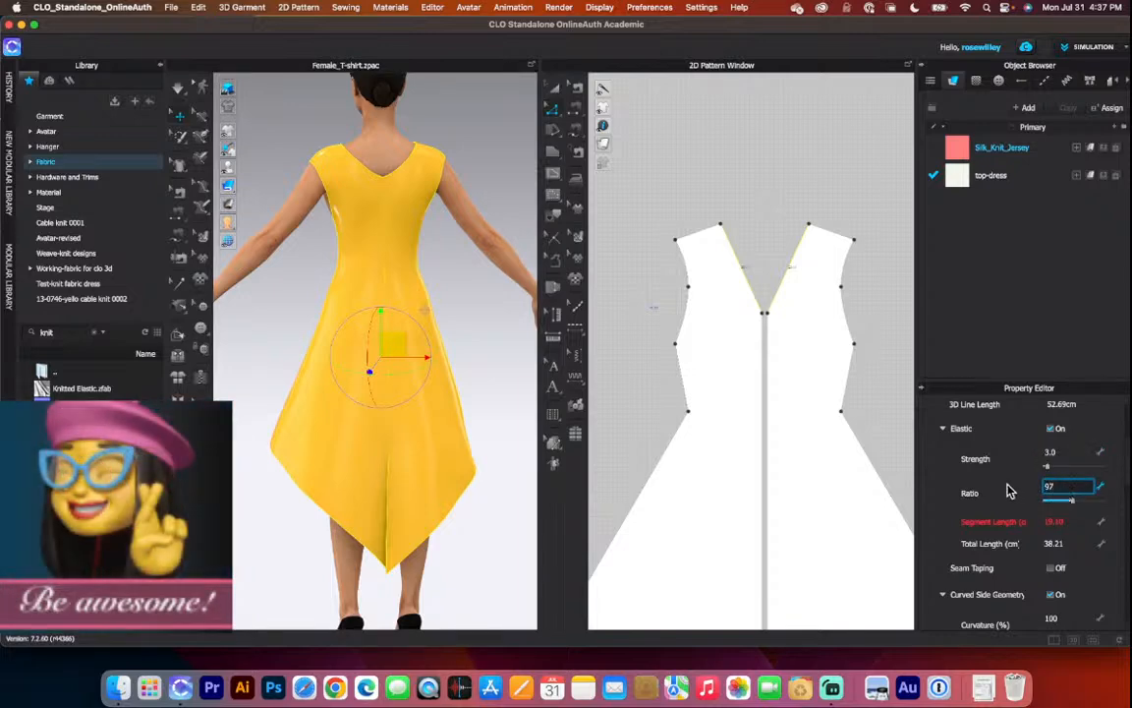
key(Return)
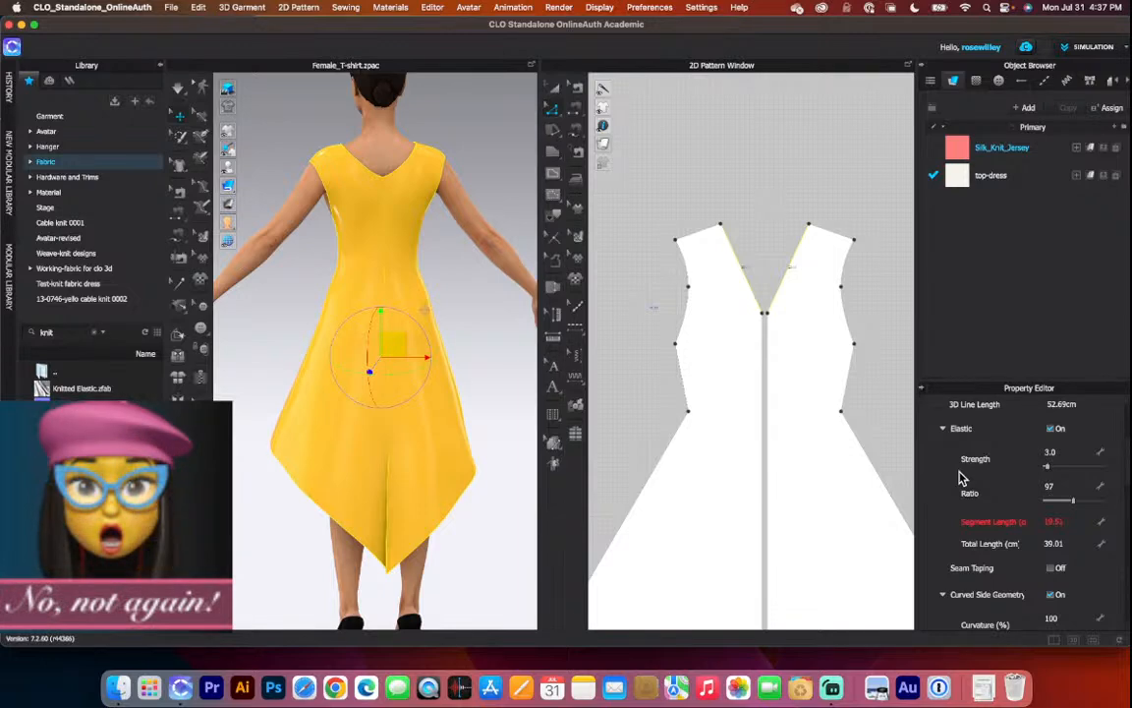
Simulate the dress with the adjusted back neckline elastic and check its drape from the back and front.
click(498, 236)
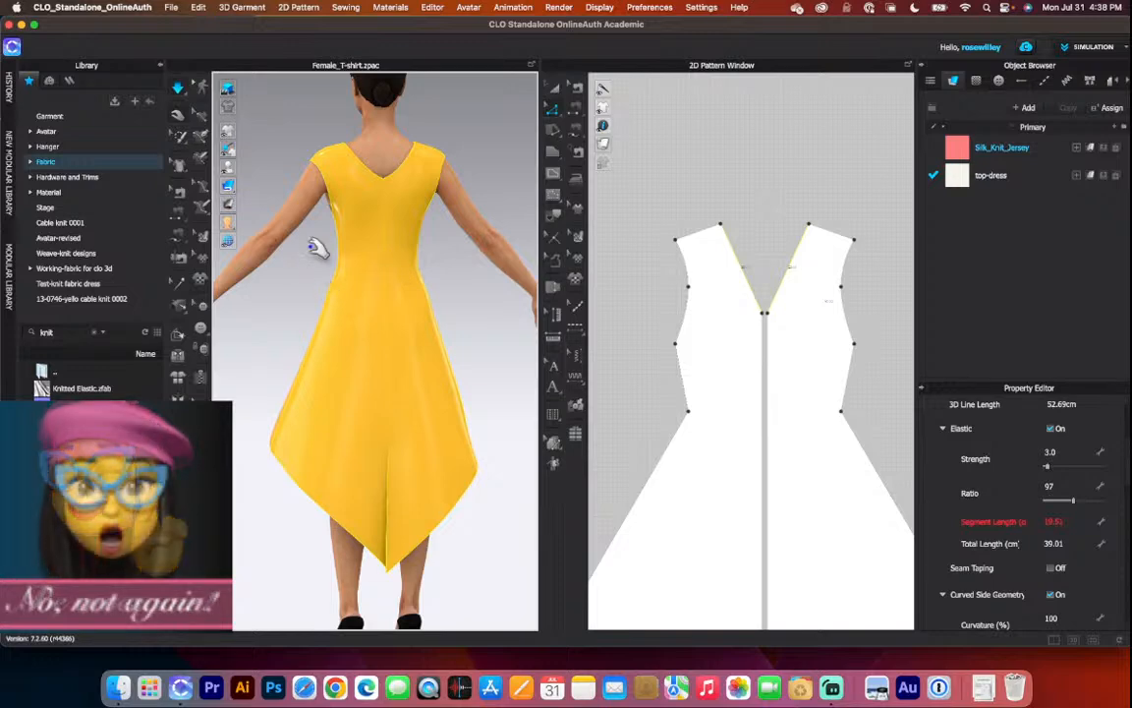
scroll(332, 263, up, 1)
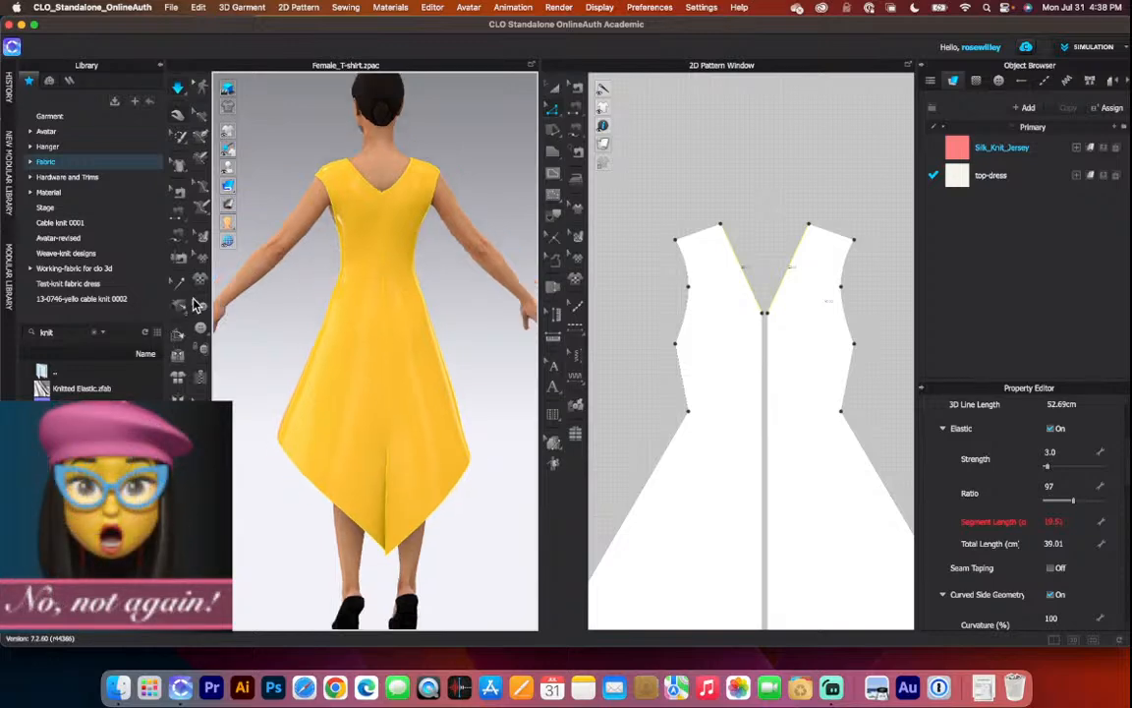
right_drag(318, 324, 425, 324)
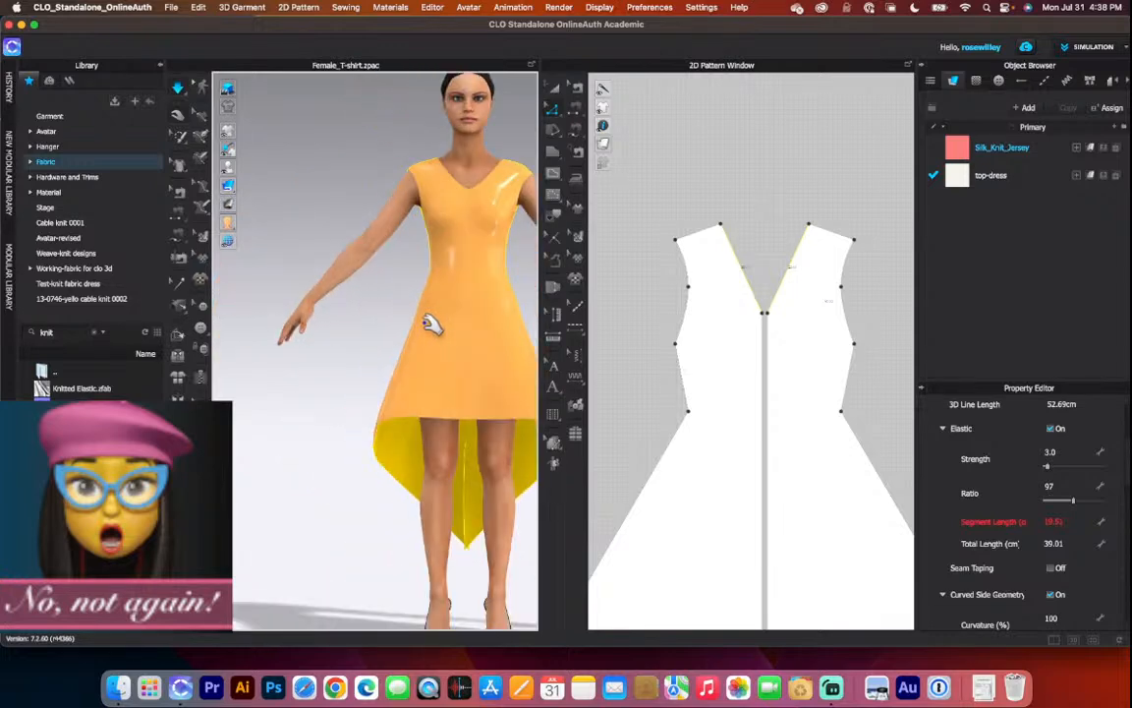
click(433, 325)
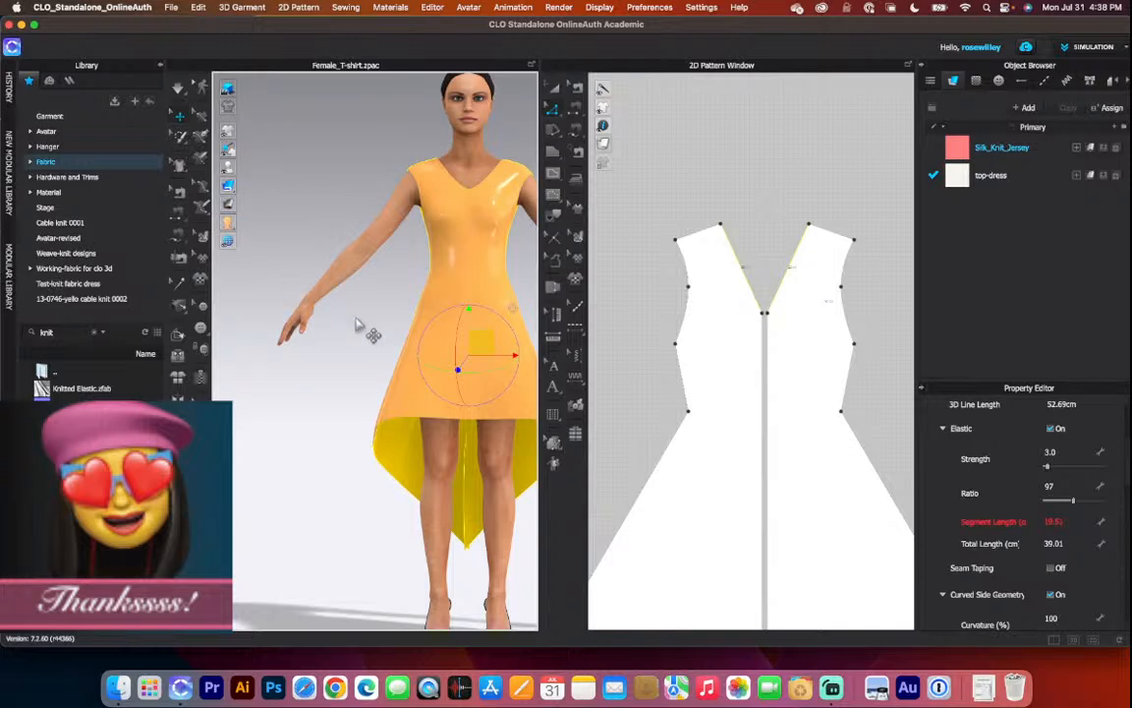
key(2)
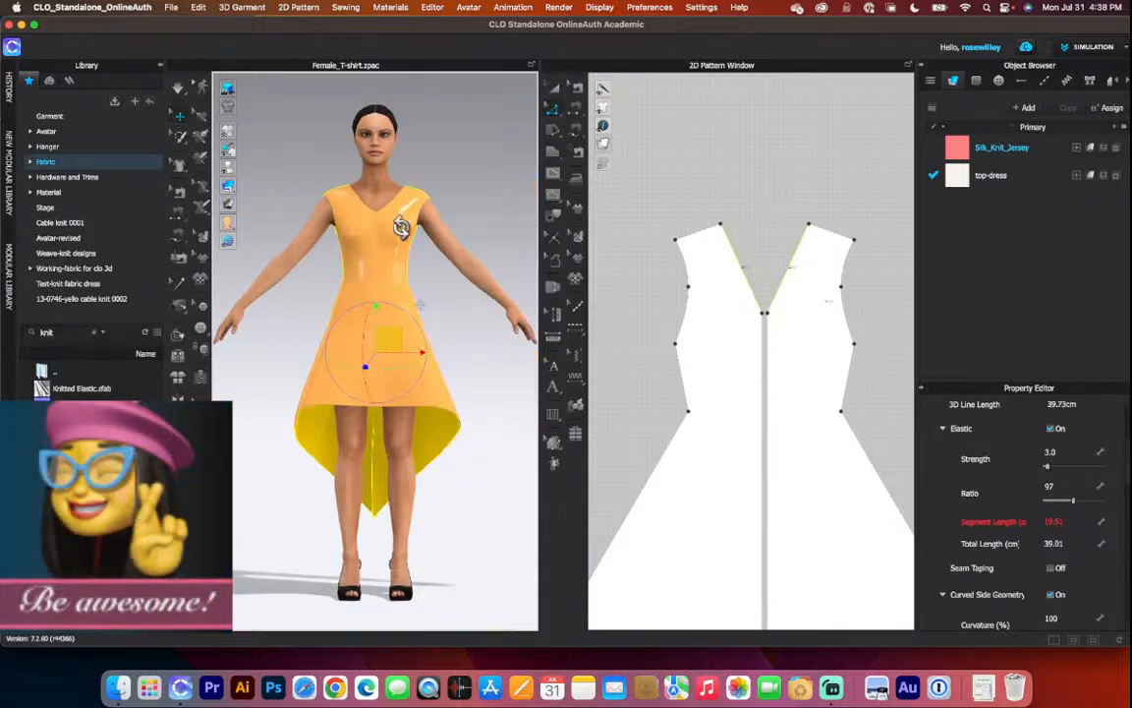
scroll(432, 192, up, 1)
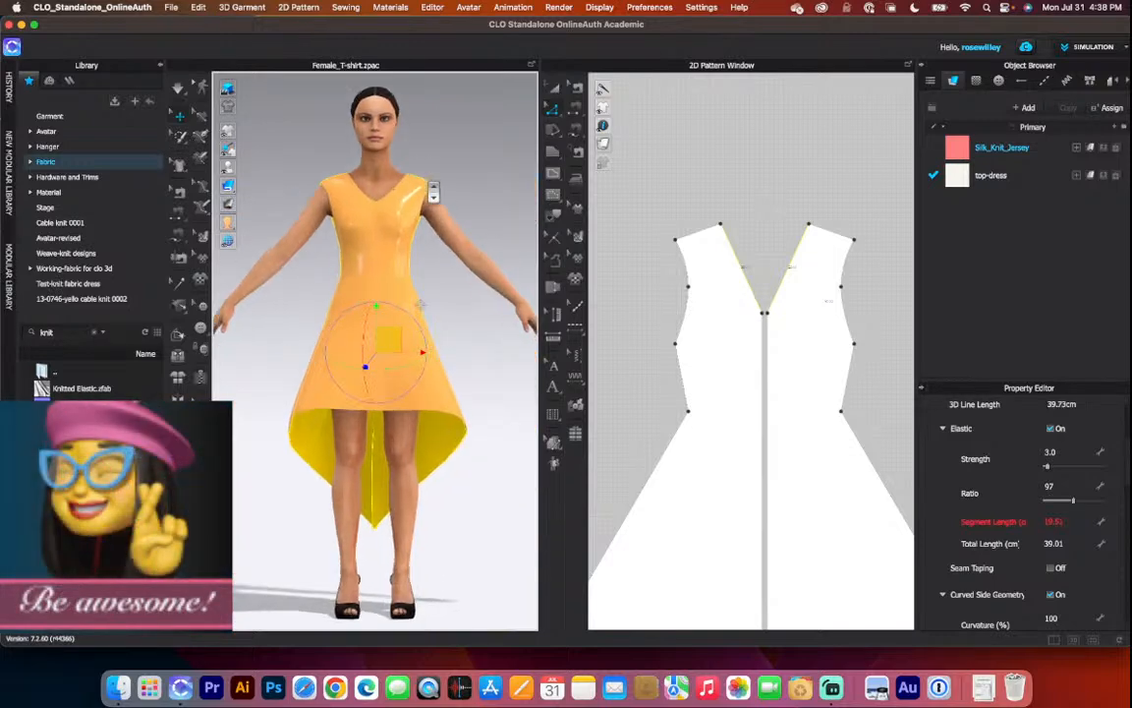
click(440, 266)
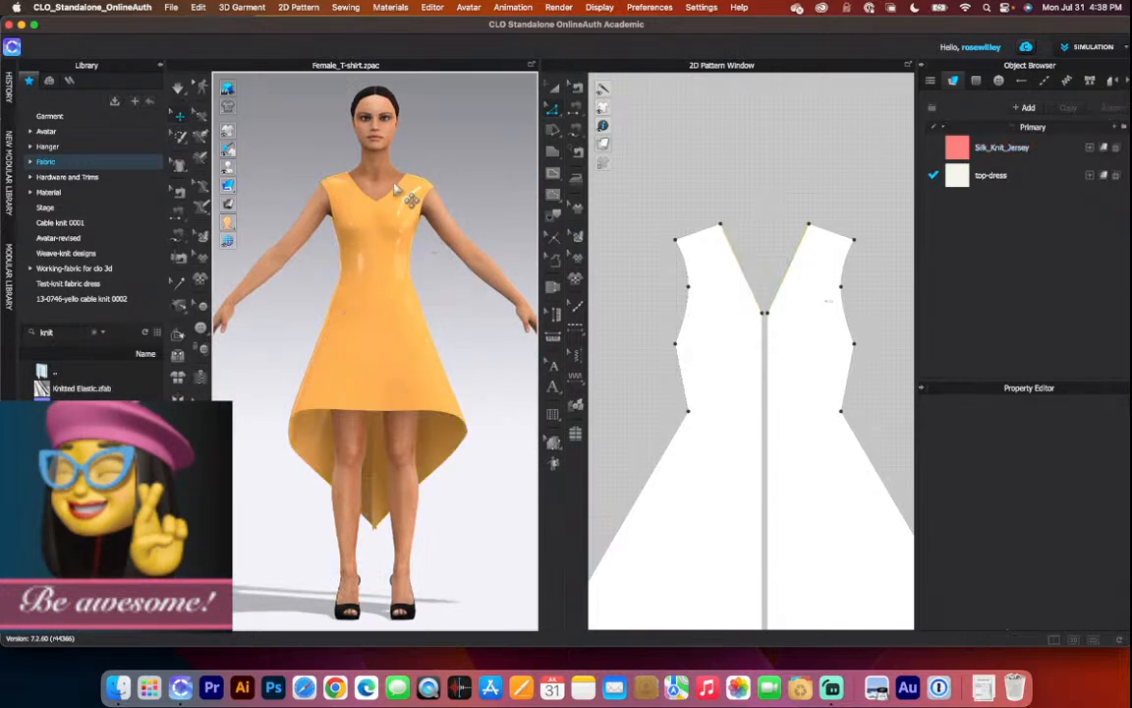
scroll(388, 191, up, 1)
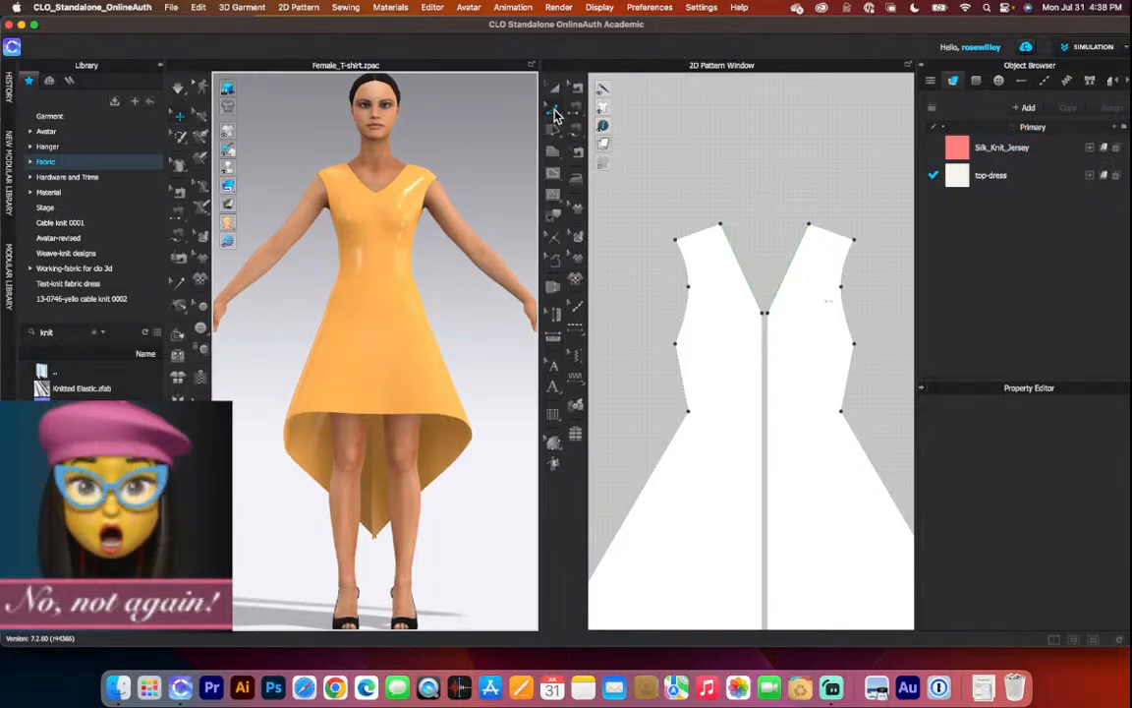
Examine the front bodice's V-neckline closely in the 2D pattern.
scroll(695, 169, down, 5)
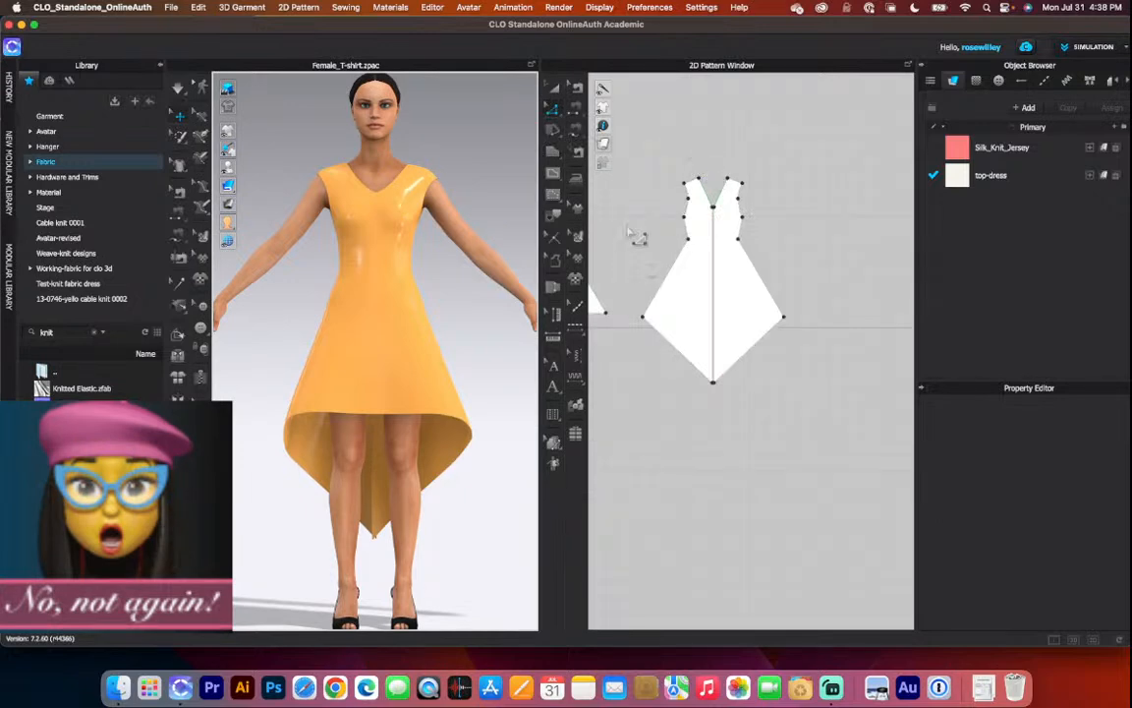
click(555, 88)
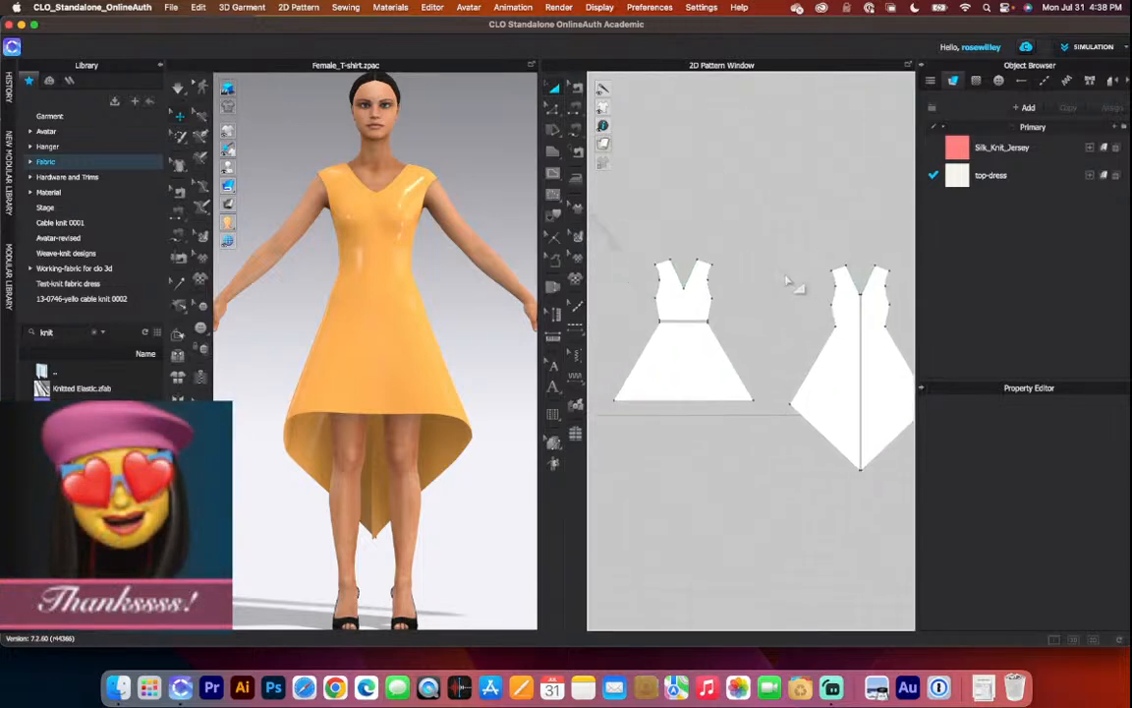
scroll(670, 271, up, 3)
scroll(698, 288, up, 3)
scroll(708, 291, down, 2)
scroll(709, 290, up, 2)
scroll(710, 288, down, 1)
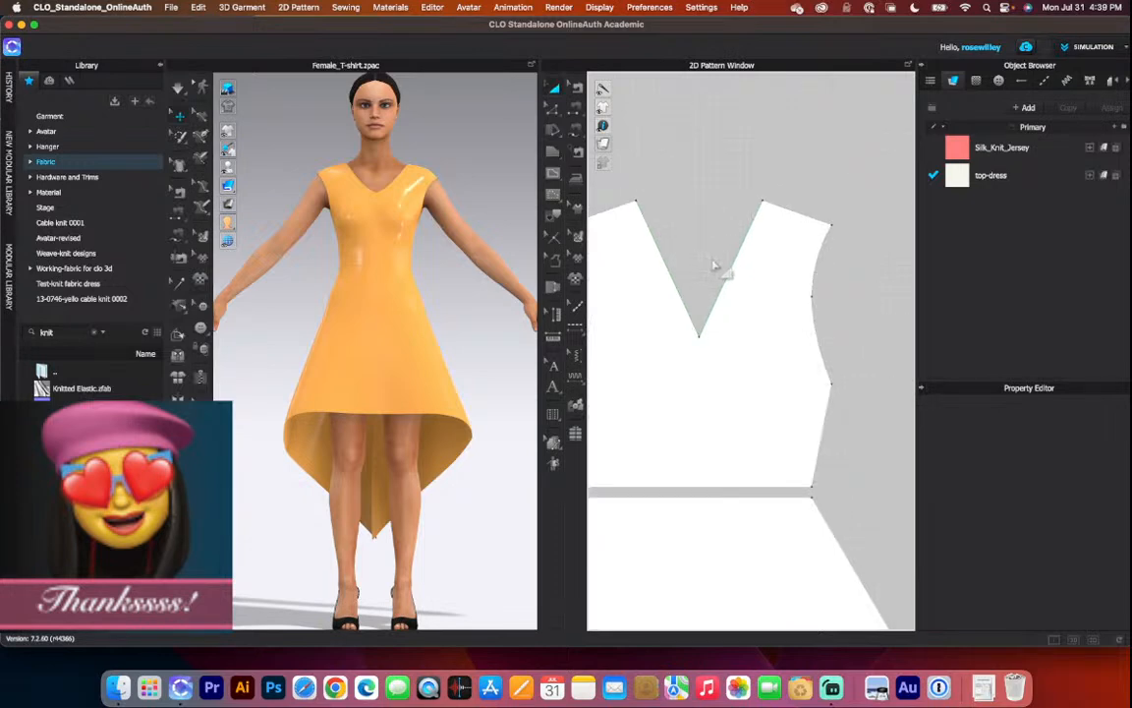
scroll(717, 267, down, 2)
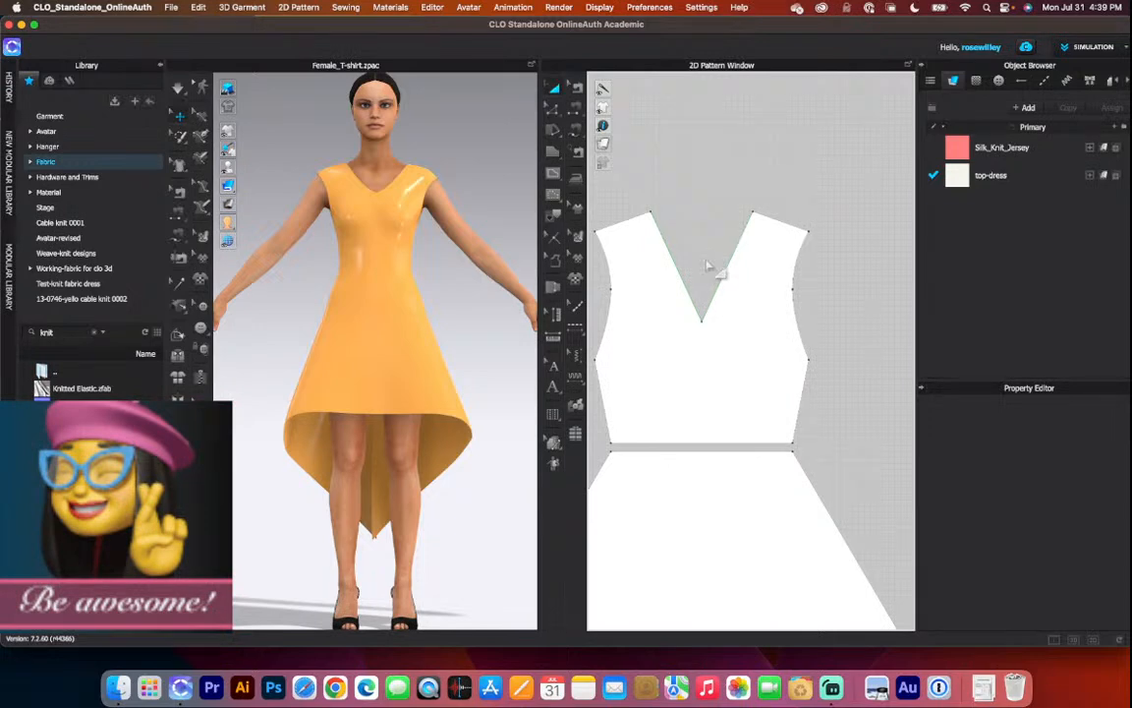
scroll(690, 249, up, 1)
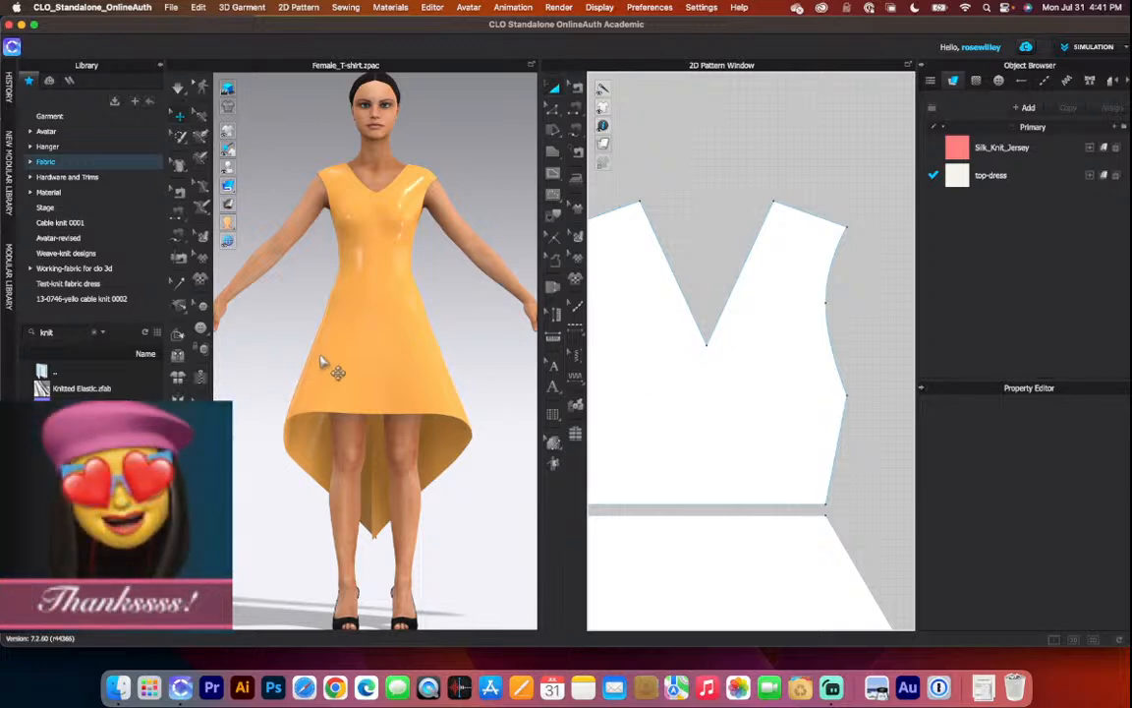
Set the elastic on both front V-neckline edges to strength 3 and ratio 97, and simulate the dress.
click(689, 310)
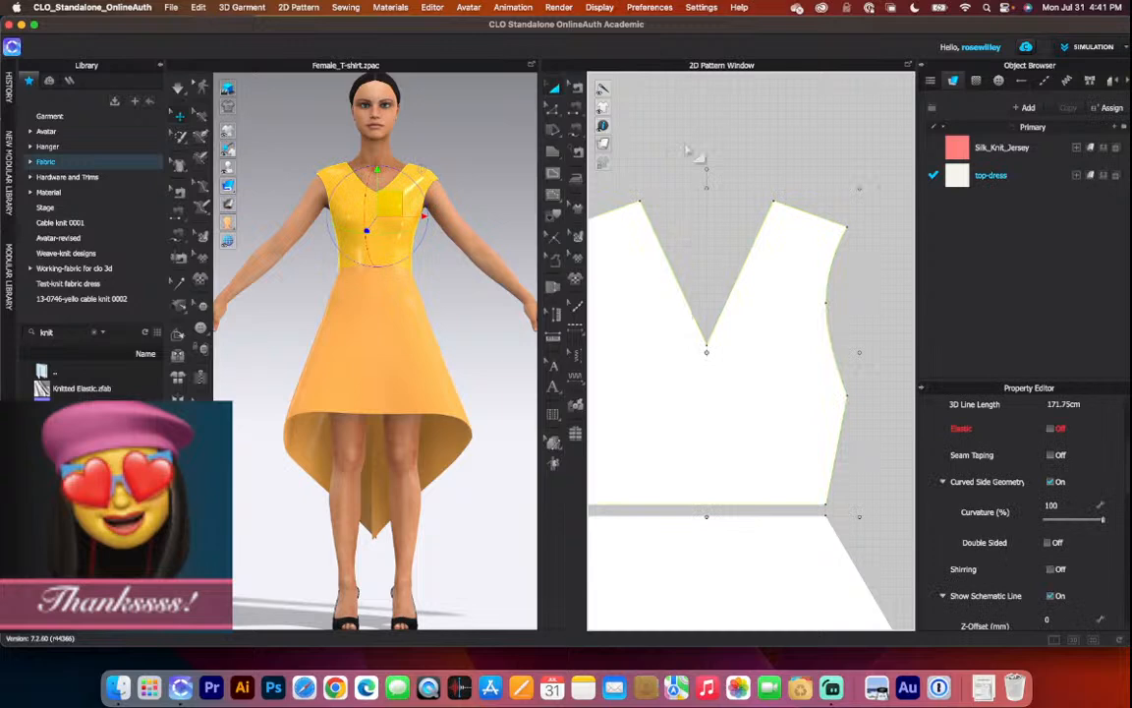
click(556, 90)
scroll(768, 314, down, 3)
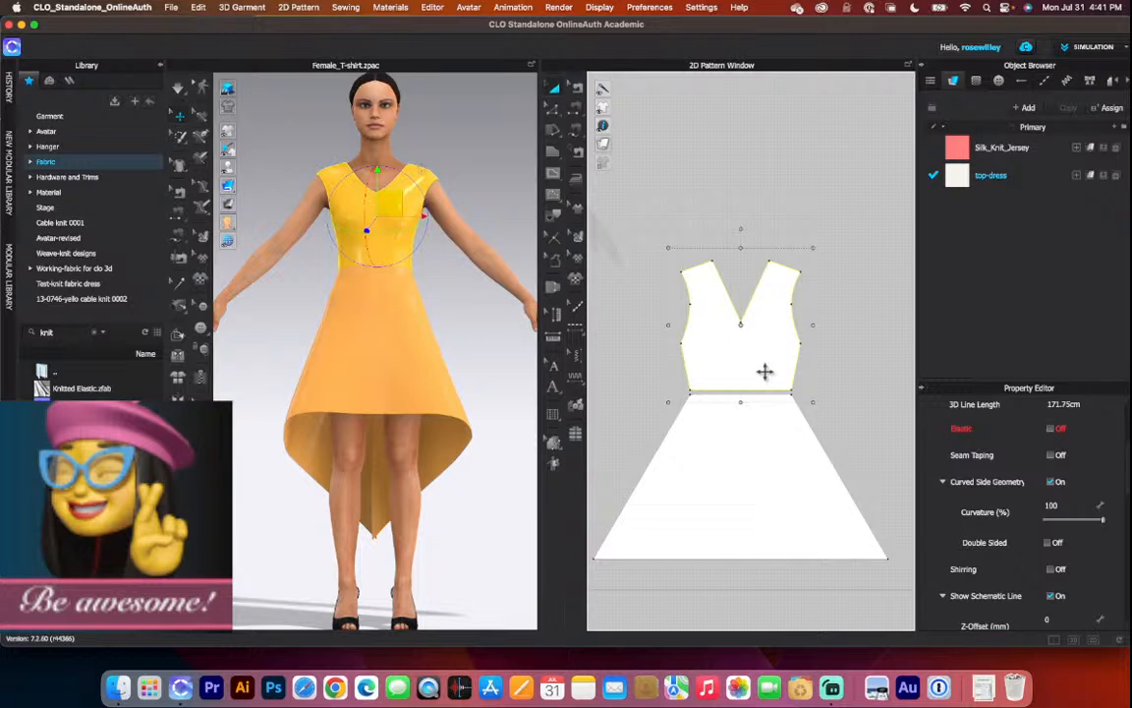
click(555, 113)
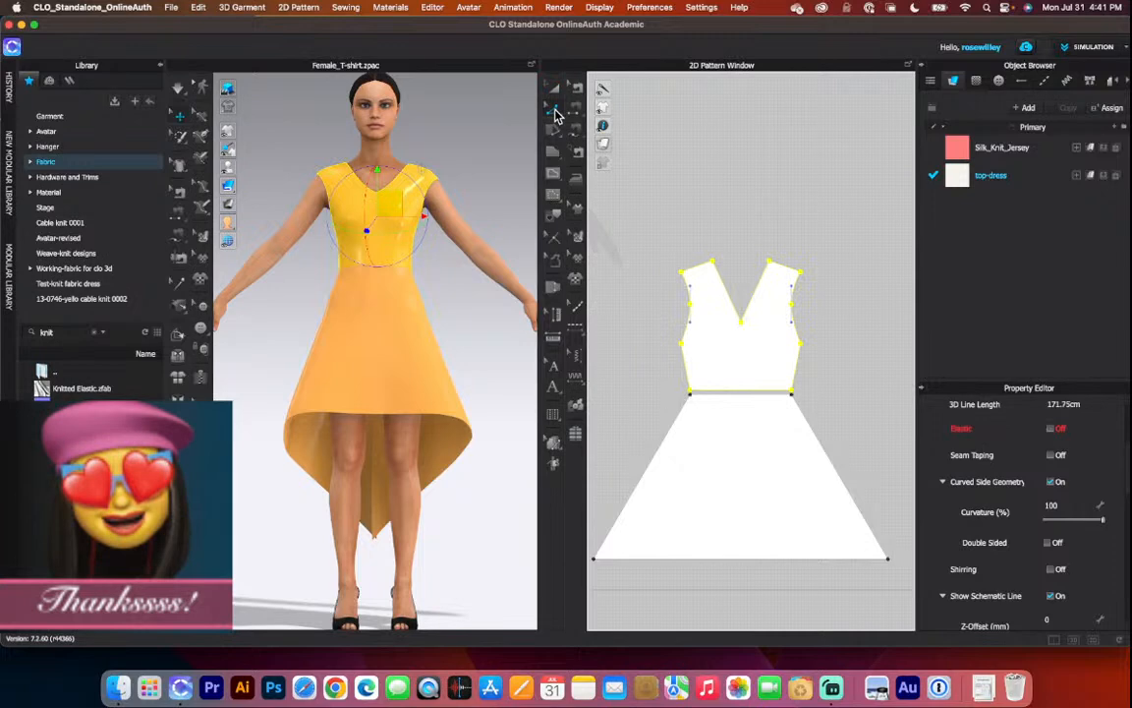
click(738, 313)
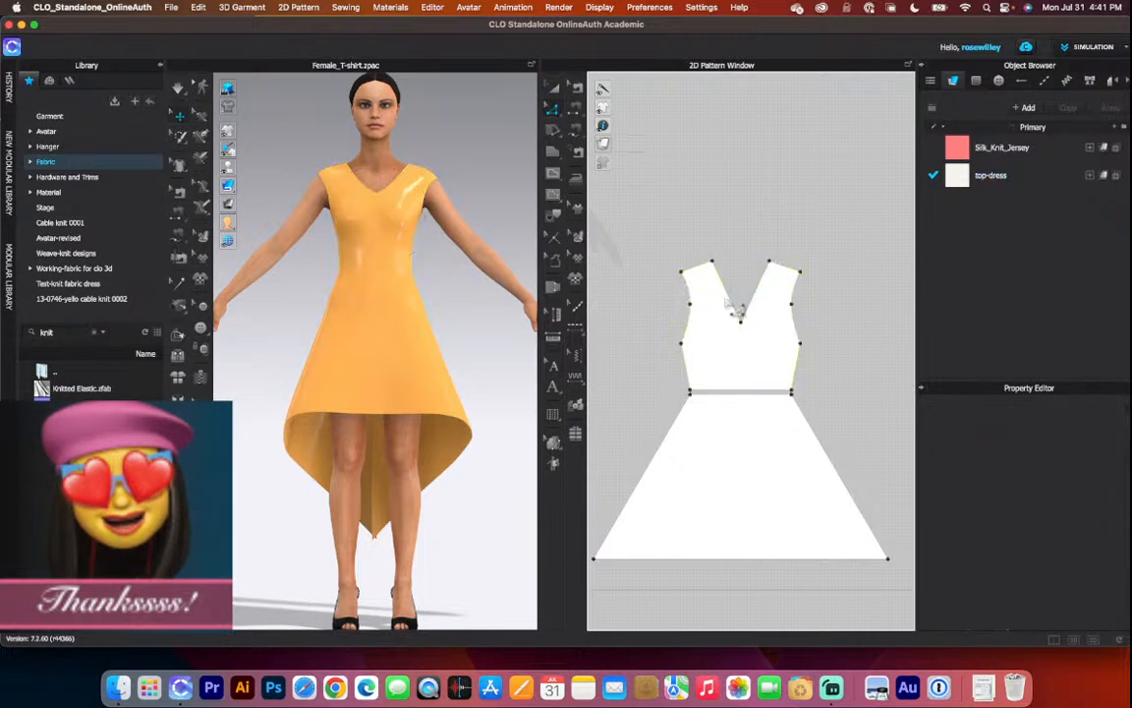
click(736, 306)
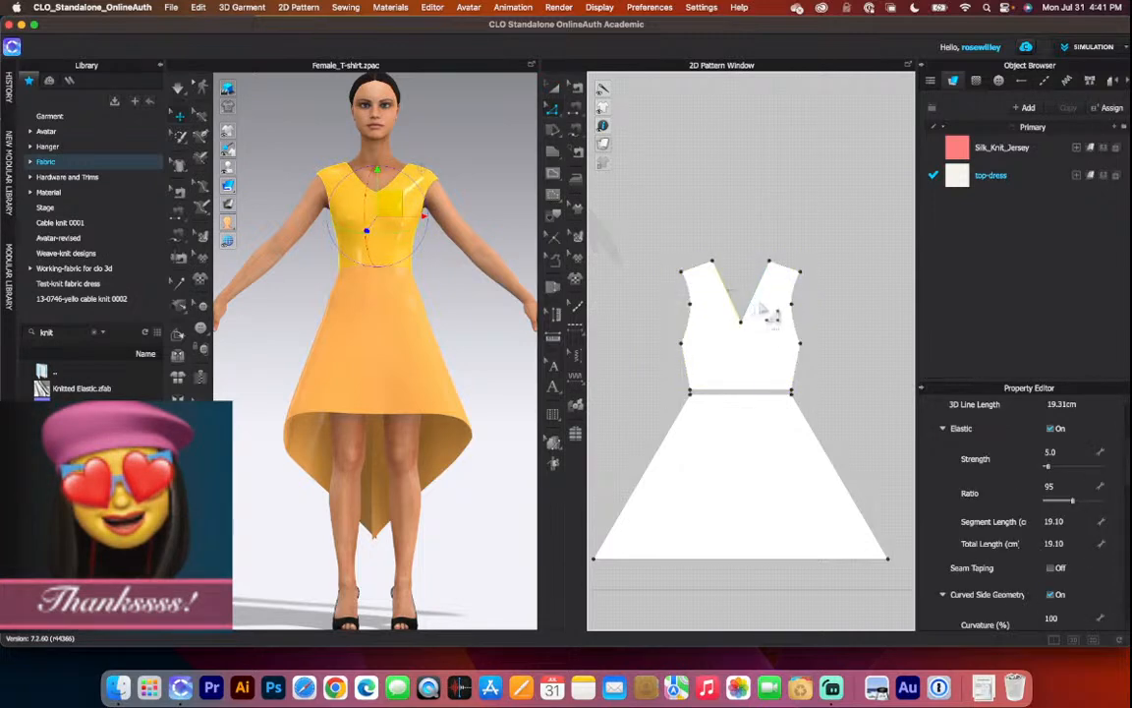
shift+click(752, 305)
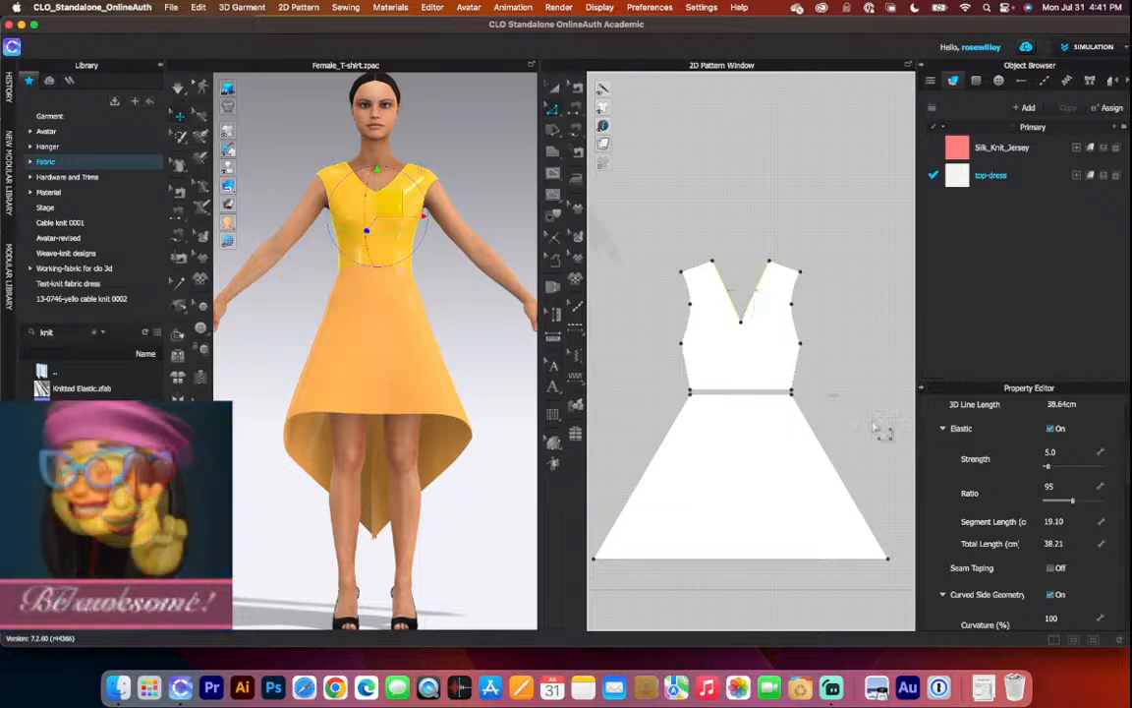
click(1068, 453)
text(3)
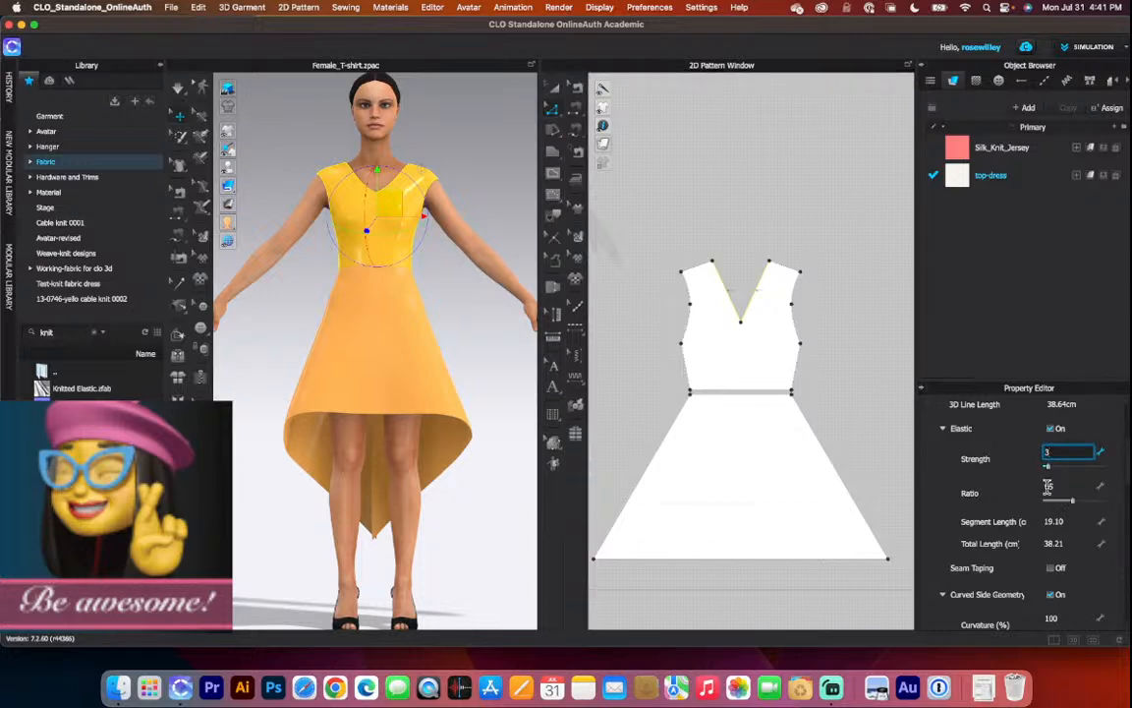
click(1071, 486)
text(97)
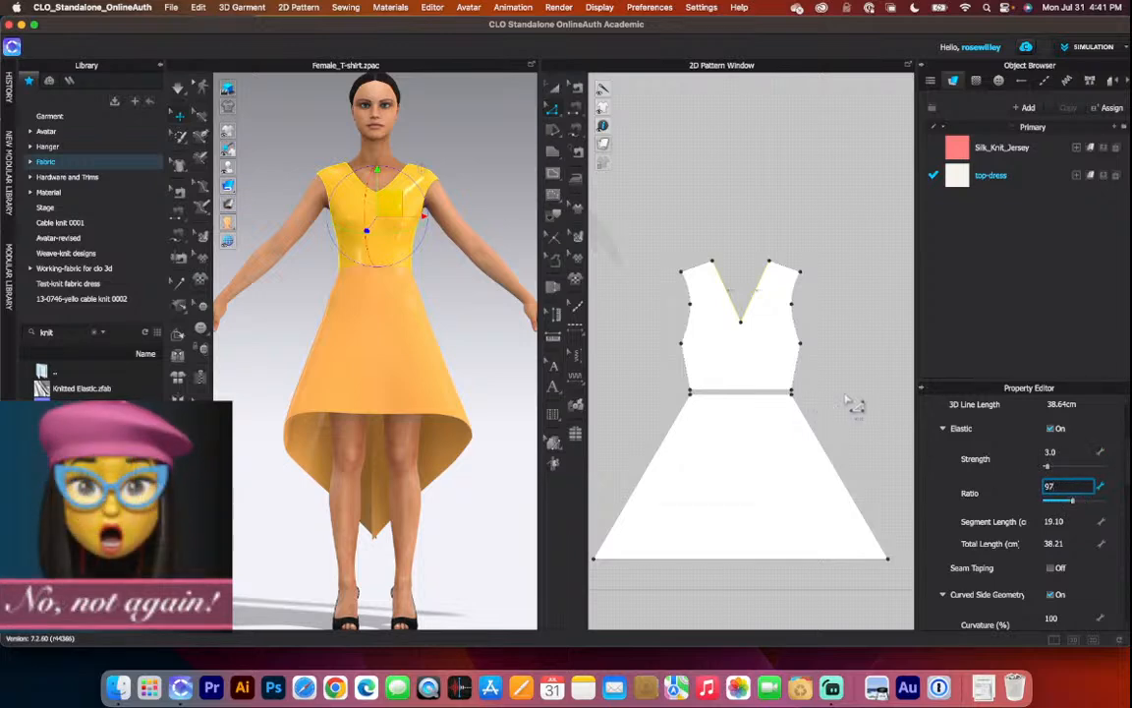
key(Return)
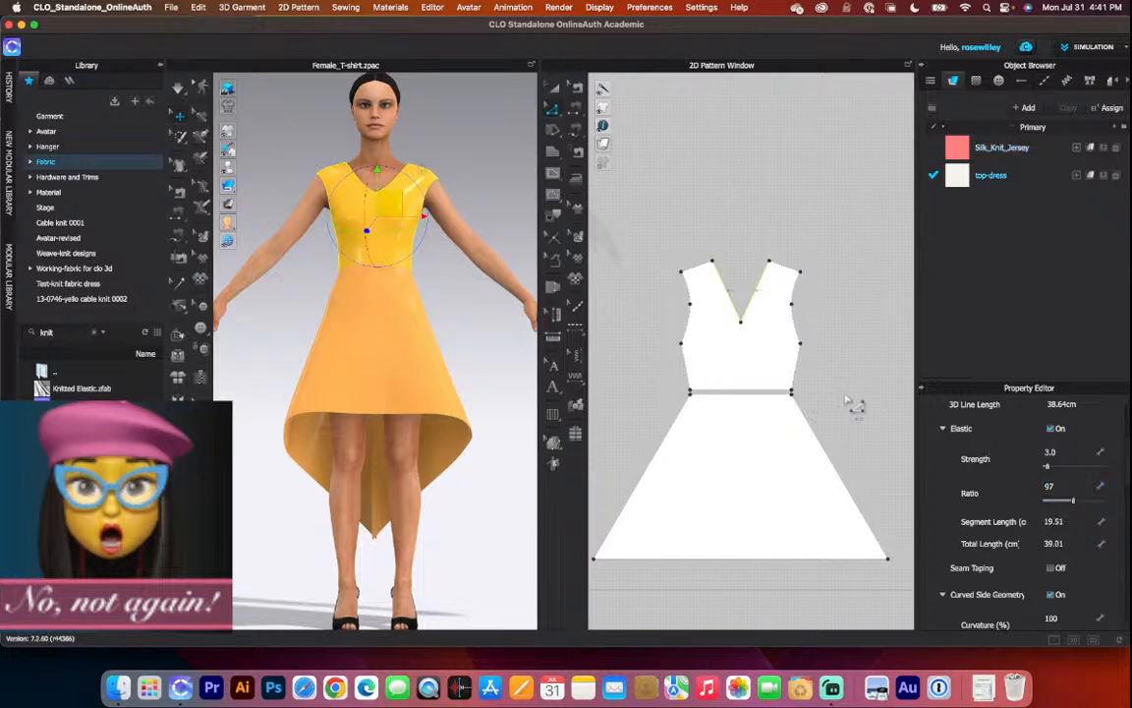
click(470, 322)
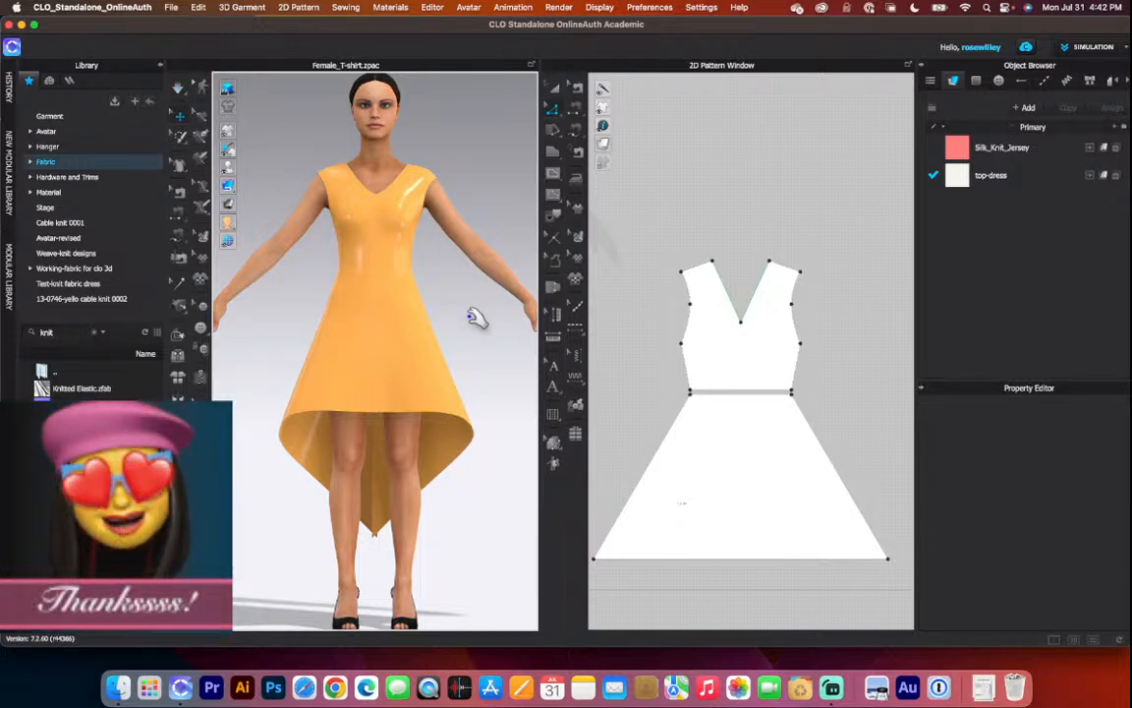
scroll(481, 322, down, 3)
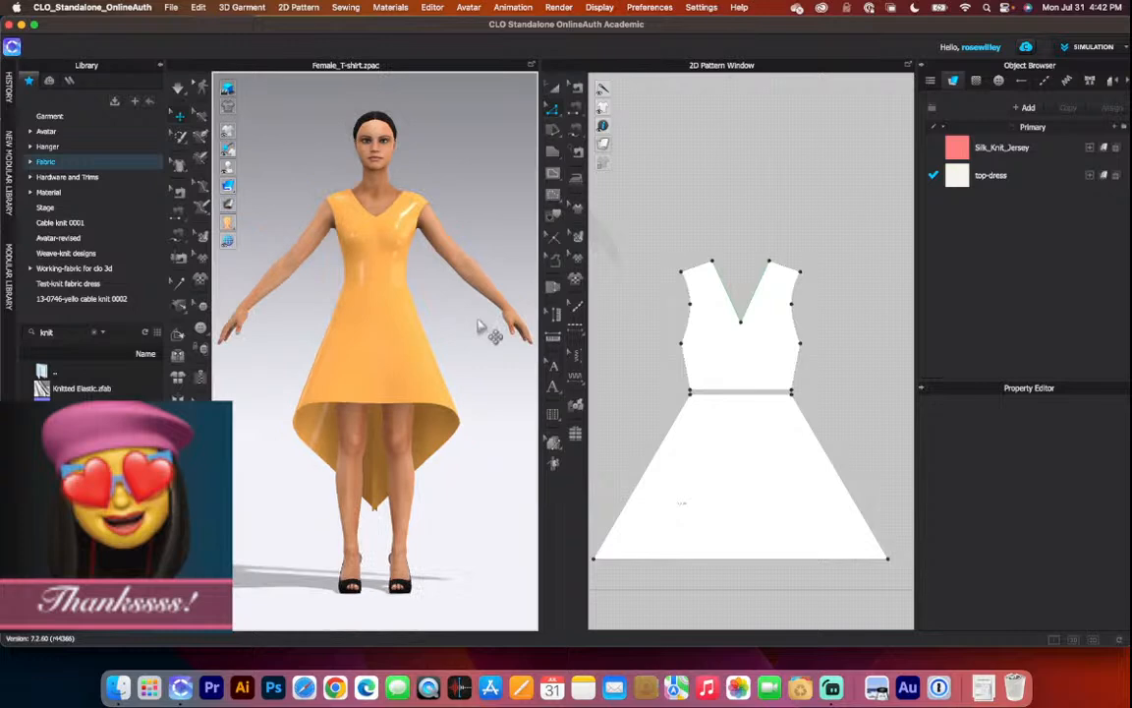
Unstrengthen all front and back pattern pieces together and deselect them.
scroll(777, 314, down, 5)
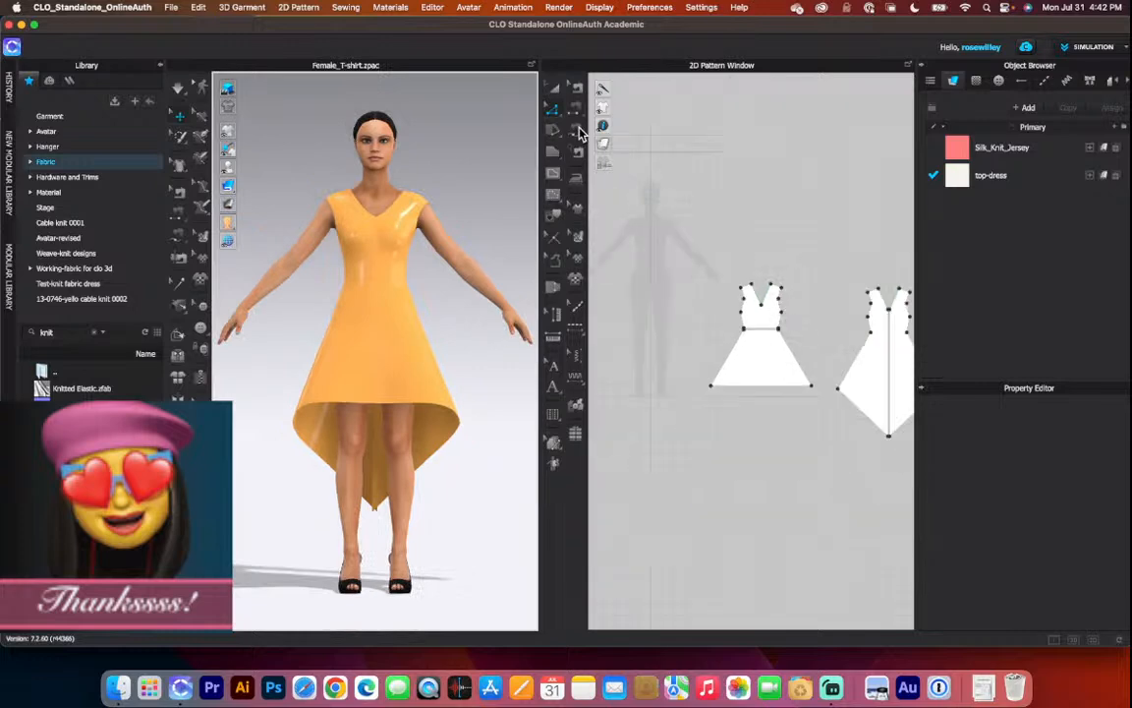
click(557, 90)
scroll(729, 450, down, 3)
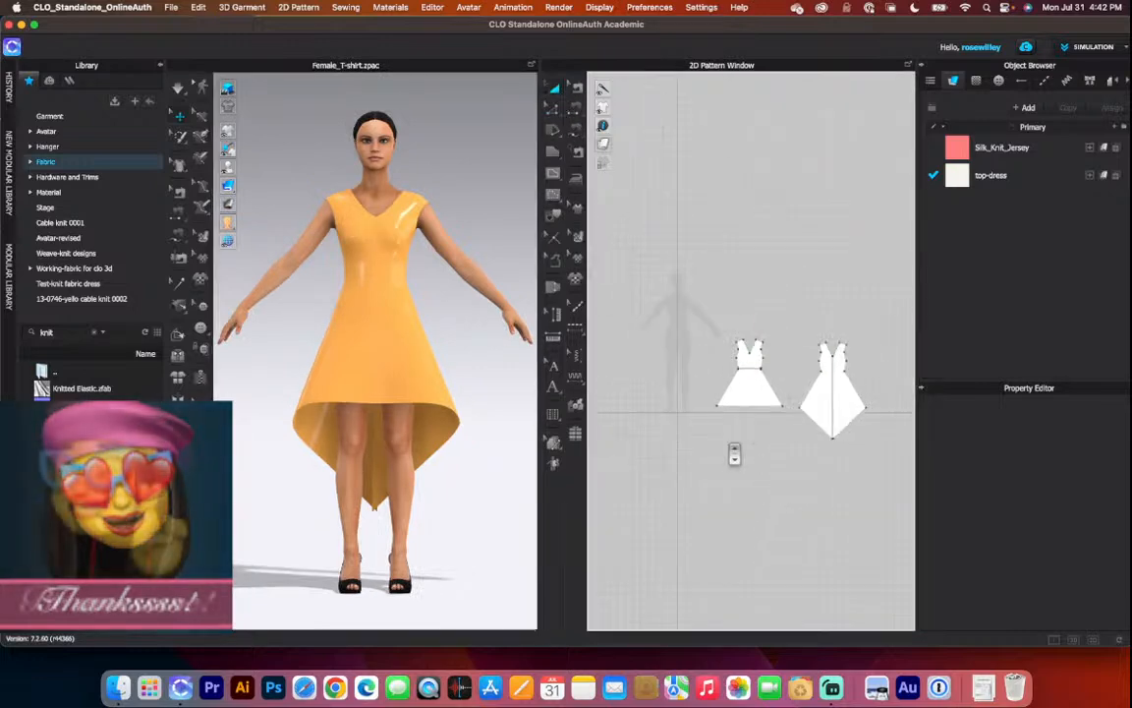
scroll(823, 428, up, 2)
scroll(855, 462, down, 2)
scroll(854, 464, up, 2)
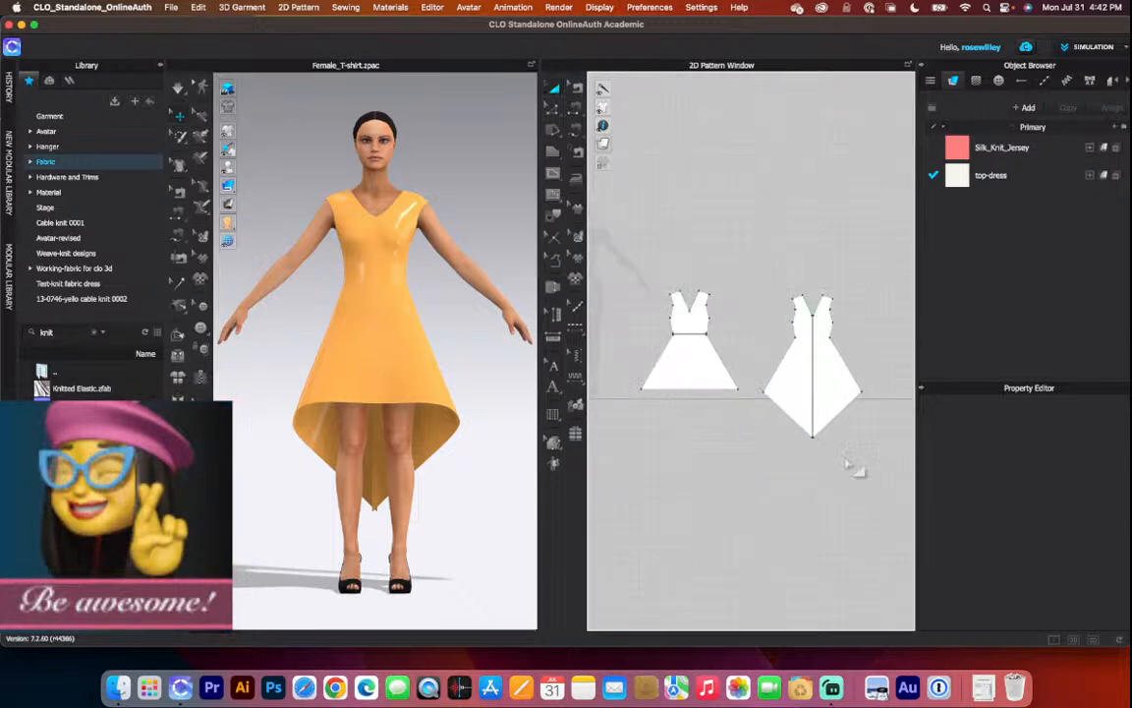
drag(614, 241, 854, 398)
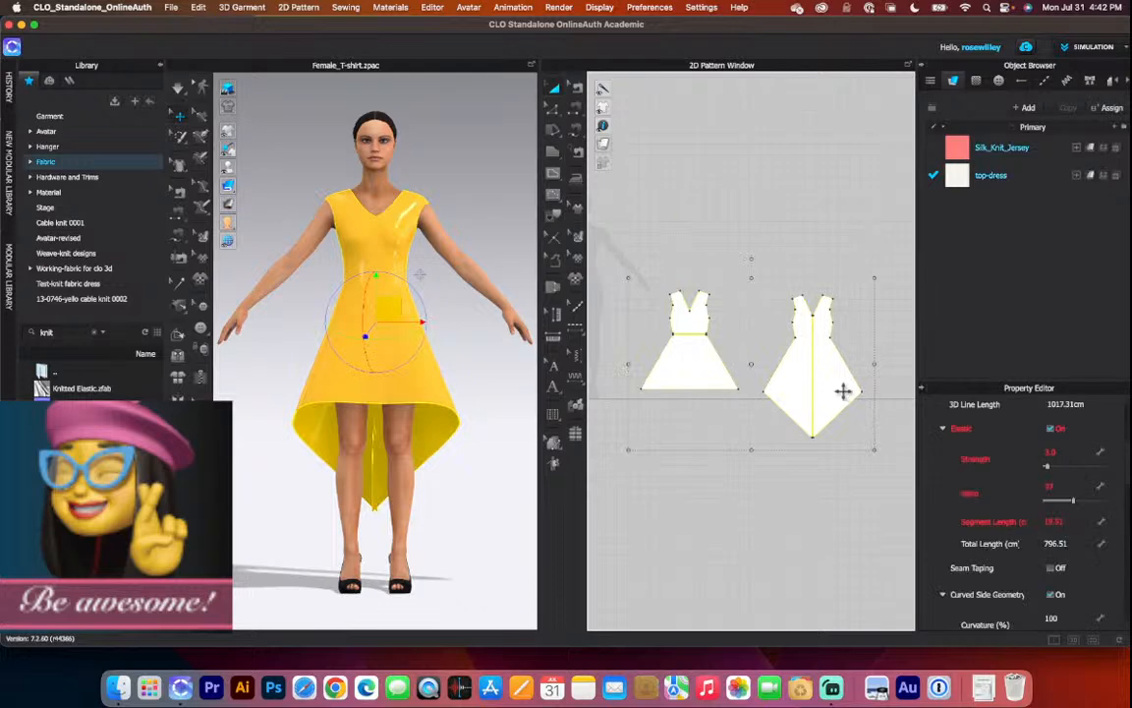
right_click(842, 393)
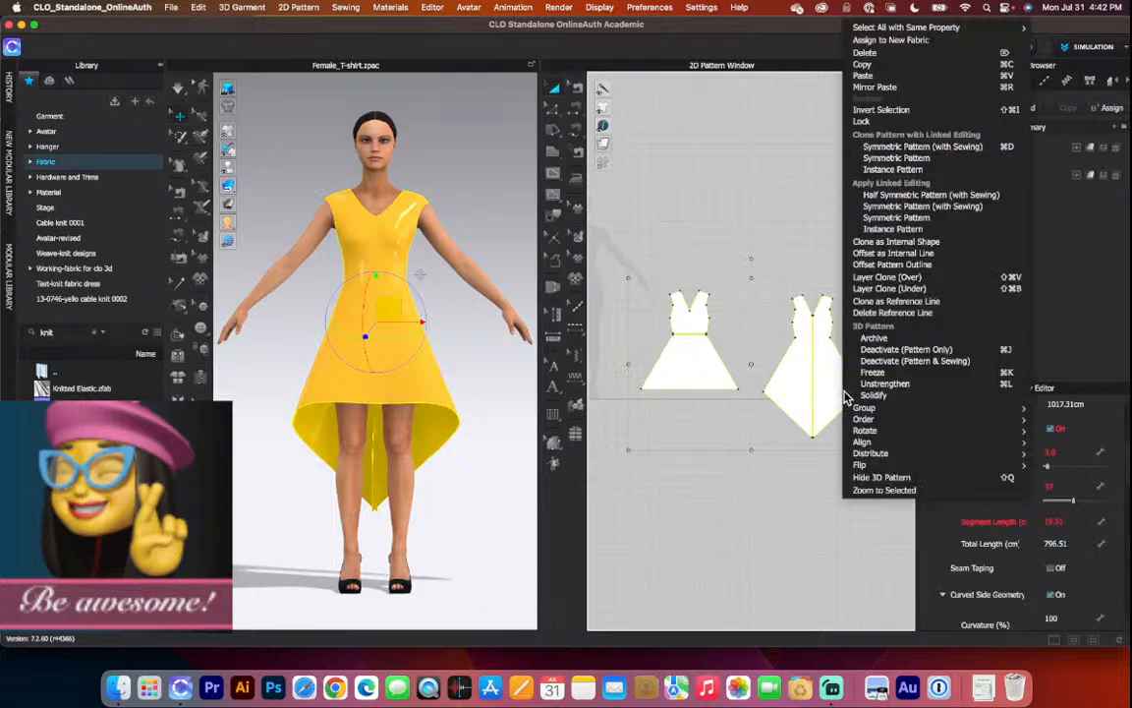
click(924, 385)
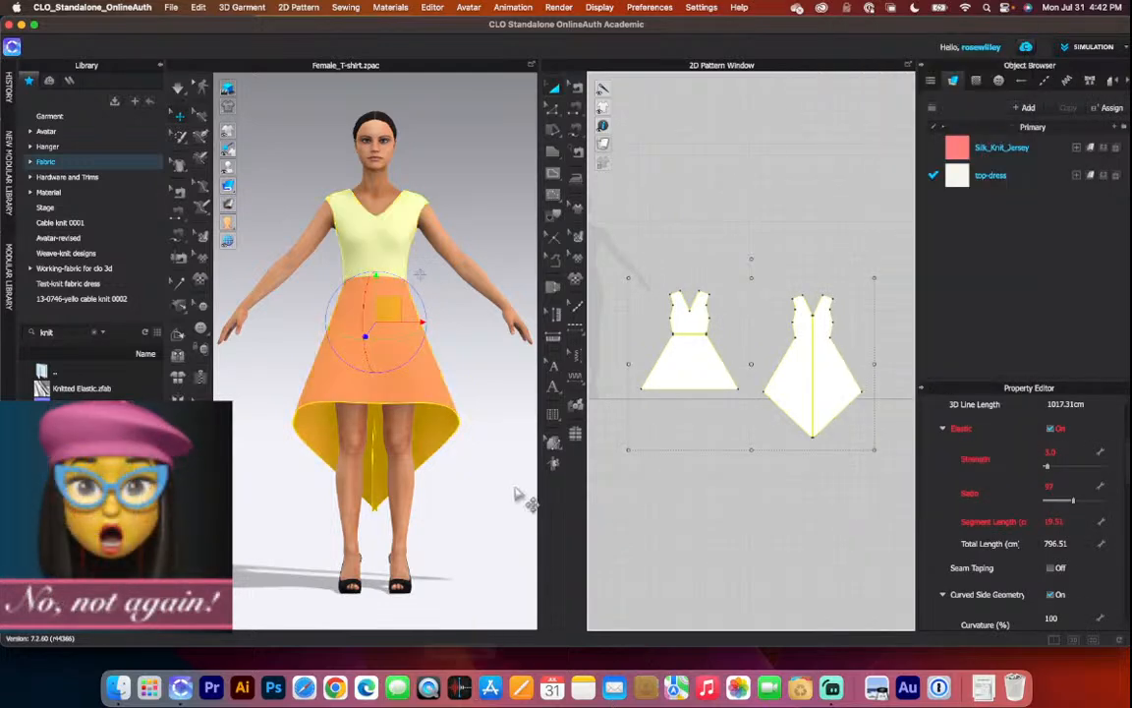
click(437, 588)
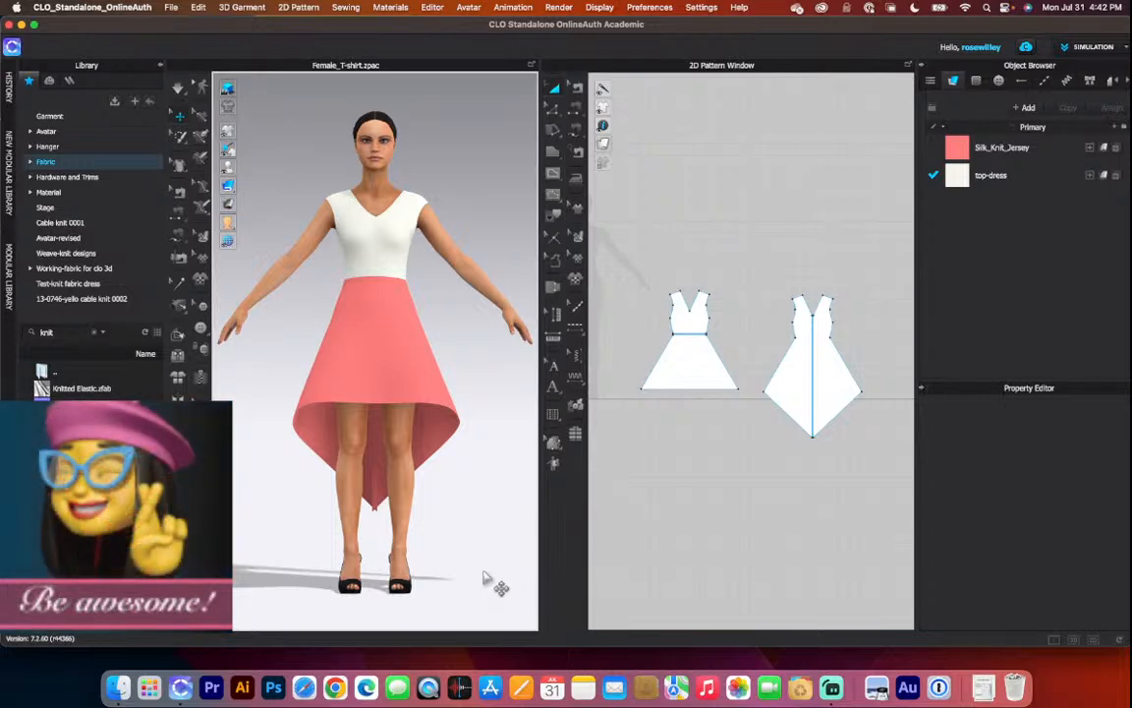
scroll(692, 331, up, 3)
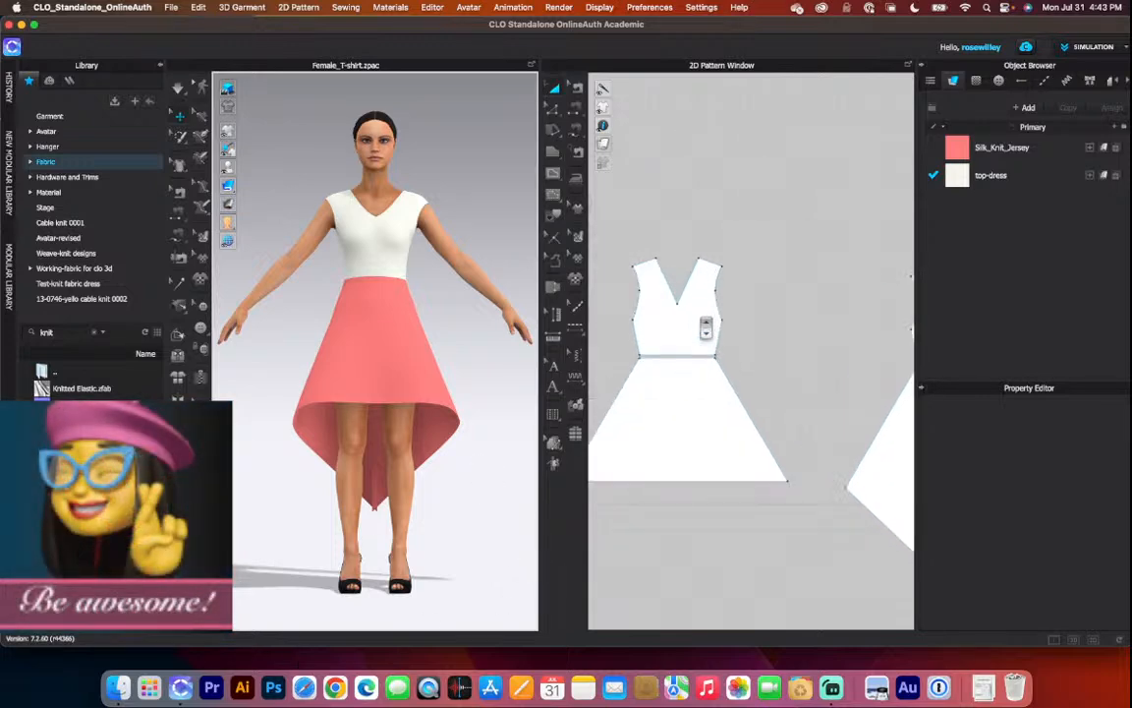
Examine the front pattern pieces and the unstrengthened dress from the front, side and back.
scroll(705, 330, up, 2)
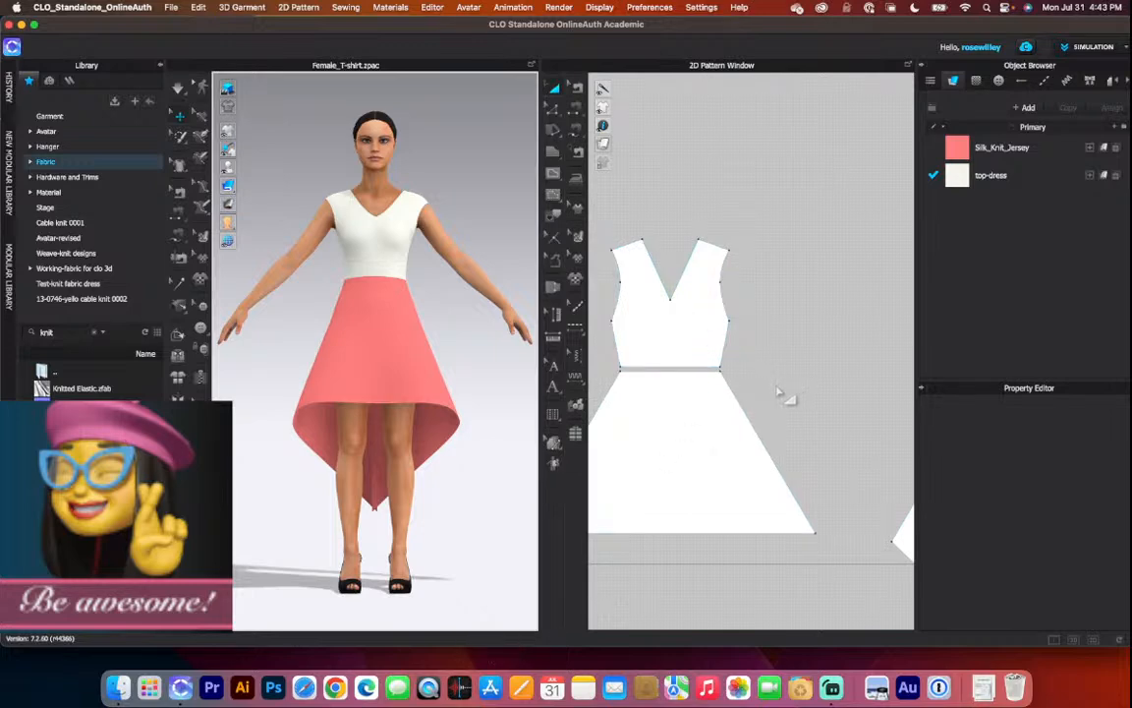
scroll(718, 325, down, 2)
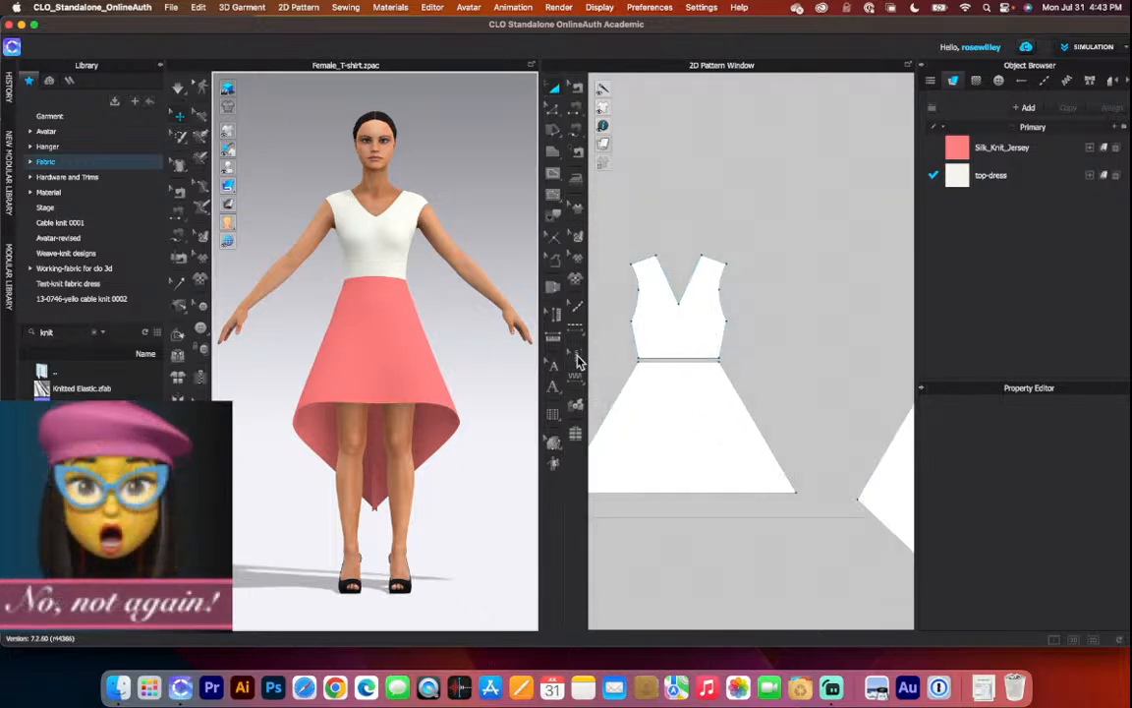
scroll(665, 306, down, 1)
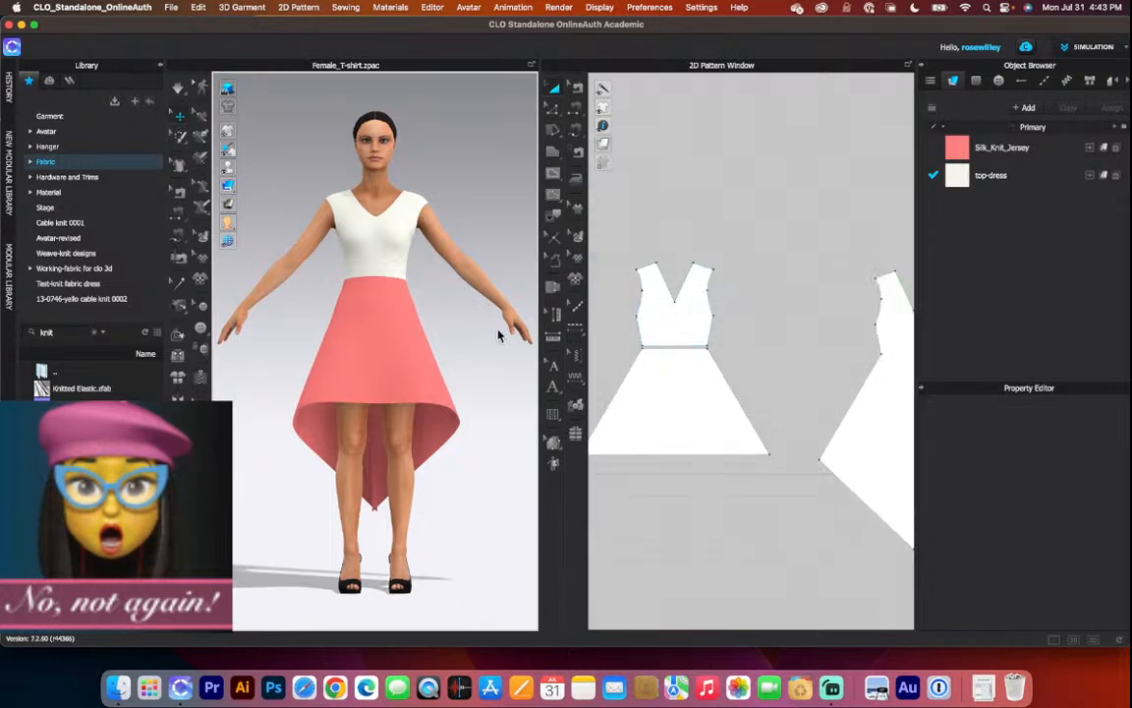
right_drag(445, 298, 478, 290)
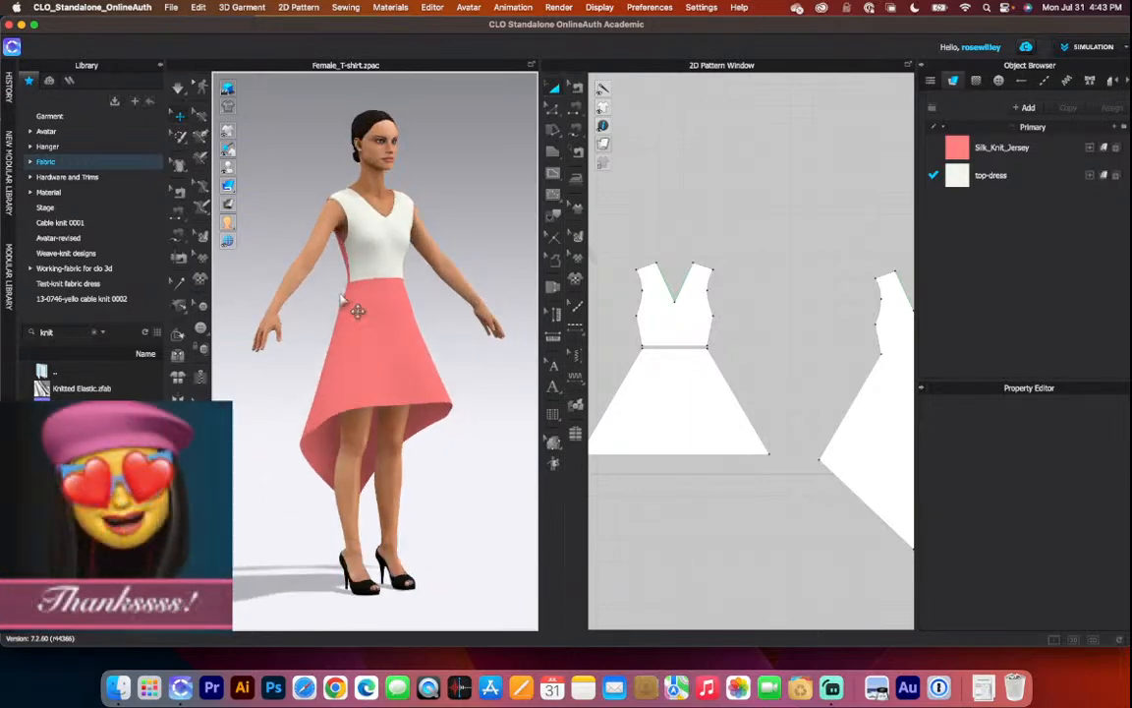
right_drag(295, 285, 448, 296)
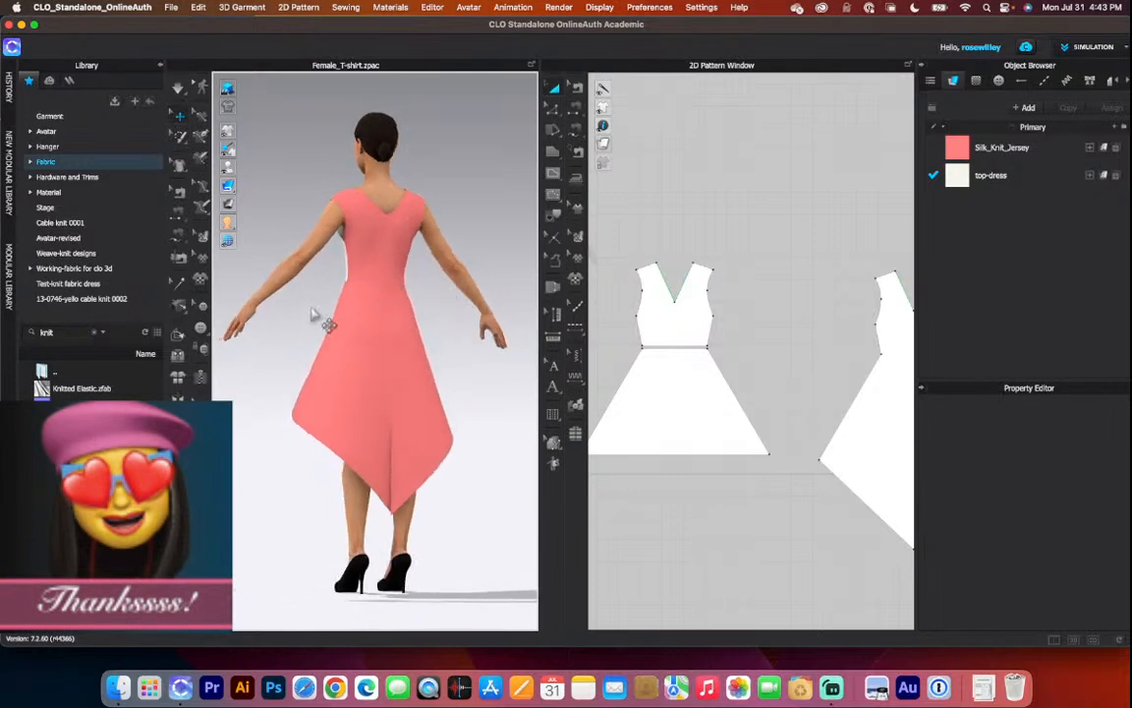
Compare the front and back pattern pieces in 2D, checking the back V-neckline and center back seam closely.
scroll(730, 338, down, 2)
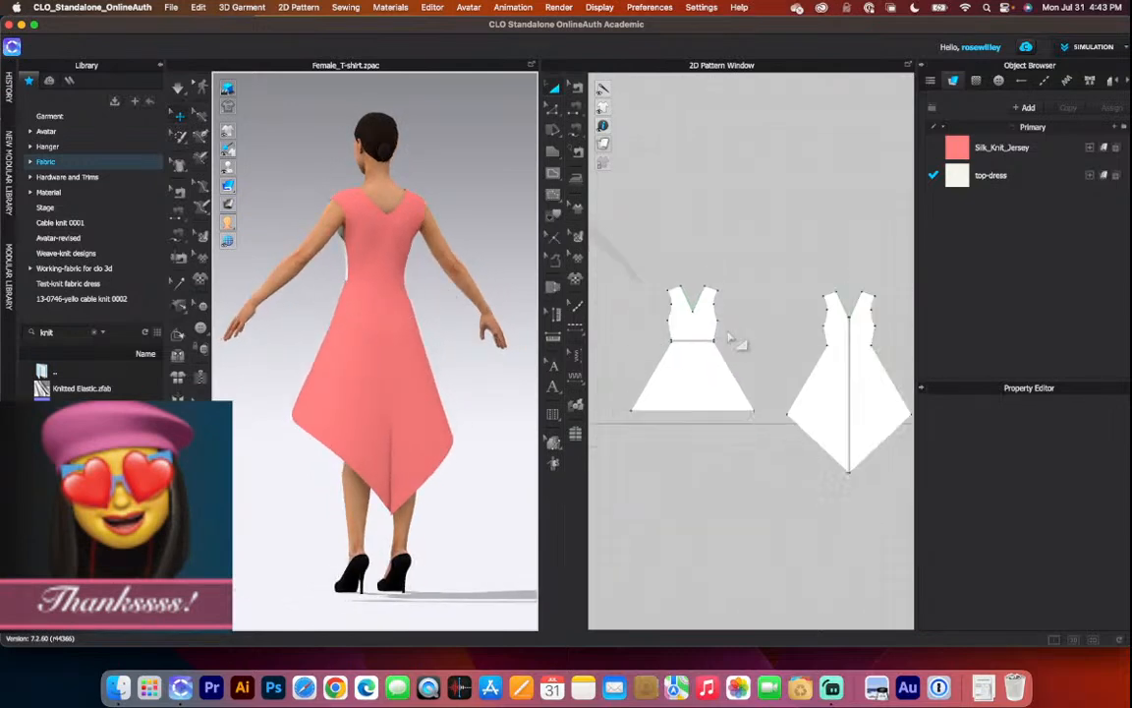
scroll(735, 334, down, 2)
scroll(728, 330, up, 4)
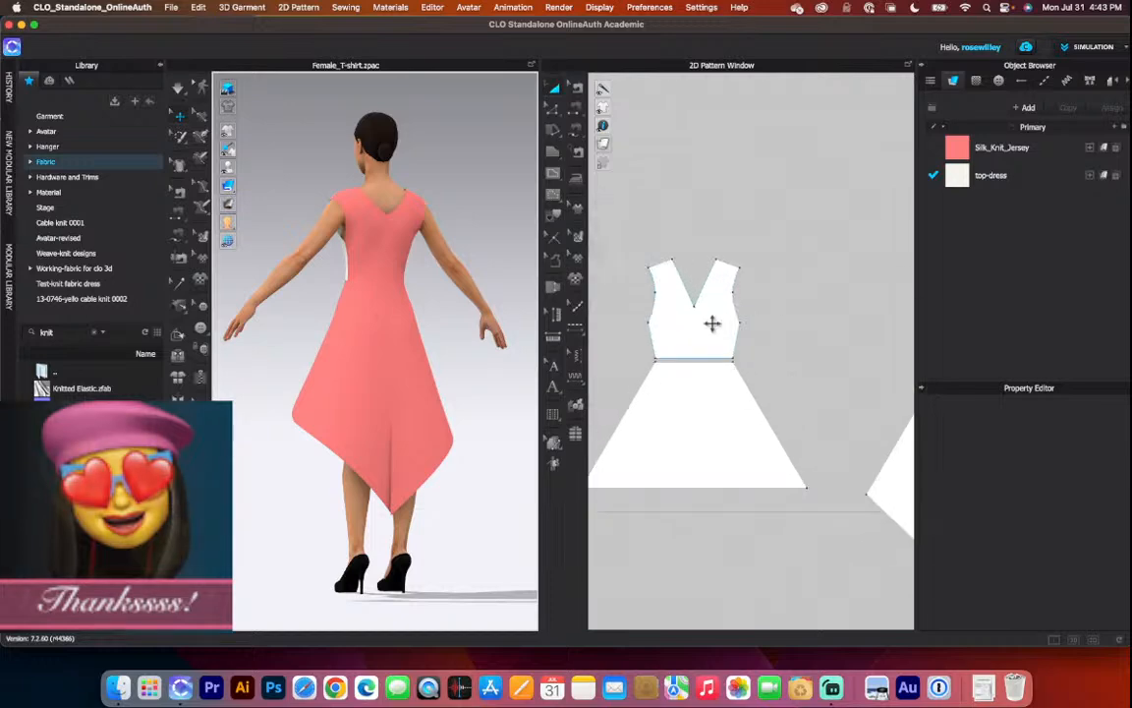
scroll(710, 321, down, 1)
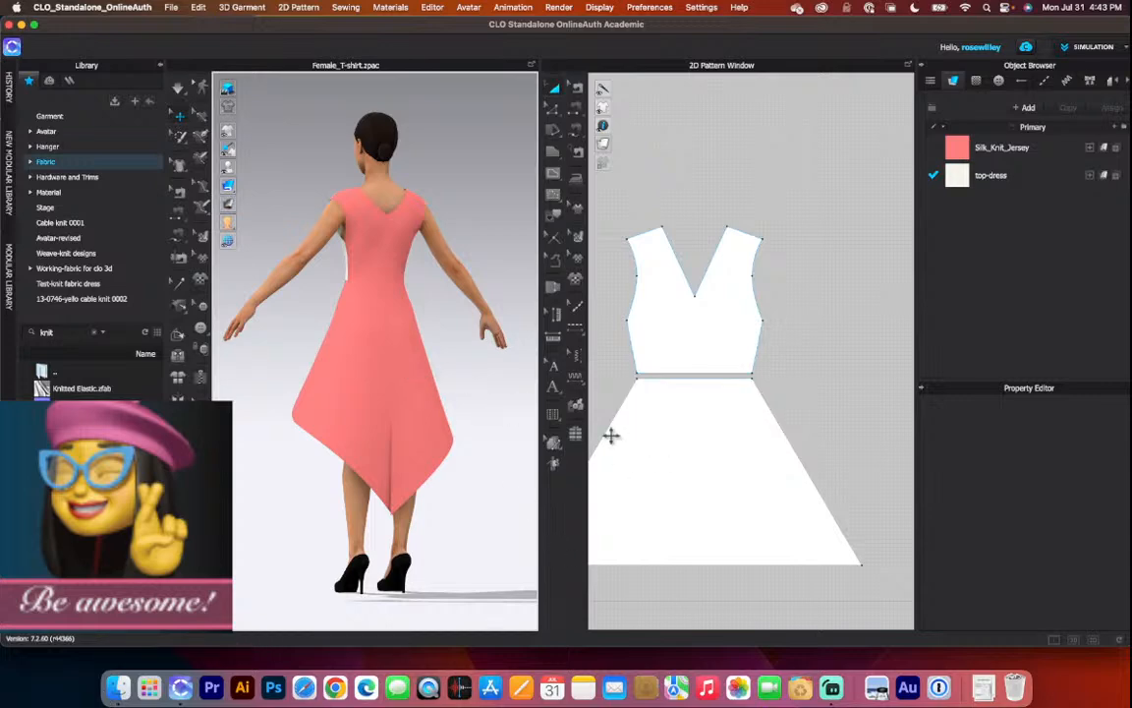
scroll(475, 373, down, 2)
scroll(738, 364, down, 3)
scroll(738, 363, down, 5)
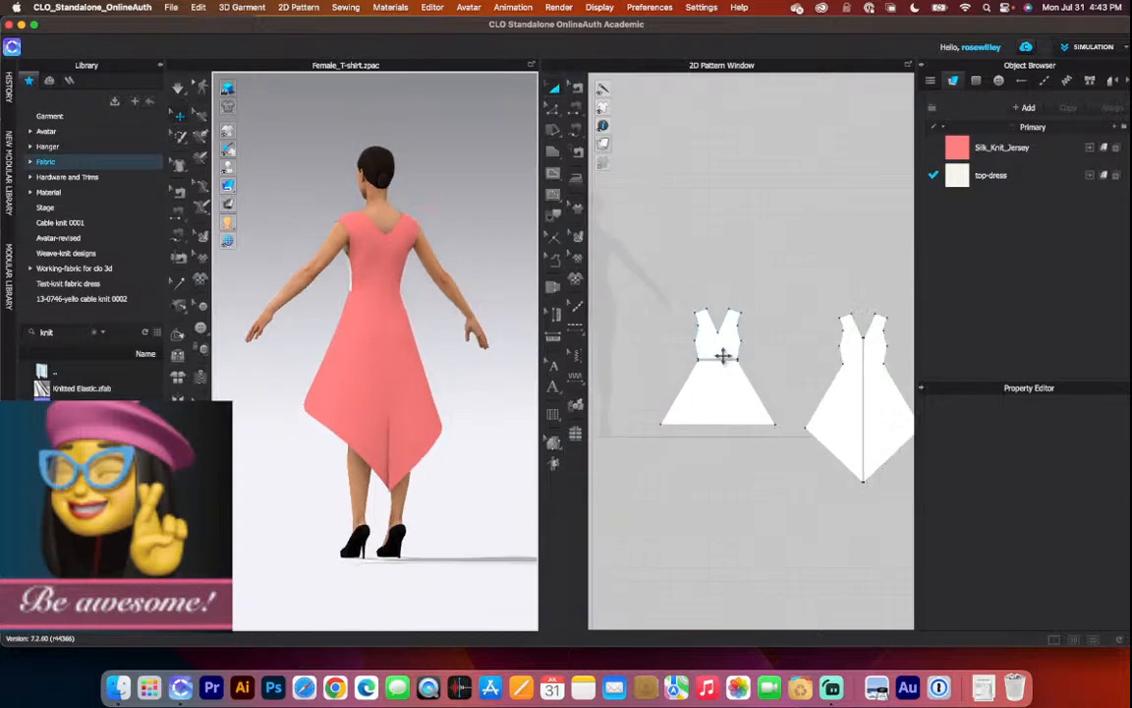
scroll(856, 428, up, 2)
scroll(866, 432, up, 4)
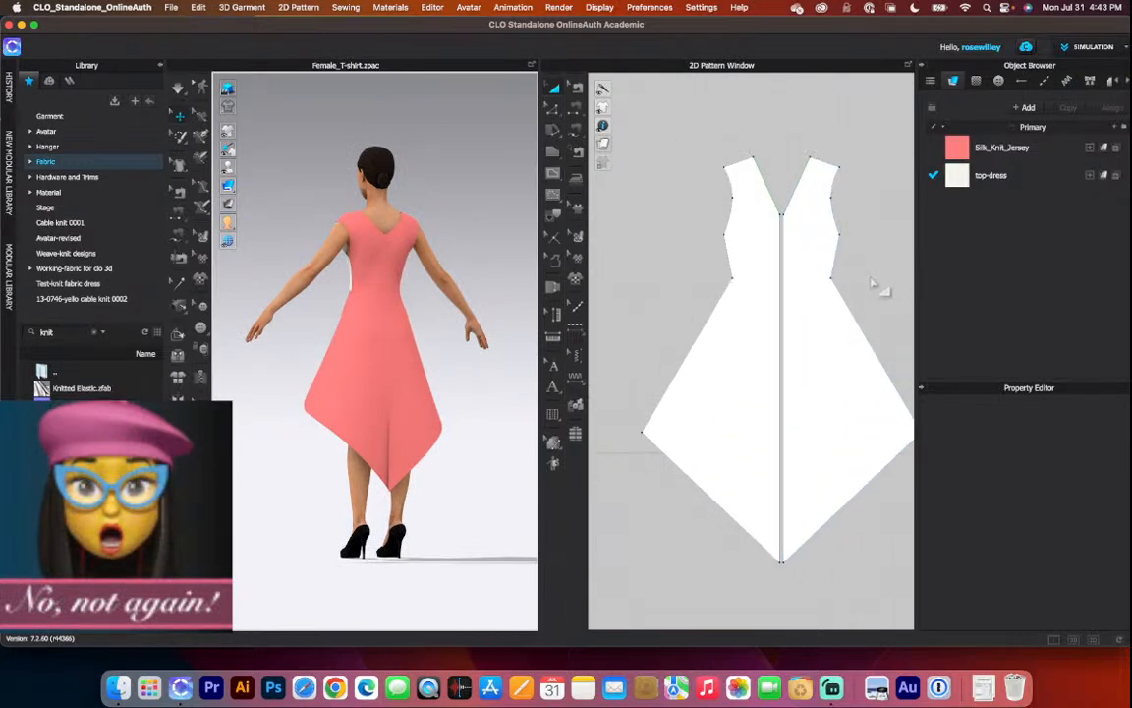
scroll(880, 283, up, 3)
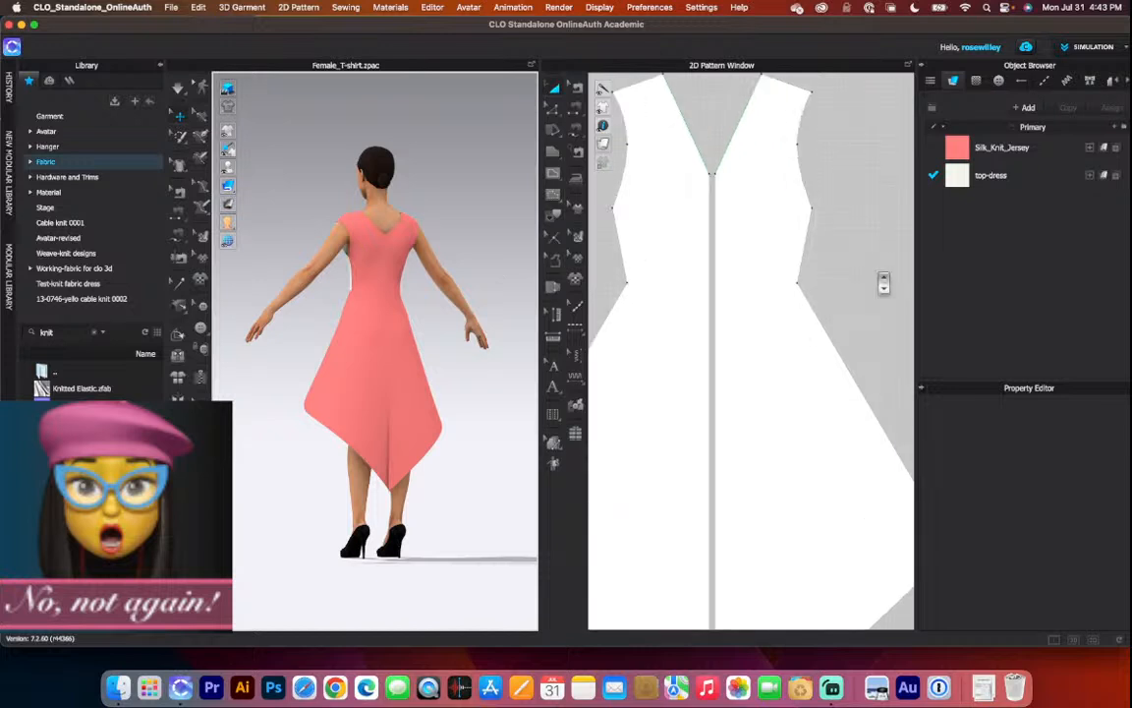
scroll(882, 289, down, 3)
scroll(882, 289, up, 2)
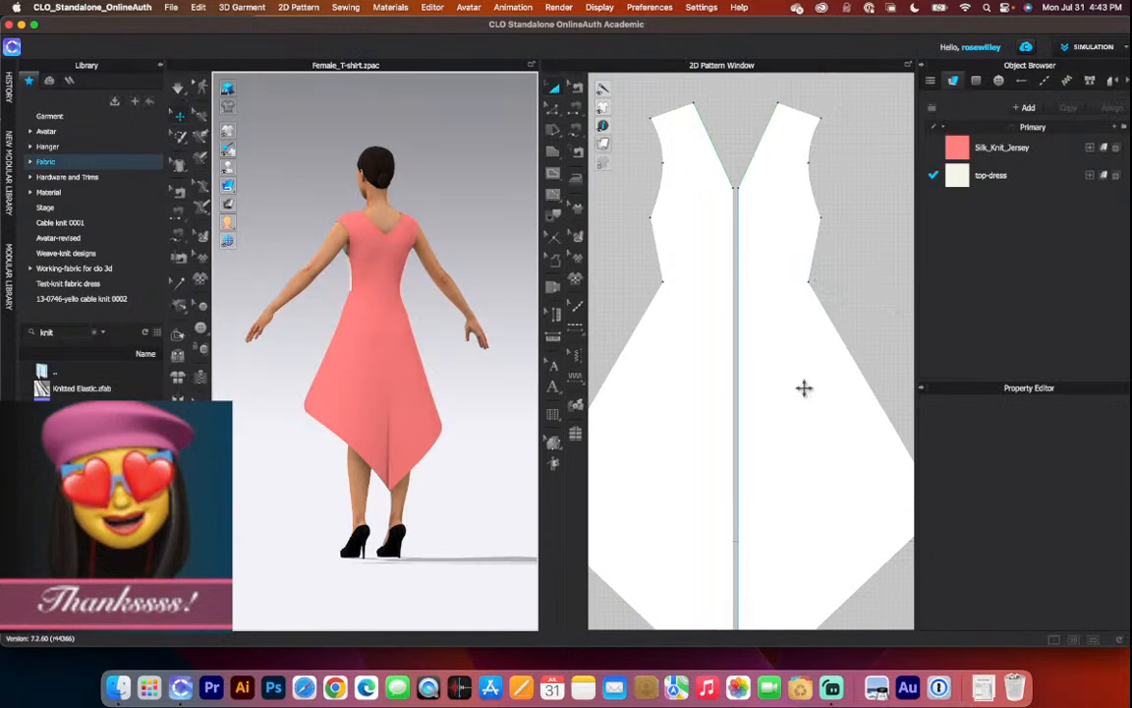
scroll(805, 399, down, 2)
scroll(793, 404, up, 1)
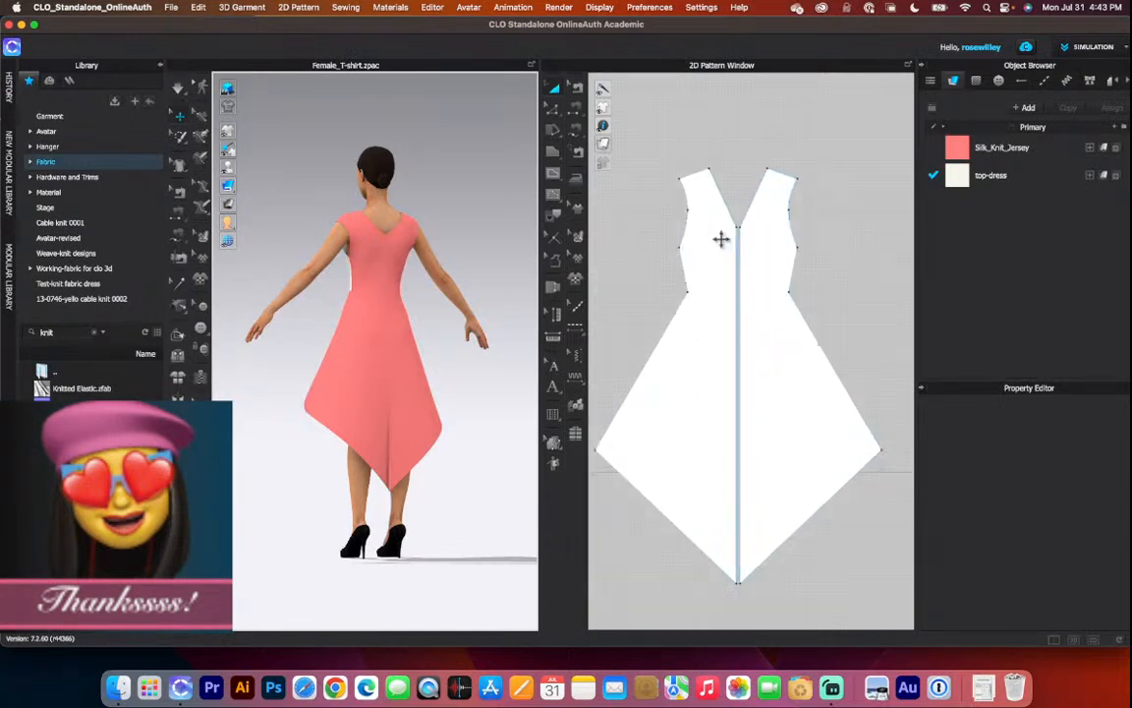
Try to apply Half Symmetric Pattern (with Sewing) linked editing to both back pattern pieces together.
scroll(727, 243, down, 2)
drag(619, 175, 848, 482)
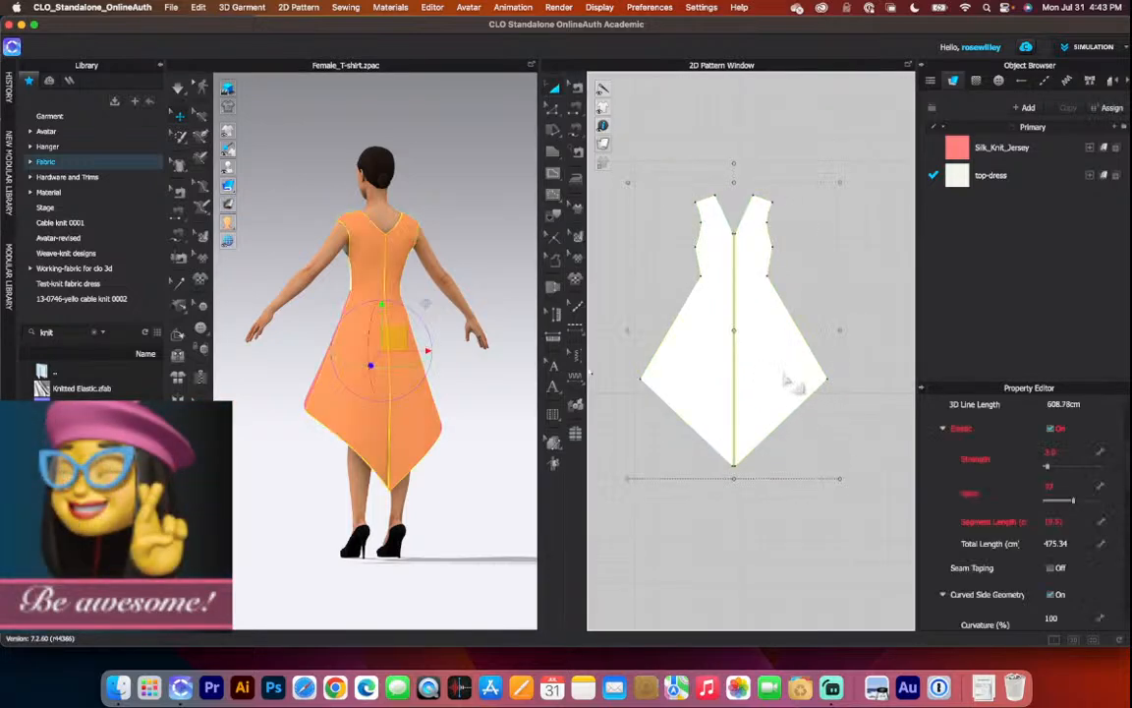
right_click(784, 377)
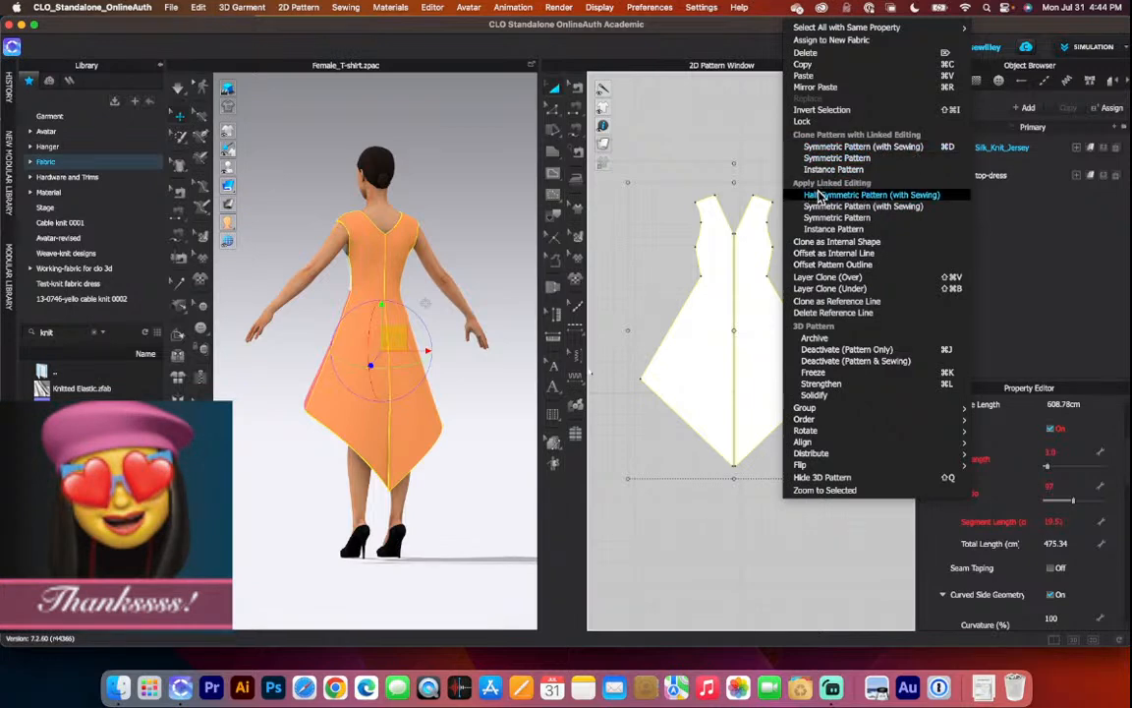
click(869, 196)
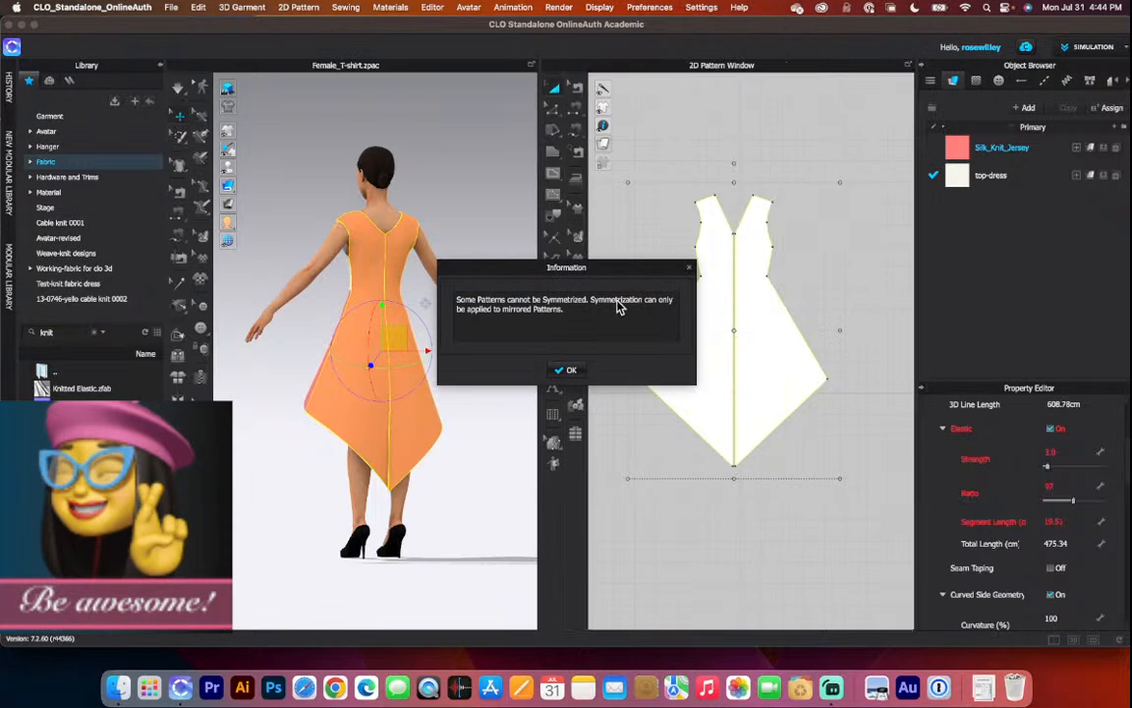
click(572, 371)
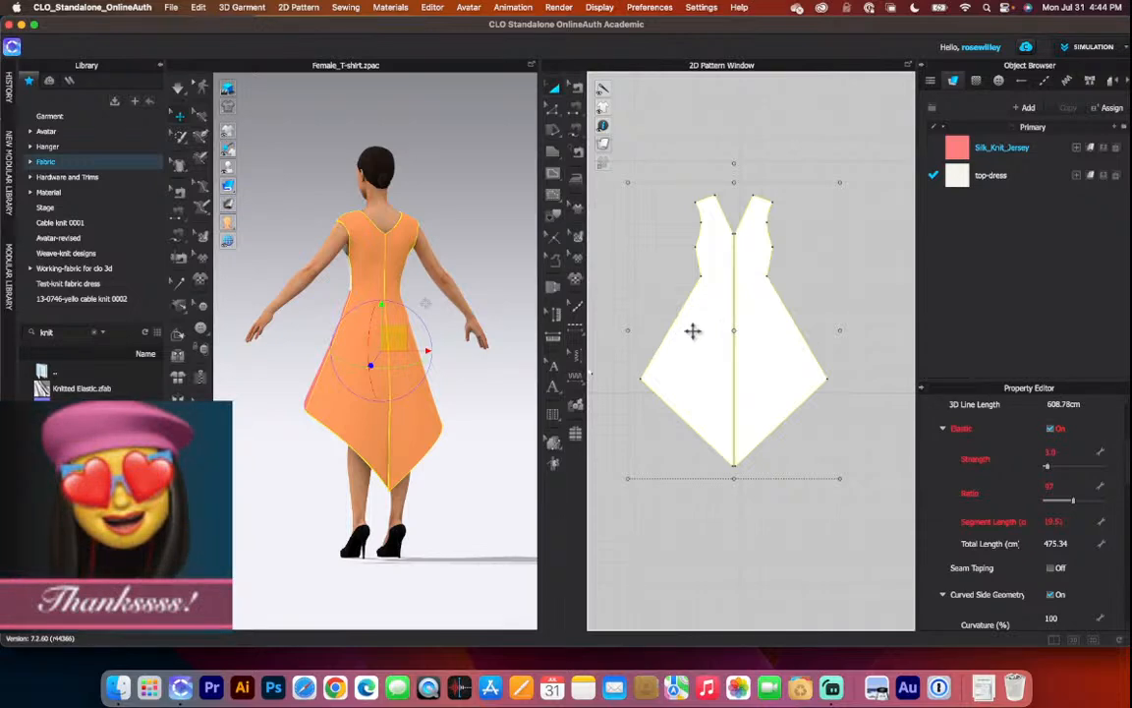
scroll(759, 197, up, 3)
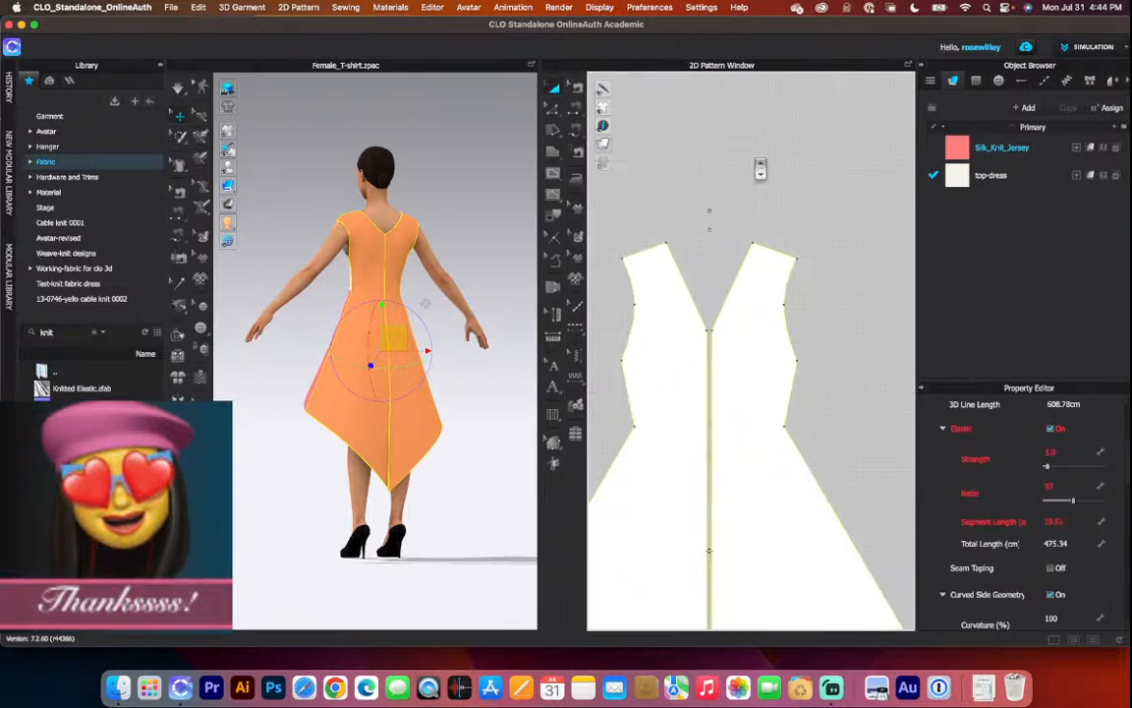
click(758, 197)
Simulate the dress and check its drape from the front, side and back.
scroll(685, 455, down, 3)
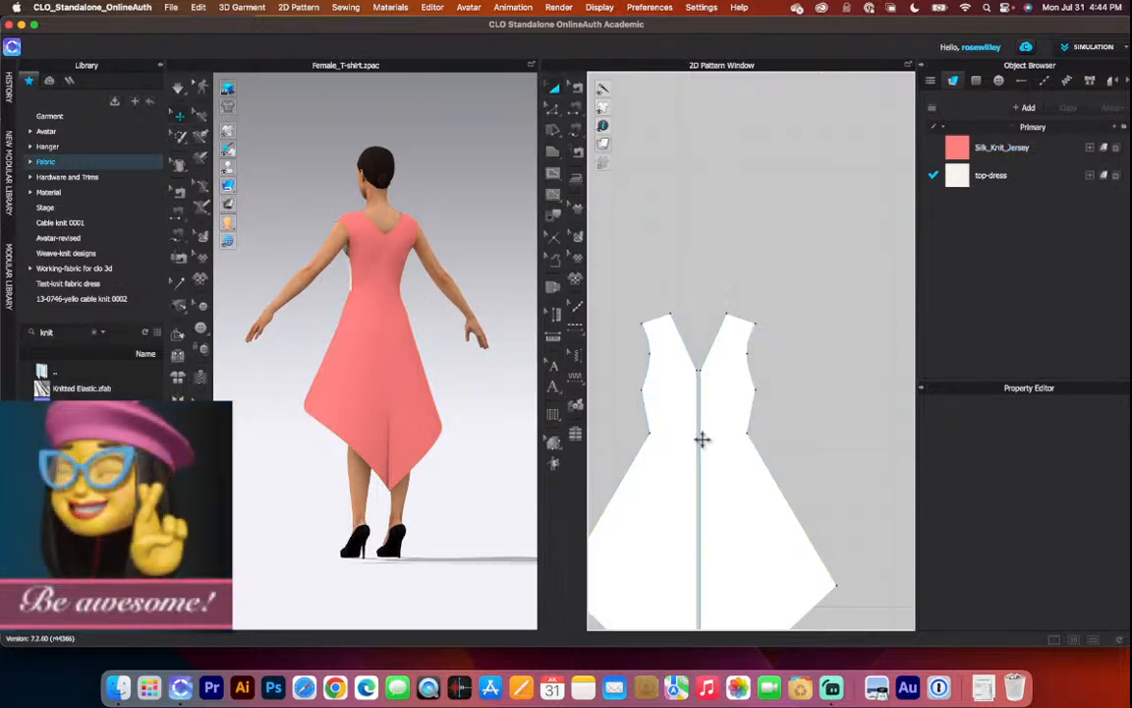
scroll(712, 368, down, 3)
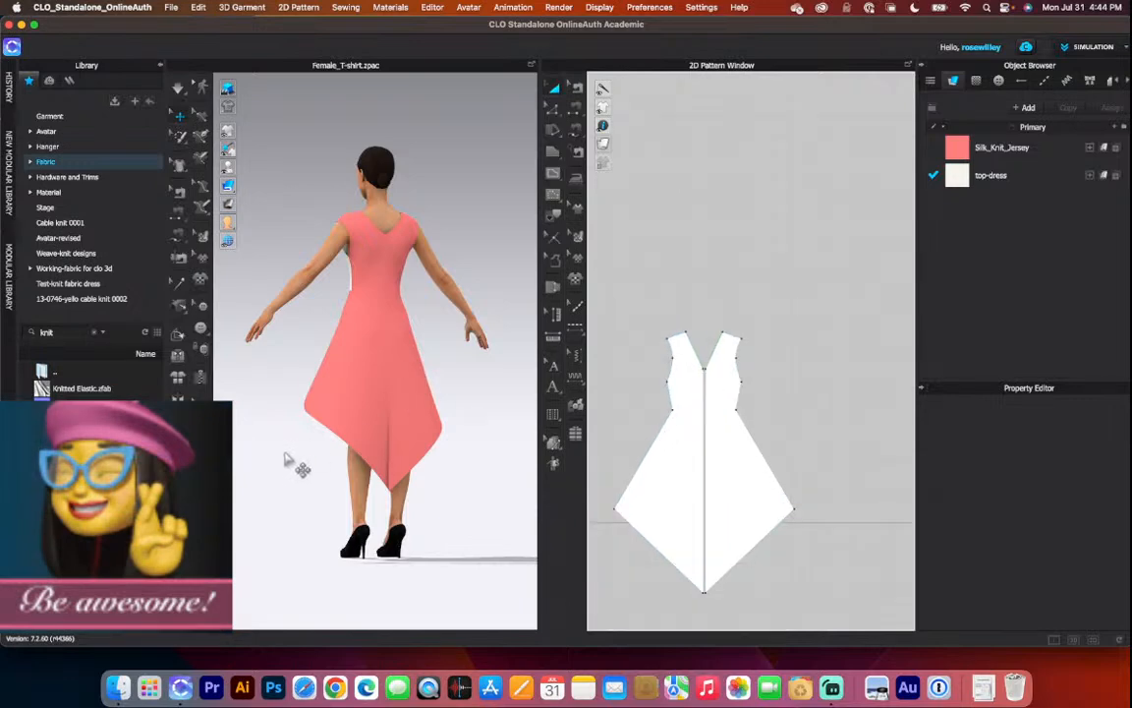
right_drag(344, 459, 353, 484)
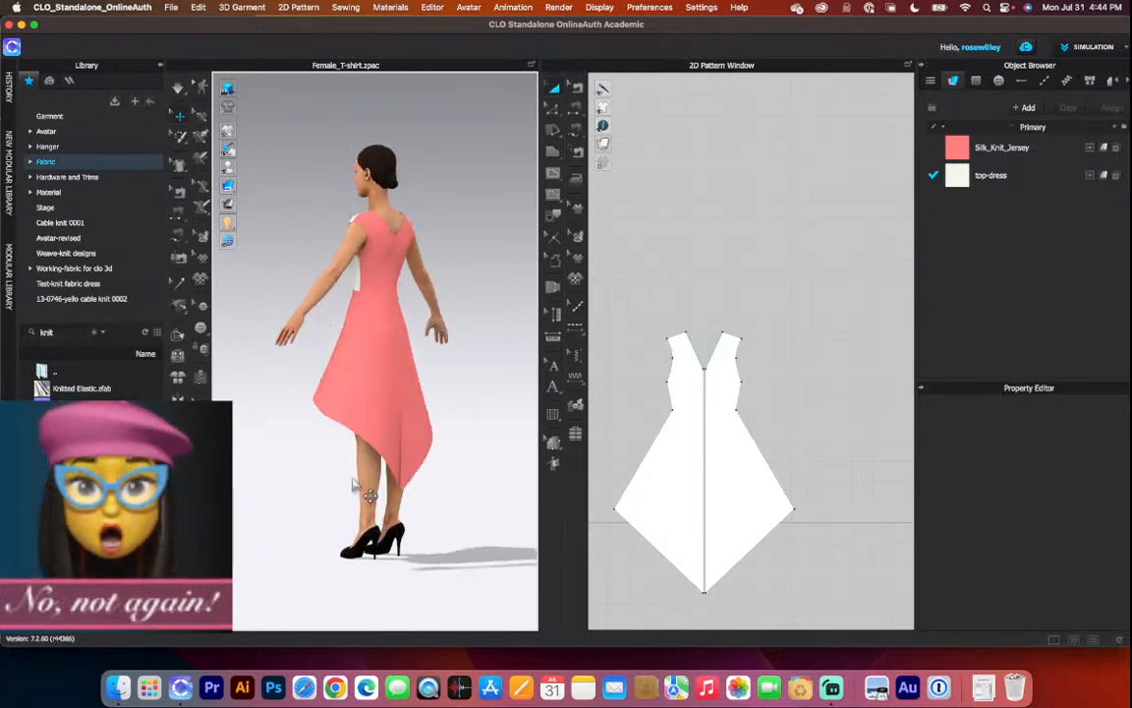
right_drag(487, 486, 449, 485)
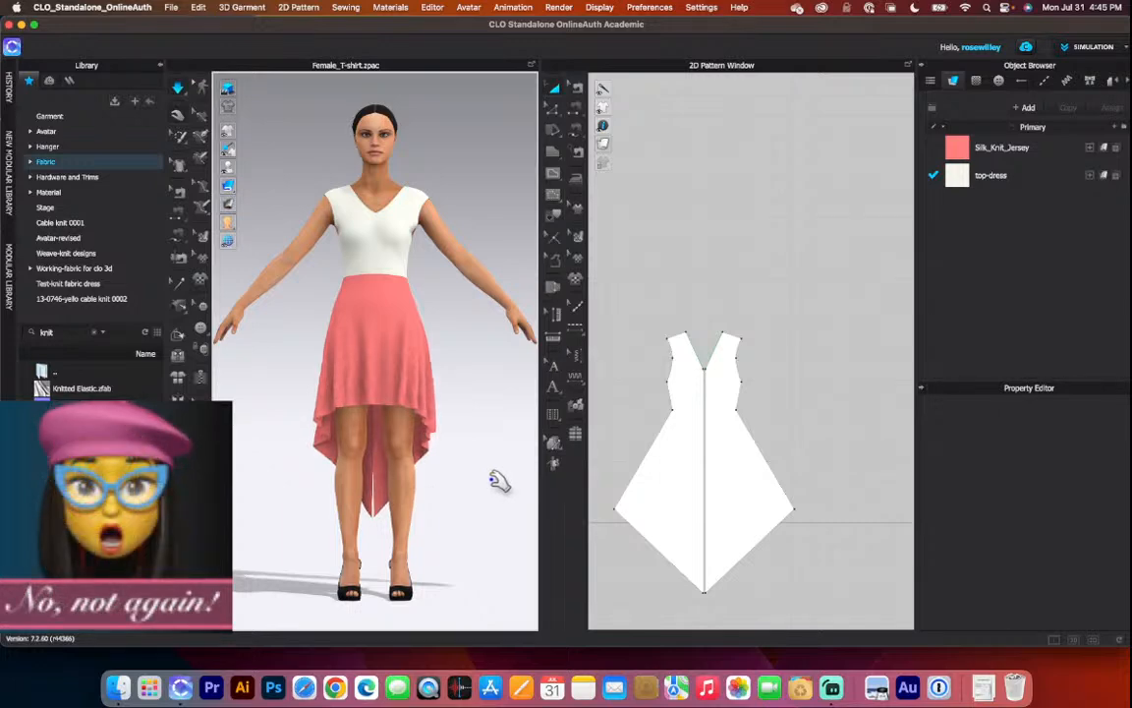
right_drag(366, 456, 331, 477)
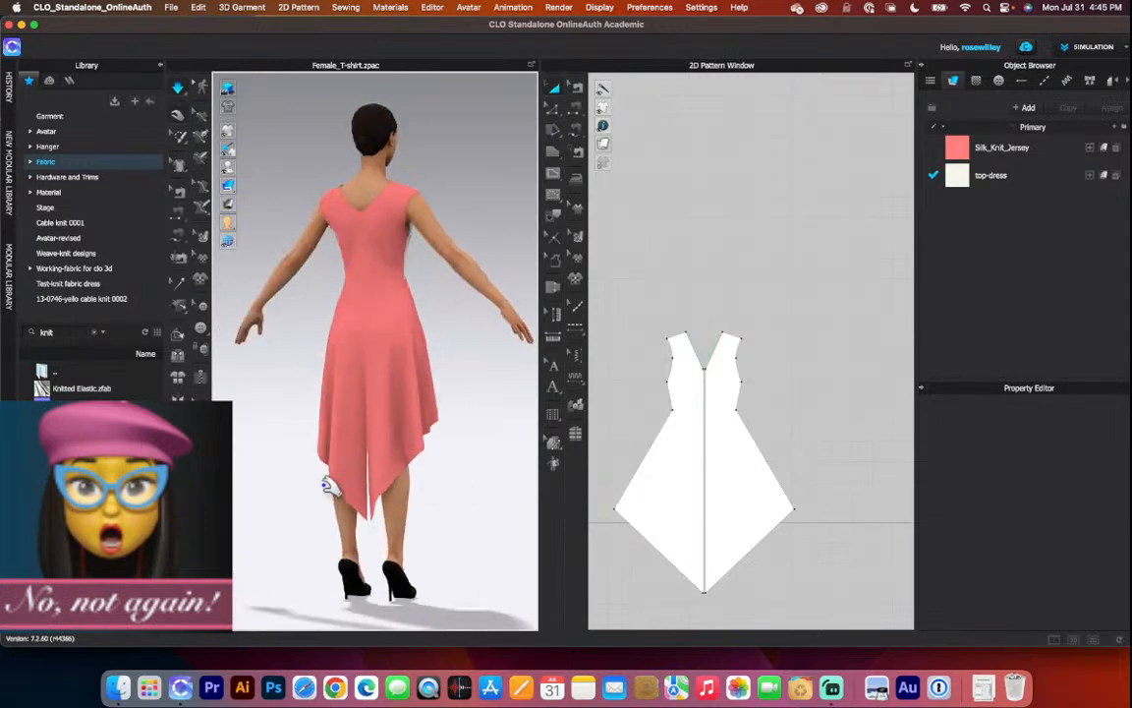
right_drag(421, 481, 346, 481)
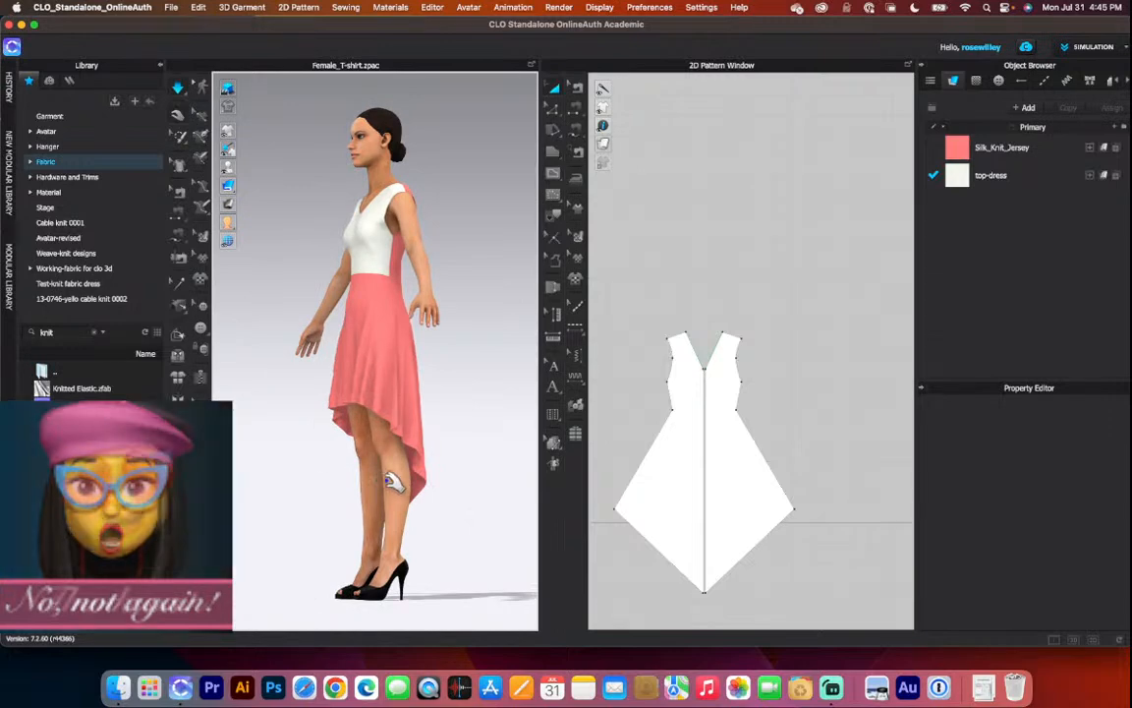
key(2)
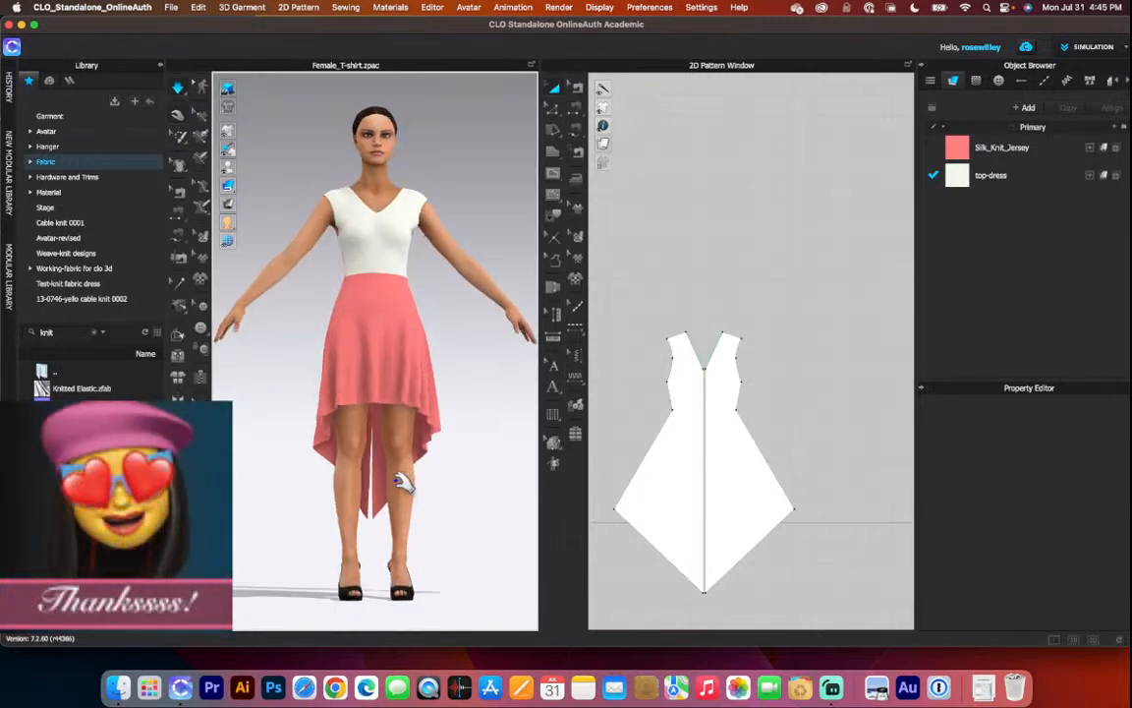
scroll(704, 455, up, 2)
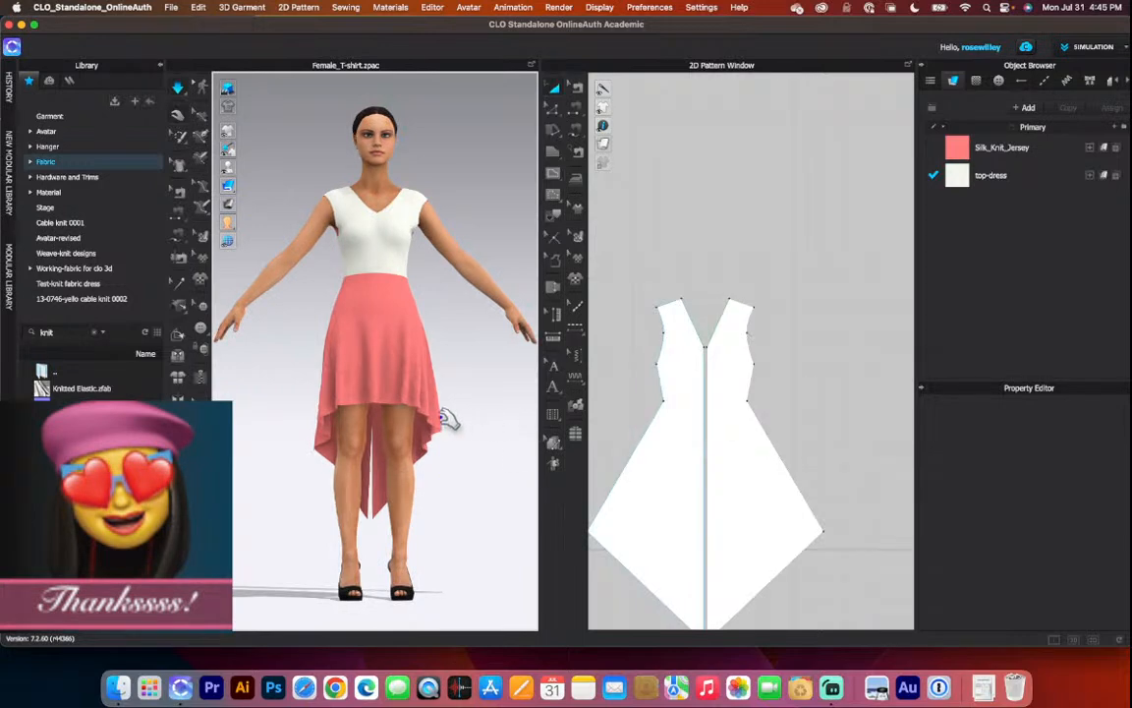
key(4)
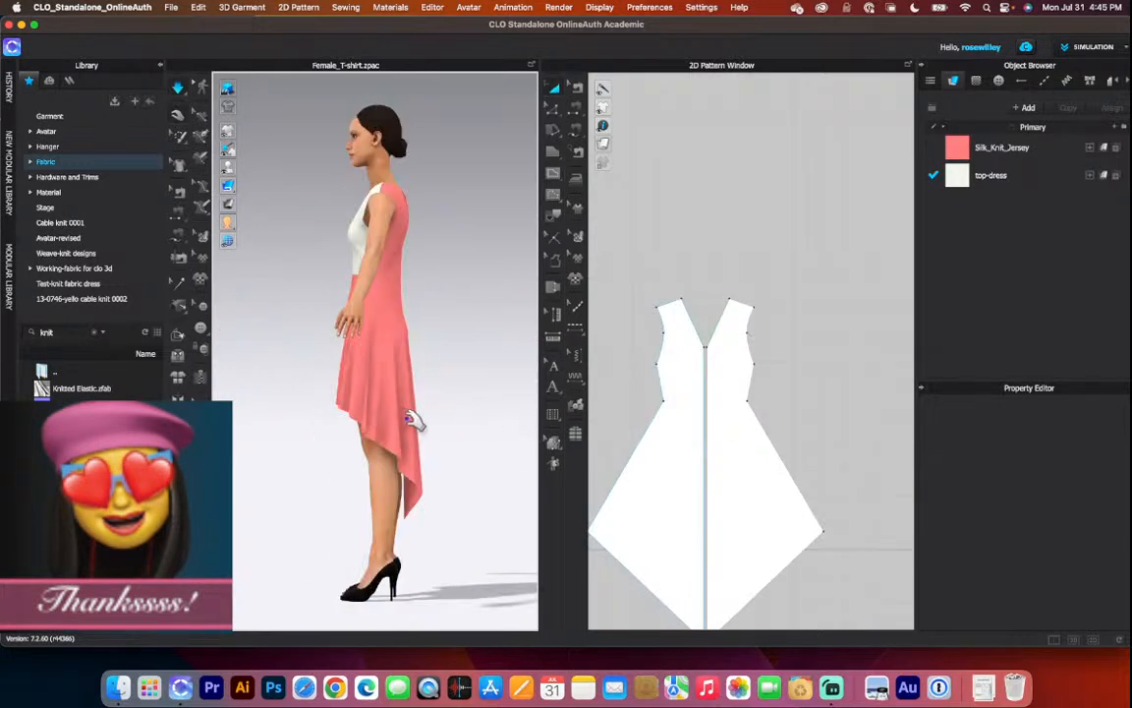
key(8)
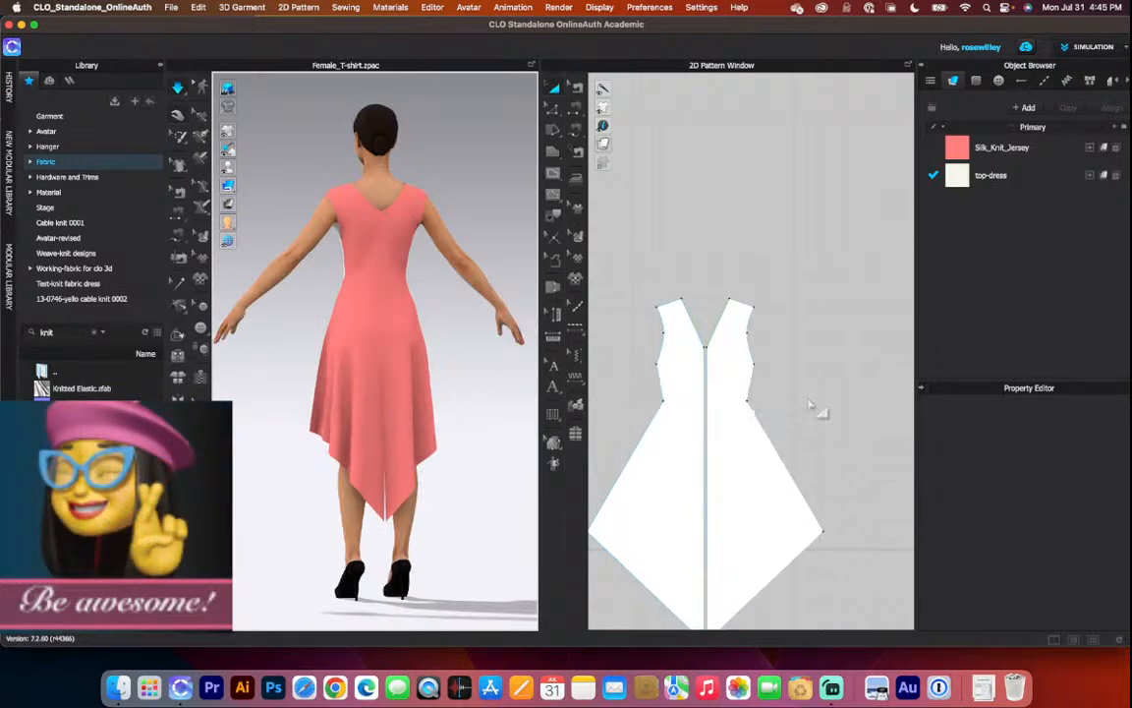
middle_drag(807, 401, 836, 321)
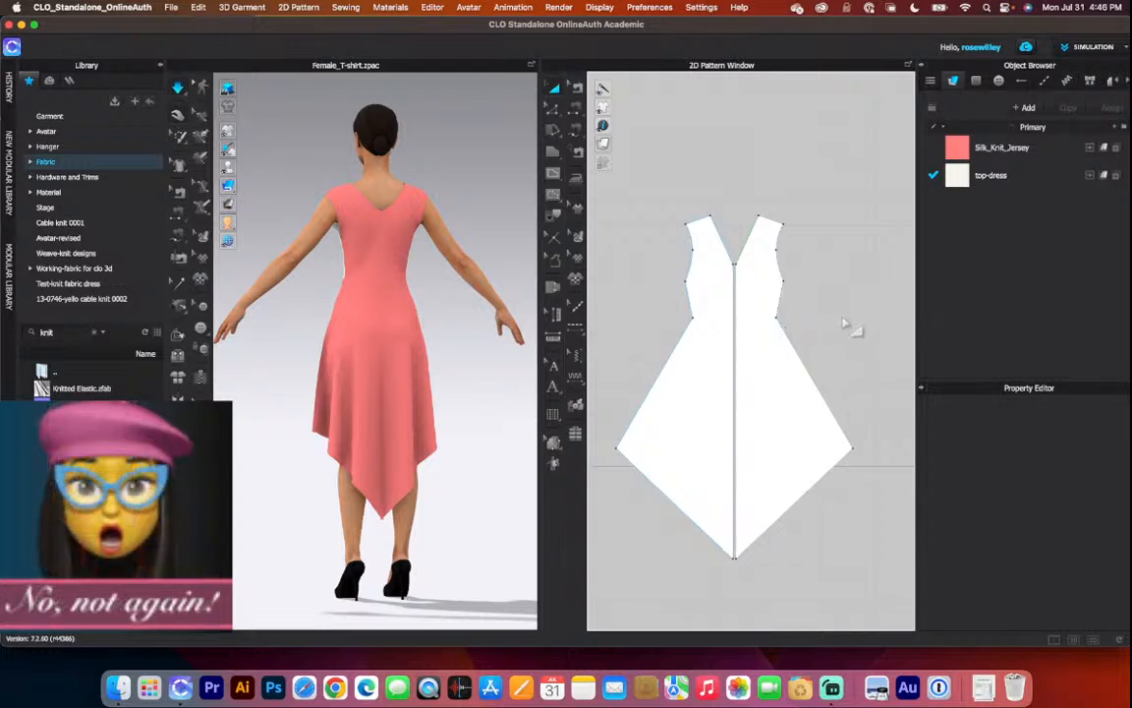
right_click(842, 316)
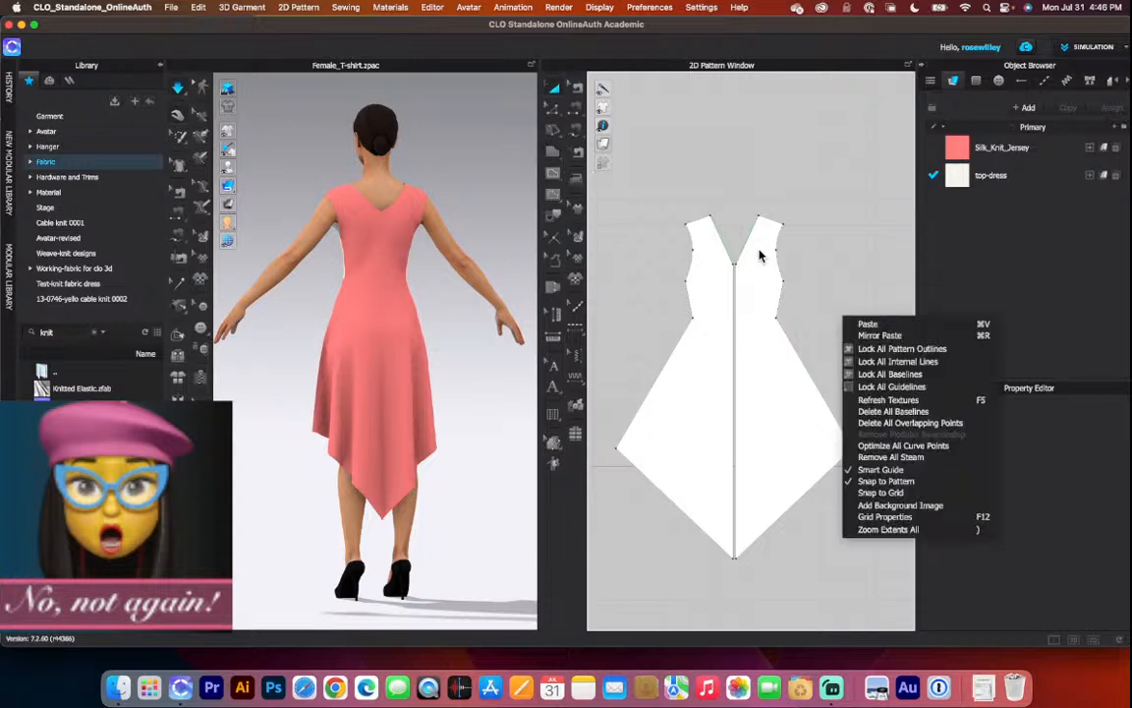
click(825, 248)
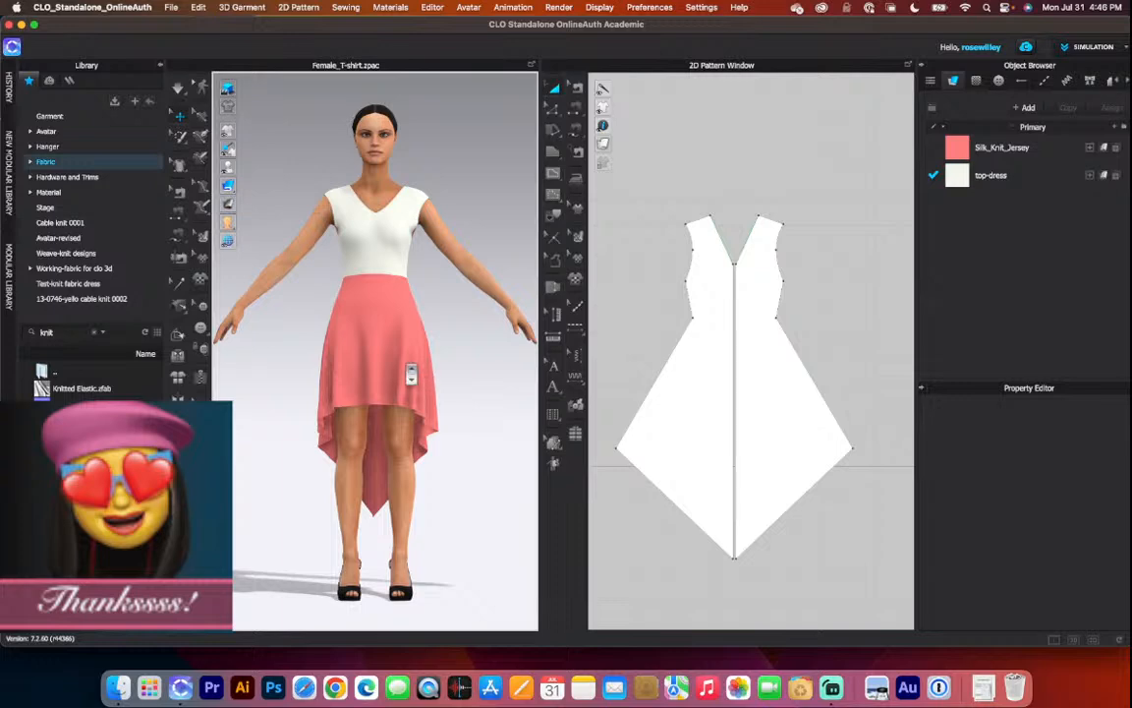
Inspect the settled dress from the front, three-quarter, side and top views.
scroll(419, 374, up, 3)
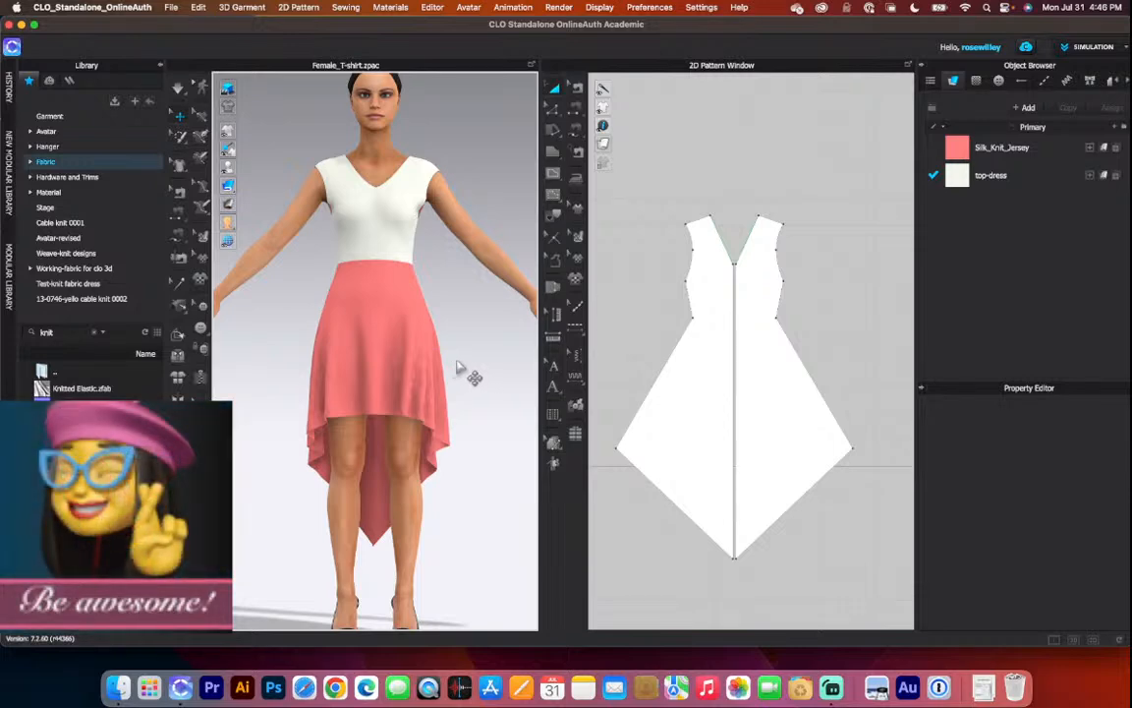
key(3)
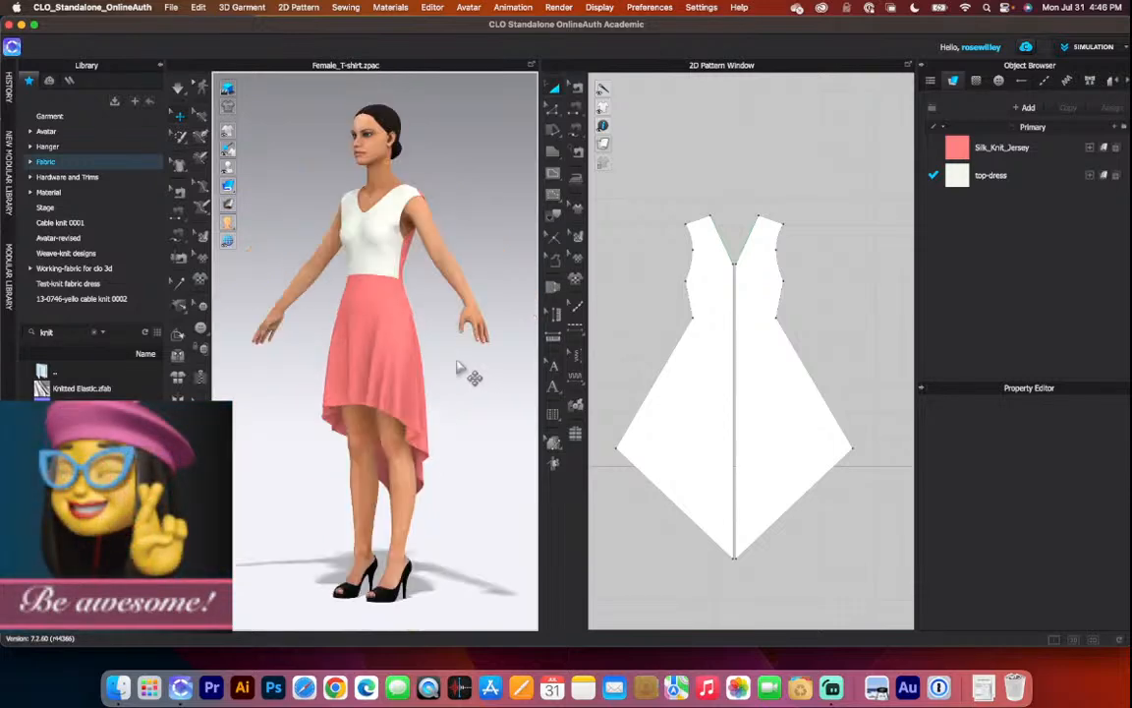
key(6)
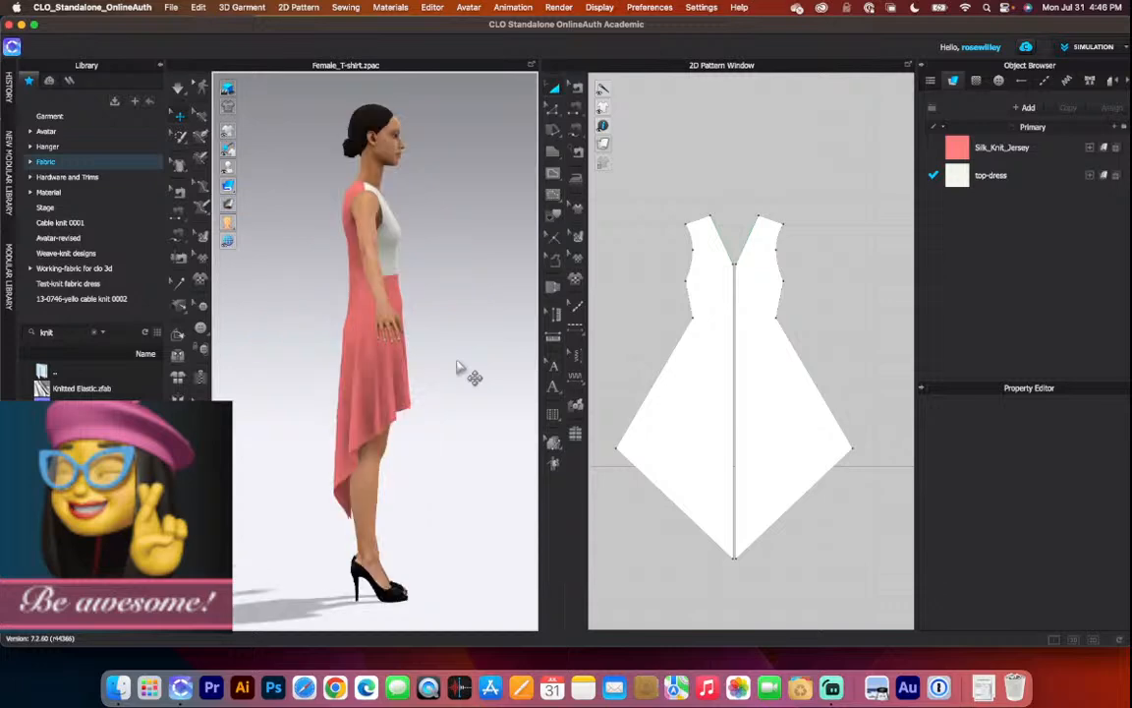
key(5)
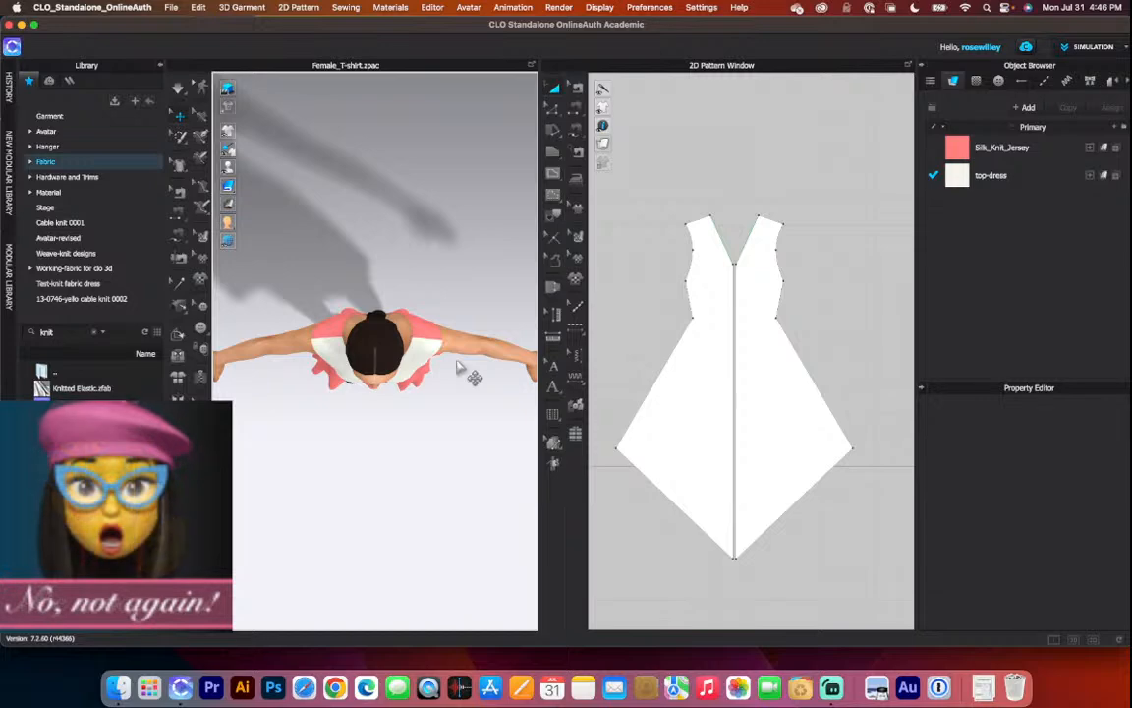
Review the finished dress from the side, back and front, ending on a closer three-quarter view of the bodice and hem drape.
key(4)
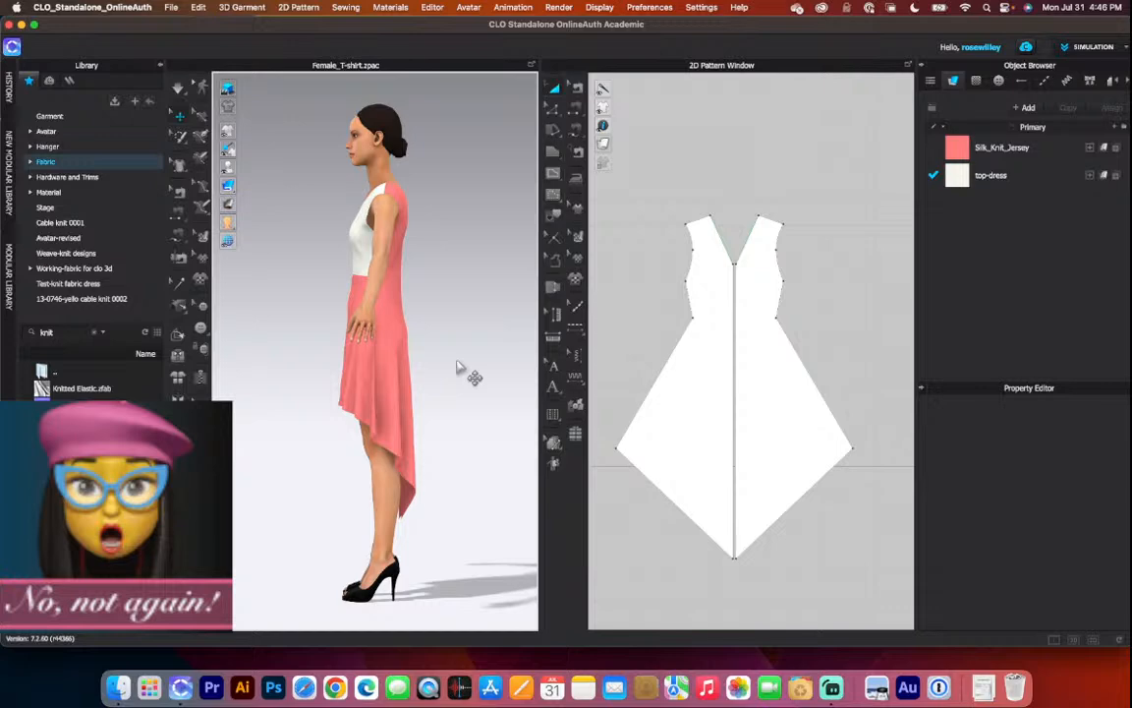
key(5)
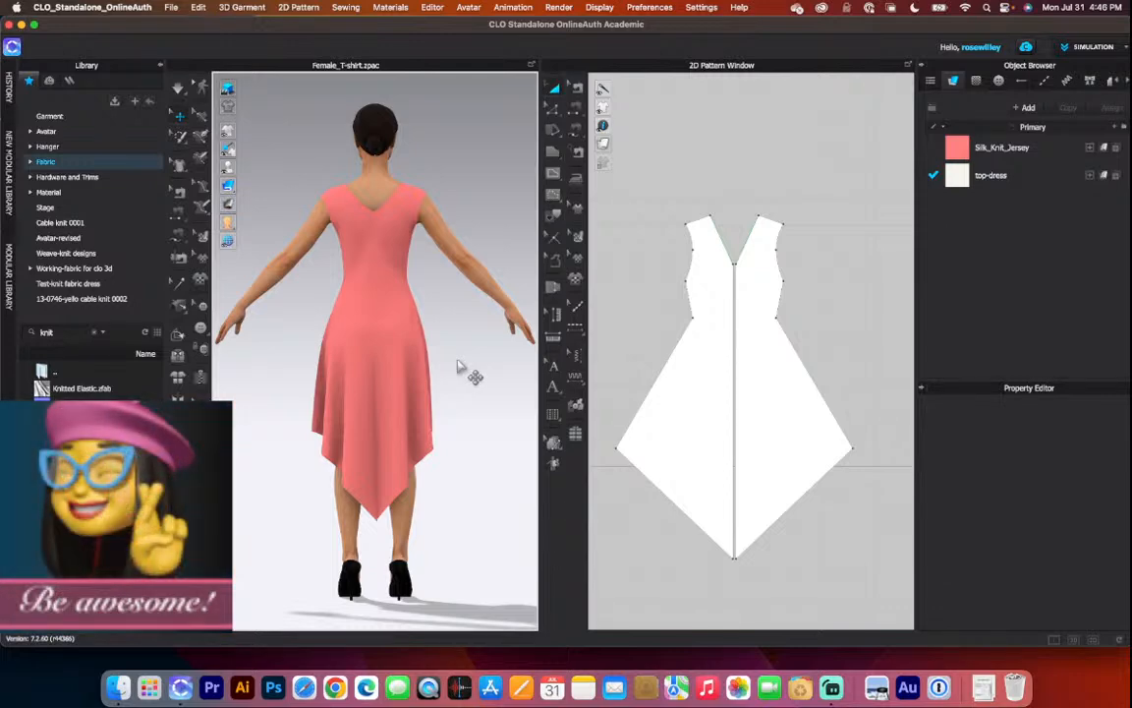
key(2)
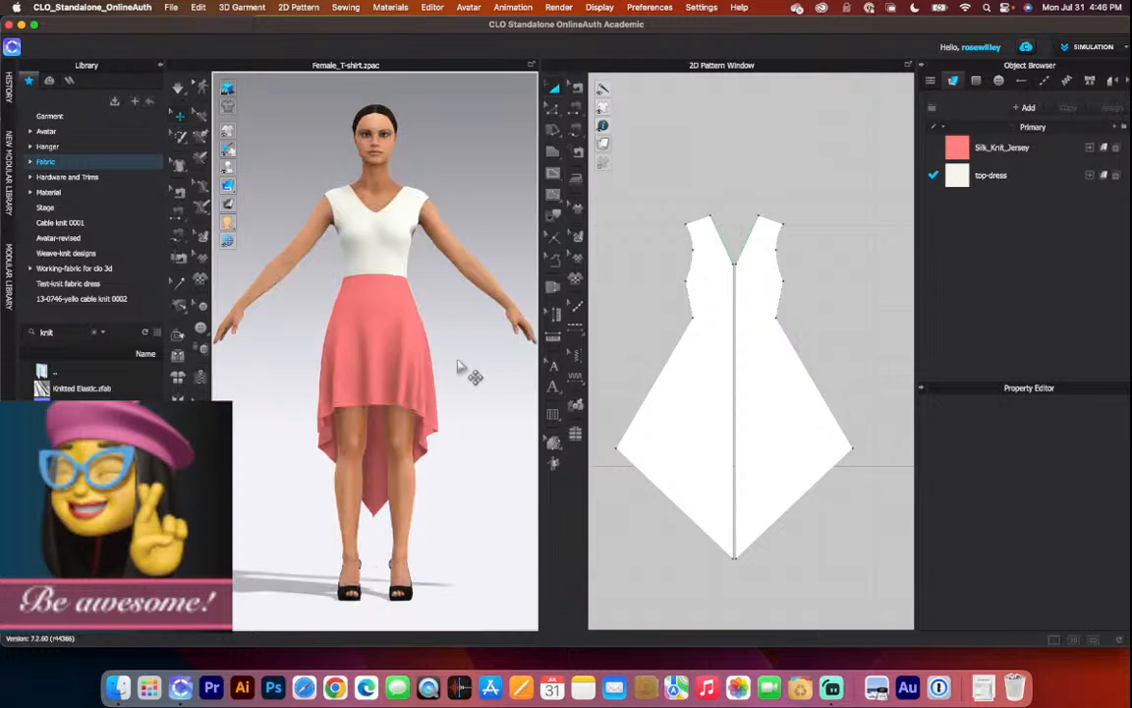
key(8)
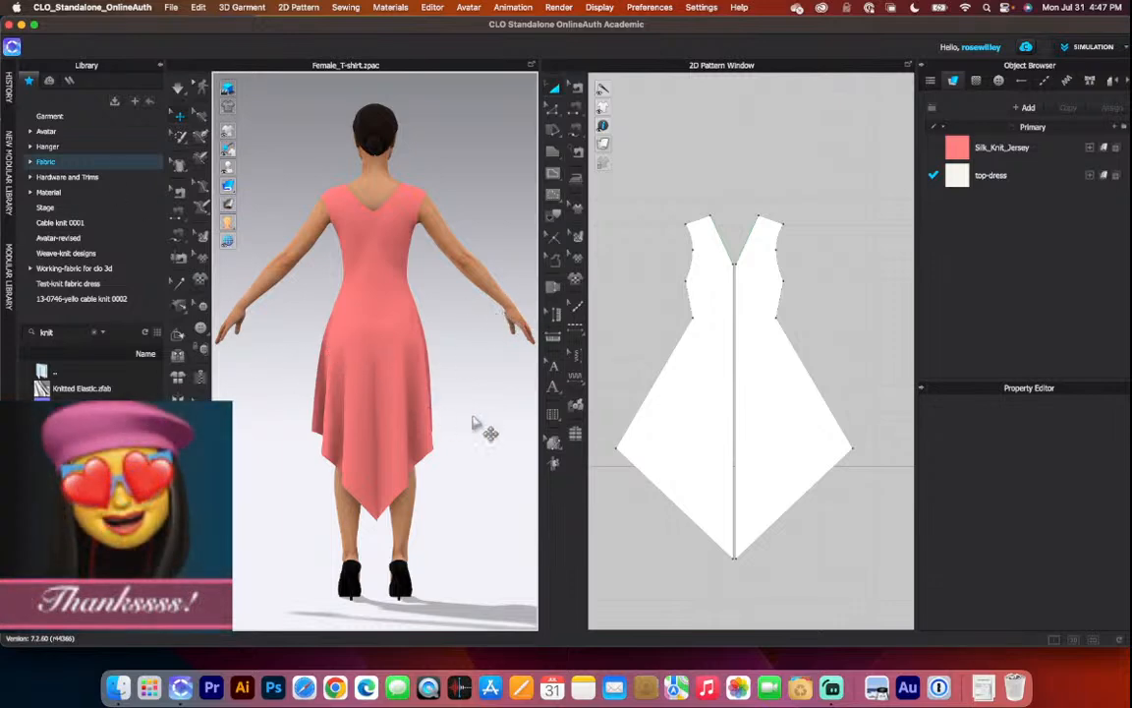
key(2)
scroll(472, 428, down, 1)
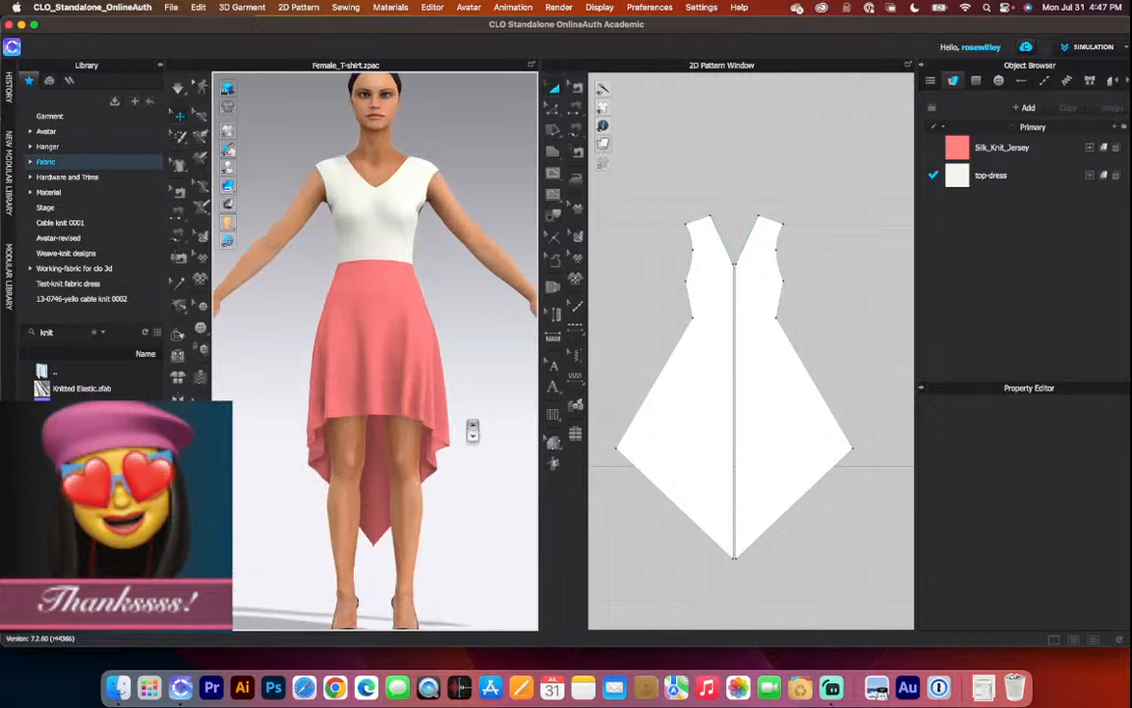
right_drag(470, 435, 445, 429)
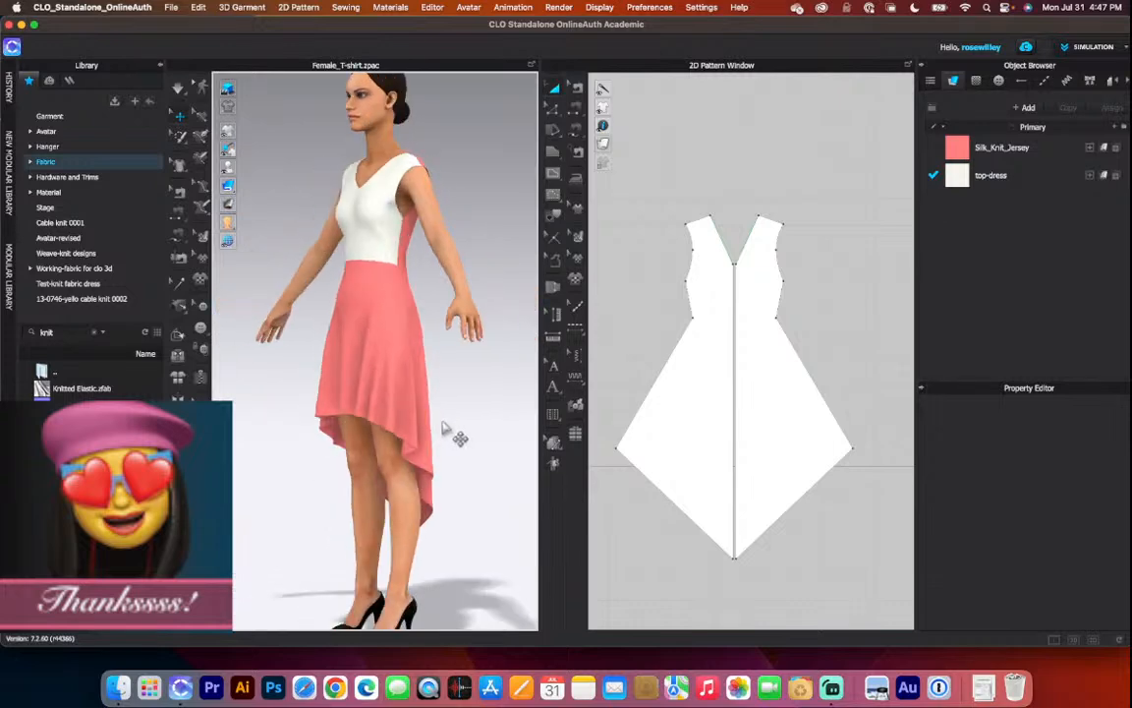